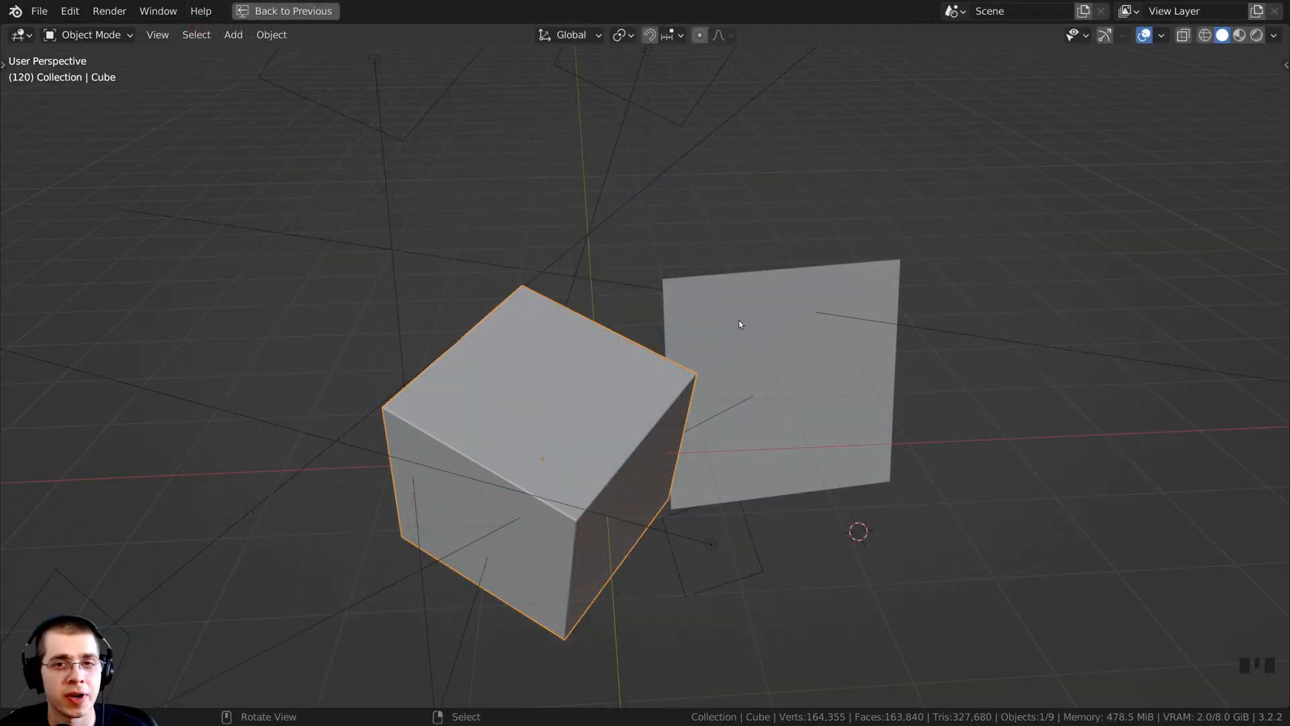
# Select the plane together with the cube and examine both meshes from several angles and in Edit Mode
pyautogui.scroll(2, 739, 321)
pyautogui.moveTo(716, 318); pyautogui.dragTo(653, 294, button='middle')
pyautogui.keyDown('shift'); pyautogui.click(700, 360); pyautogui.keyUp('shift')
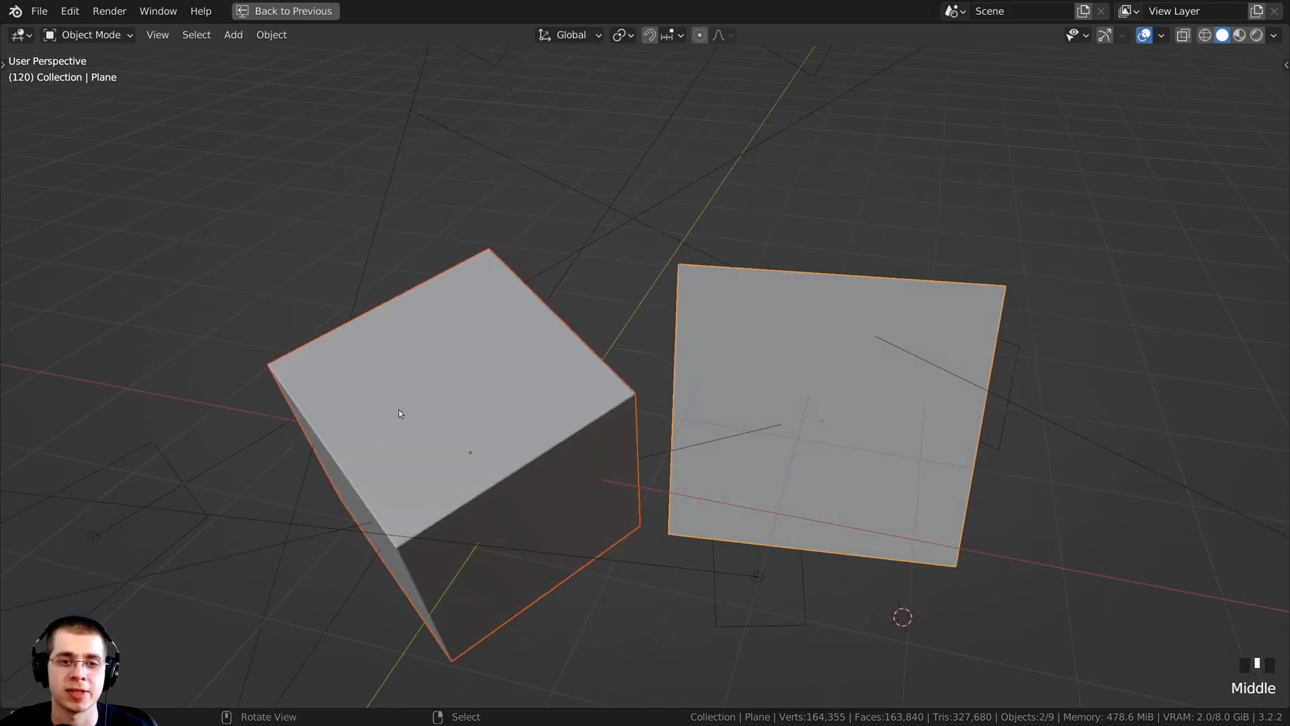
pyautogui.moveTo(398, 409); pyautogui.dragTo(458, 499, button='middle')
pyautogui.moveTo(548, 499); pyautogui.dragTo(582, 458, button='middle')
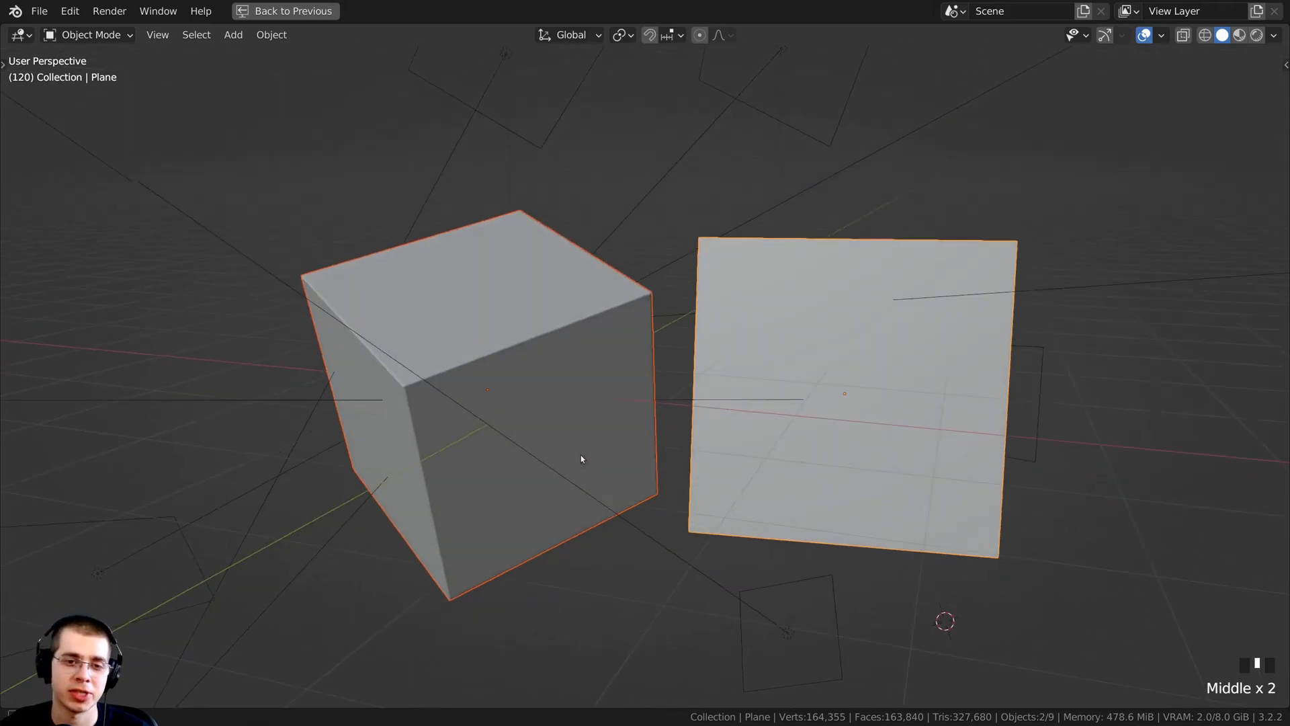
pyautogui.moveTo(789, 300); pyautogui.dragTo(736, 312, button='middle')
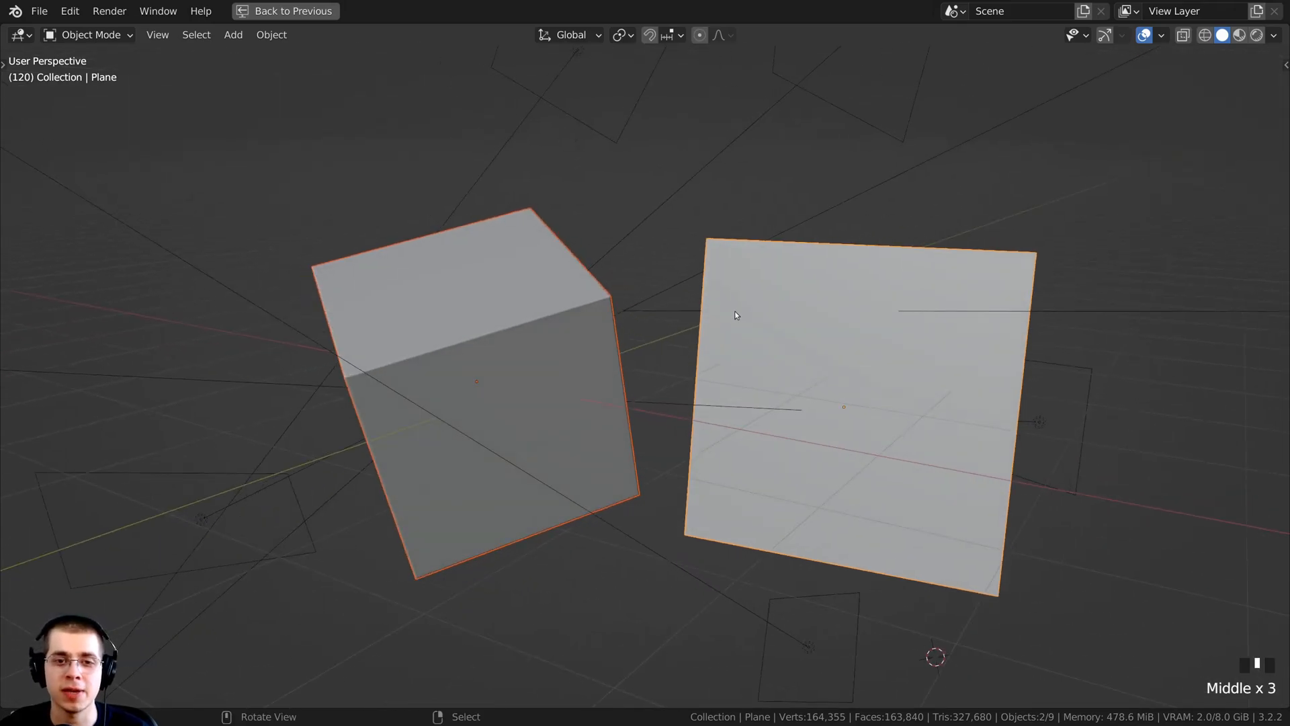
pyautogui.press('Tab')
pyautogui.scroll(4, 507, 314)
pyautogui.scroll(-3, 507, 314)
pyautogui.moveTo(507, 314); pyautogui.dragTo(599, 343, button='middle')
pyautogui.scroll(3, 510, 307)
pyautogui.scroll(-3, 521, 300)
# Show the scene through the camera with Rendered viewport shading
pyautogui.hotkey('alt', 'a')
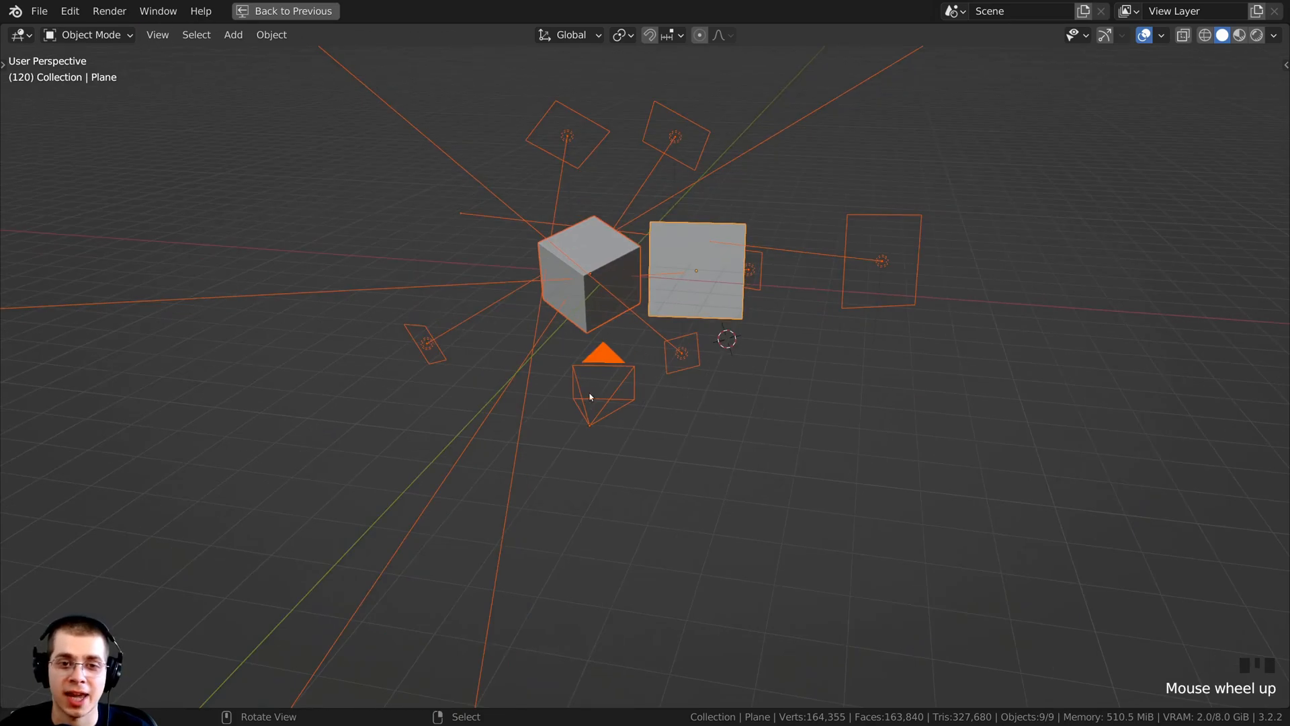
pyautogui.press('KP_0')
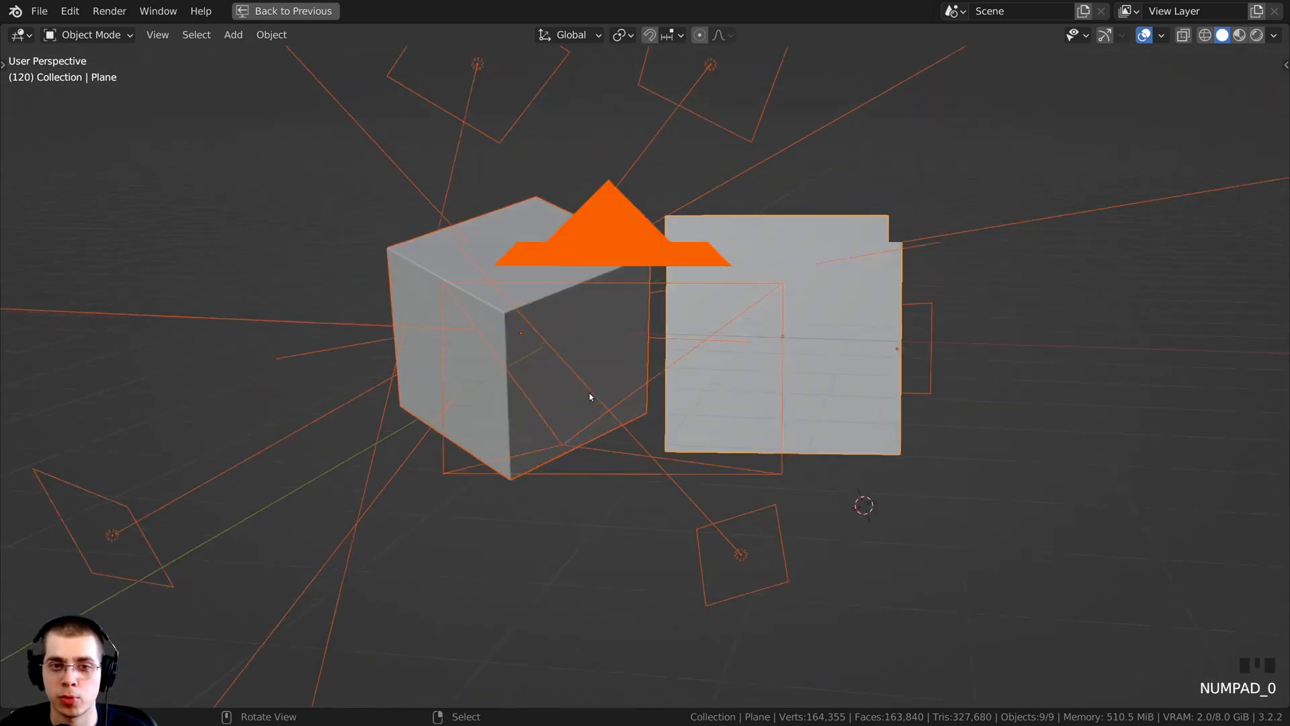
pyautogui.press('a')
pyautogui.press('z')
pyautogui.click(929, 284)
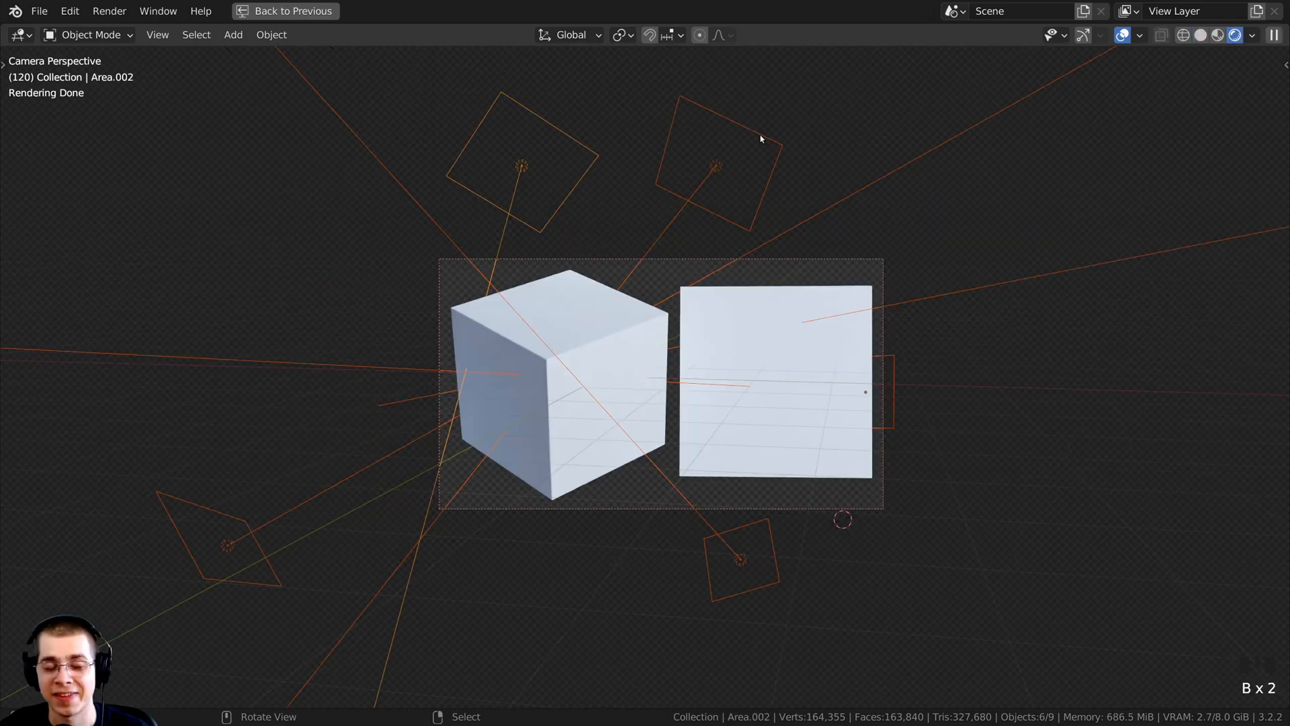
# Examine the area lights placed around the cube and plane, including the light color of Area.002
pyautogui.press('g')
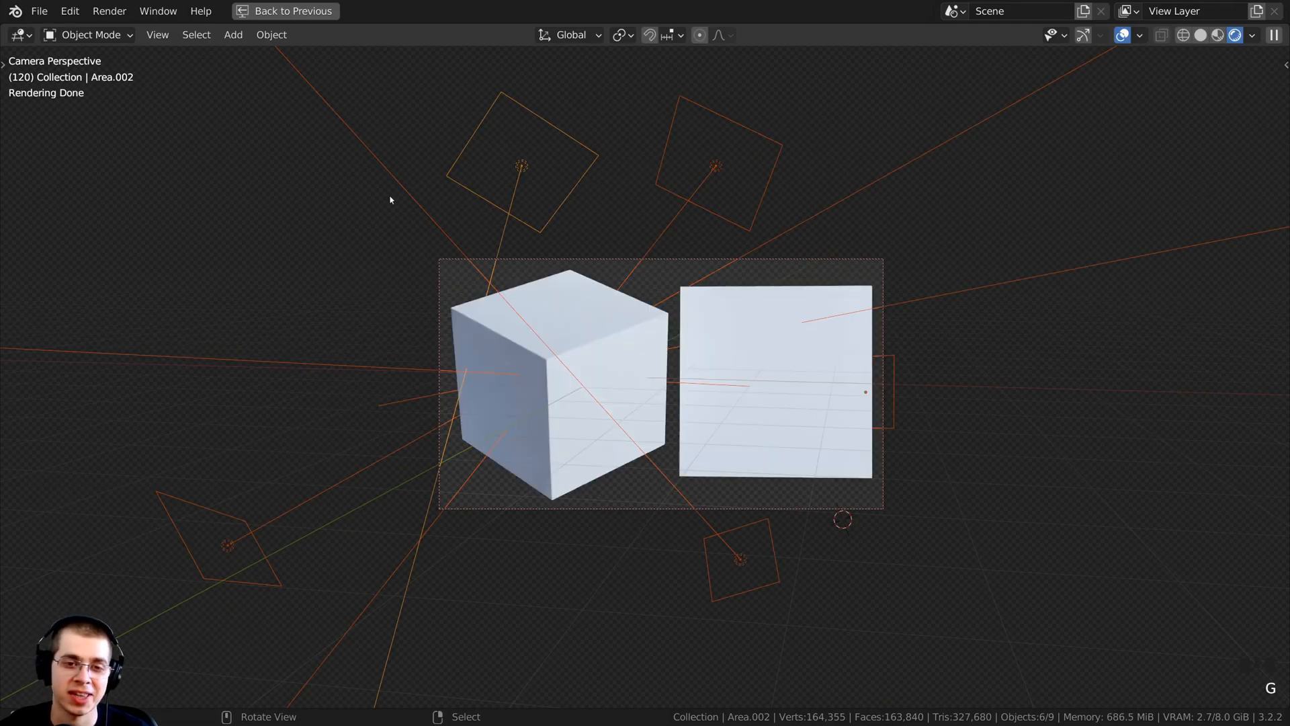
pyautogui.moveTo(543, 435); pyautogui.dragTo(453, 403, button='middle')
pyautogui.click(453, 403)
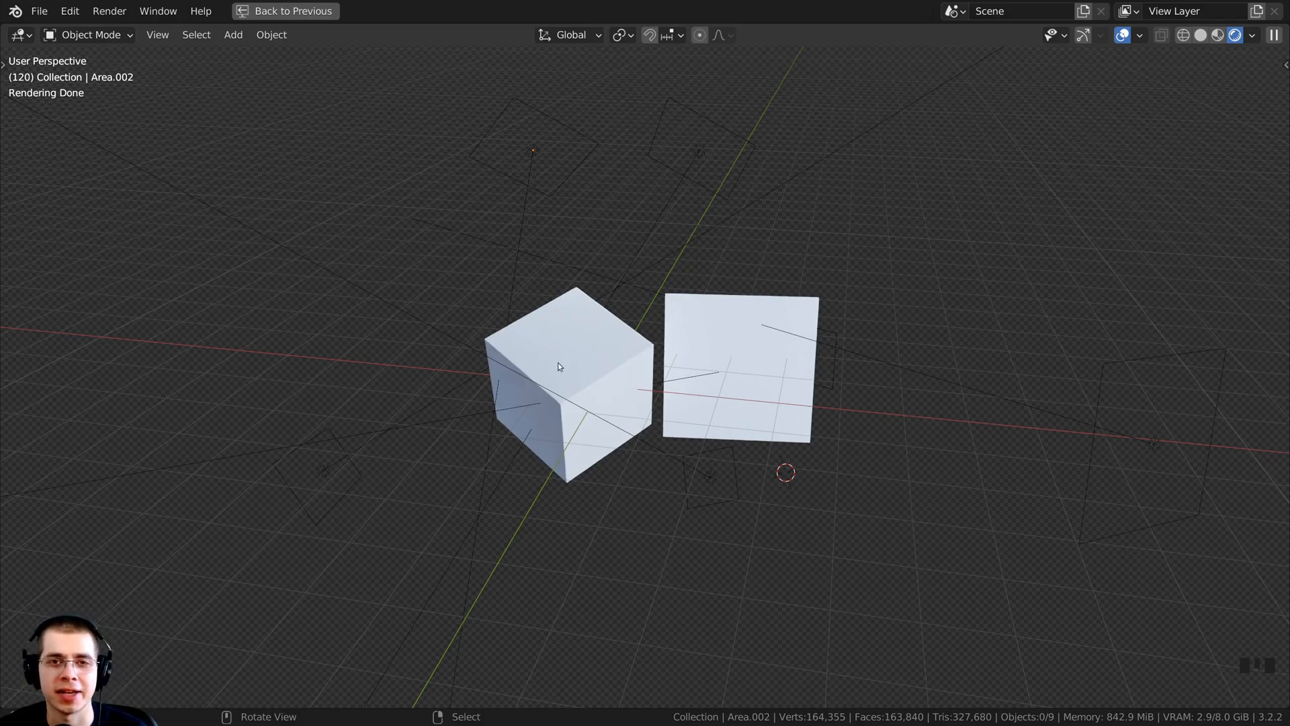
pyautogui.keyDown('shift'); pyautogui.moveTo(558, 362); pyautogui.dragTo(544, 377, button='middle'); pyautogui.keyUp('shift')
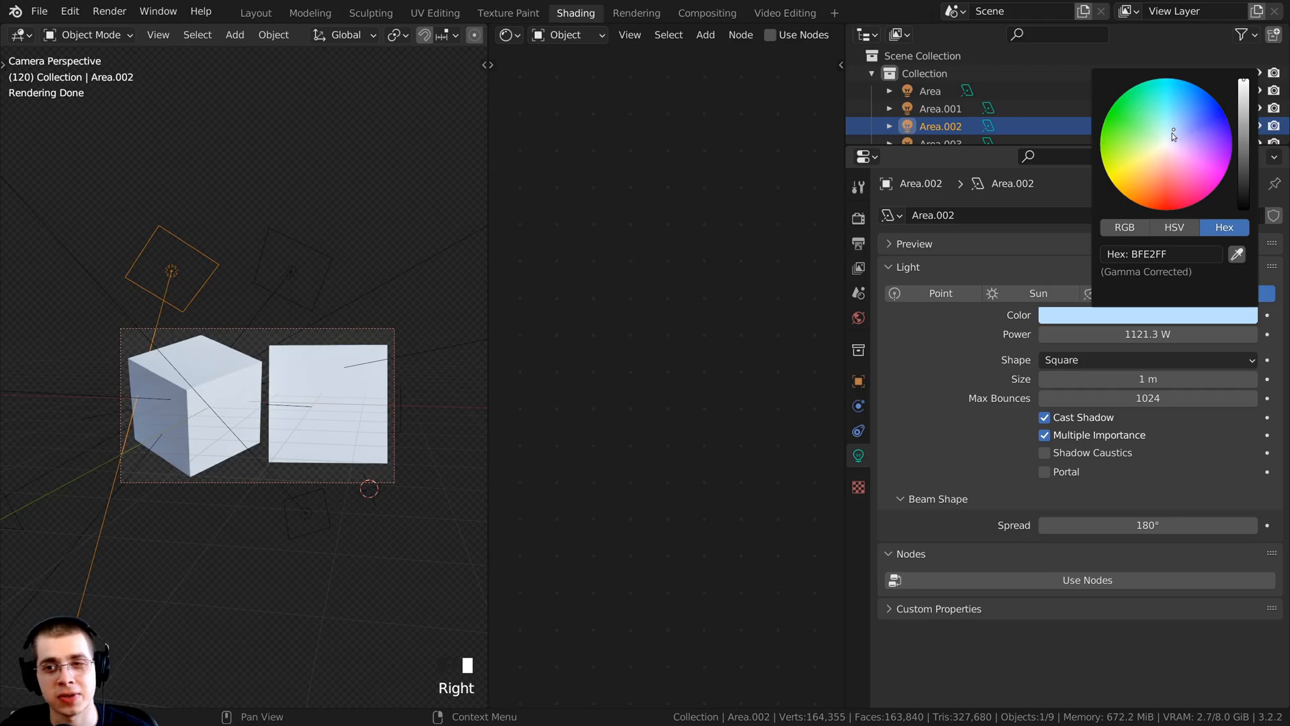
pyautogui.scroll(1, 316, 187)
pyautogui.press('a')
pyautogui.press('a')
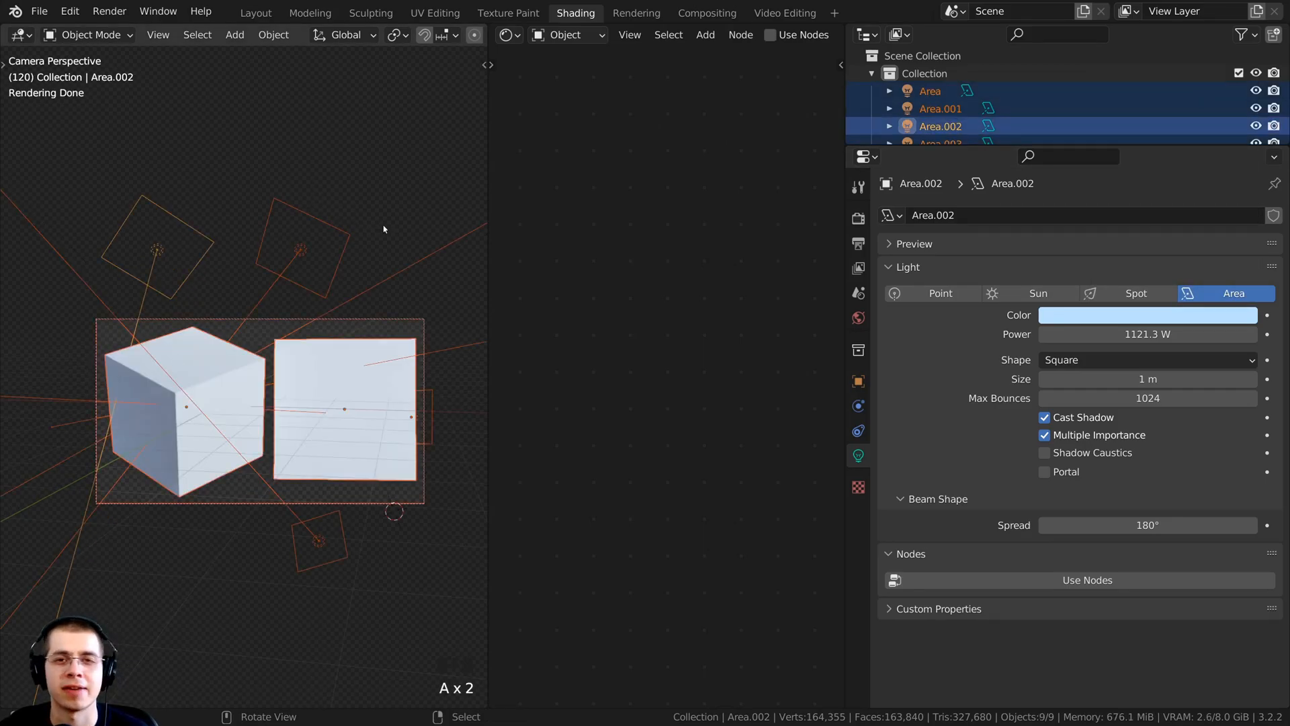
pyautogui.scroll(-1, 369, 341)
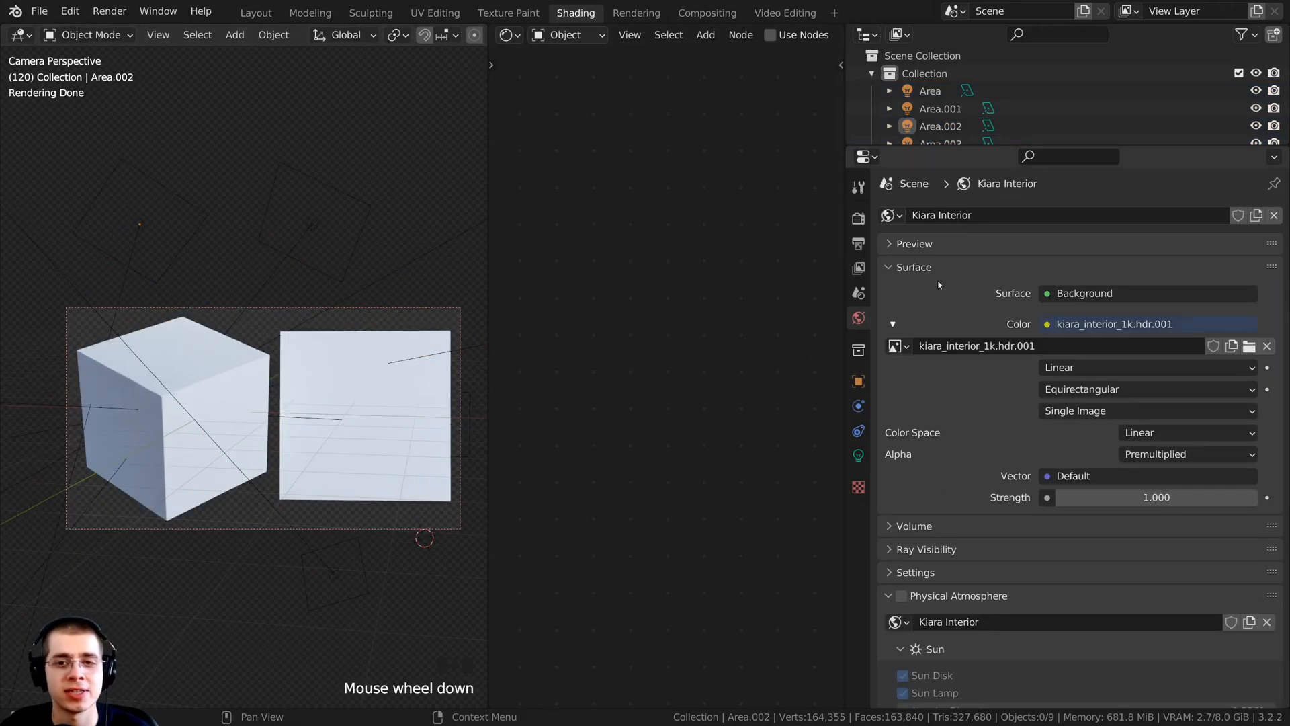
# Check the Kiara Interior world's HDR image name and the Environment Texture option for its background color
pyautogui.doubleClick(919, 218)
pyautogui.moveTo(912, 217); pyautogui.dragTo(990, 219)
pyautogui.doubleClick(1023, 345)
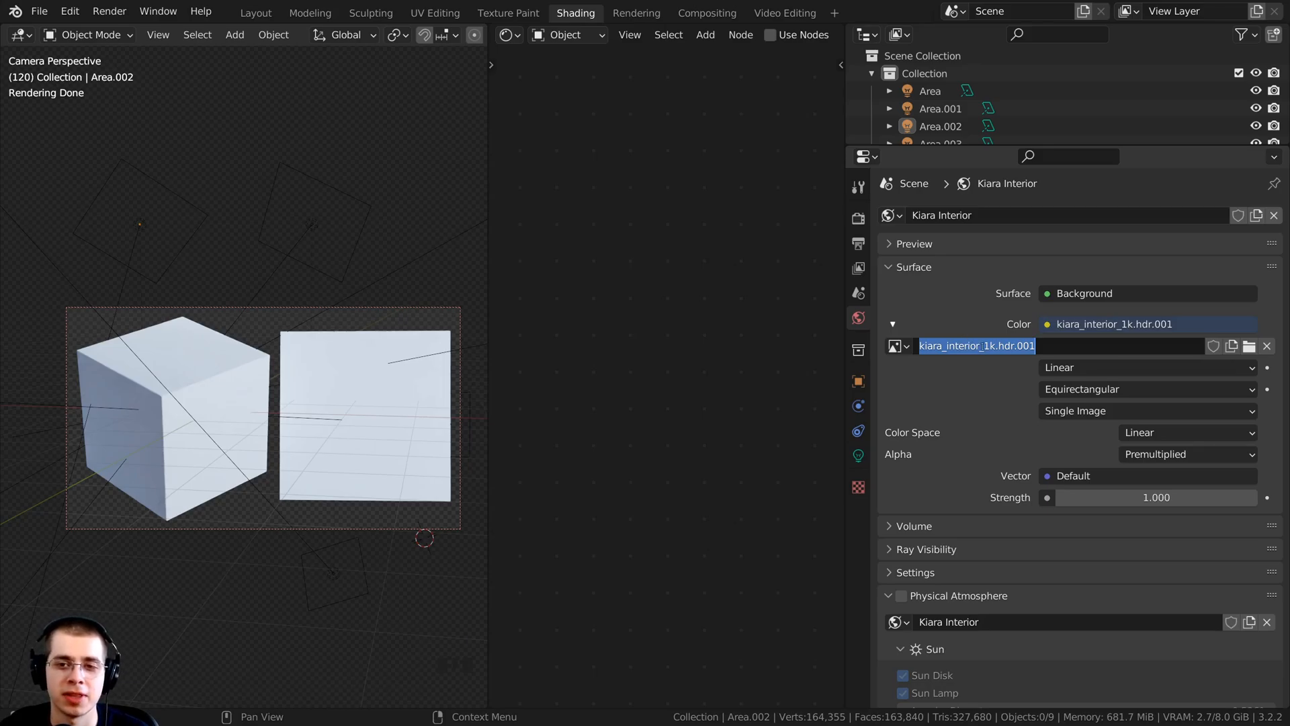
pyautogui.click(983, 309)
pyautogui.click(984, 345)
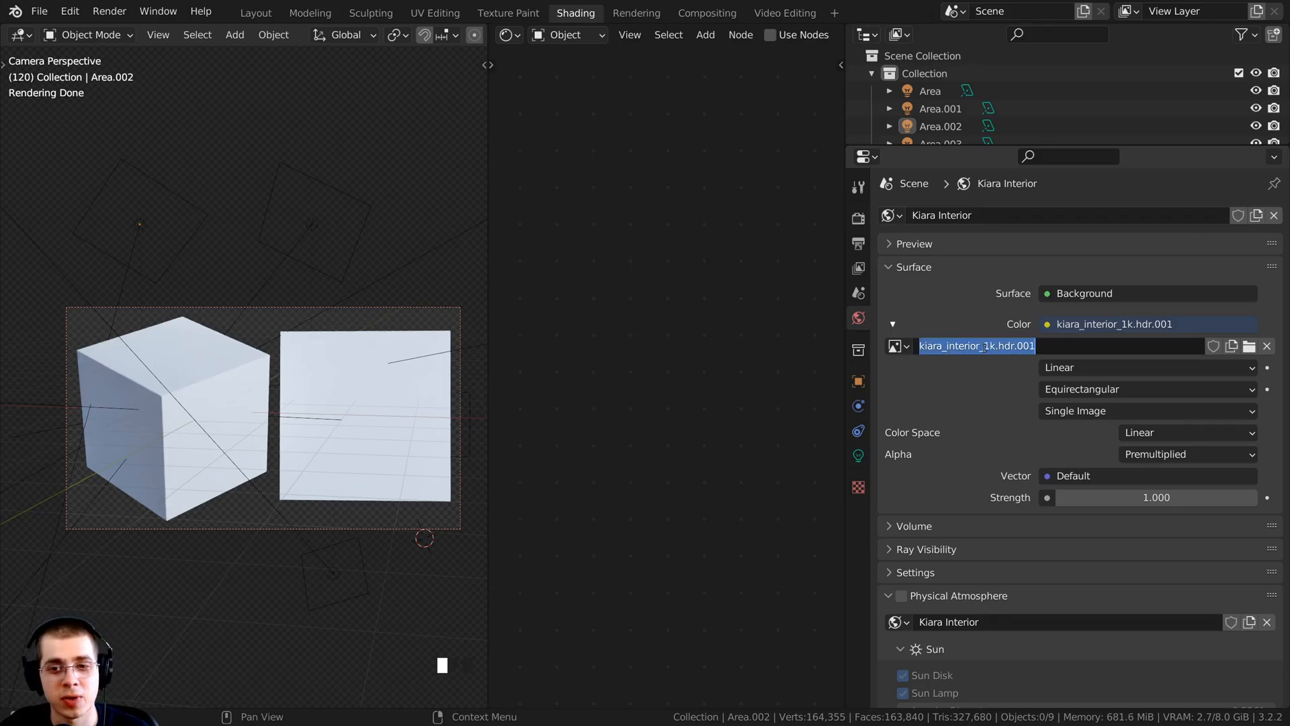
pyautogui.moveTo(984, 345); pyautogui.dragTo(1018, 346)
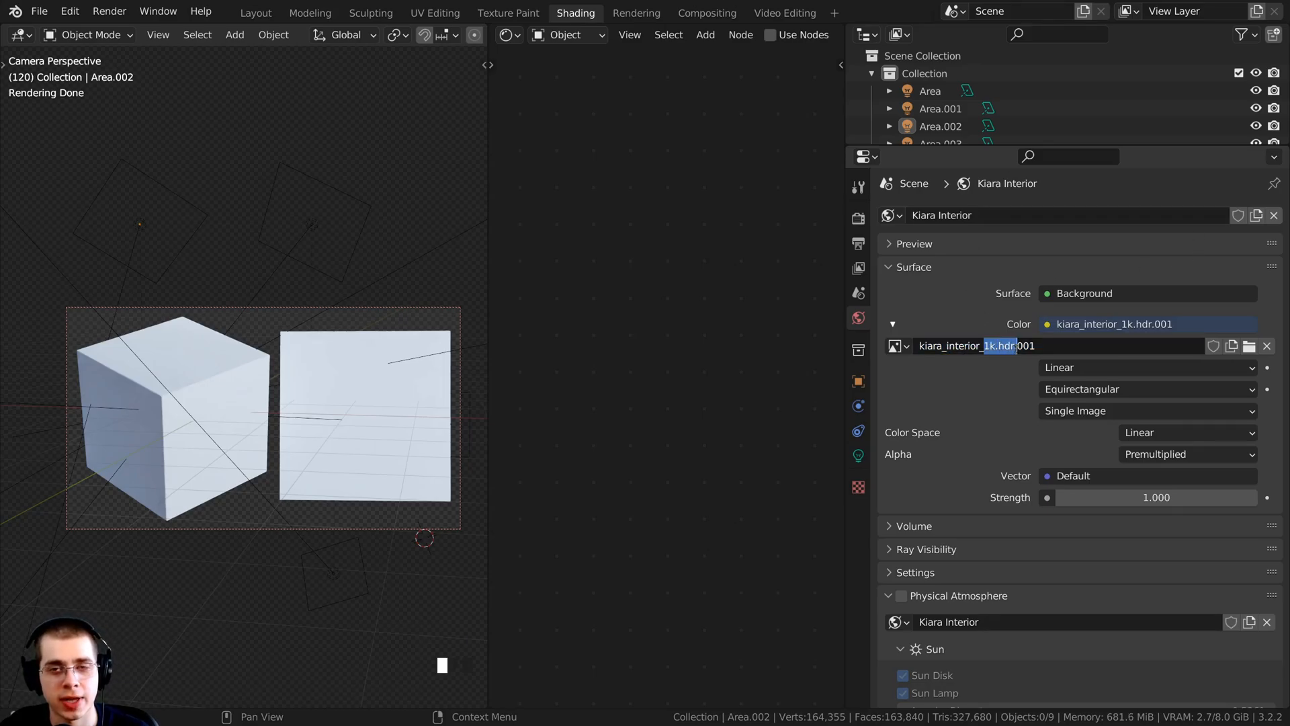
pyautogui.click(1057, 343)
pyautogui.click(1035, 310)
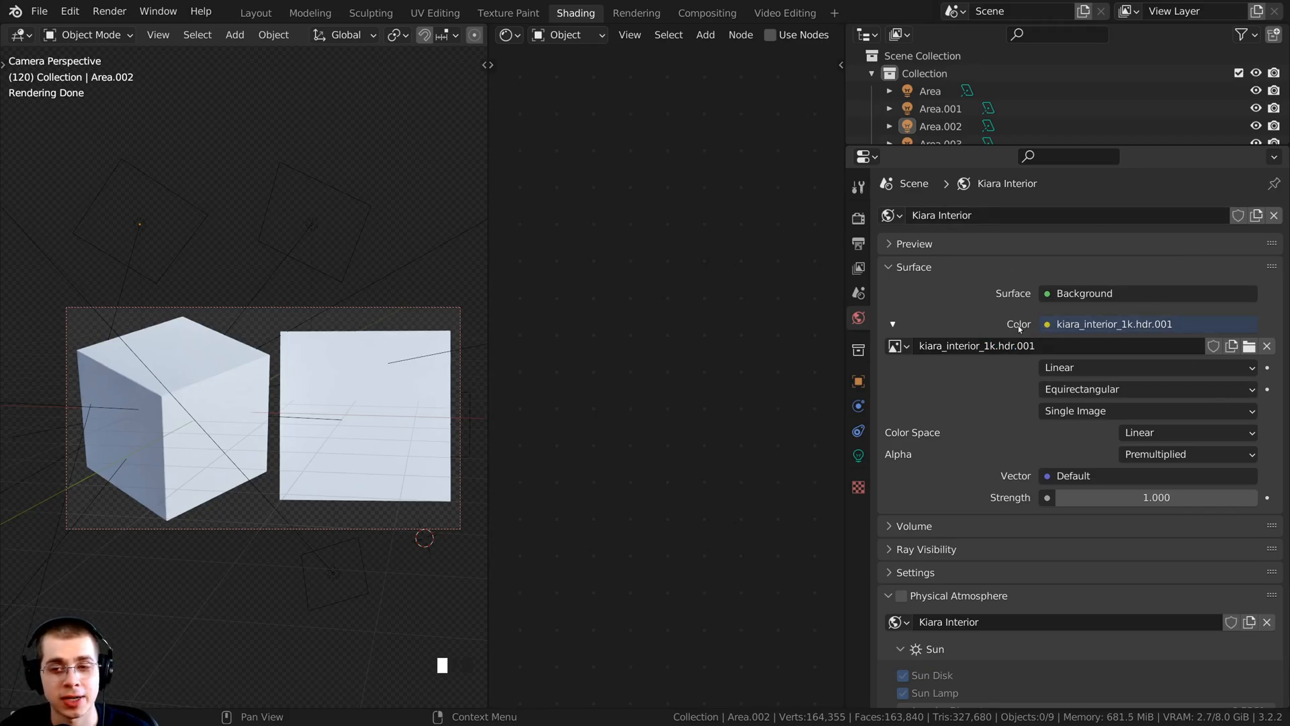
pyautogui.click(1048, 326)
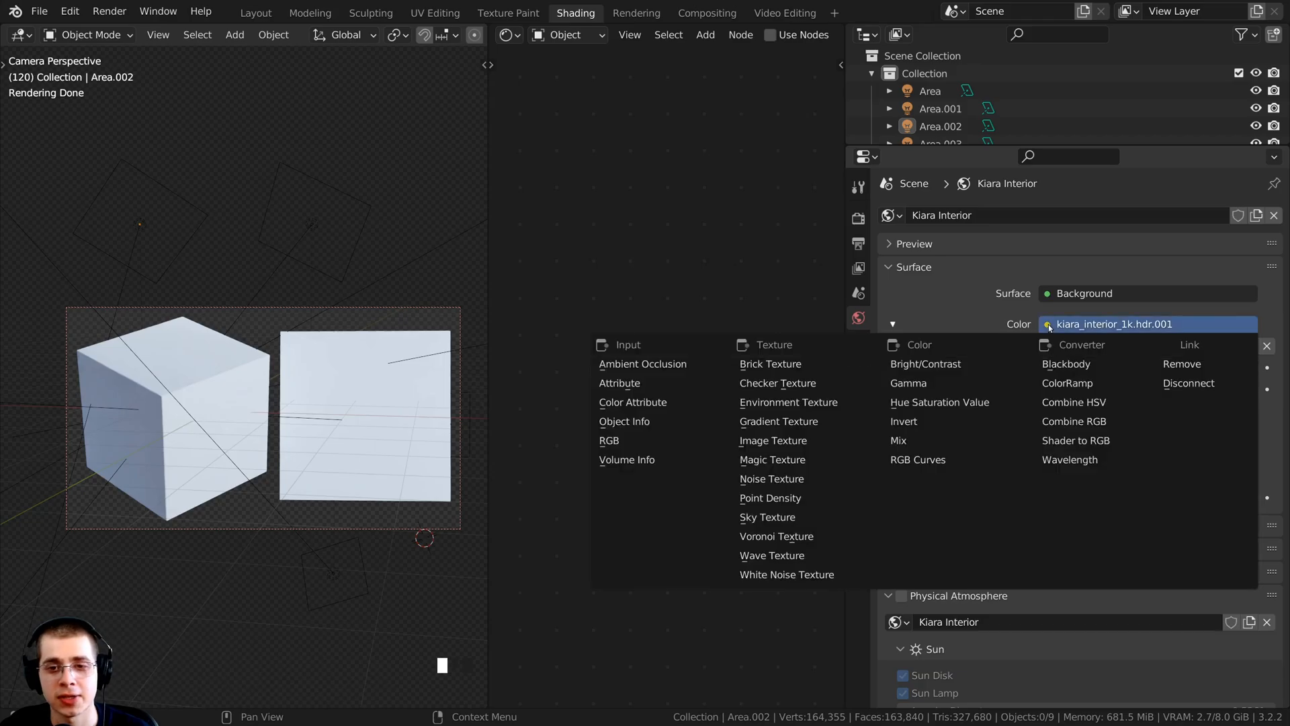
pyautogui.click(829, 403)
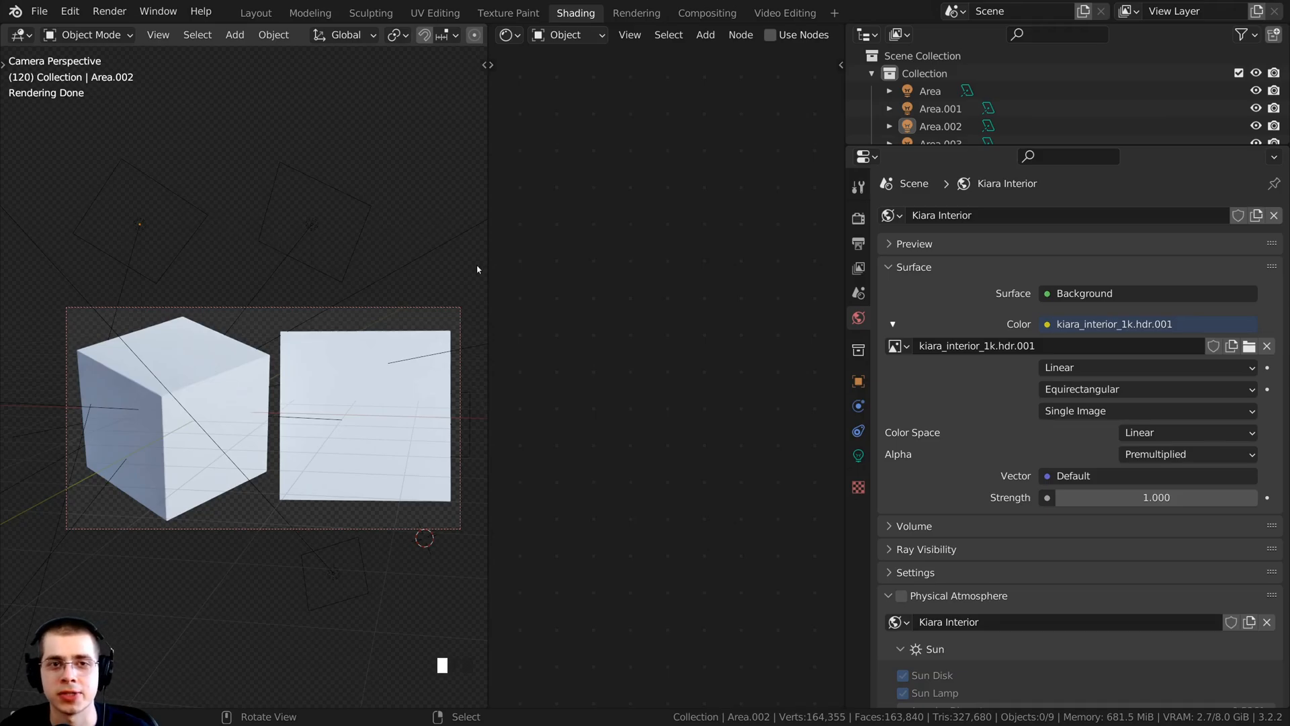
# Toggle the film's Transparent option off and on to compare the render's background
pyautogui.press('a')
pyautogui.press('a')
pyautogui.keyDown('shift'); pyautogui.moveTo(491, 351); pyautogui.dragTo(481, 347, button='middle'); pyautogui.keyUp('shift')
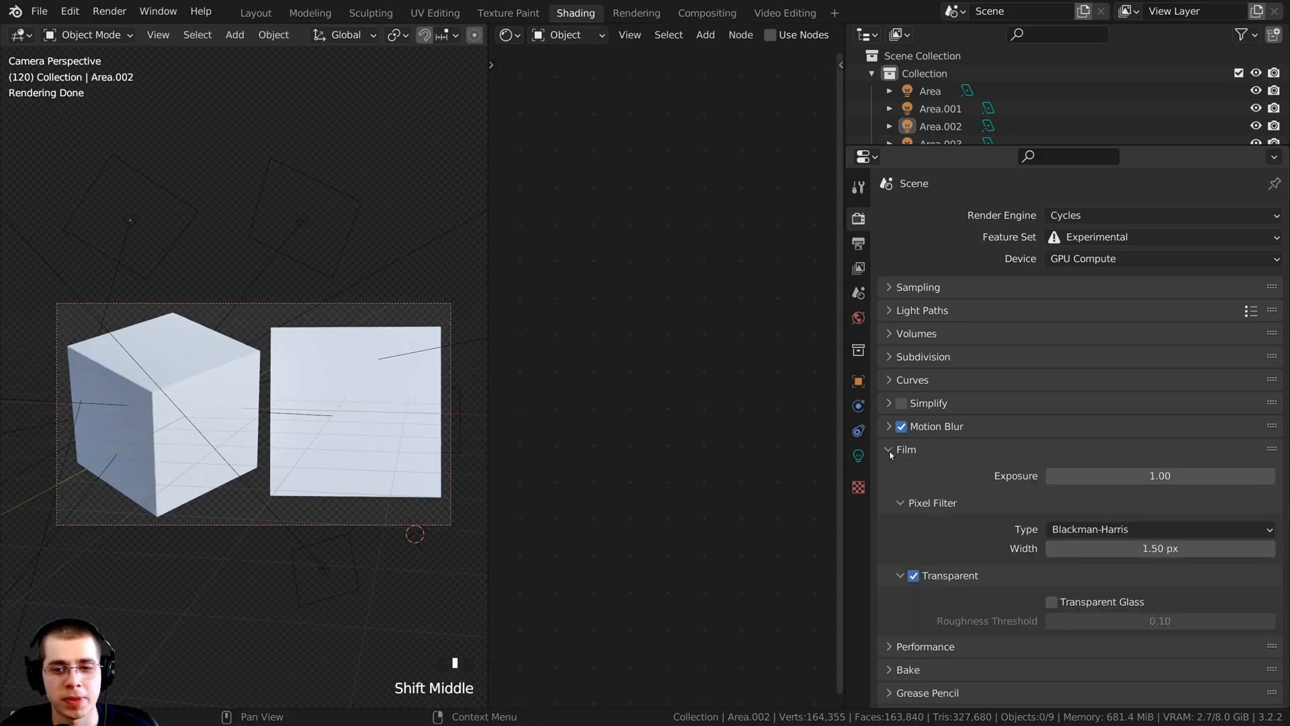
pyautogui.tripleClick(914, 576)
pyautogui.click(915, 576)
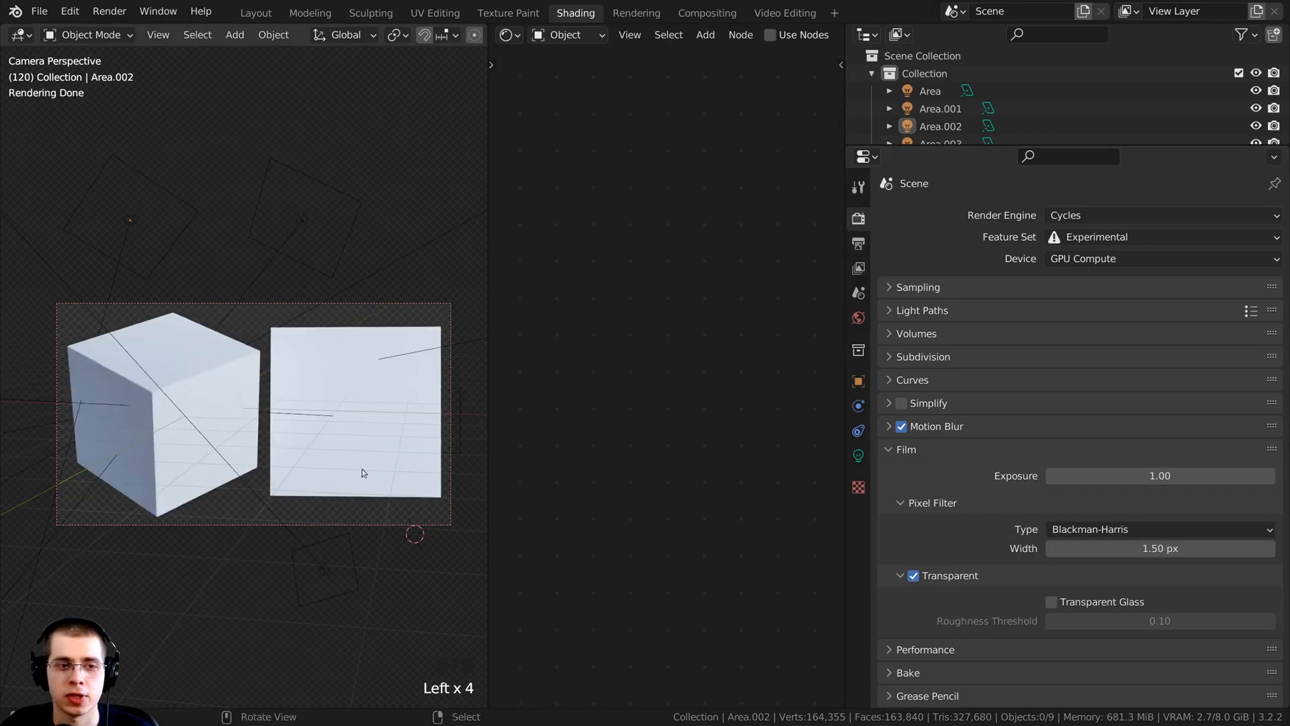
pyautogui.moveTo(383, 361)
pyautogui.keyDown('shift'); pyautogui.mouseDown(button='middle')
pyautogui.moveTo(369, 363)
pyautogui.moveTo(377, 350)
pyautogui.mouseUp(button='middle'); pyautogui.keyUp('shift')
pyautogui.scroll(2, 369, 363)
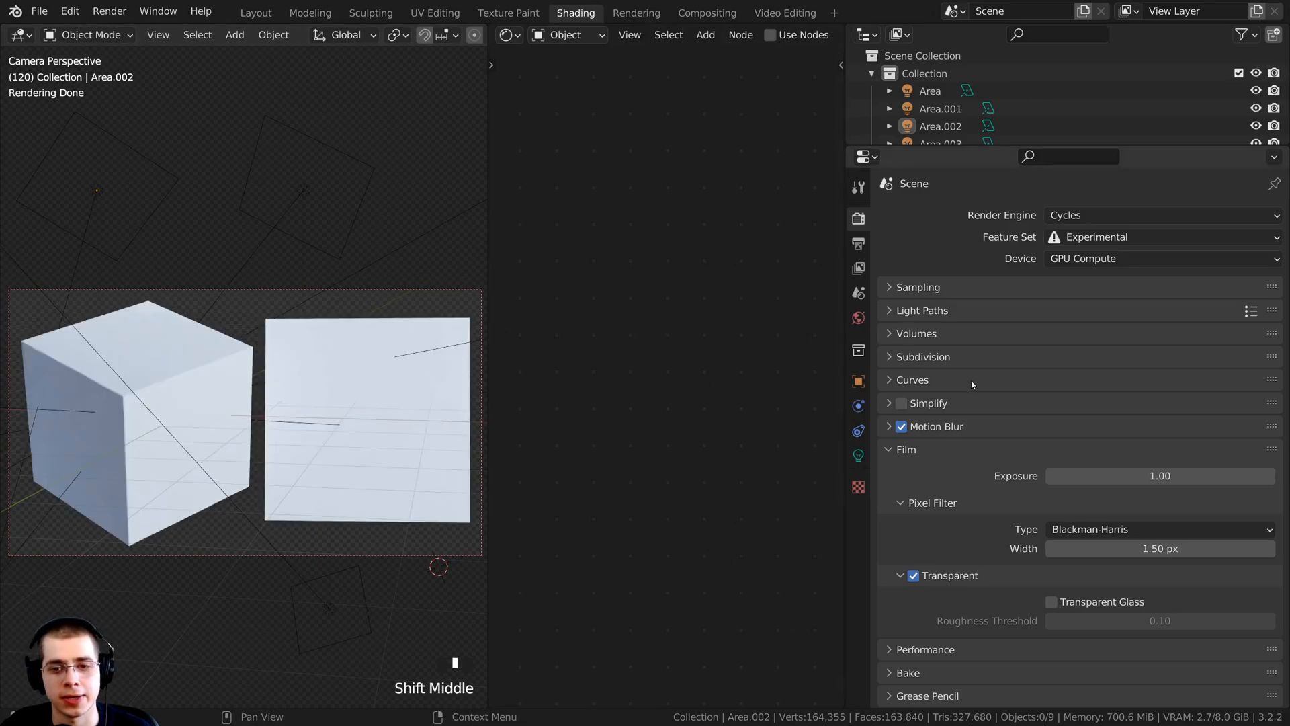
# Review the Filmic view transform in Color Management and set the Look to Medium High Contrast
pyautogui.scroll(-2, 970, 384)
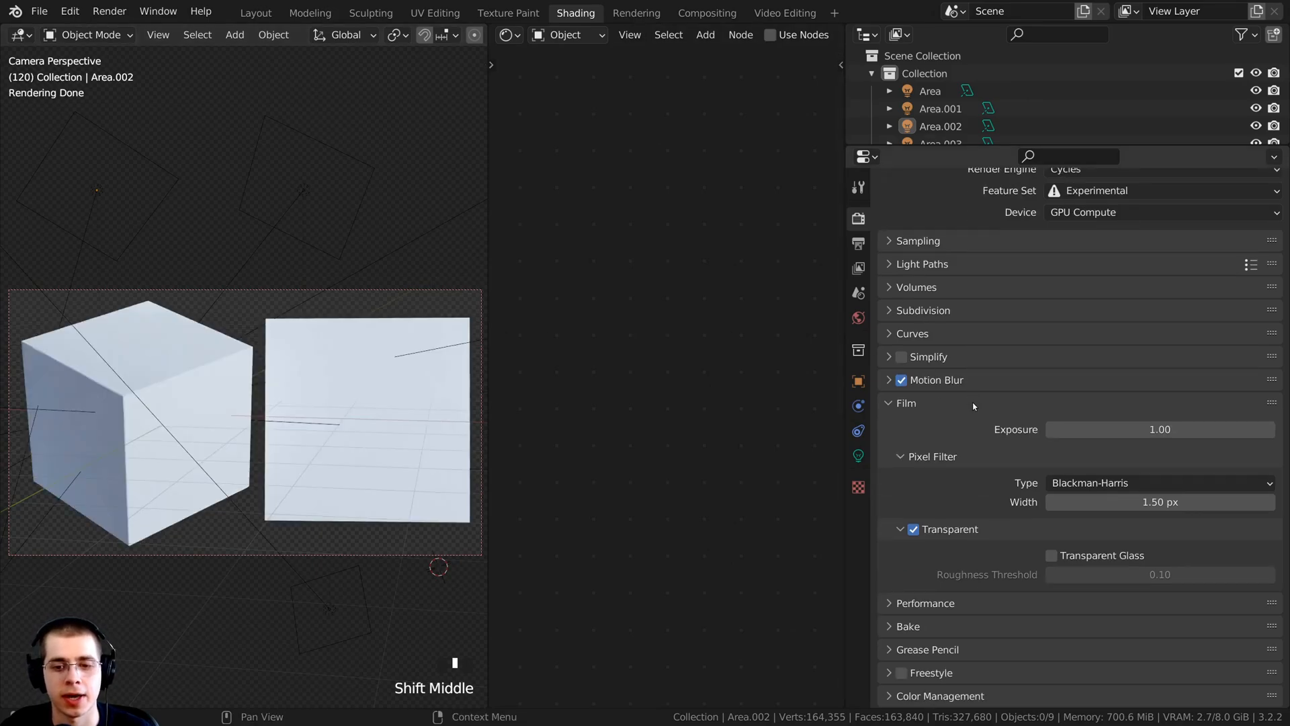
pyautogui.click(898, 694)
pyautogui.scroll(-6, 897, 684)
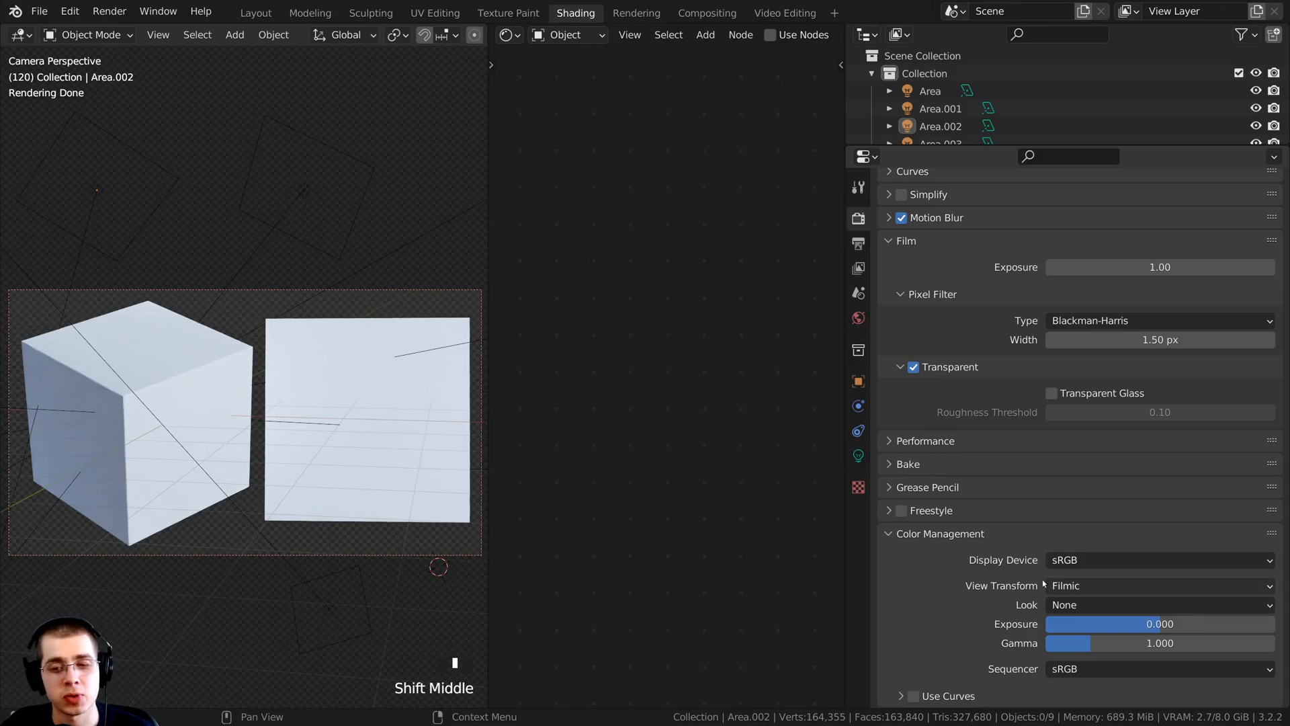
pyautogui.click(1053, 585)
pyautogui.click(1065, 585)
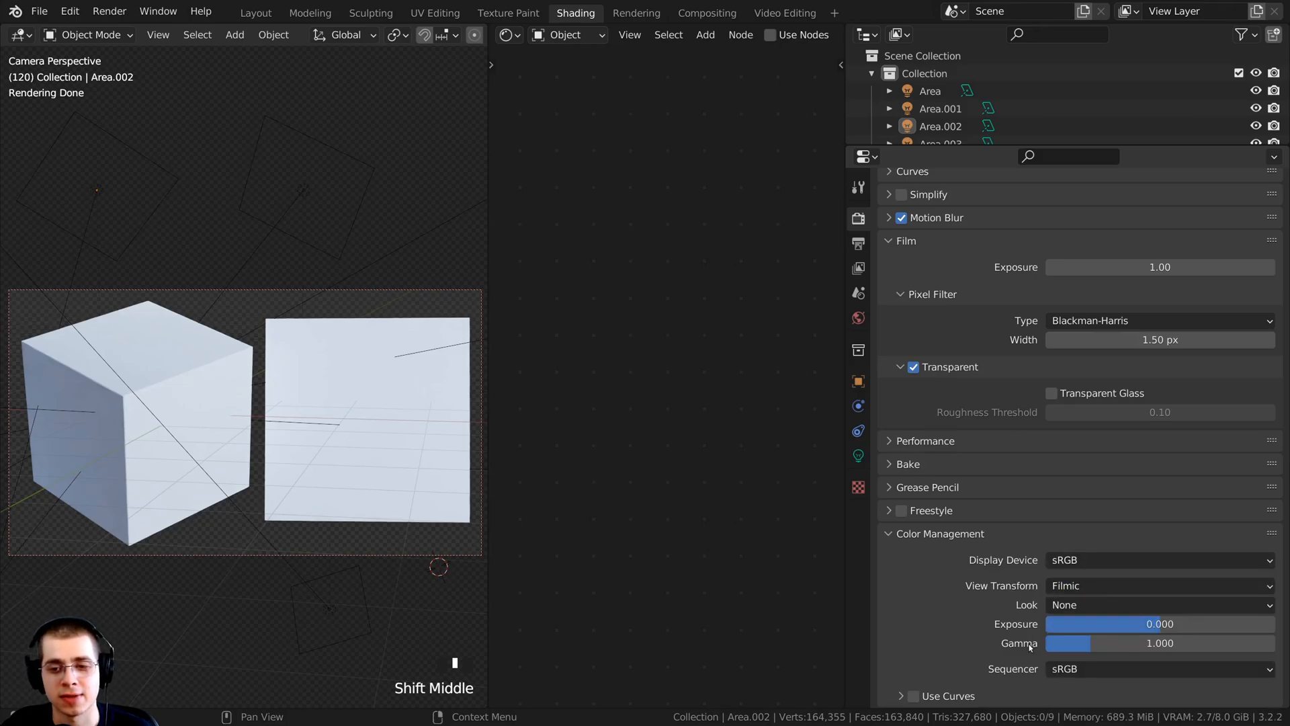
pyautogui.click(1060, 608)
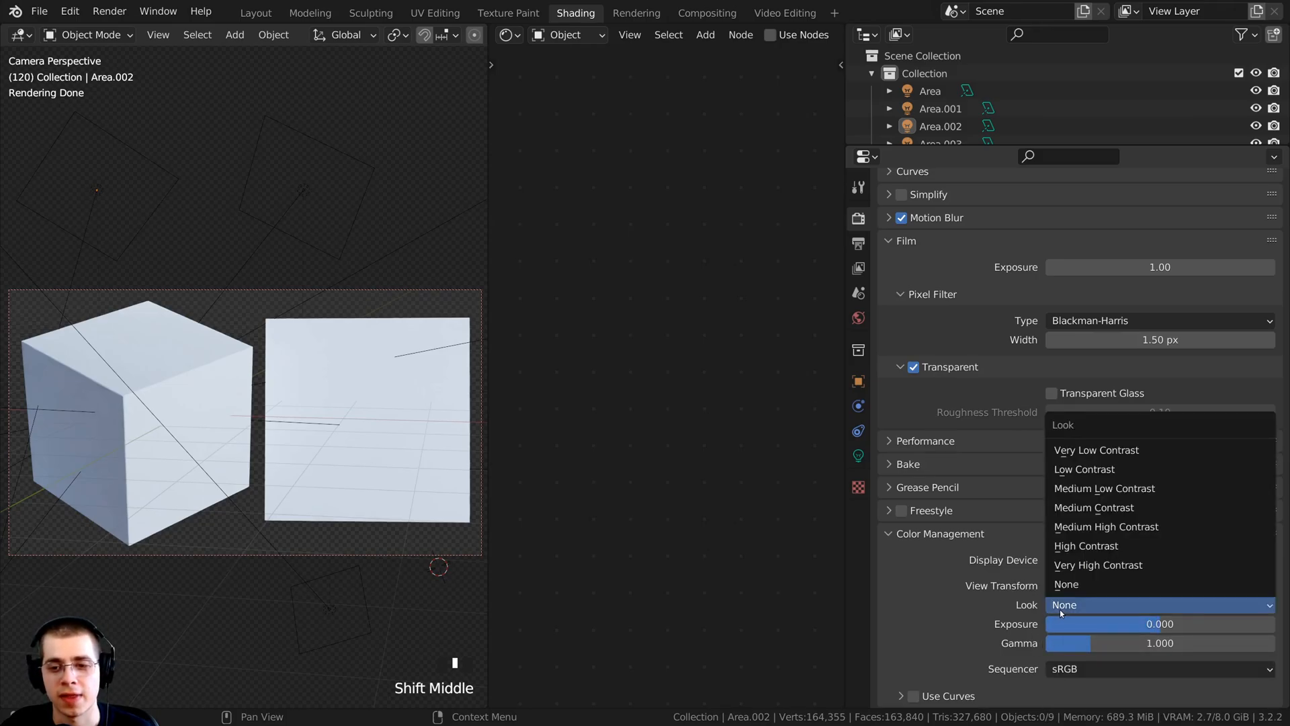
pyautogui.click(1092, 526)
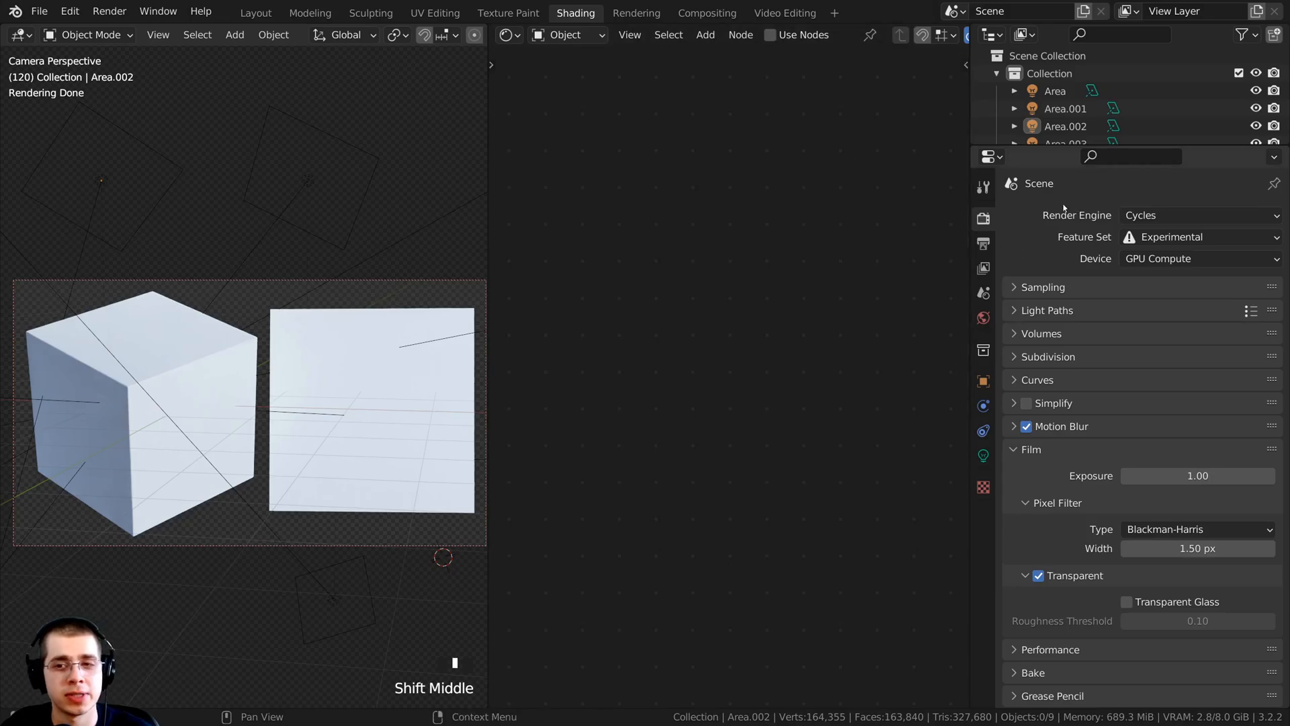
# Set the render engine to Cycles and its feature set to Experimental
pyautogui.click(1146, 216)
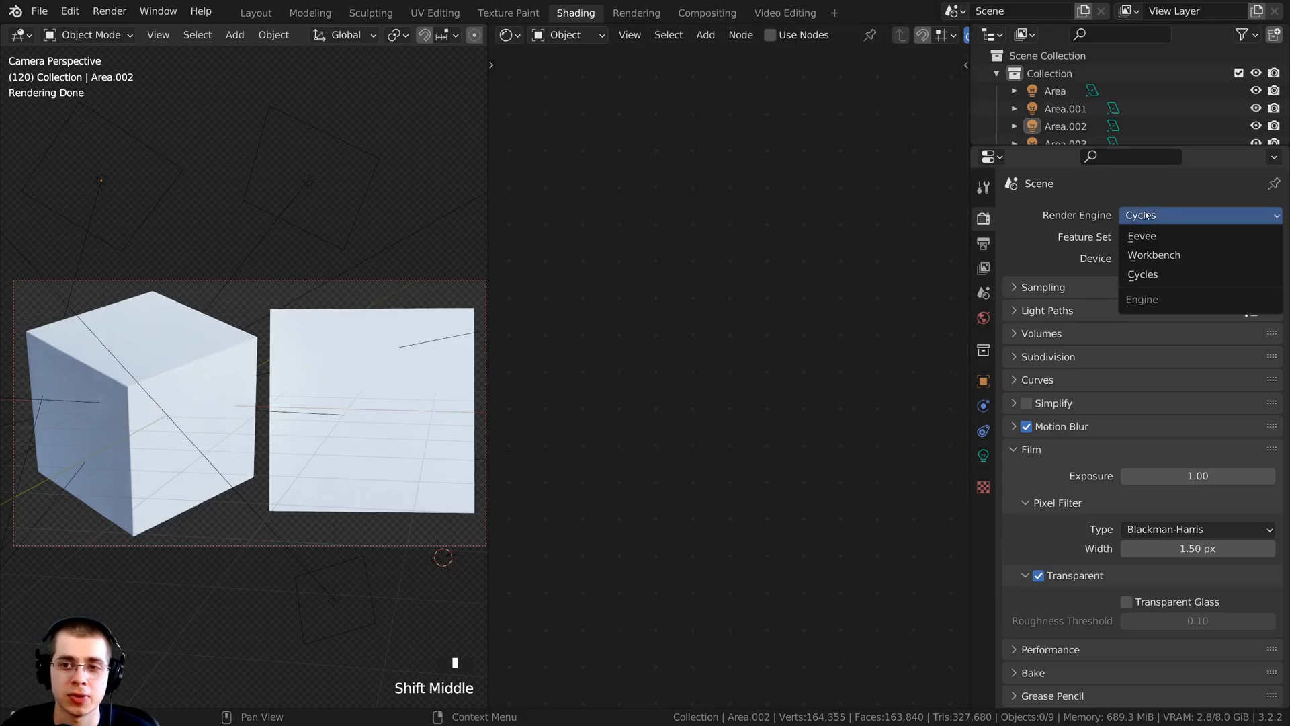
pyautogui.click(1155, 277)
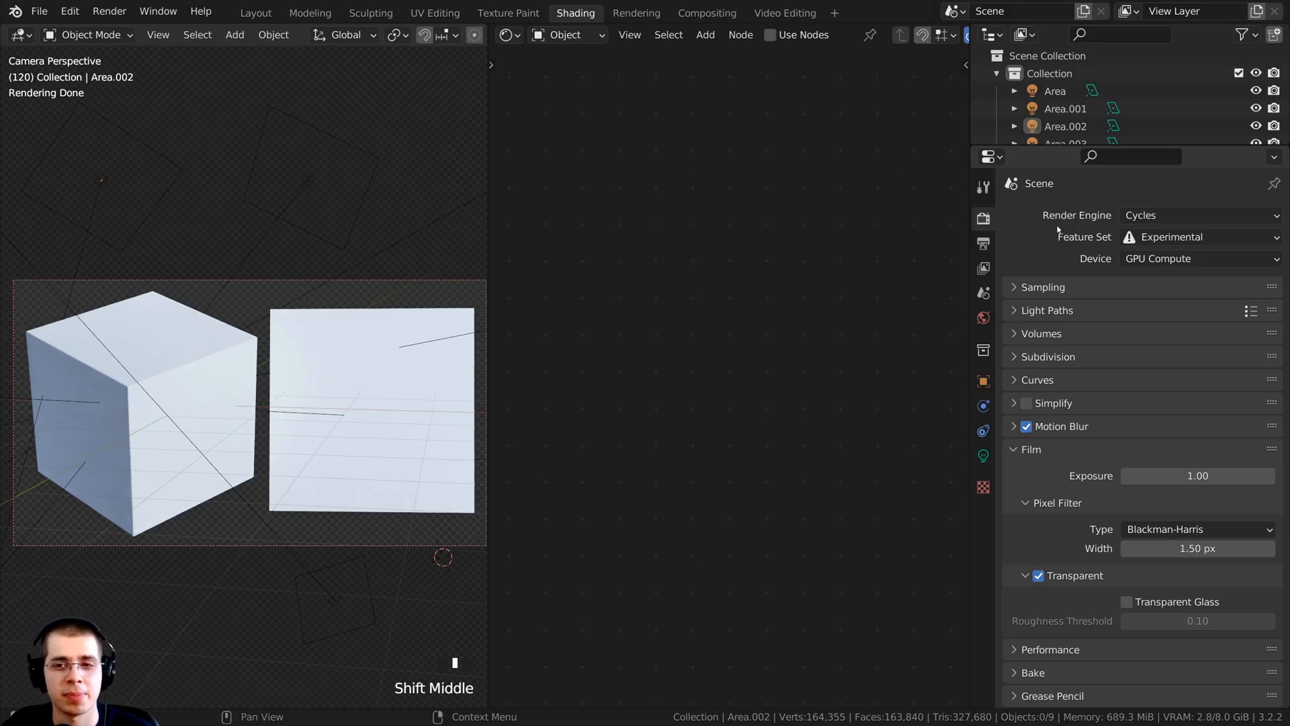
pyautogui.click(1168, 241)
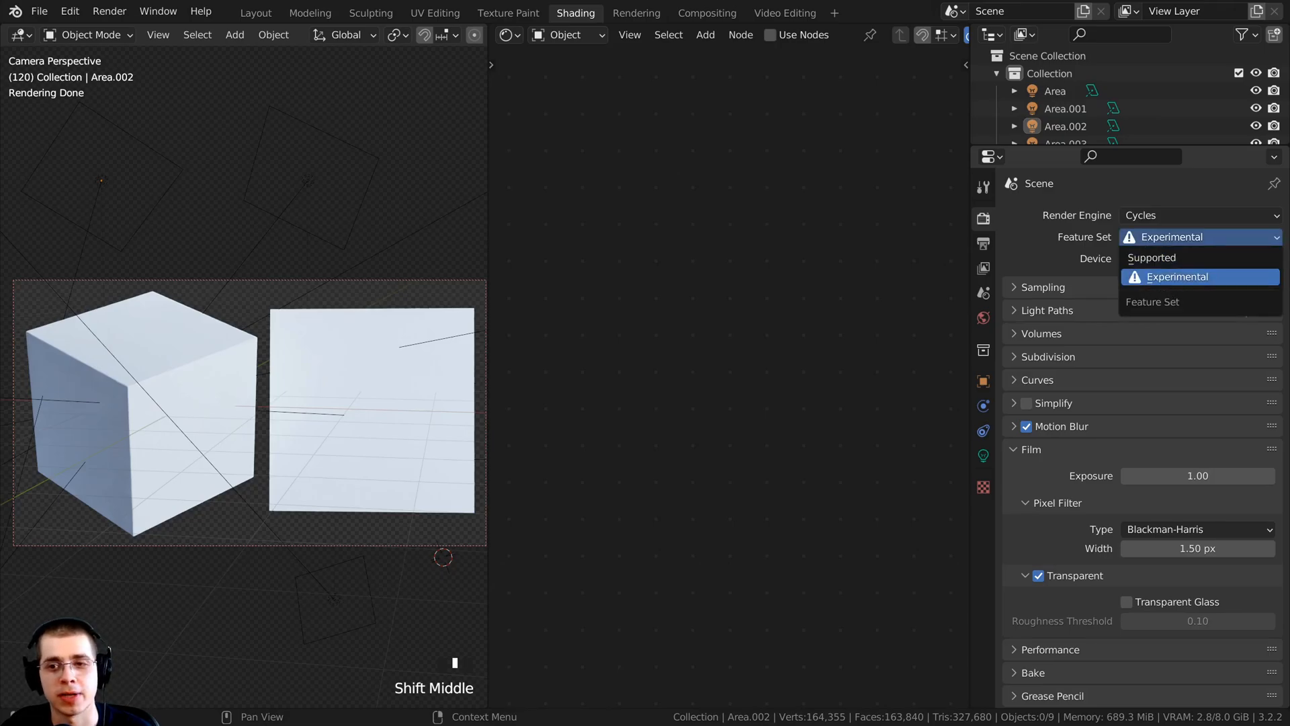
# Select the cube, show its modifiers, and find Subdivision Surface among the modifiers that can be added
pyautogui.rightClick(397, 353)
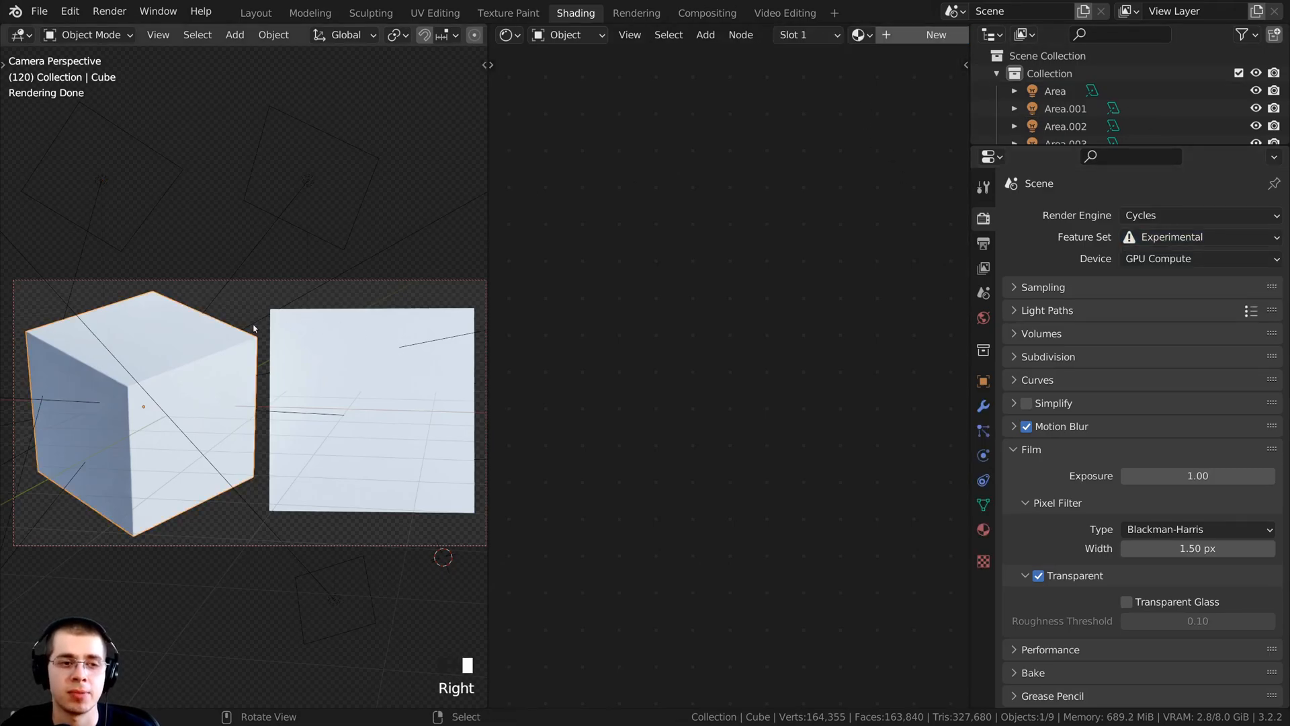
pyautogui.moveTo(969, 338); pyautogui.dragTo(899, 337)
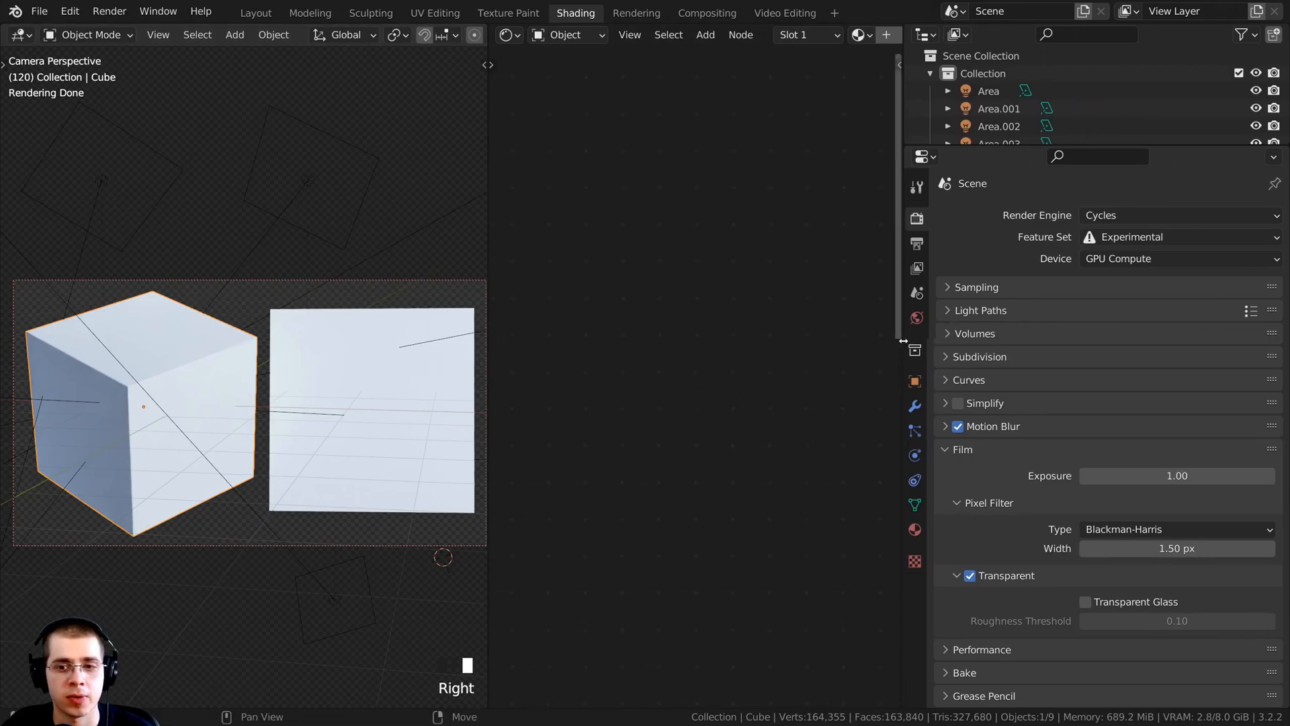
pyautogui.click(916, 406)
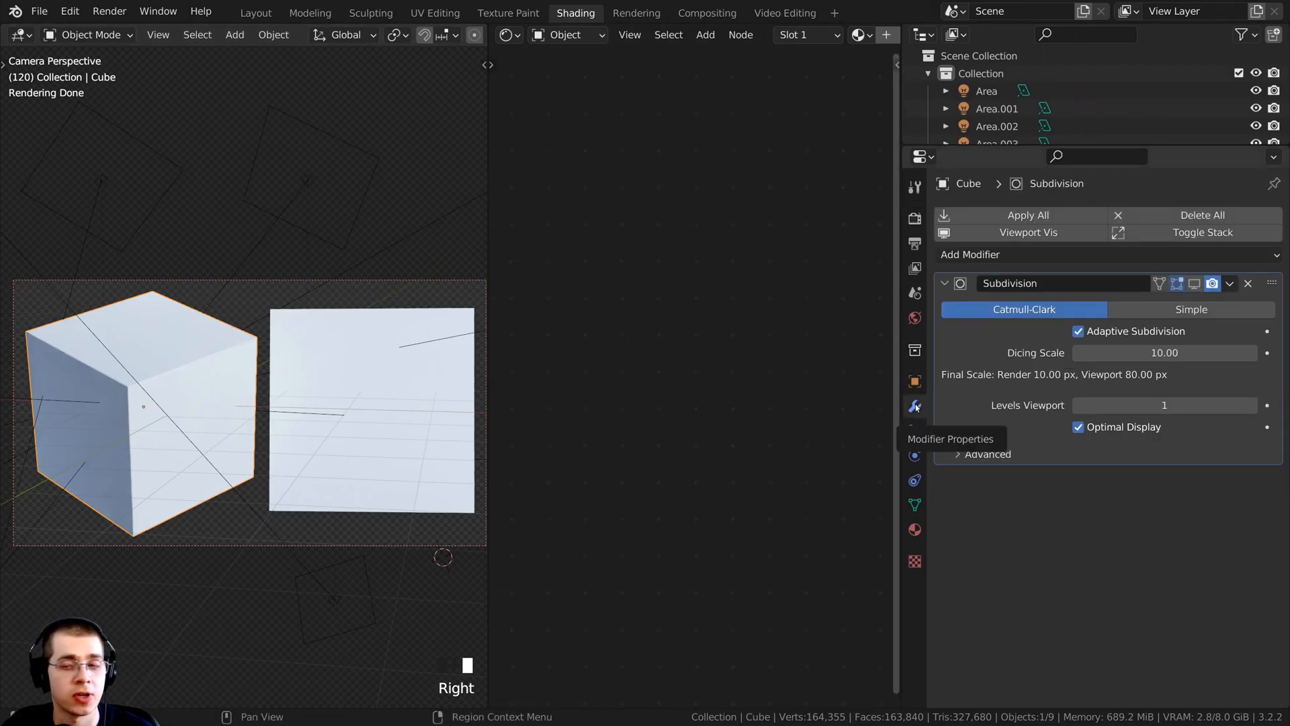
pyautogui.click(986, 256)
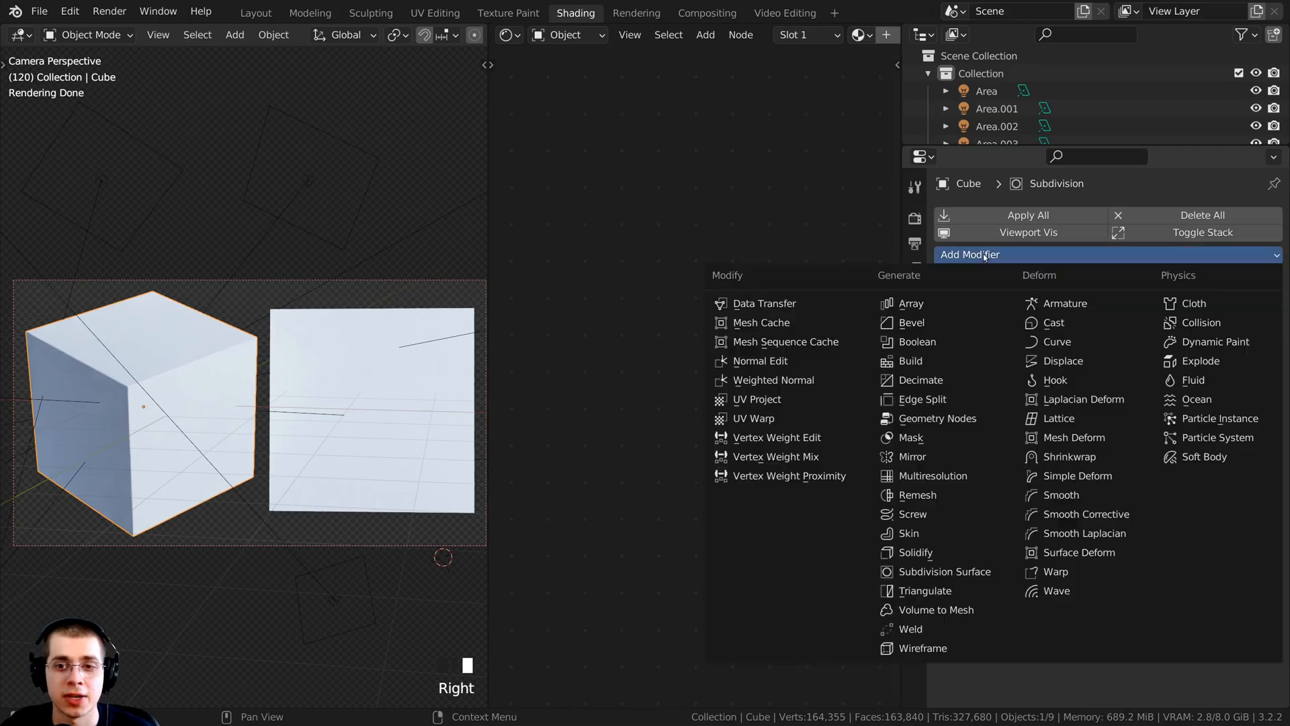
pyautogui.click(939, 573)
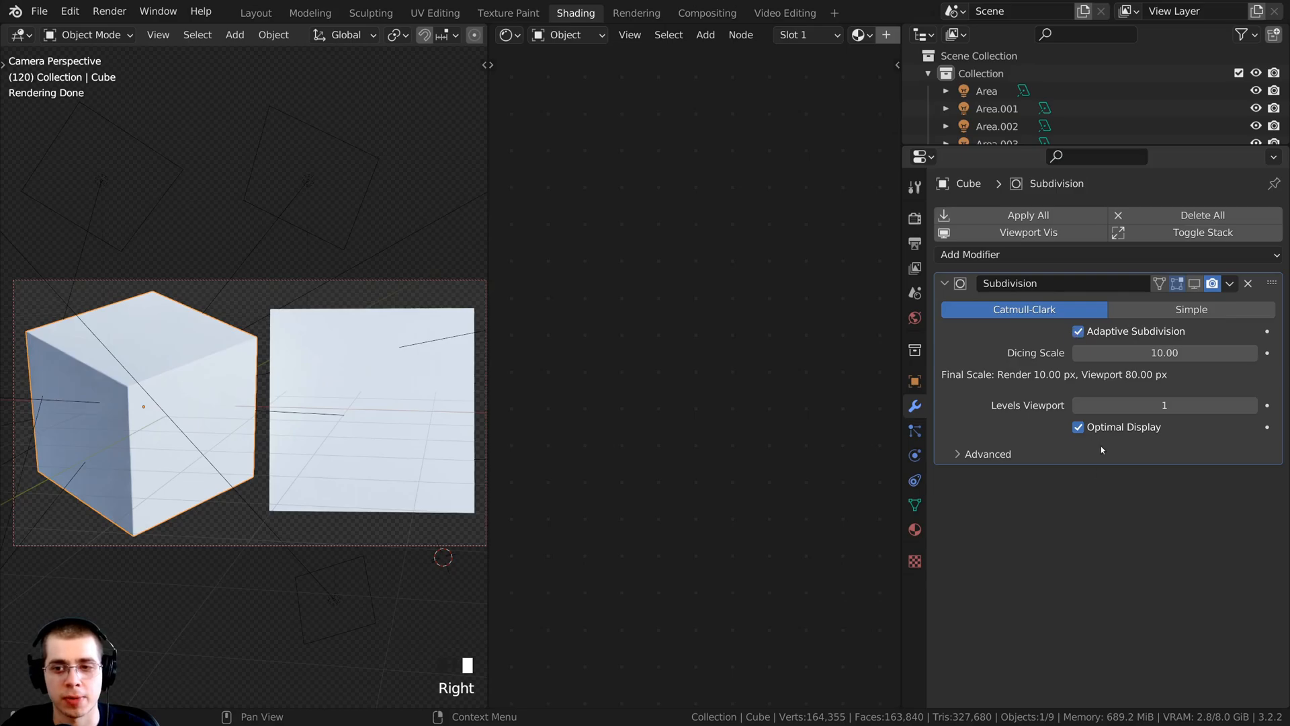
# Inspect the cube's dense mesh up close in Edit Mode and return to Object Mode
pyautogui.scroll(1, 244, 376)
pyautogui.press('Tab')
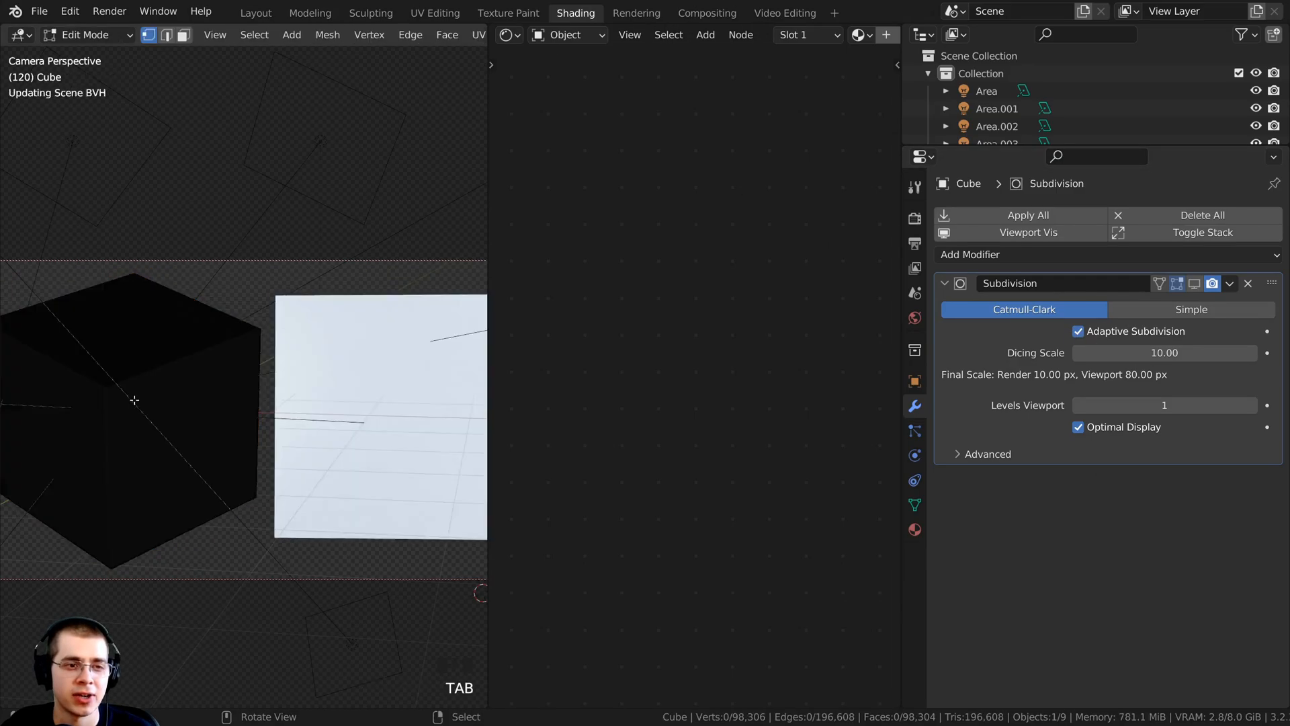
pyautogui.scroll(5, 244, 376)
pyautogui.press('Tab')
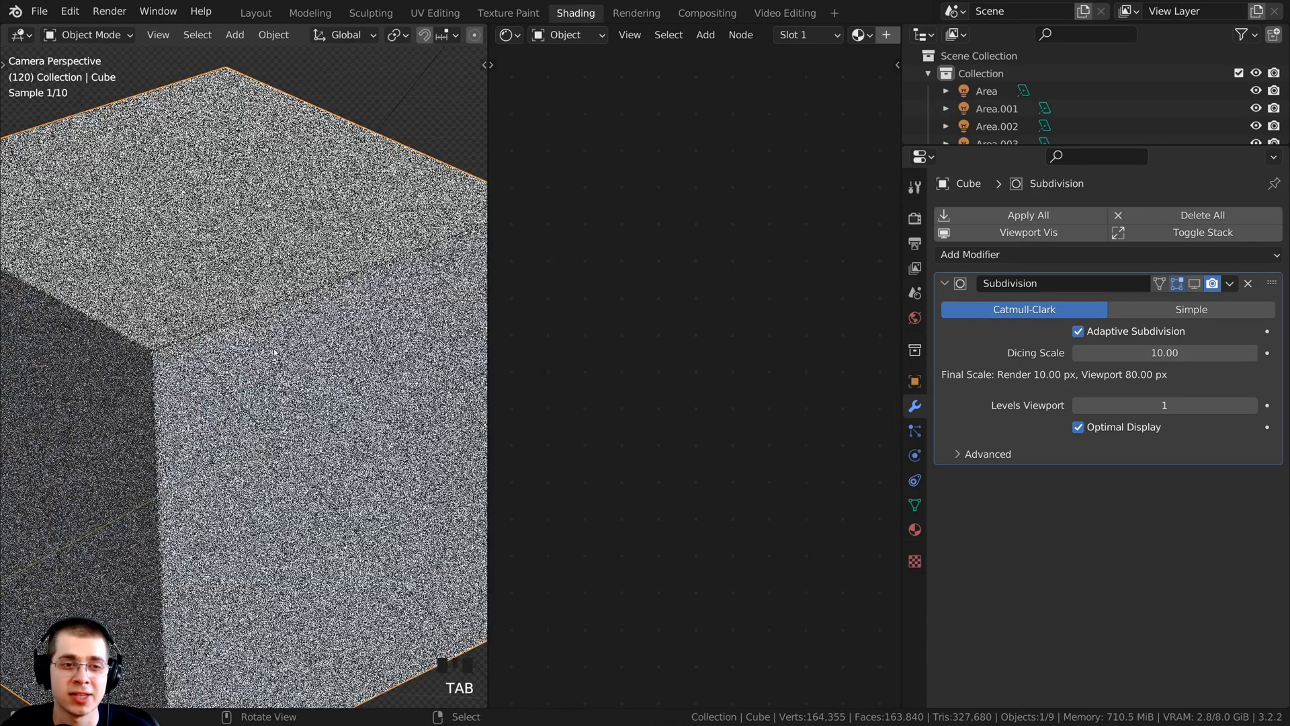
# Review the Dicing Scale of the cube's adaptive Subdivision modifier and inspect the cube in the rendered view
pyautogui.scroll(-3, 269, 353)
pyautogui.press('a')
pyautogui.rightClick(289, 319)
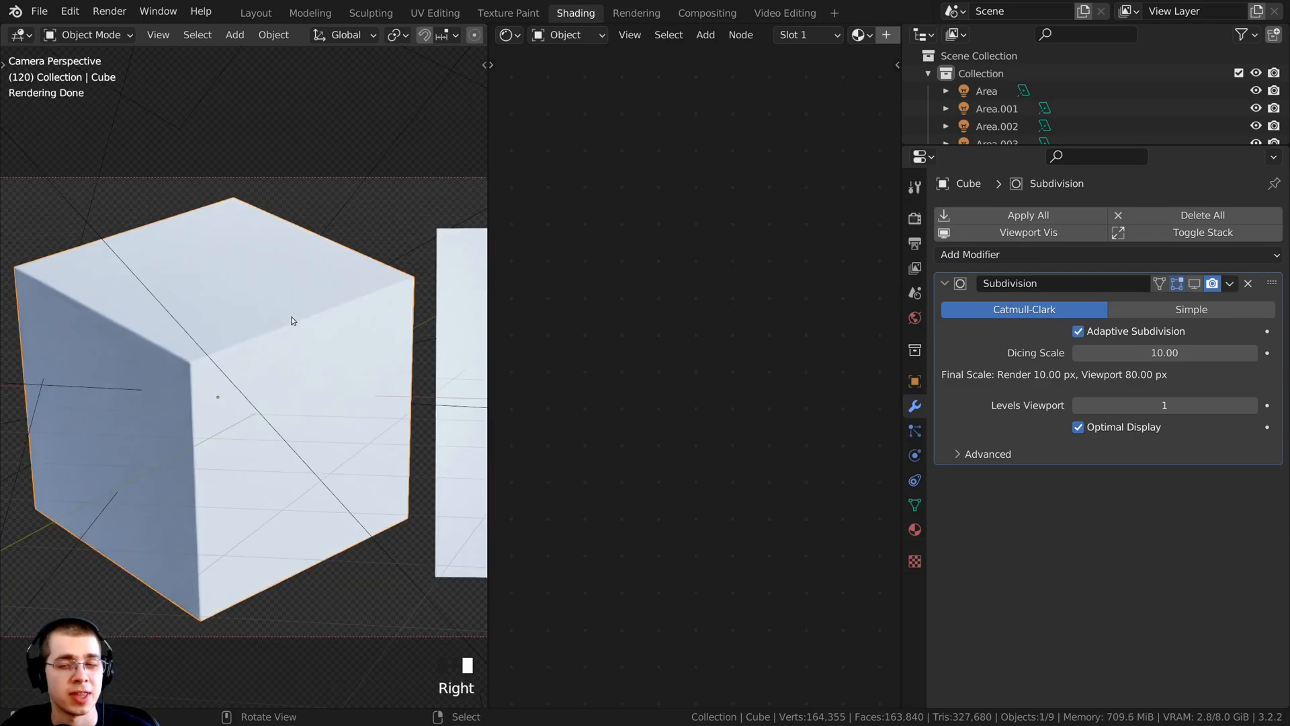
pyautogui.click(1121, 358)
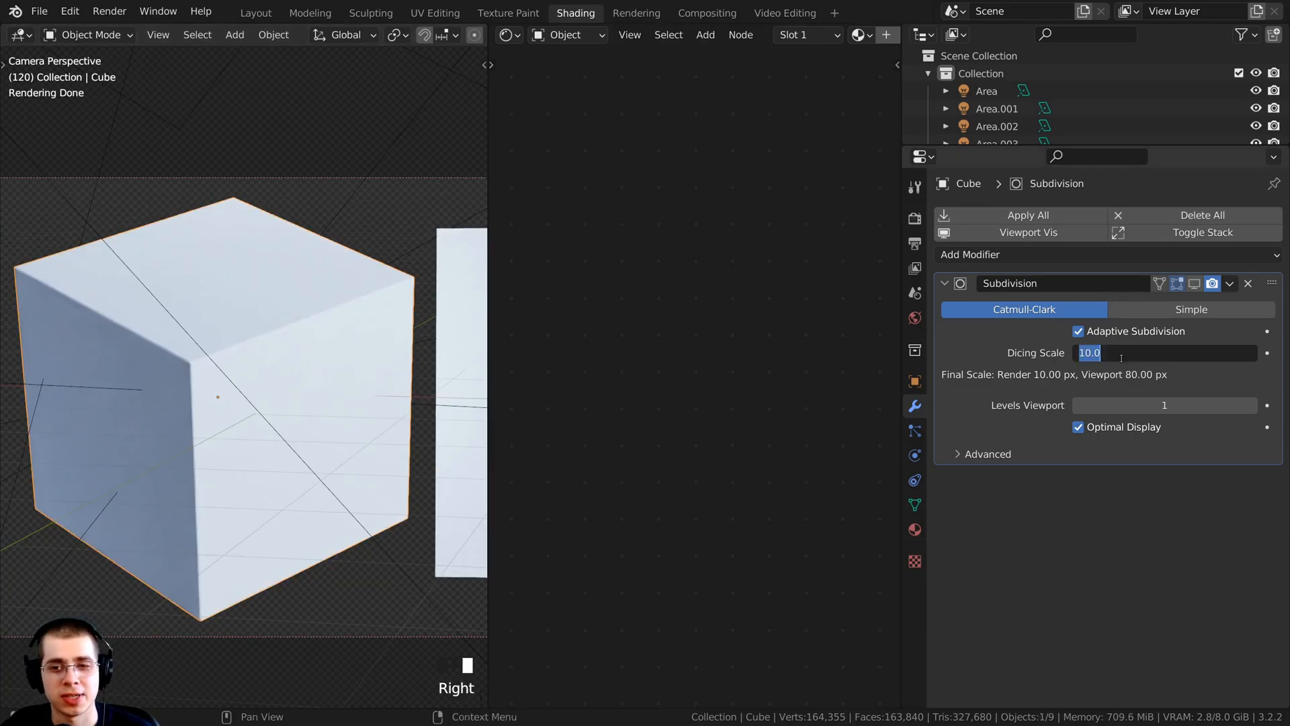
pyautogui.click(1134, 384)
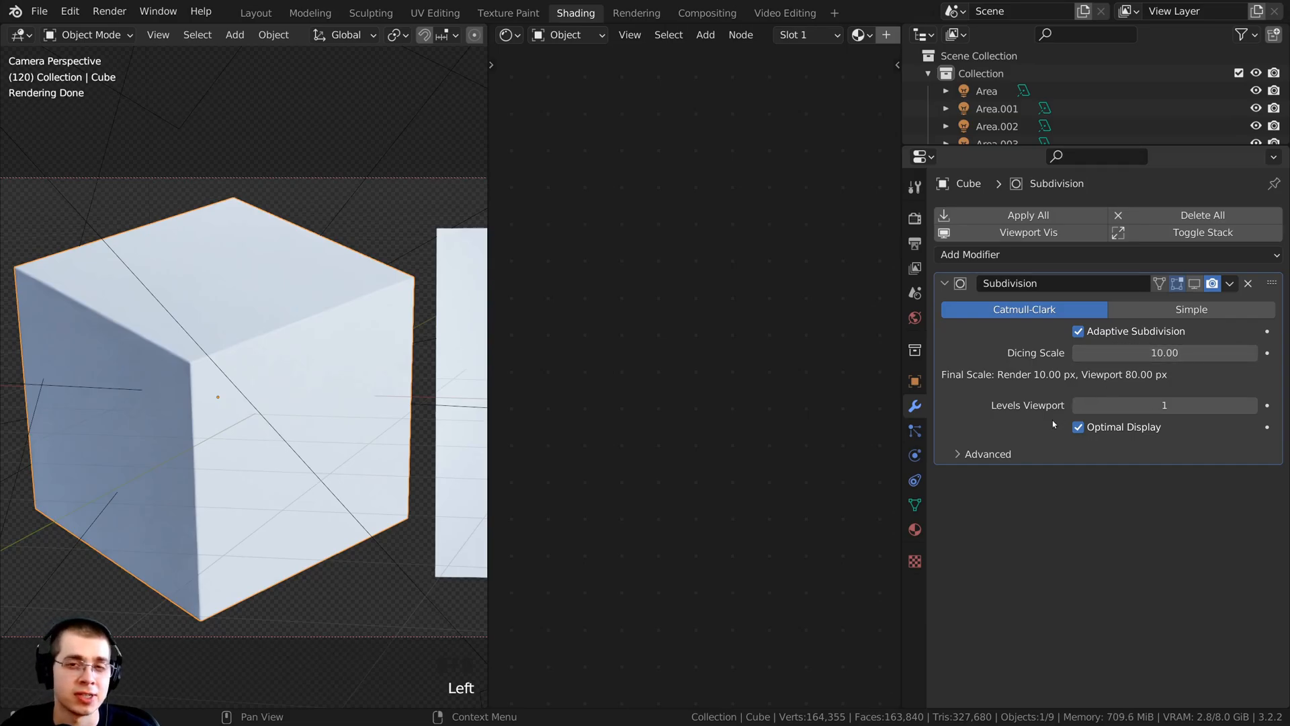
pyautogui.scroll(2, 280, 387)
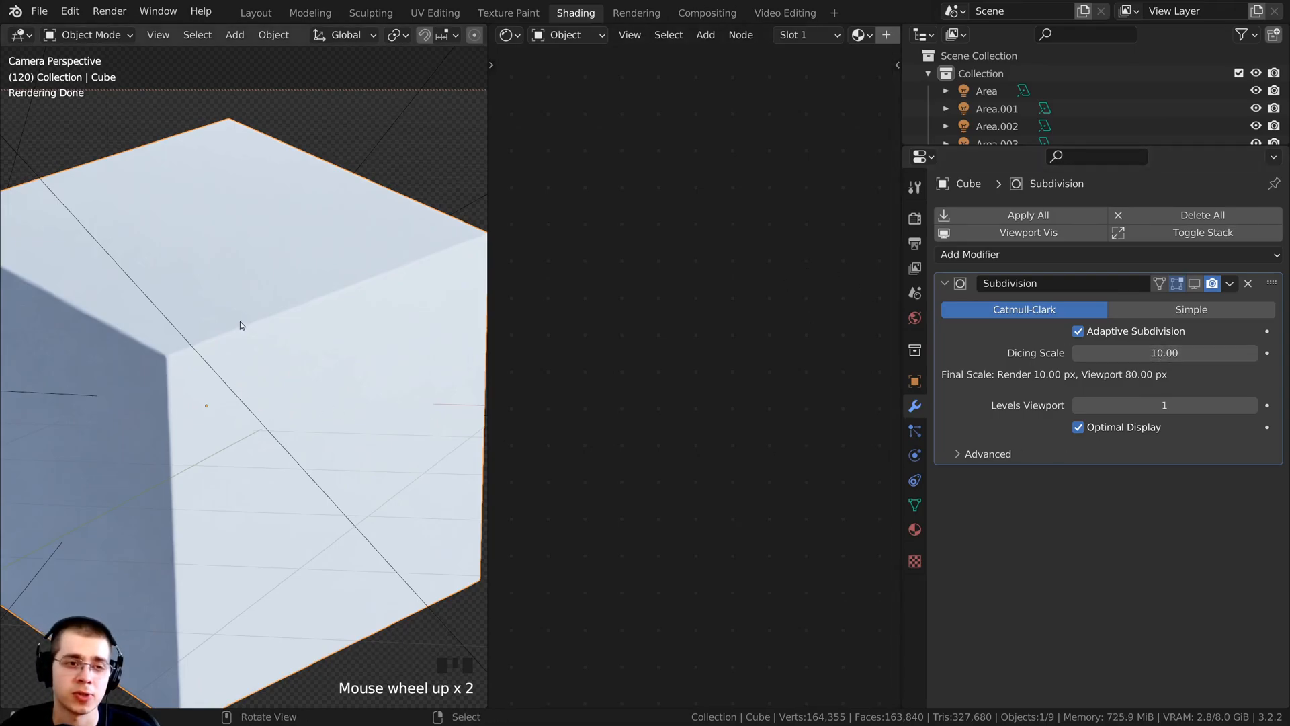
pyautogui.scroll(-3, 267, 336)
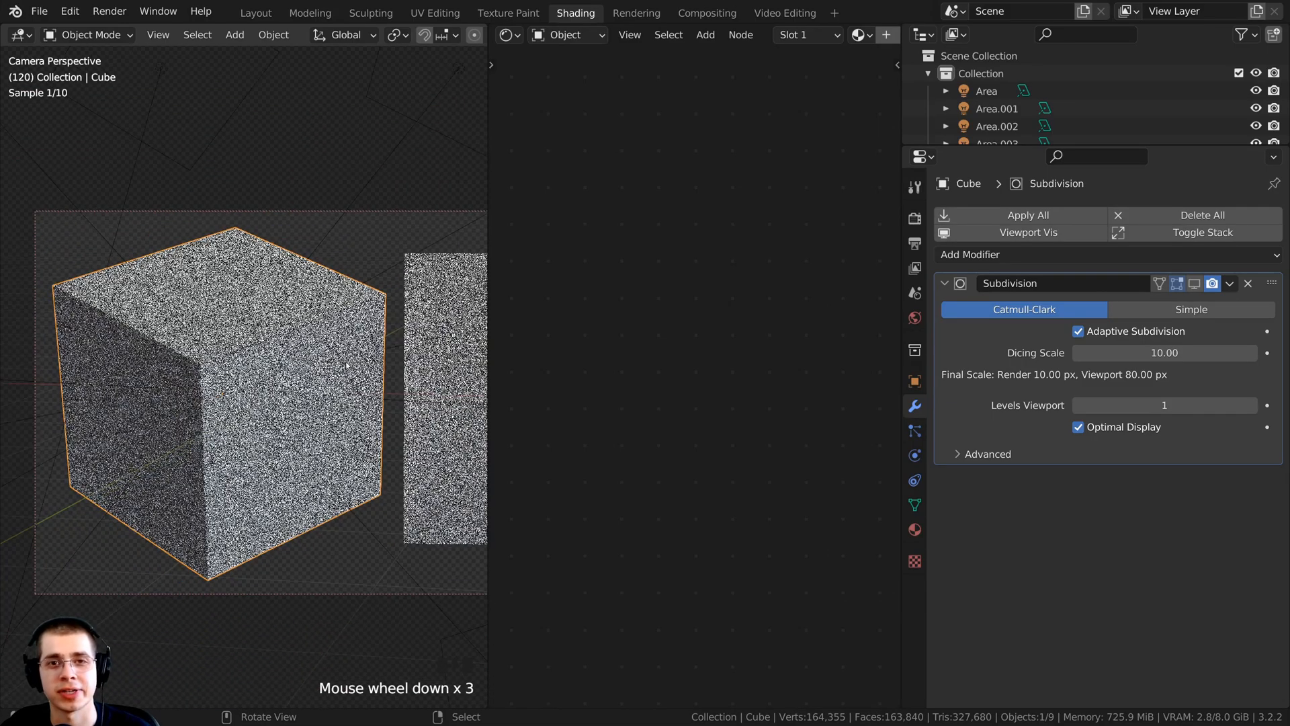
# Create a new material on the cube and name it Procedural Sci-Fi Metal Panels
pyautogui.keyDown('shift'); pyautogui.moveTo(336, 376); pyautogui.dragTo(392, 395, button='middle'); pyautogui.keyUp('shift')
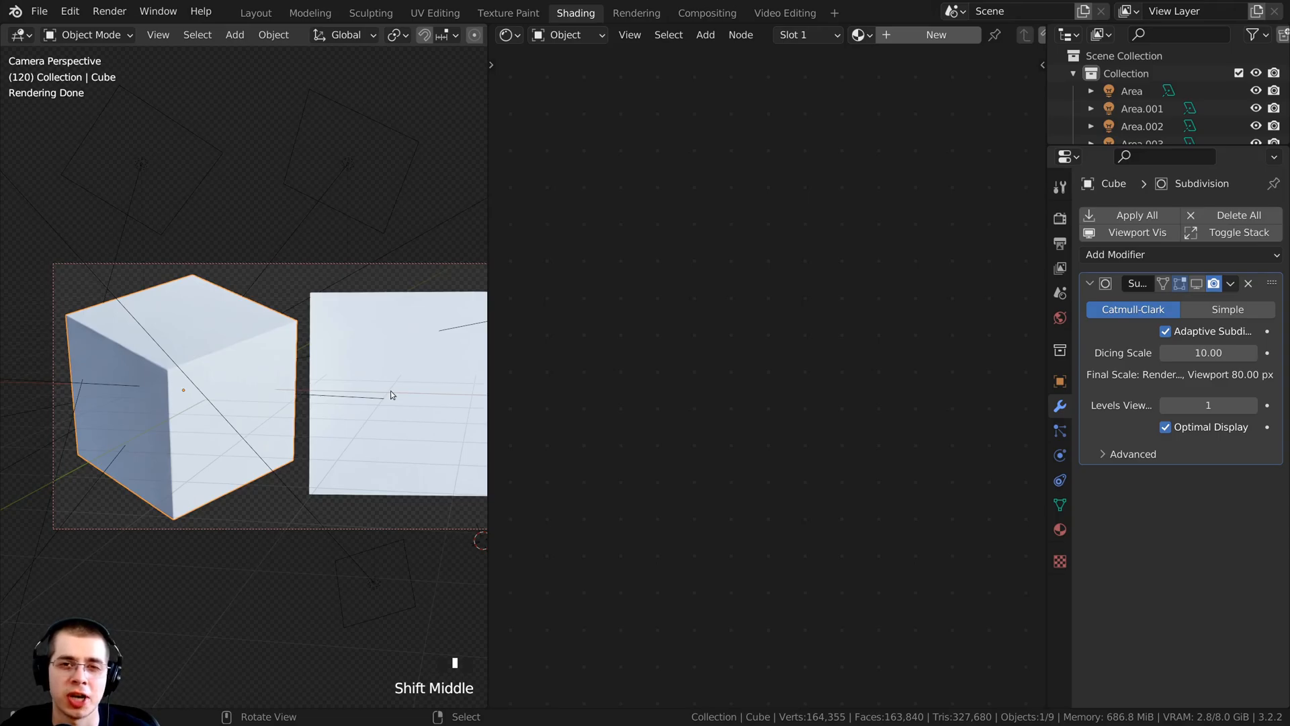
pyautogui.keyDown('shift'); pyautogui.moveTo(391, 395); pyautogui.dragTo(659, 279, button='middle'); pyautogui.keyUp('shift')
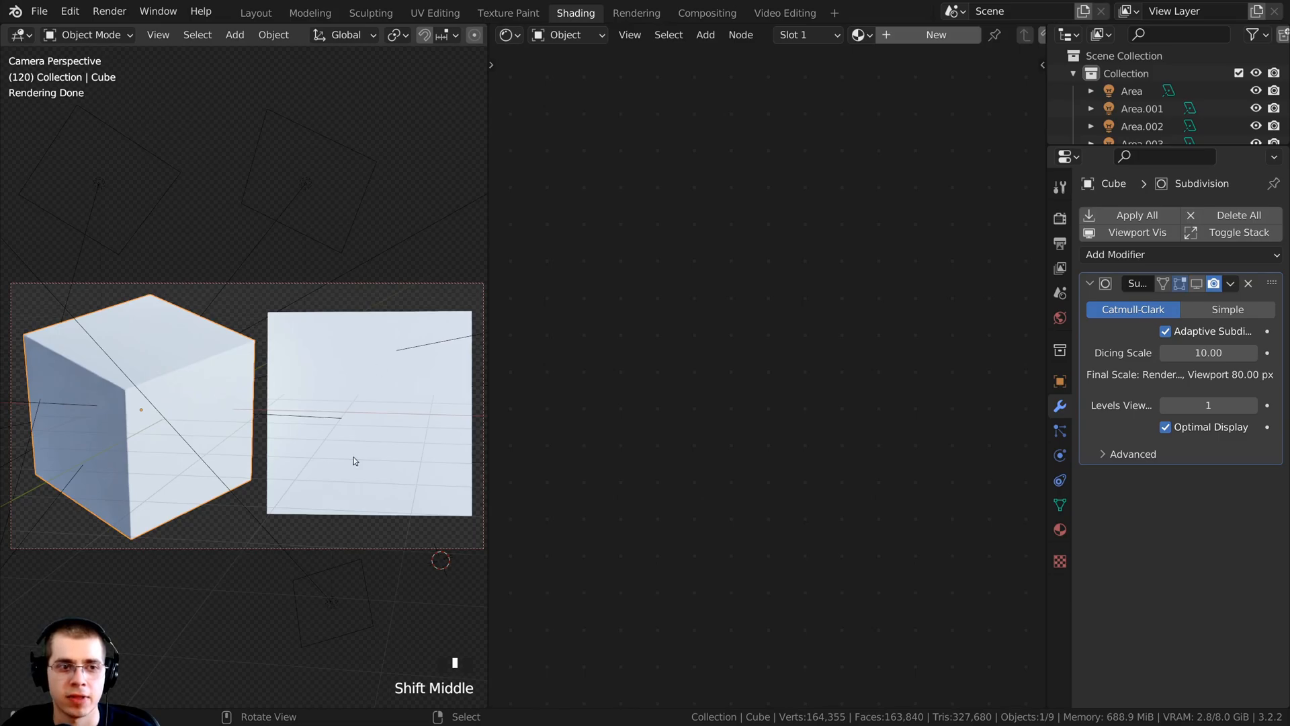
pyautogui.press('z')
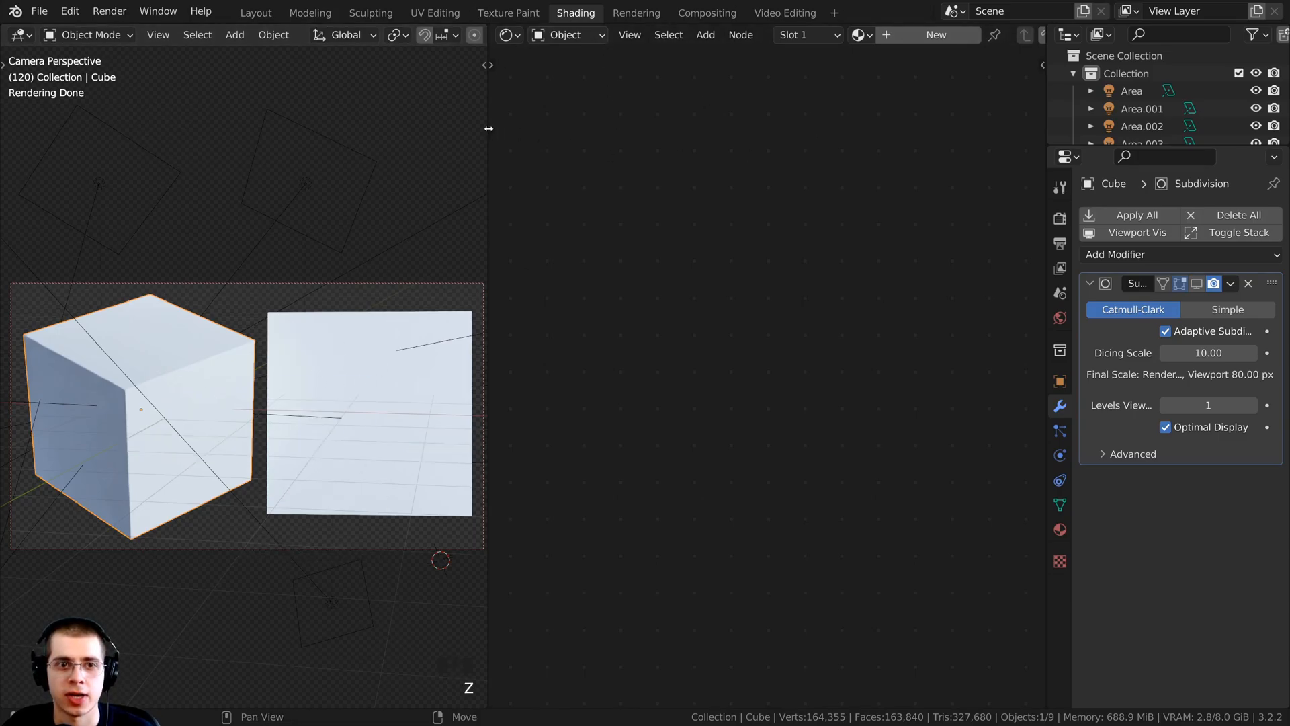
pyautogui.moveTo(489, 128); pyautogui.dragTo(483, 129)
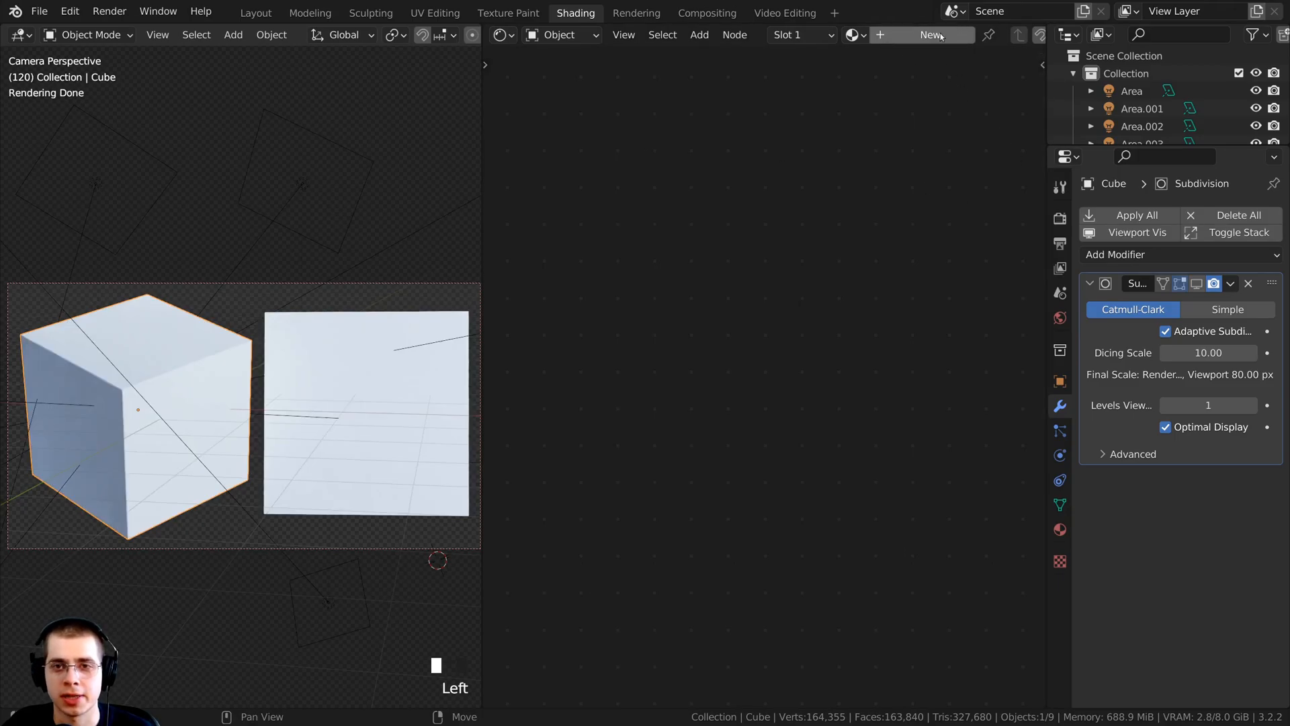
pyautogui.click(941, 36)
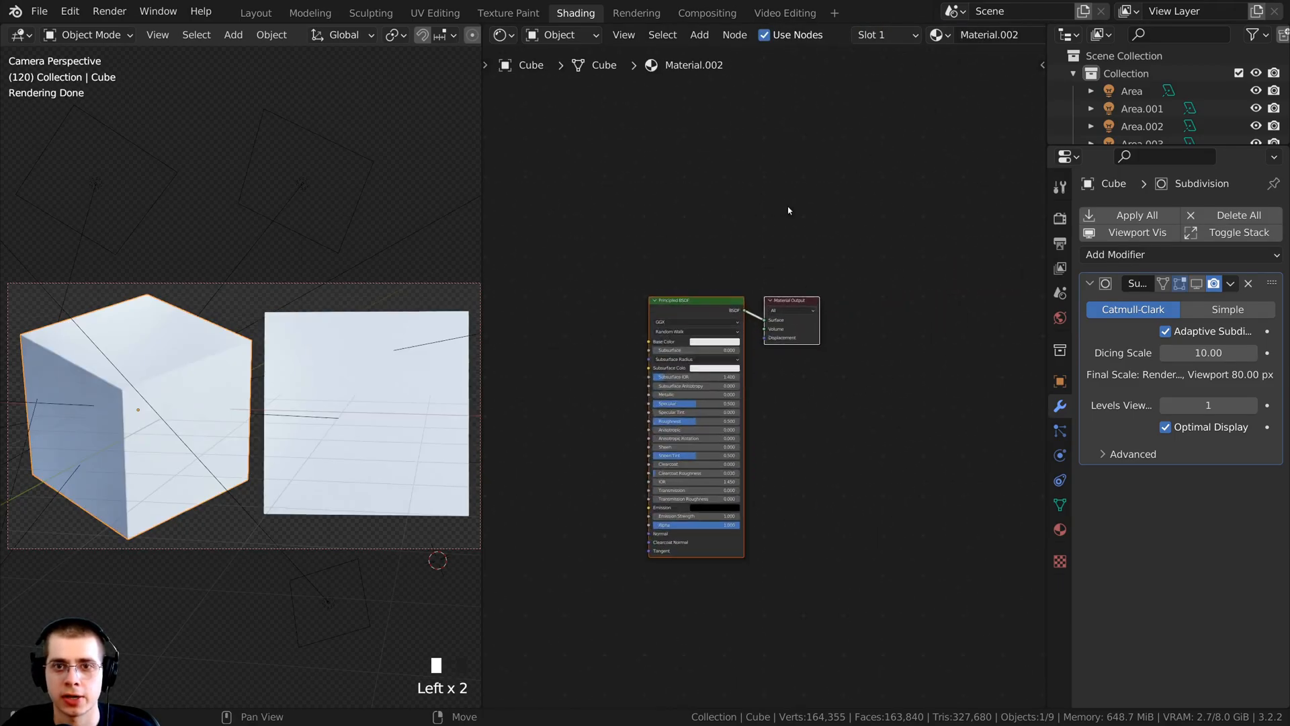
pyautogui.scroll(-5, 860, 39)
pyautogui.doubleClick(861, 35)
pyautogui.write('Procedural Sci-Fi Metal Panels')
pyautogui.press('Return')
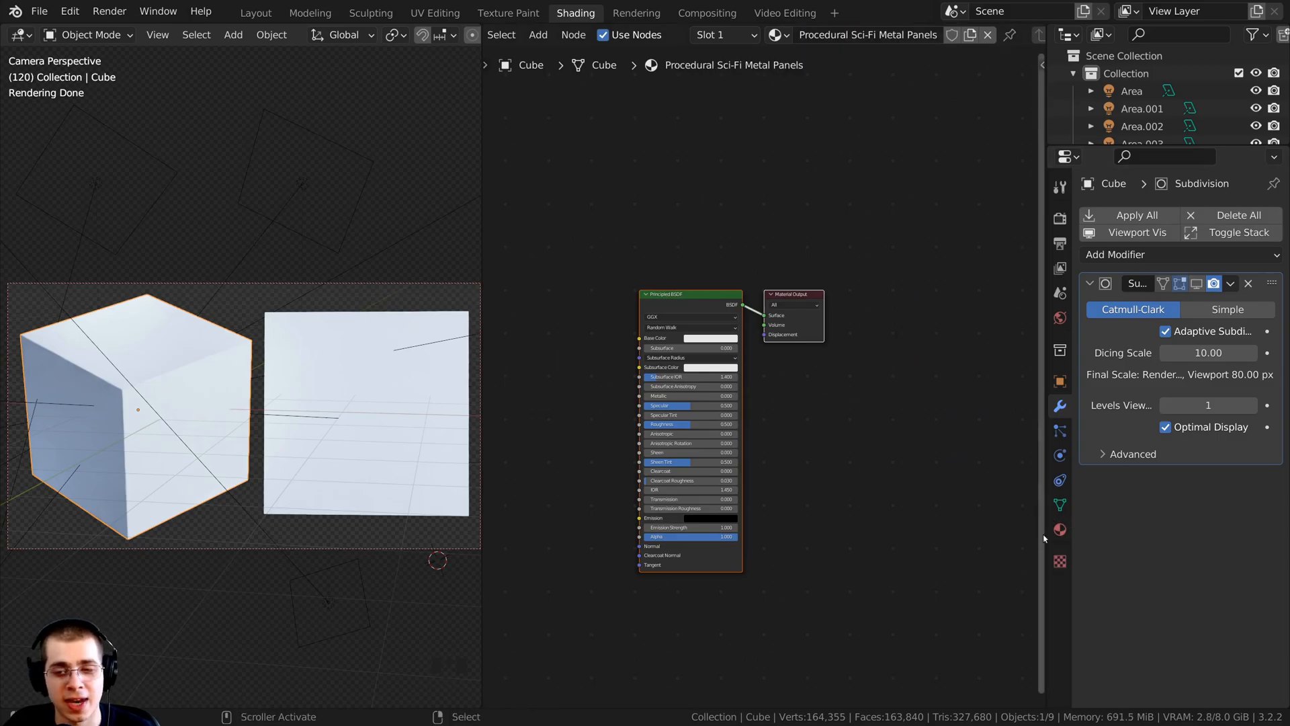
# Set the surface displacement method of the Procedural Sci-Fi Metal Panels material to Displacement and Bump
pyautogui.click(1060, 529)
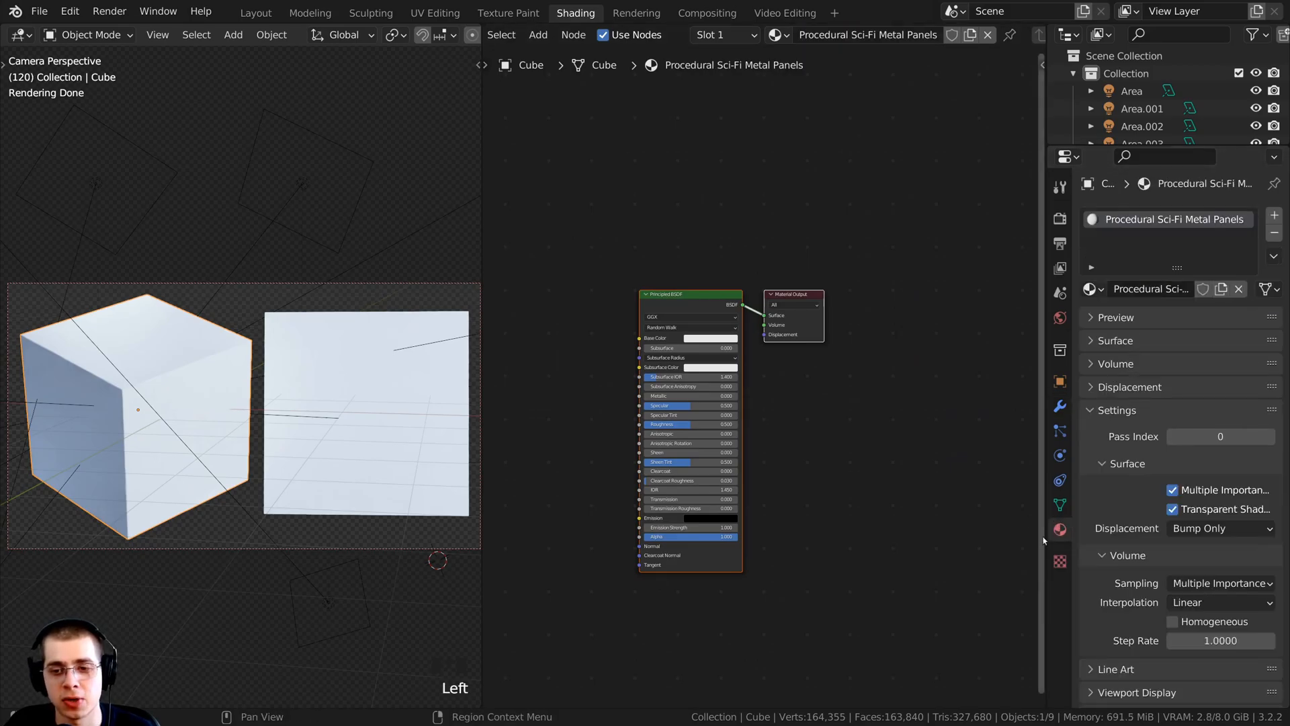
pyautogui.moveTo(1042, 490); pyautogui.dragTo(994, 482)
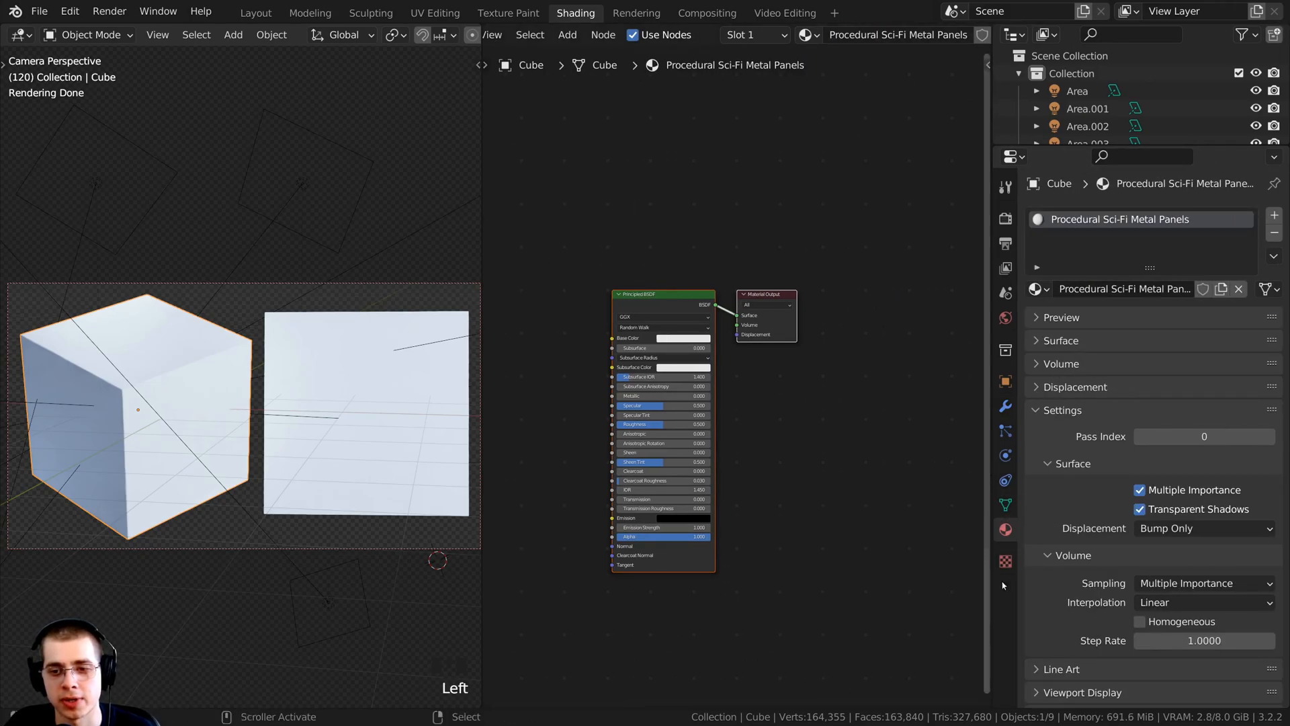
pyautogui.click(1029, 410)
pyautogui.click(1029, 412)
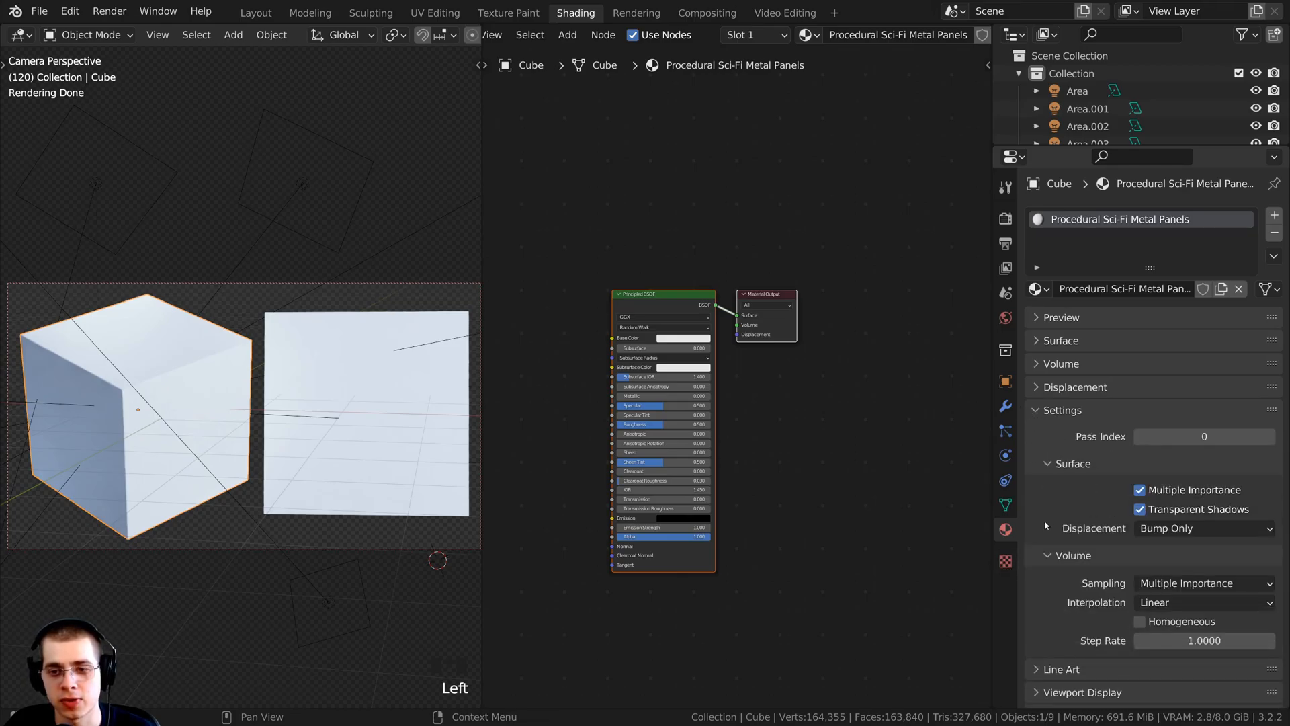
pyautogui.click(1176, 531)
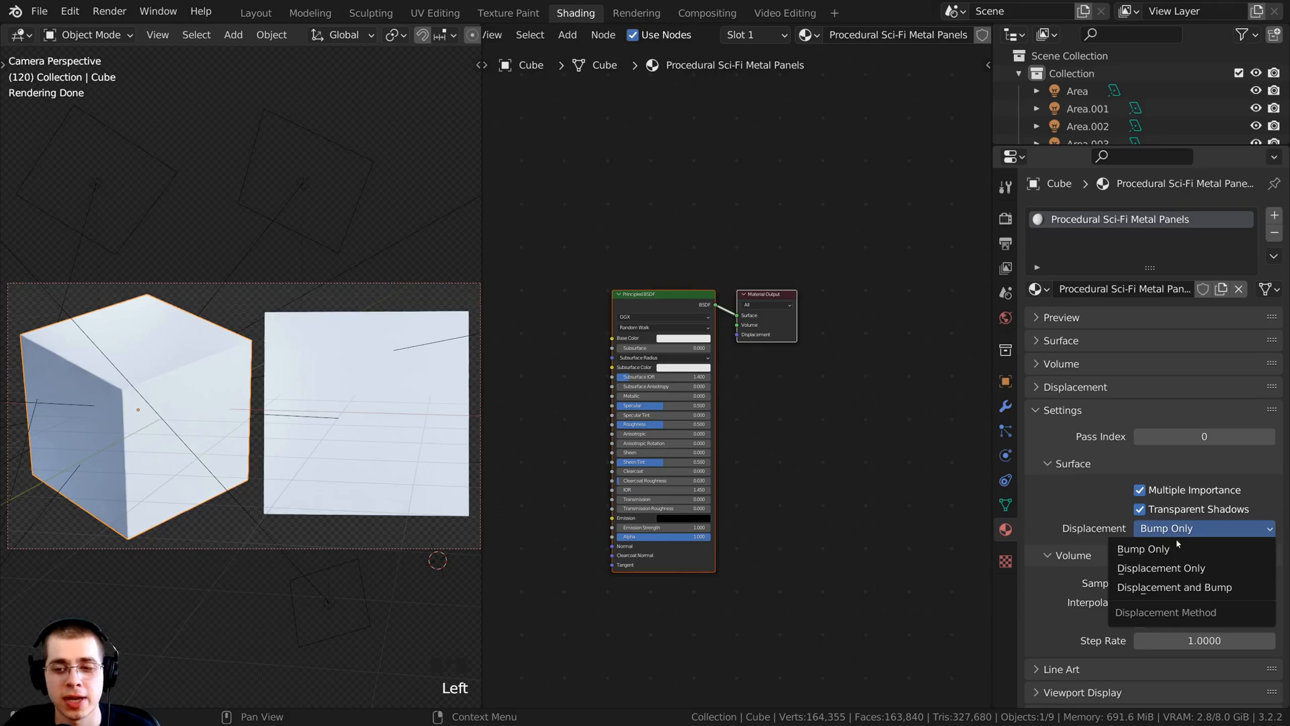
pyautogui.click(1178, 587)
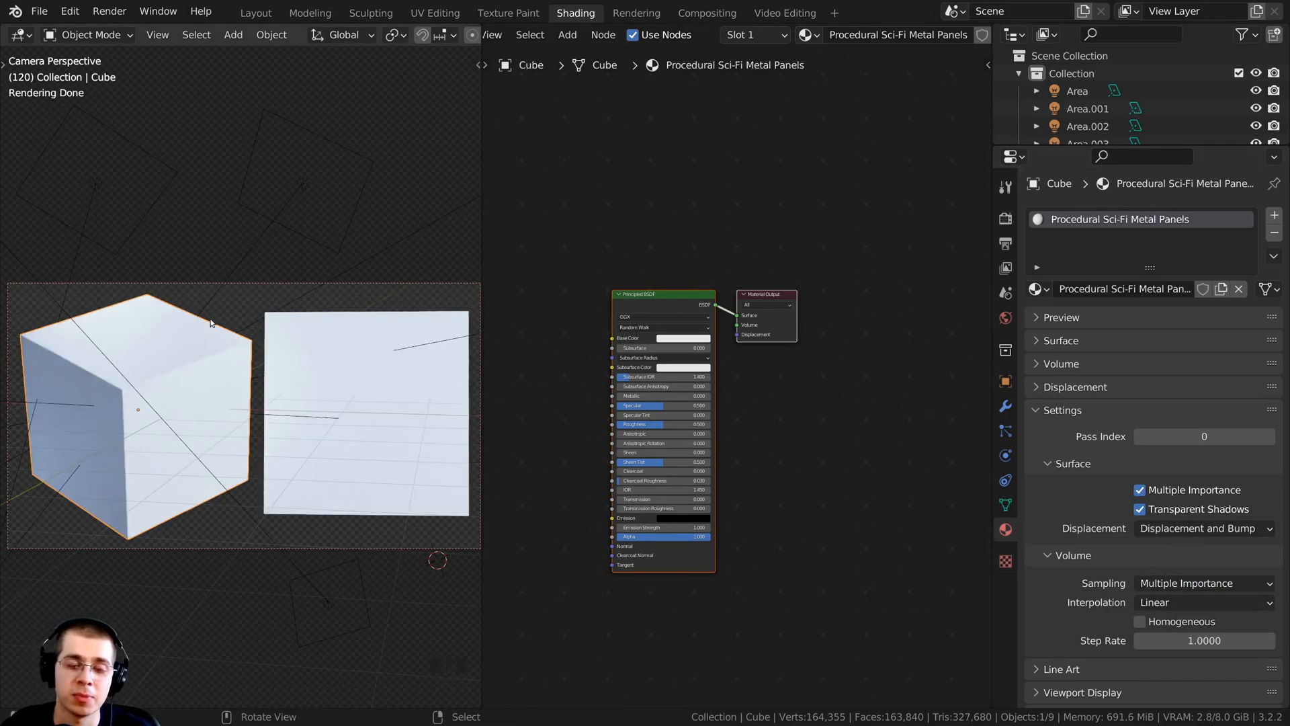
# Assign the cube's Procedural Sci-Fi Metal Panels material to the plane as well, and select the plane
pyautogui.moveTo(638, 285); pyautogui.dragTo(658, 295, button='middle')
pyautogui.scroll(1, 658, 294)
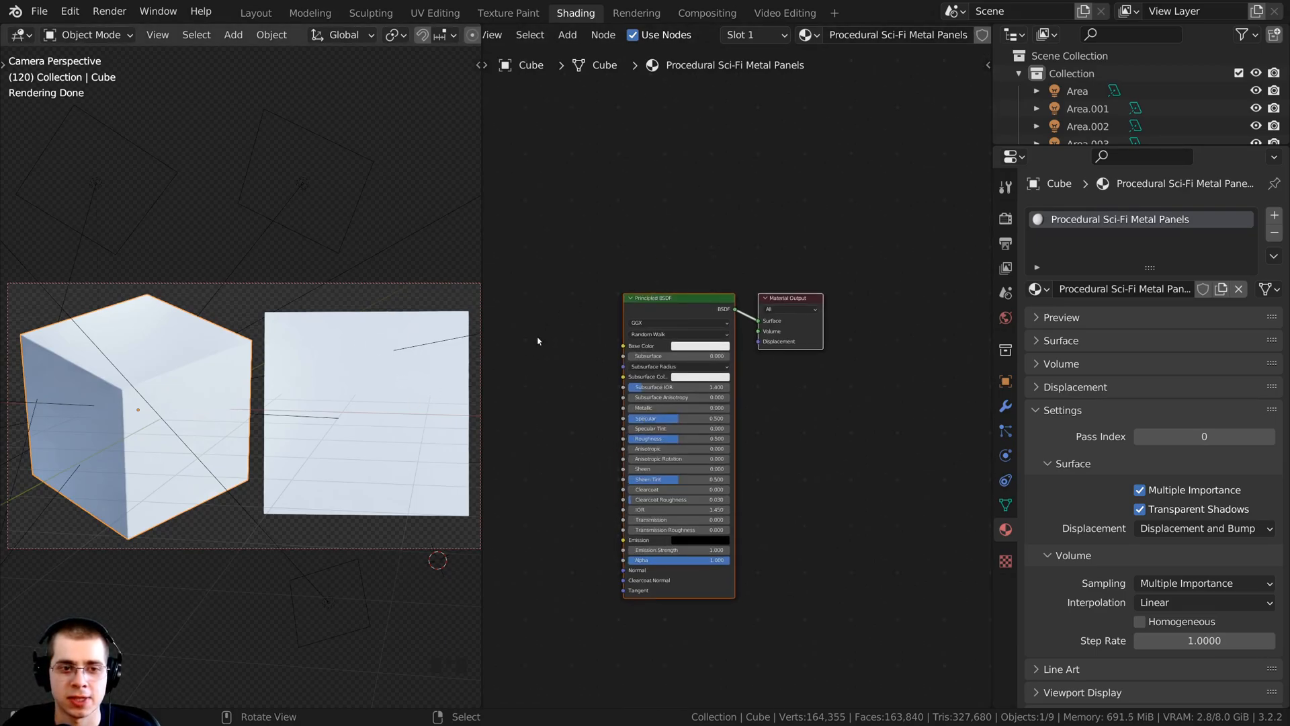
pyautogui.moveTo(810, 36); pyautogui.dragTo(350, 341)
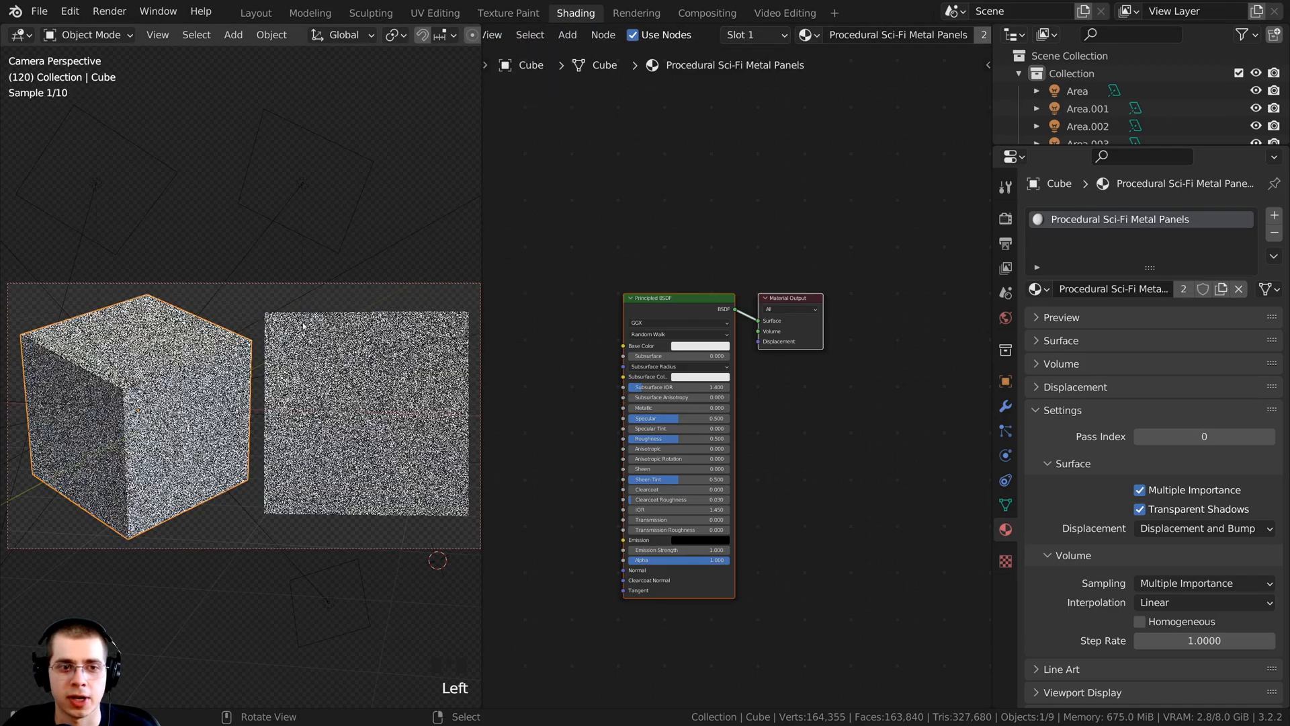
pyautogui.rightClick(368, 317)
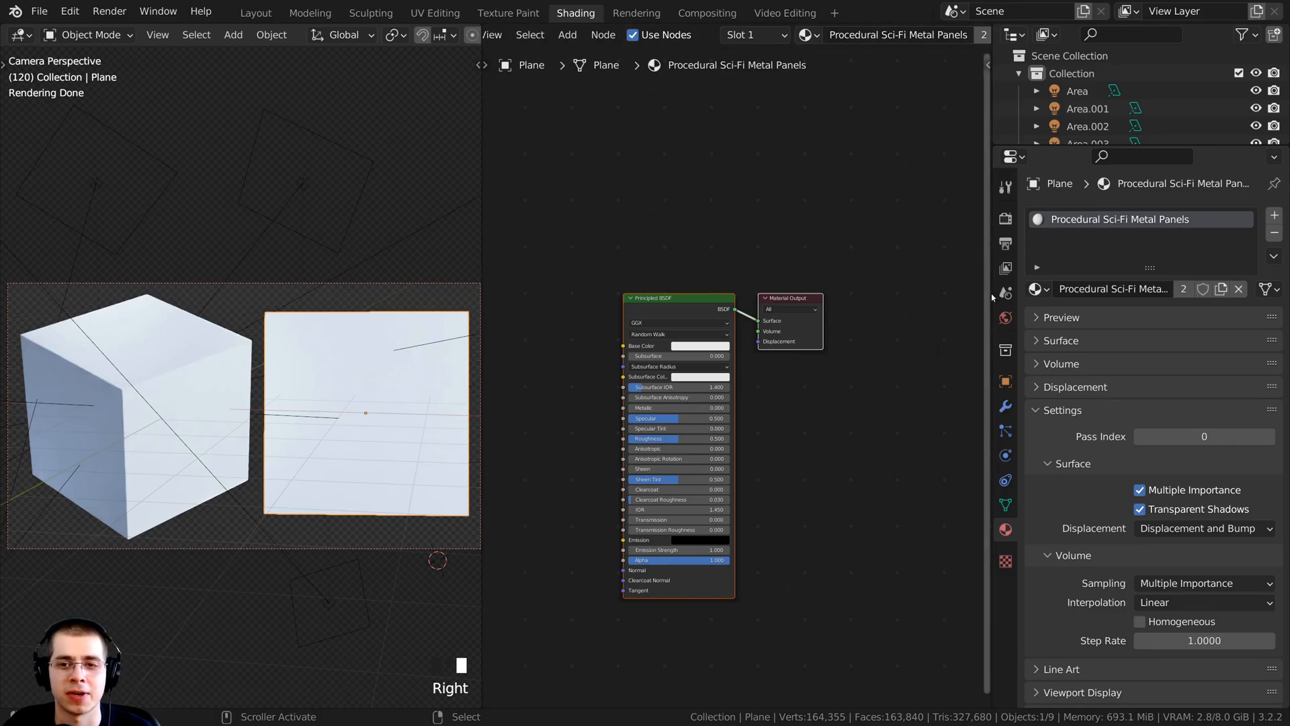
# Enlarge the node editor by shrinking the neighbouring areas, leaving free space before the Principled BSDF node
pyautogui.moveTo(993, 297); pyautogui.dragTo(1262, 311)
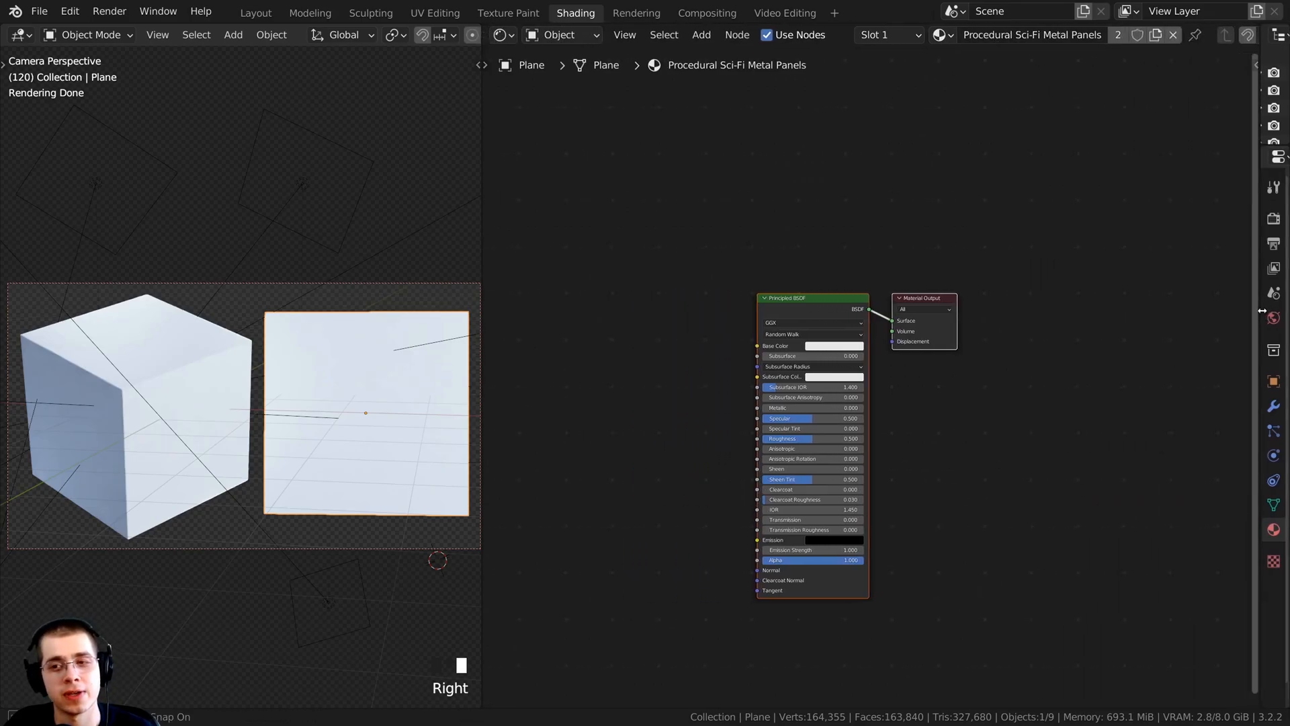
pyautogui.moveTo(483, 283); pyautogui.dragTo(410, 296)
pyautogui.moveTo(594, 312); pyautogui.dragTo(623, 317, button='middle')
pyautogui.scroll(1, 735, 268)
pyautogui.moveTo(734, 252); pyautogui.dragTo(891, 190, button='middle')
pyautogui.click(75, 9)
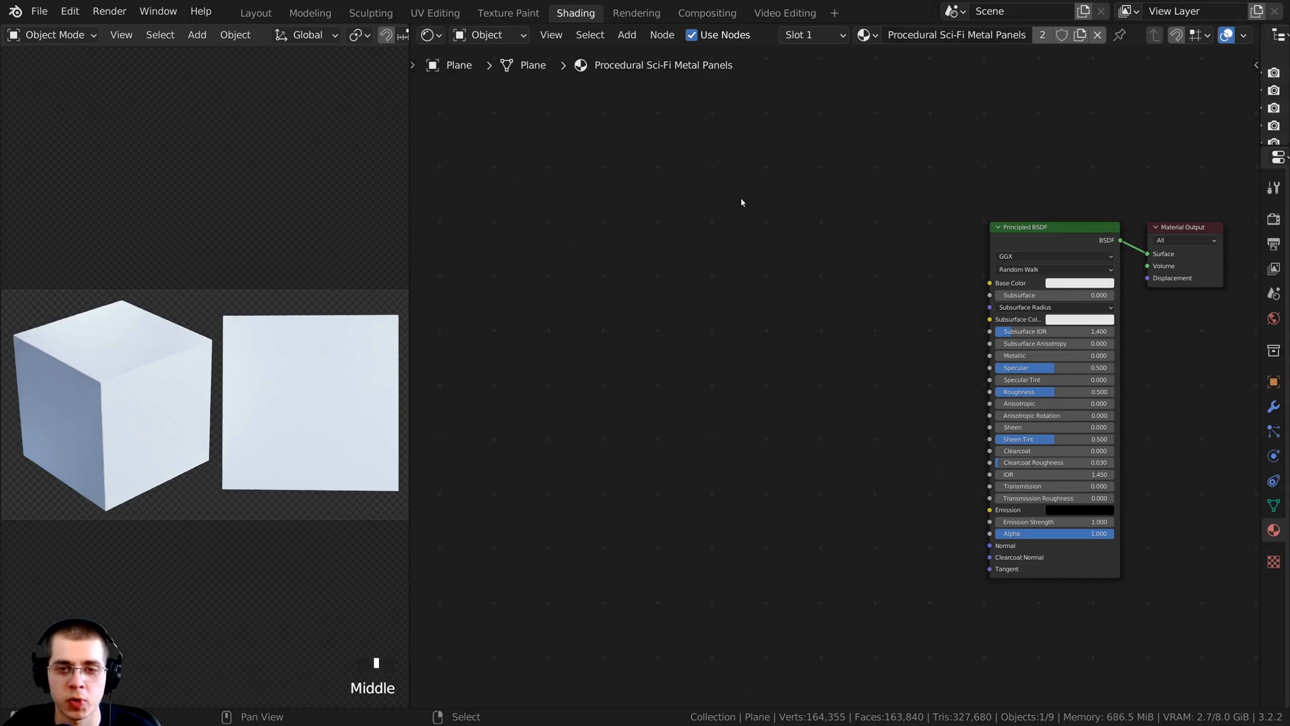
# Add a Brick Texture node in the free space before the Principled BSDF node
pyautogui.hotkey('shift', 'a')
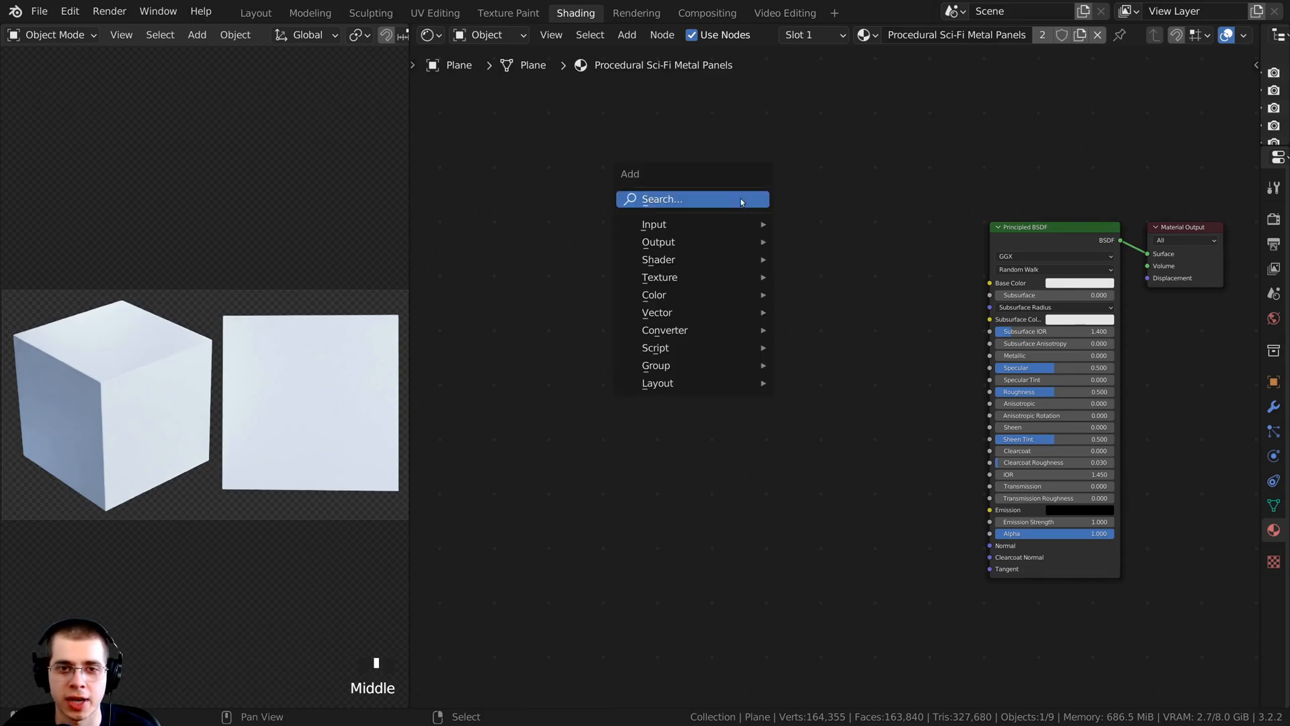
pyautogui.click(652, 201)
pyautogui.write('br')
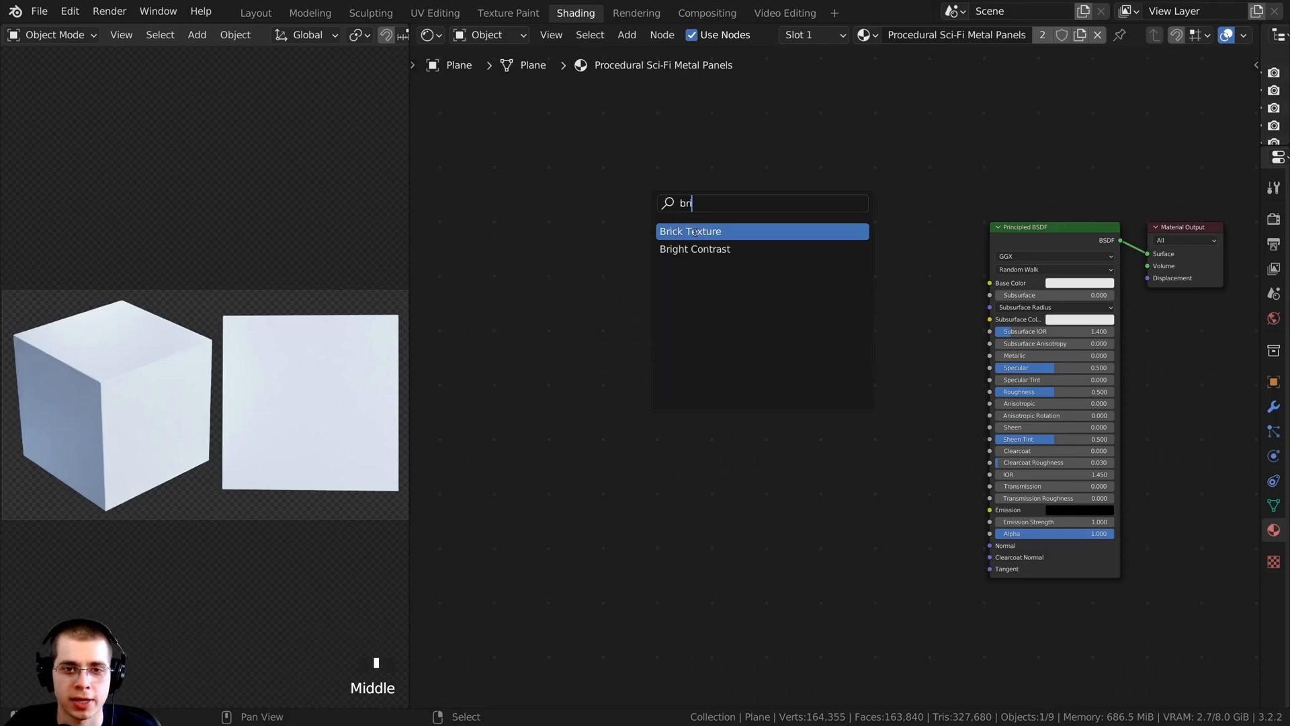
pyautogui.click(695, 231)
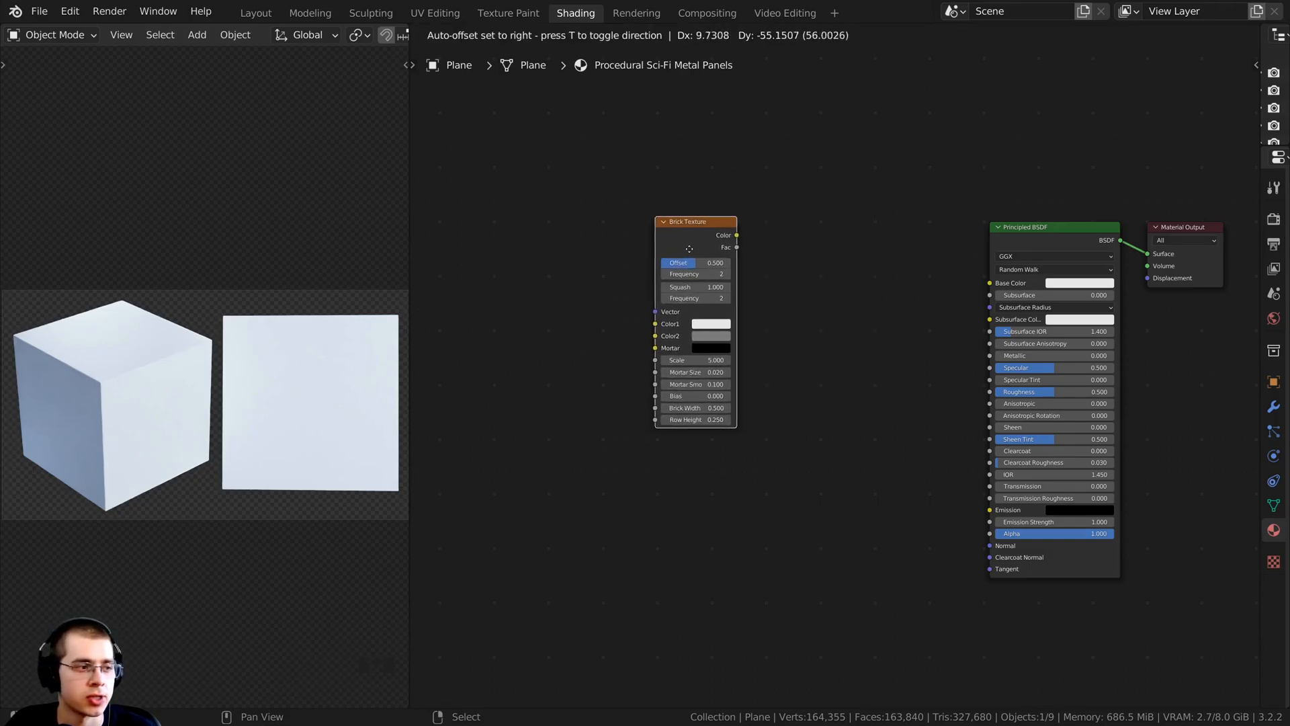
pyautogui.click(665, 254)
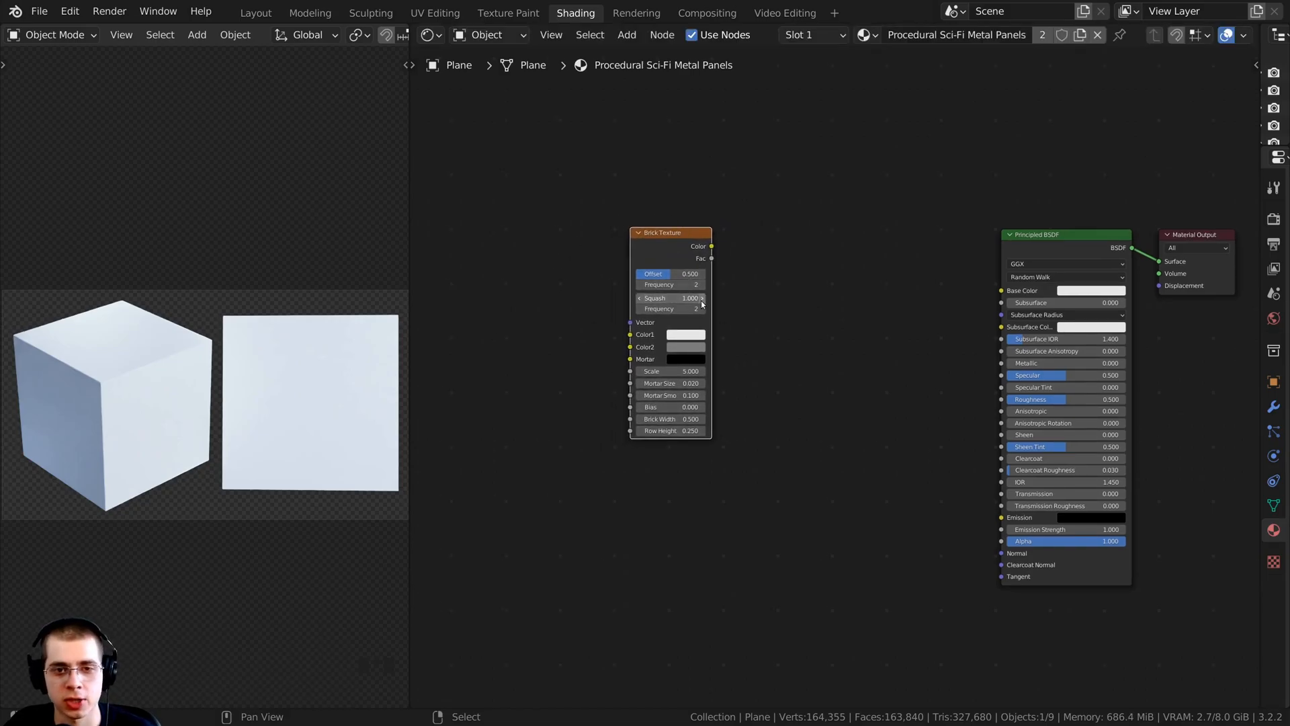
# Preview the Brick Texture's Color output on the objects through a Viewer node placed above the Material Output
pyautogui.keyDown('ctrl'); pyautogui.keyDown('shift'); pyautogui.click(673, 254); pyautogui.keyUp('shift'); pyautogui.keyUp('ctrl')
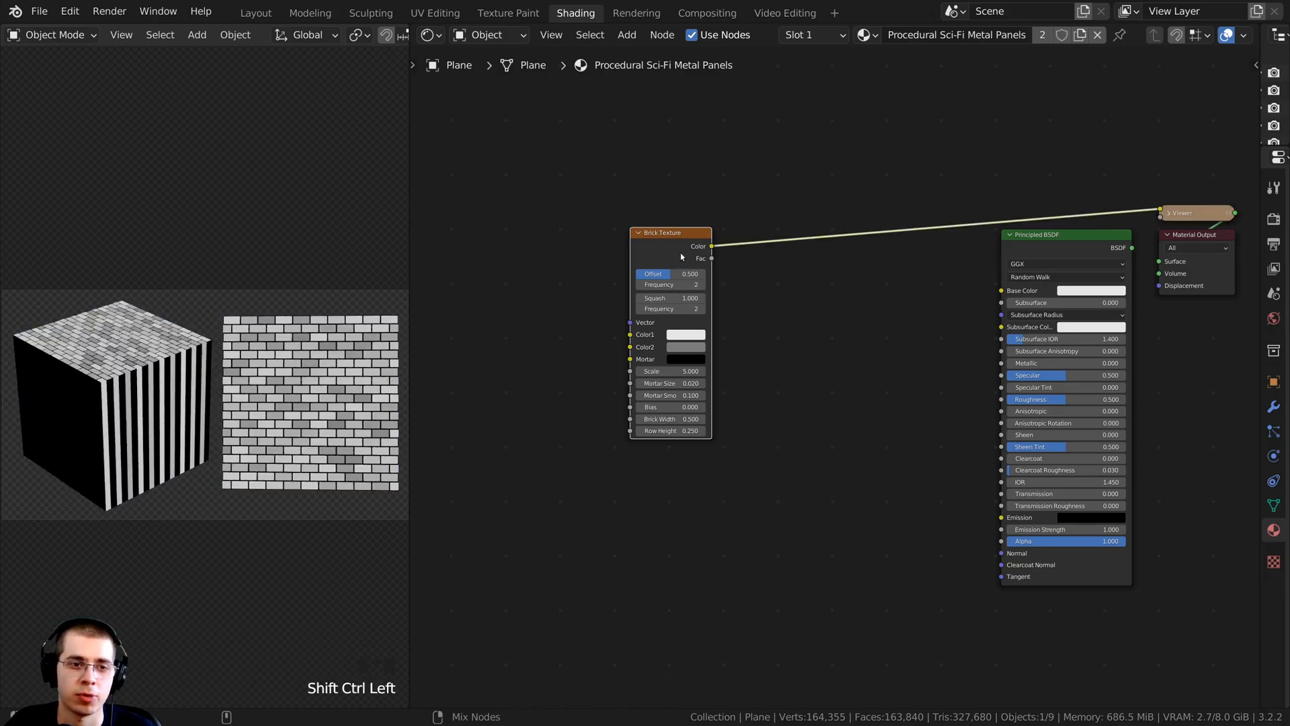
pyautogui.click(1176, 218)
pyautogui.moveTo(1175, 218)
pyautogui.mouseDown()
pyautogui.moveTo(1163, 156)
pyautogui.moveTo(1177, 210)
pyautogui.mouseUp()
pyautogui.click(1154, 154)
pyautogui.moveTo(784, 247); pyautogui.dragTo(796, 254, button='middle')
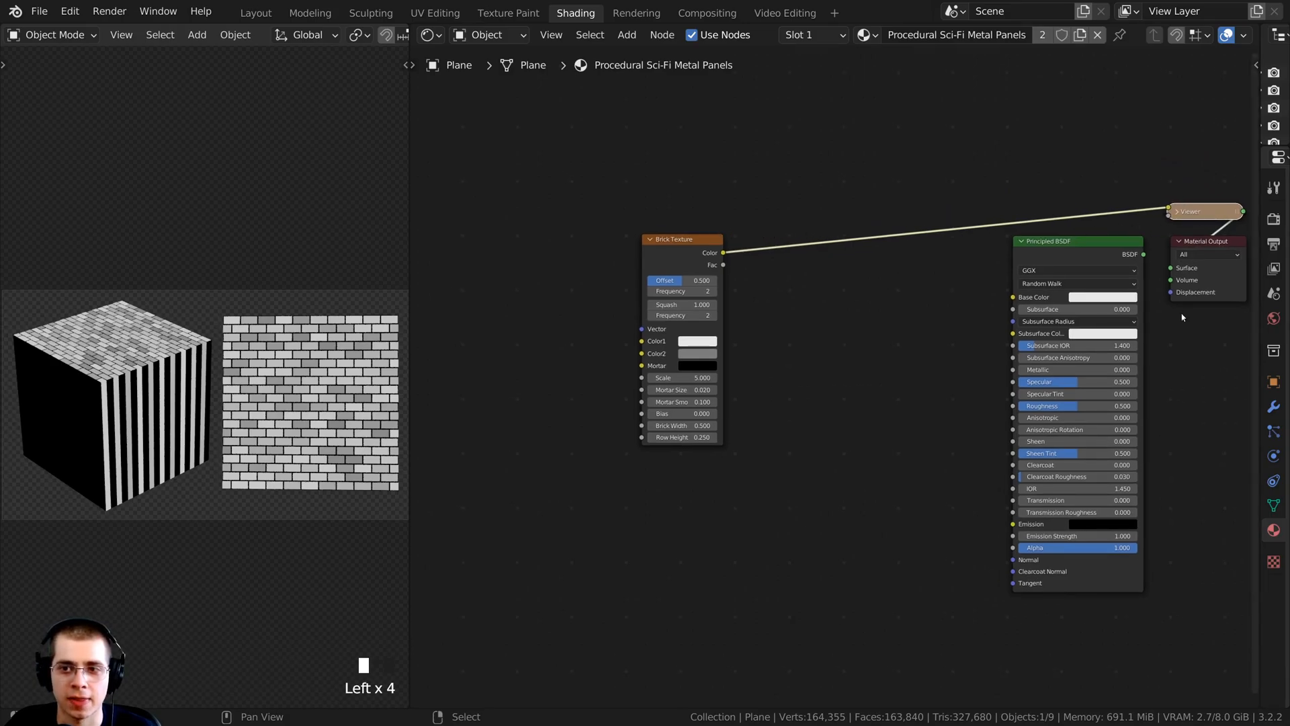
# Move the Brick Texture node slightly lower and closer to the Principled BSDF node
pyautogui.moveTo(670, 251); pyautogui.dragTo(723, 285)
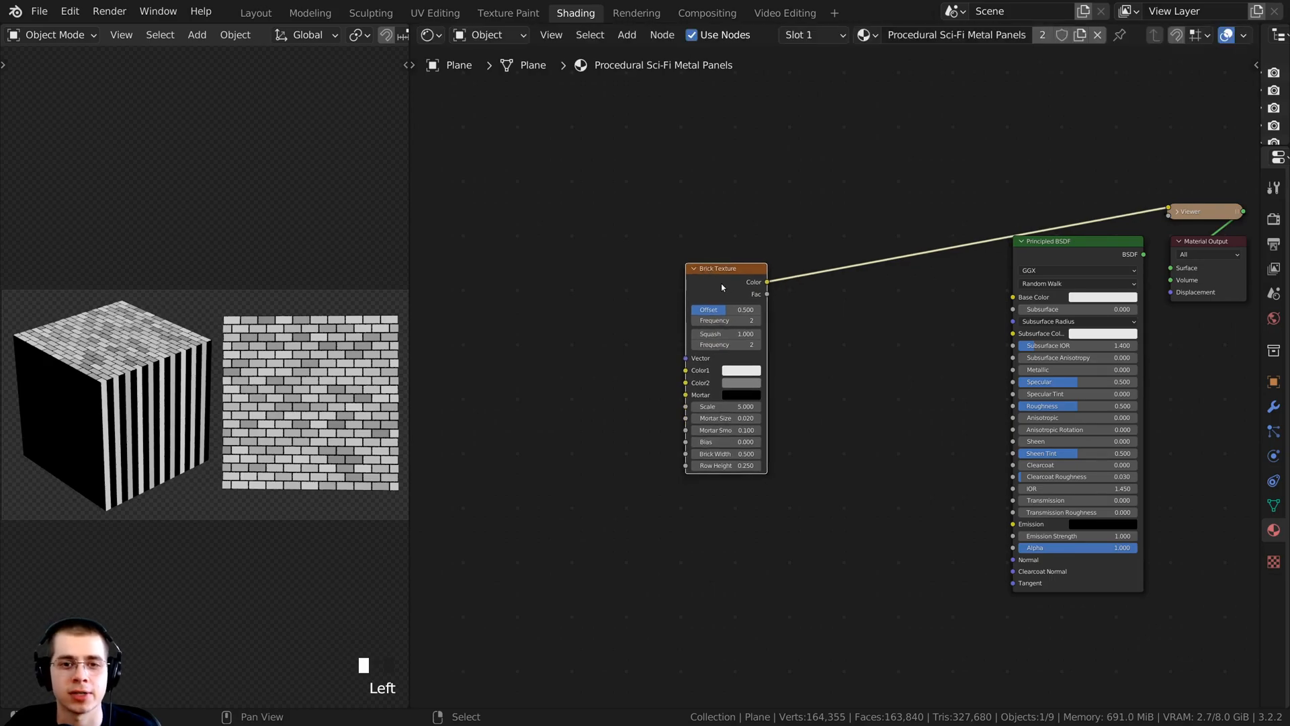
pyautogui.moveTo(723, 285); pyautogui.dragTo(762, 291, button='middle')
pyautogui.moveTo(763, 291); pyautogui.dragTo(767, 282)
pyautogui.moveTo(770, 280); pyautogui.dragTo(787, 304, button='middle')
pyautogui.scroll(1, 728, 287)
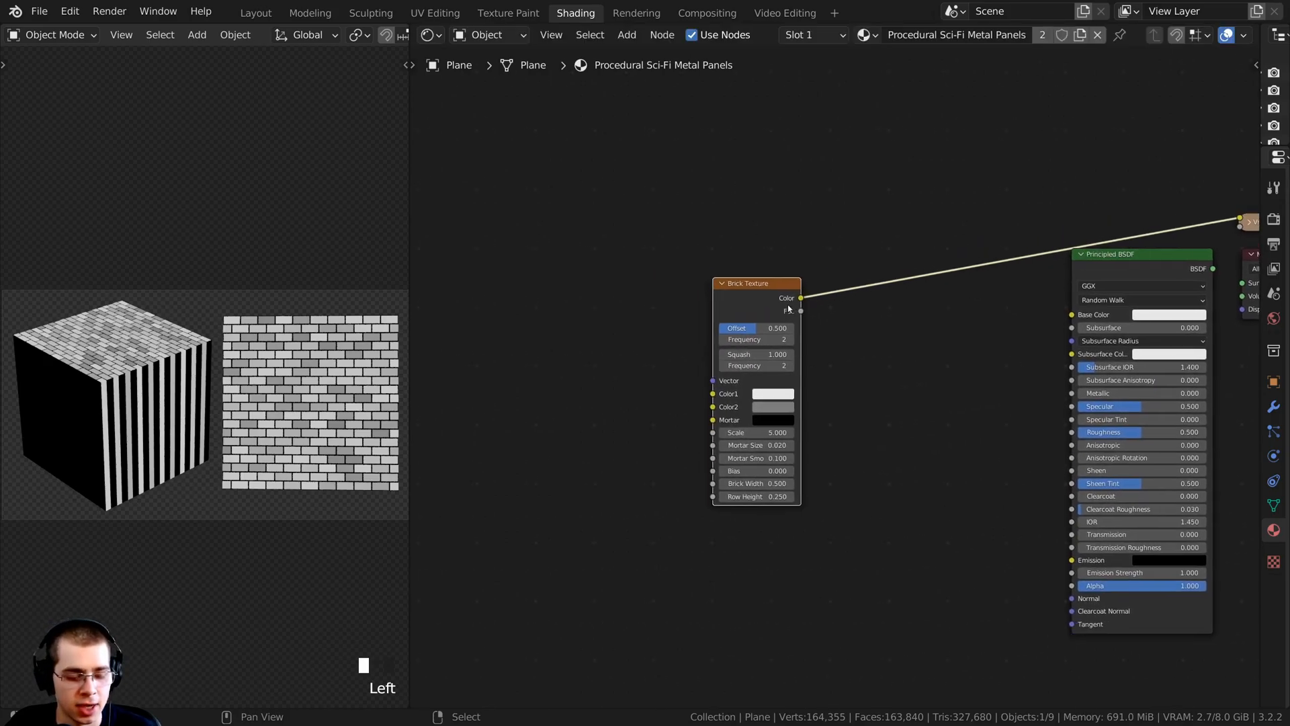
pyautogui.scroll(2, 788, 305)
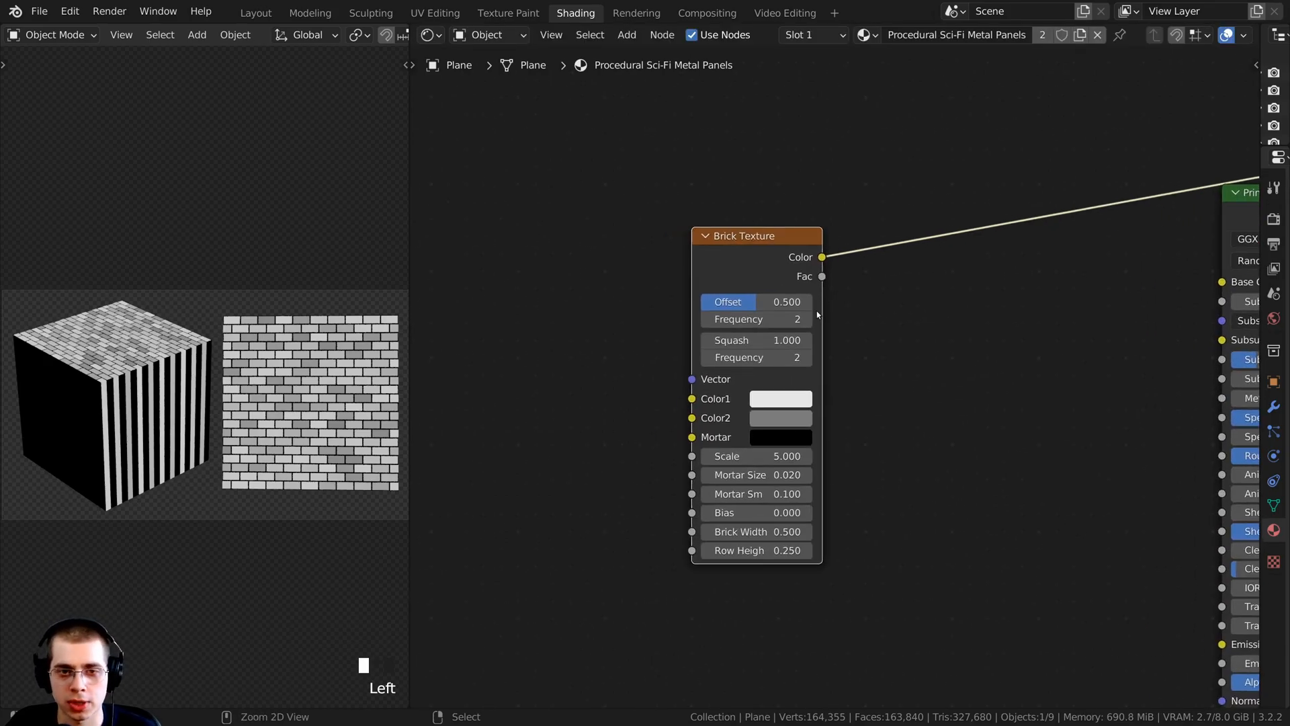
# Add Texture Coordinate and Mapping nodes feeding the Brick Texture's Vector input, and line up the Texture Coordinate node beside Mapping
pyautogui.hotkey('ctrl', 't')
pyautogui.moveTo(412, 328); pyautogui.dragTo(580, 281, button='middle')
pyautogui.click(544, 403)
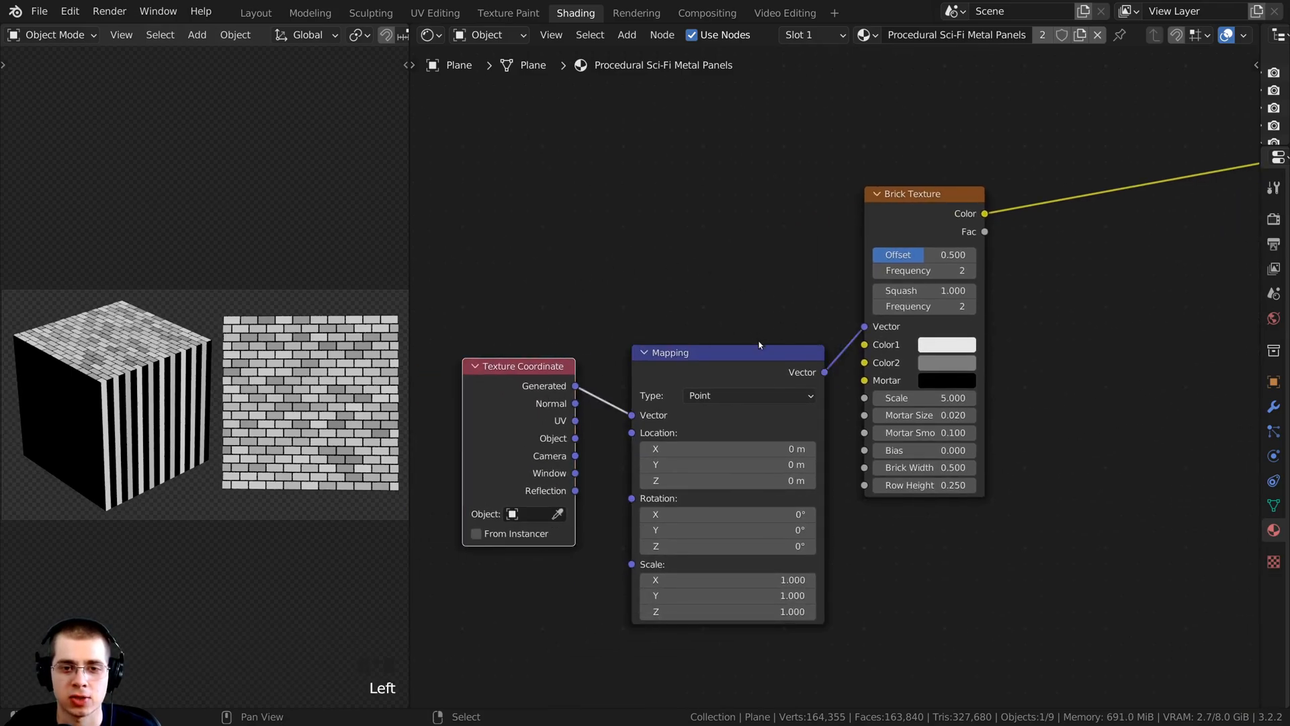
pyautogui.click(753, 361)
pyautogui.moveTo(566, 445); pyautogui.dragTo(537, 401)
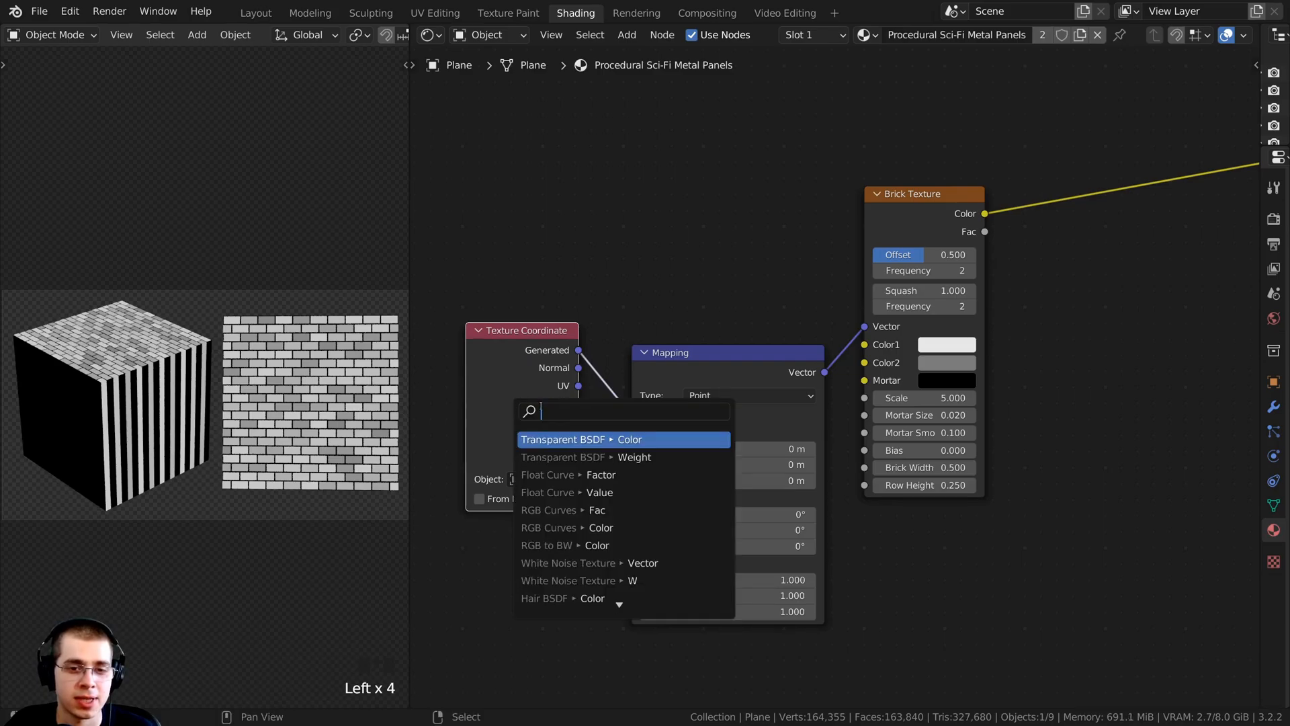
pyautogui.press('Escape')
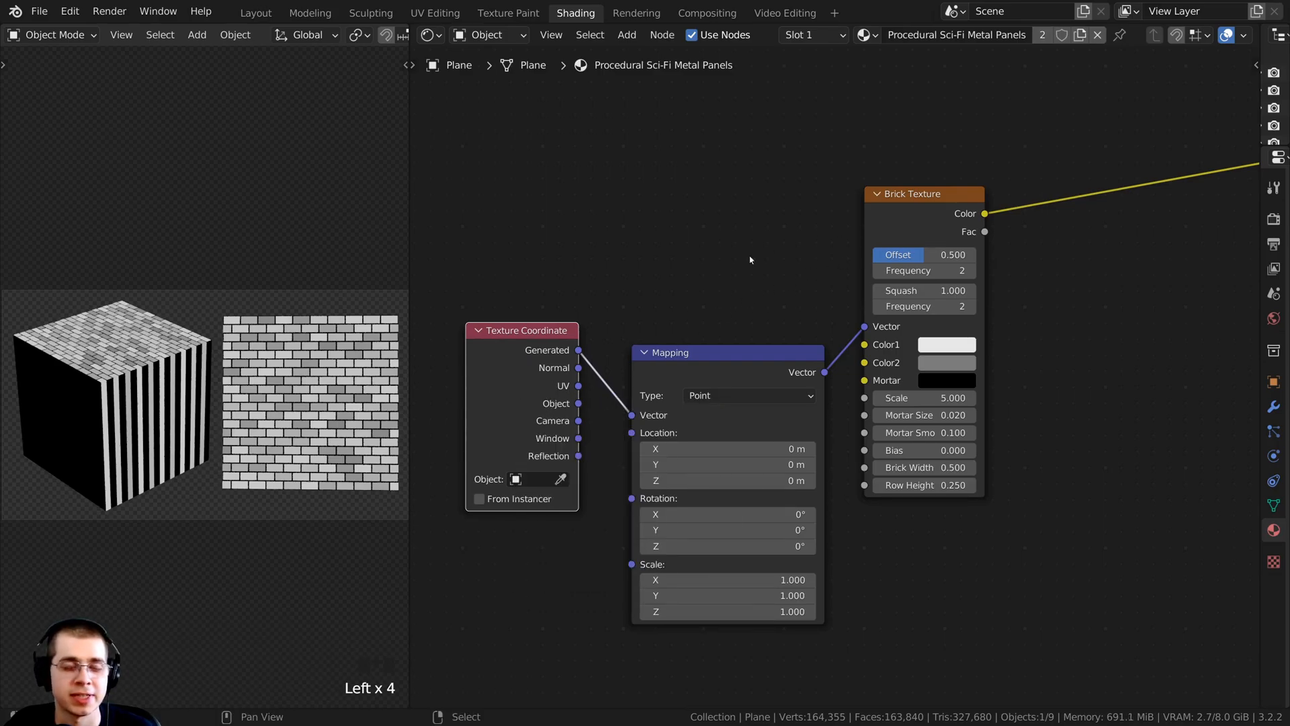
# Connect the Object output of Texture Coordinate to the Mapping node's Vector input and arrange the two nodes side by side
pyautogui.moveTo(585, 457); pyautogui.dragTo(676, 435, button='middle')
pyautogui.moveTo(609, 416); pyautogui.dragTo(505, 462)
pyautogui.moveTo(566, 428); pyautogui.dragTo(723, 395)
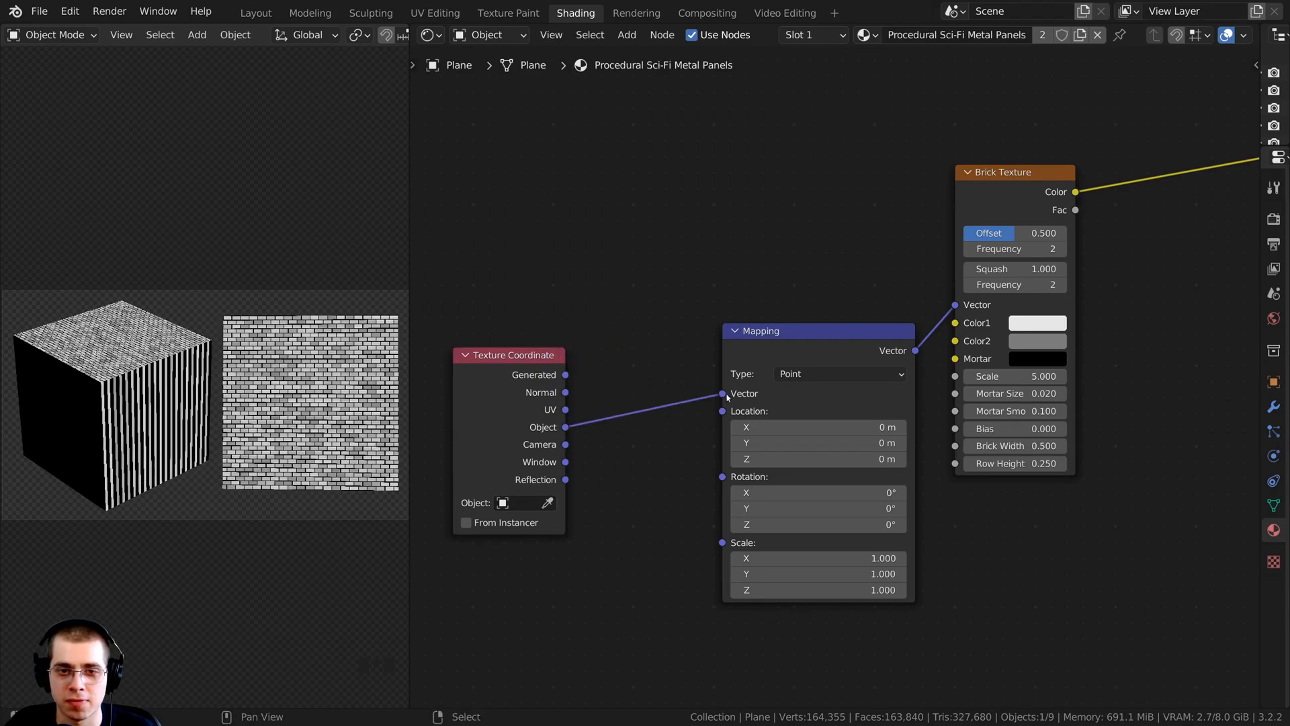
pyautogui.moveTo(481, 369); pyautogui.dragTo(489, 354)
pyautogui.moveTo(808, 349); pyautogui.dragTo(683, 362)
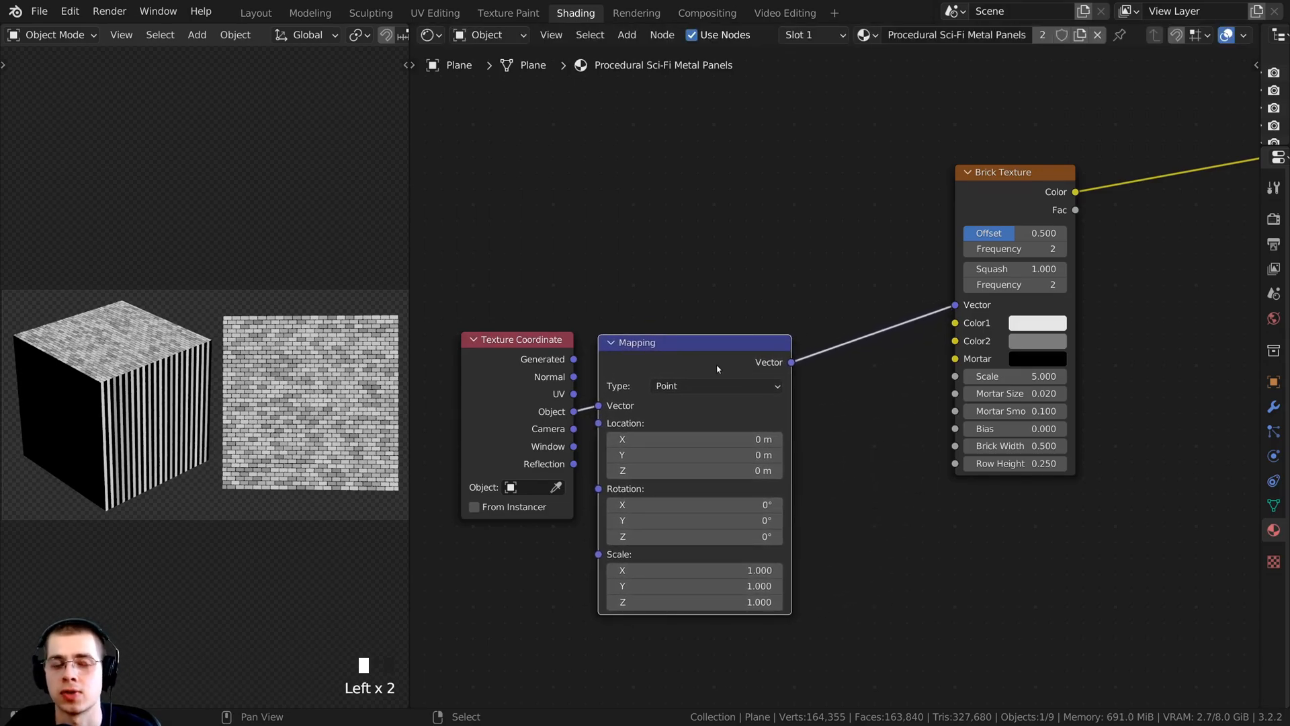
# Move the Brick Texture node farther from the Mapping node to widen the gap between them
pyautogui.moveTo(646, 345); pyautogui.dragTo(643, 343)
pyautogui.scroll(1, 663, 366)
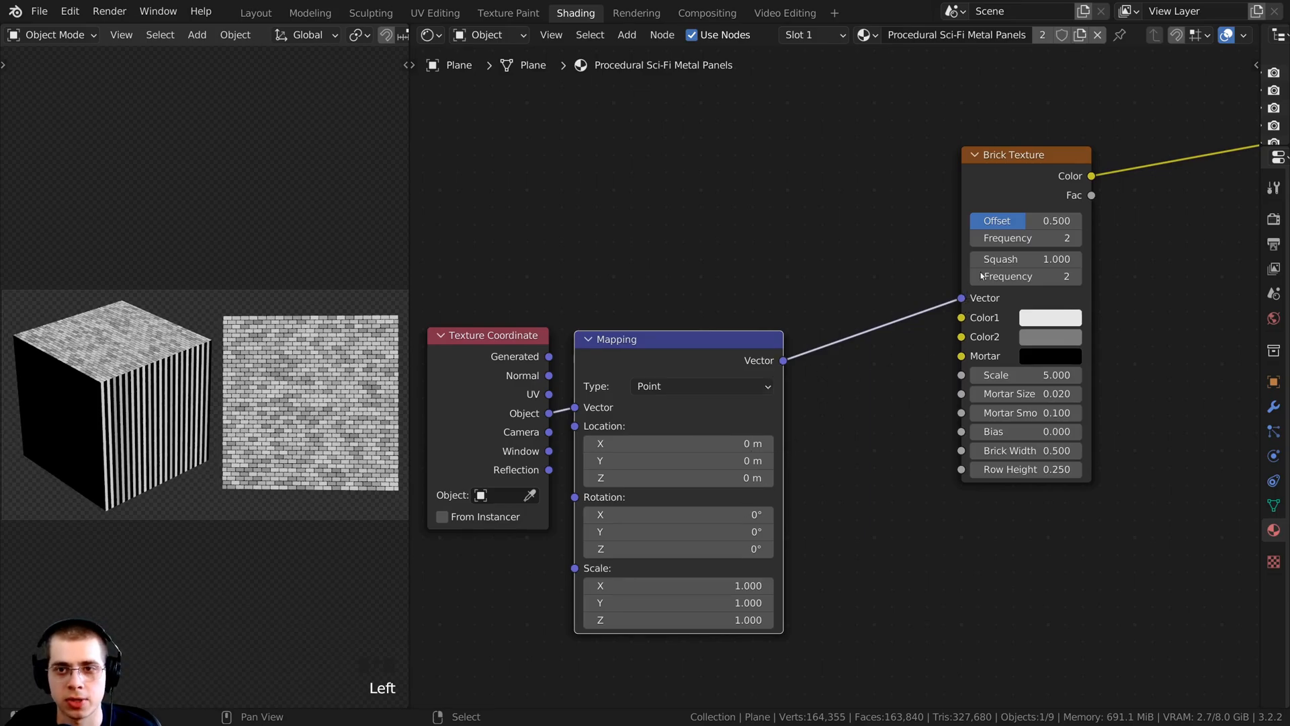
pyautogui.moveTo(888, 307); pyautogui.dragTo(838, 329, button='middle')
pyautogui.moveTo(974, 177); pyautogui.dragTo(1013, 177)
pyautogui.moveTo(1016, 398)
pyautogui.mouseDown()
pyautogui.moveTo(994, 398)
pyautogui.moveTo(1023, 399)
pyautogui.mouseUp()
pyautogui.rightClick(1022, 399)
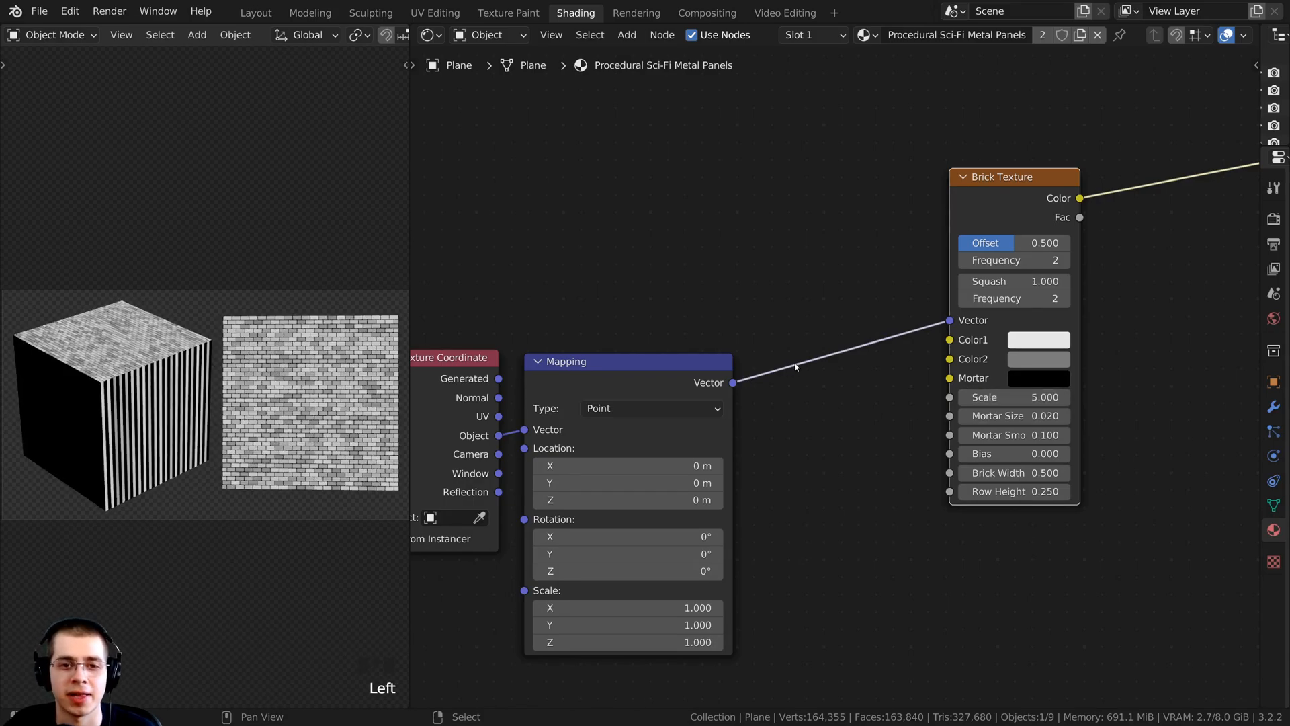
# Add a Voronoi Texture node between the Mapping and Brick Texture nodes, just below their link
pyautogui.hotkey('shift', 'a')
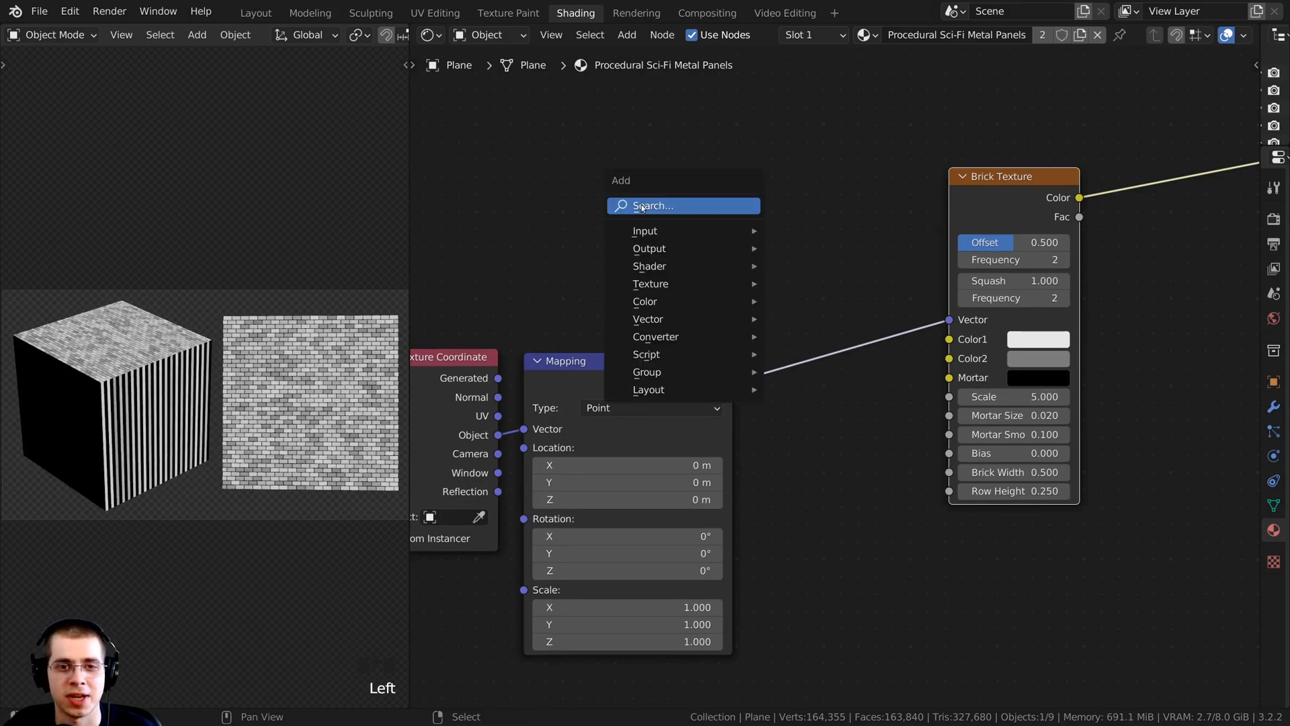
pyautogui.click(647, 207)
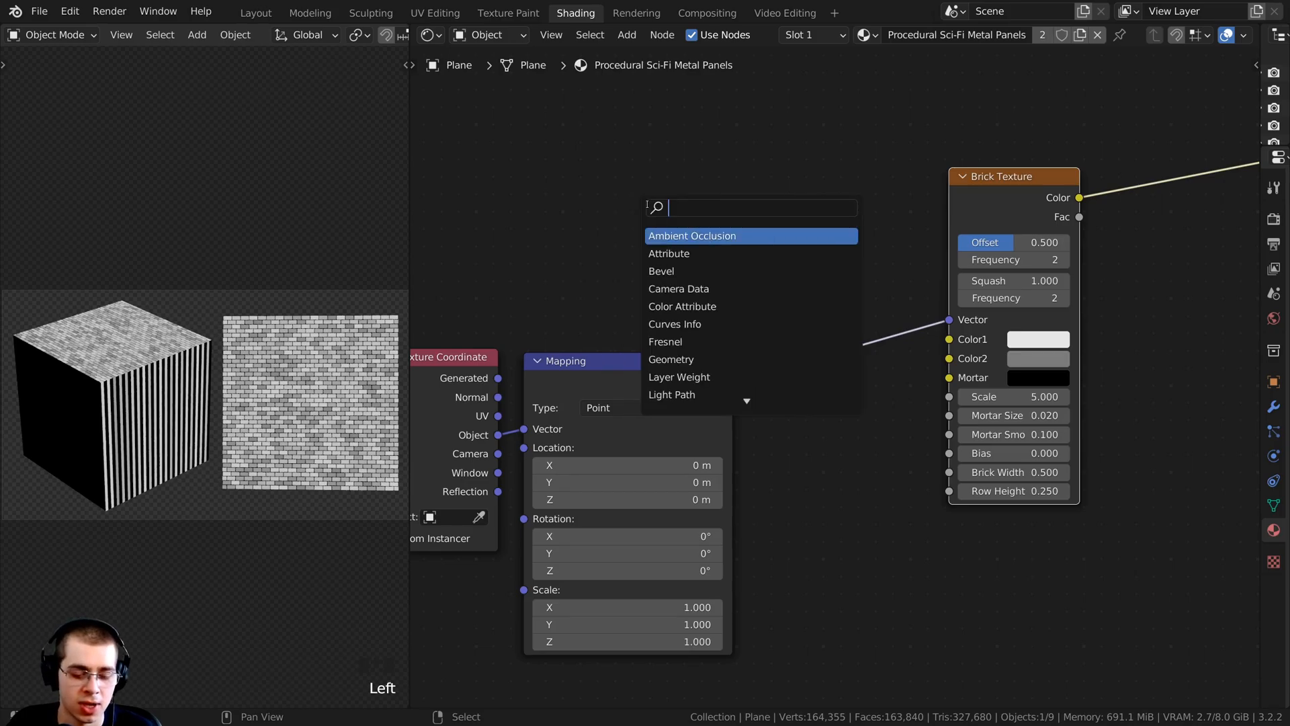
pyautogui.write('vor')
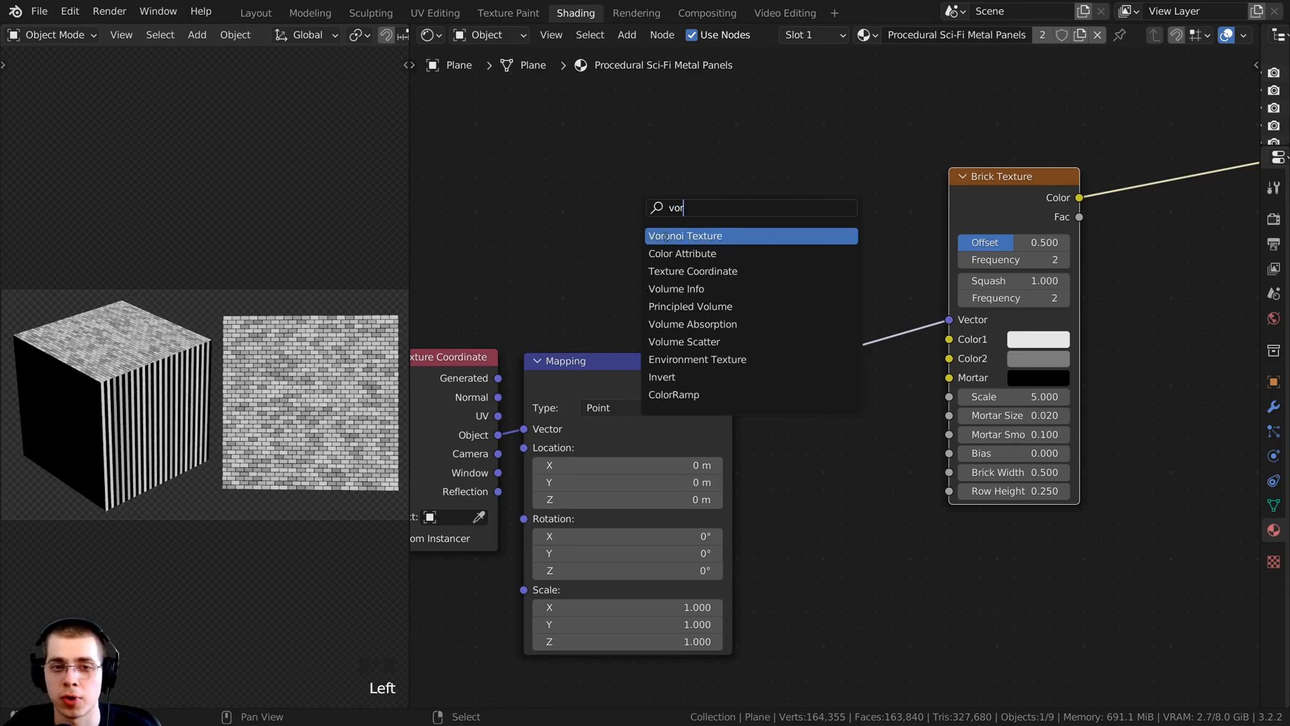
pyautogui.press('Return')
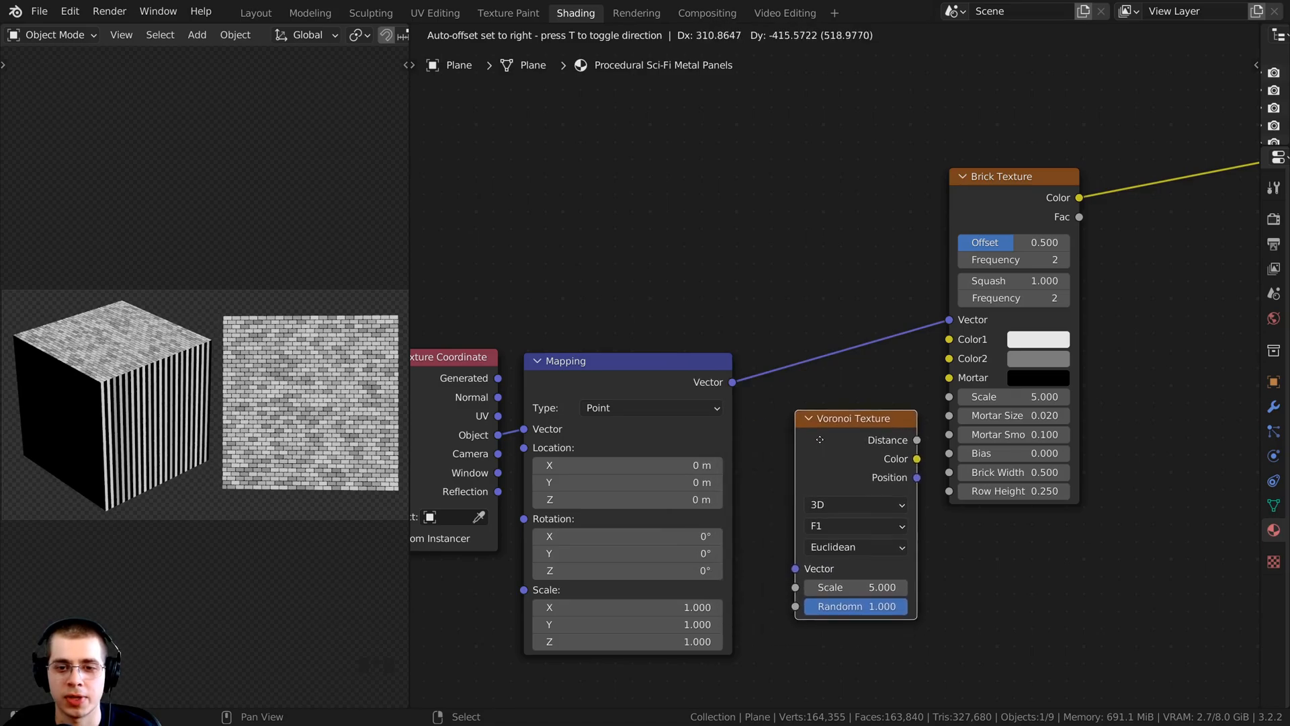
pyautogui.click(823, 422)
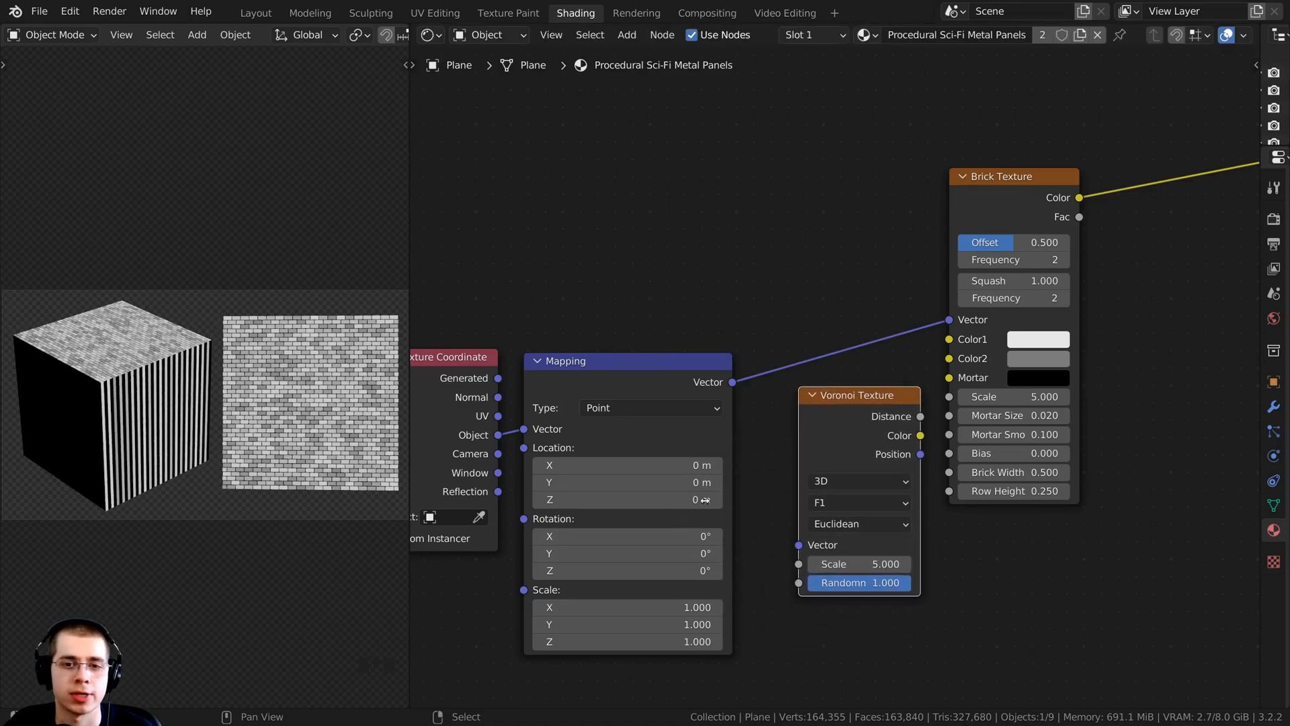
# Preview the Voronoi Texture on the objects, switching the viewed output from Distance to Color
pyautogui.moveTo(738, 403); pyautogui.dragTo(730, 397, button='middle')
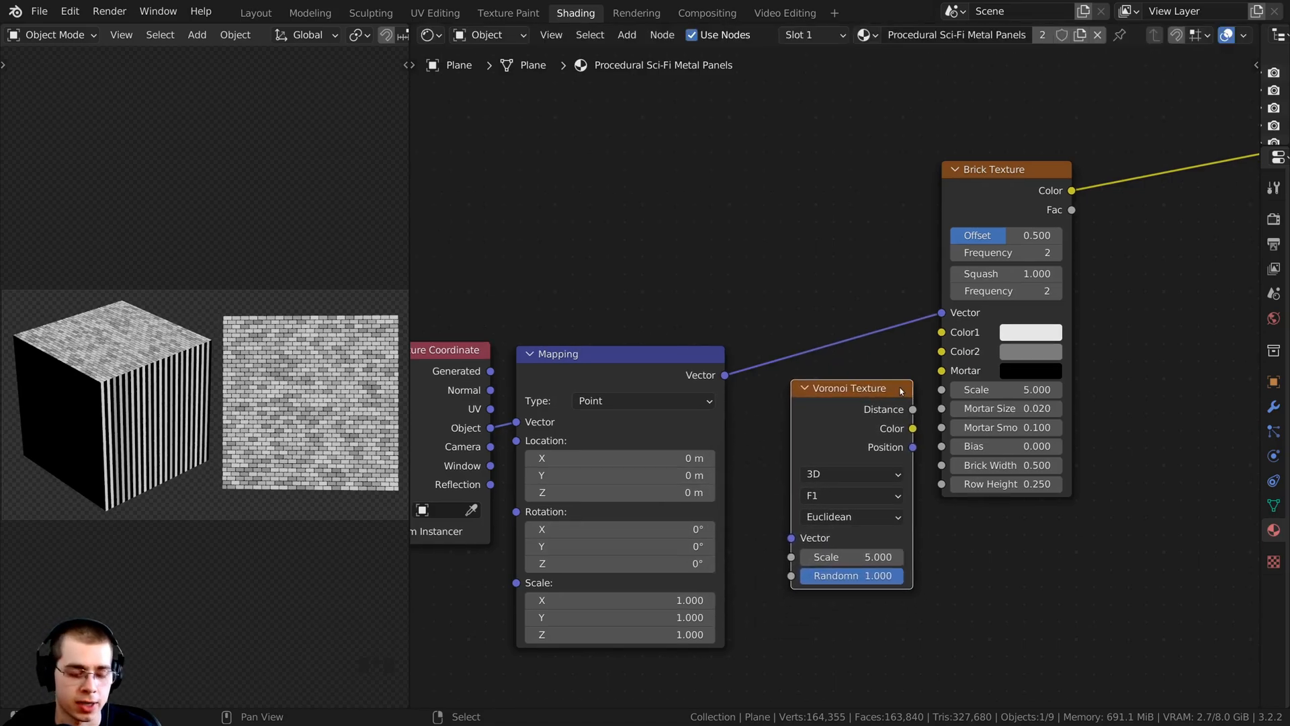
pyautogui.keyDown('ctrl'); pyautogui.keyDown('shift'); pyautogui.click(845, 405); pyautogui.keyUp('shift'); pyautogui.keyUp('ctrl')
pyautogui.moveTo(841, 430); pyautogui.dragTo(839, 429, button='middle')
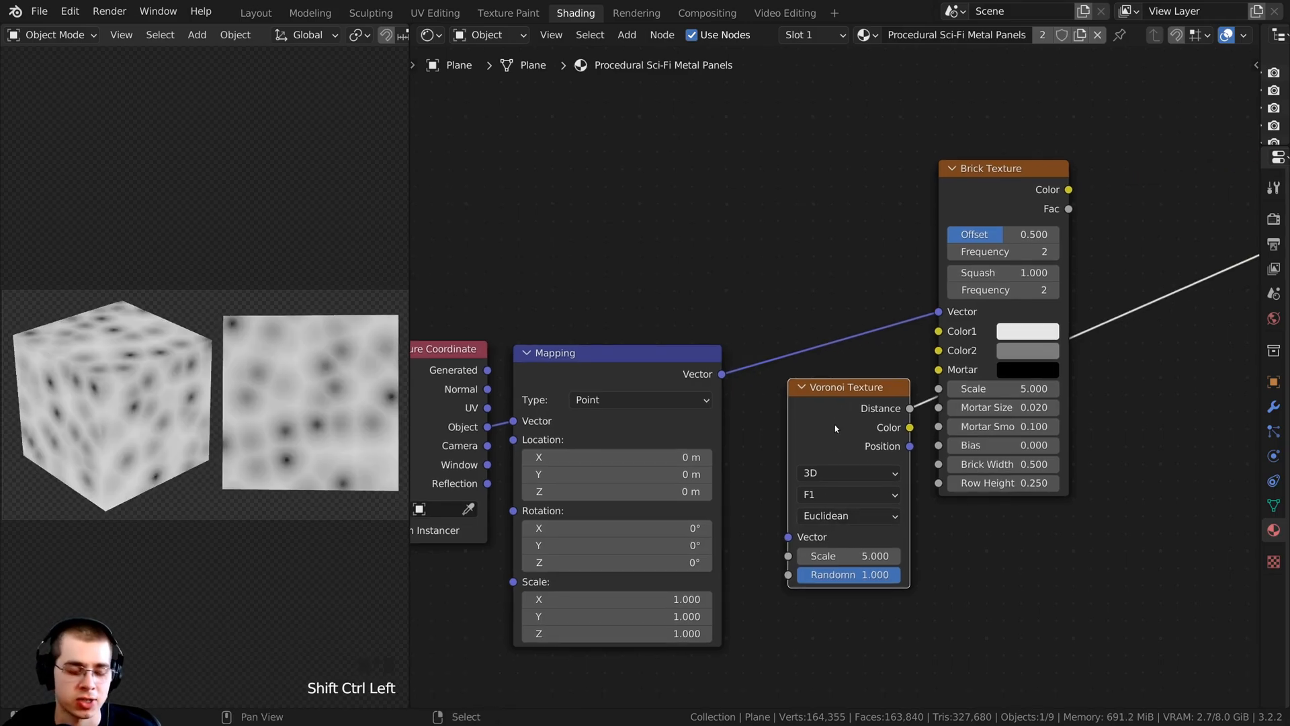
pyautogui.keyDown('ctrl'); pyautogui.keyDown('shift'); pyautogui.click(848, 413); pyautogui.keyUp('shift'); pyautogui.keyUp('ctrl')
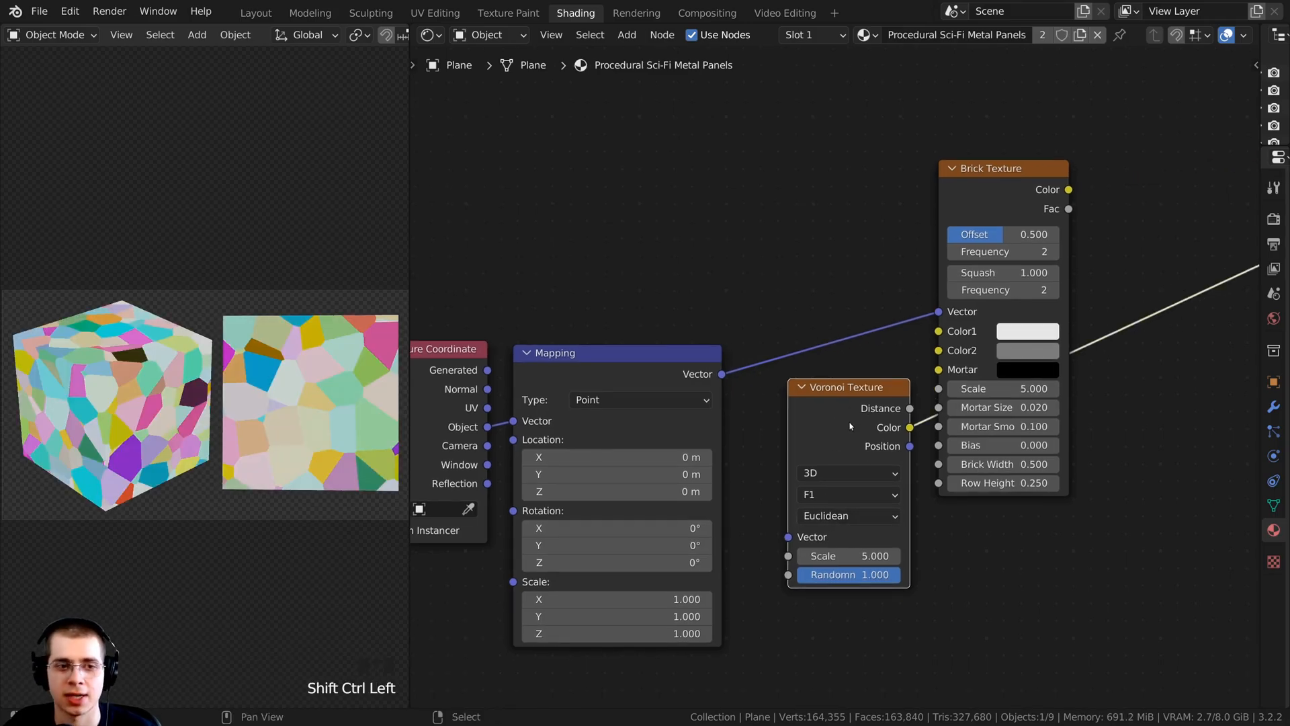
# Connect the Mapping node's Vector output to the Voronoi Texture's Vector input as well
pyautogui.scroll(1, 839, 426)
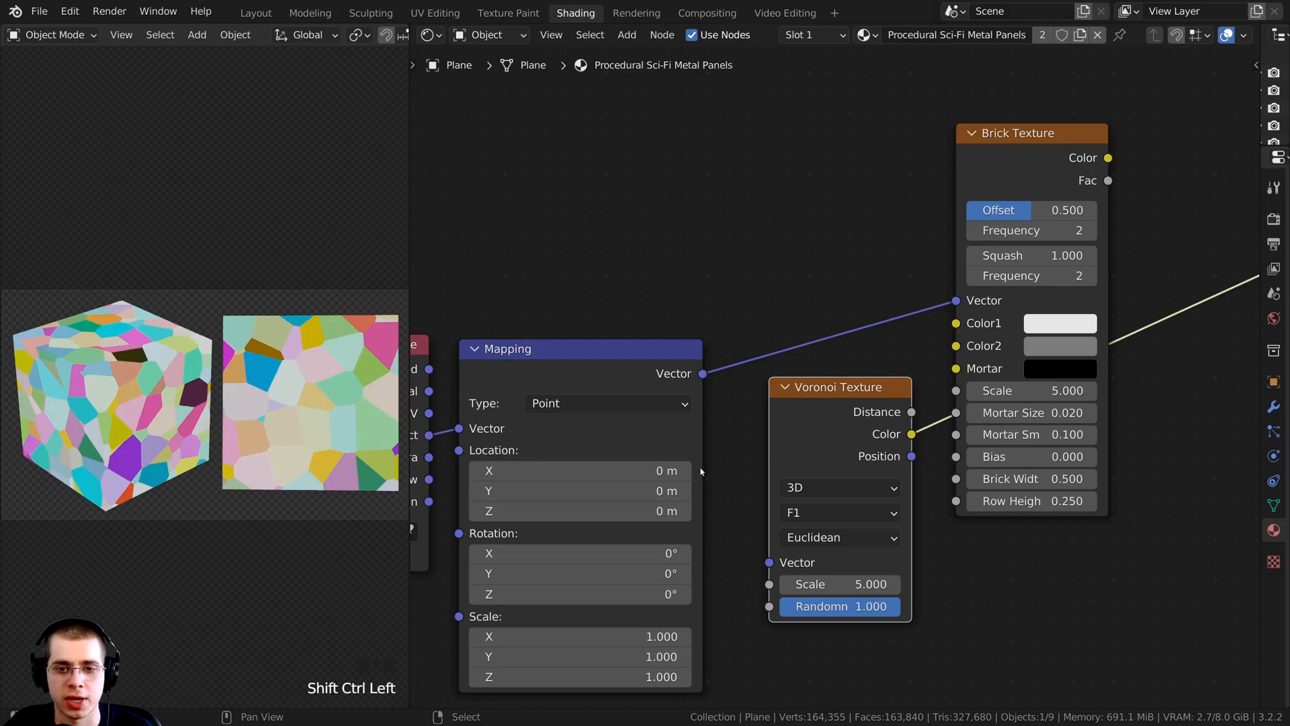
pyautogui.scroll(2, 701, 471)
pyautogui.click(548, 381)
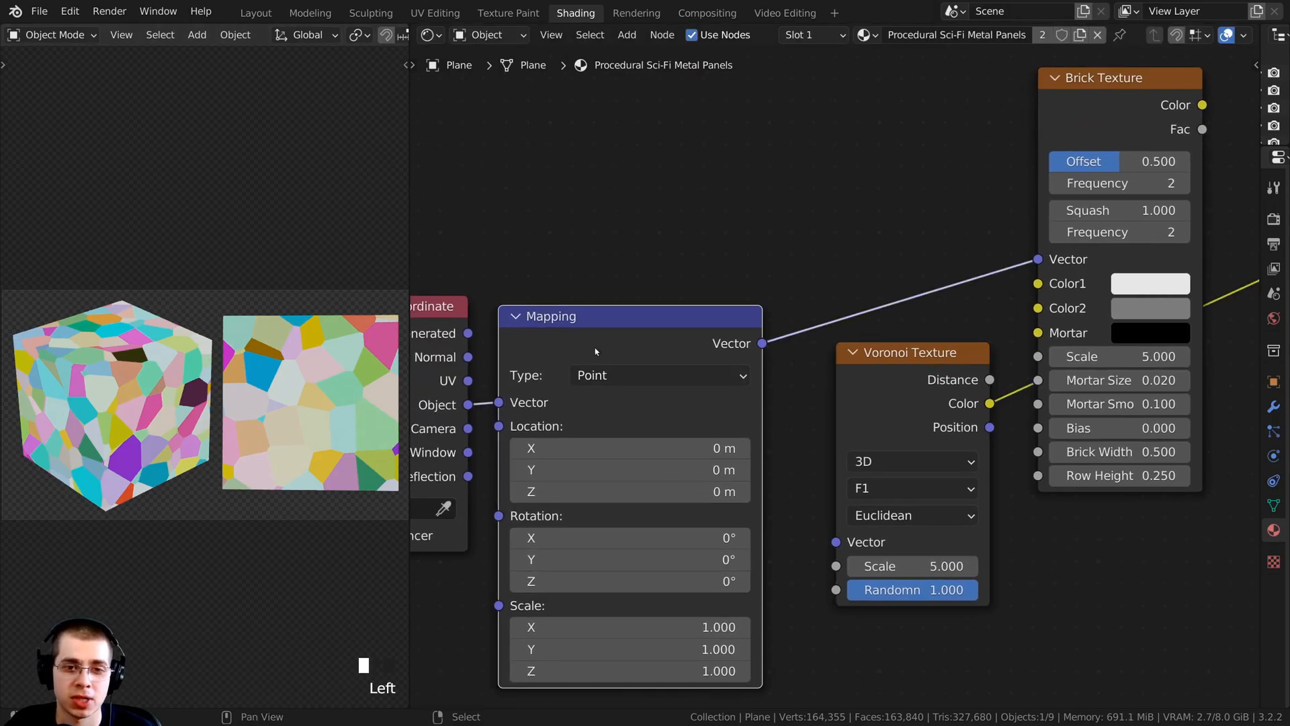
pyautogui.moveTo(763, 343); pyautogui.dragTo(837, 542)
pyautogui.moveTo(898, 380); pyautogui.dragTo(892, 379)
pyautogui.moveTo(884, 427); pyautogui.dragTo(917, 402, button='middle')
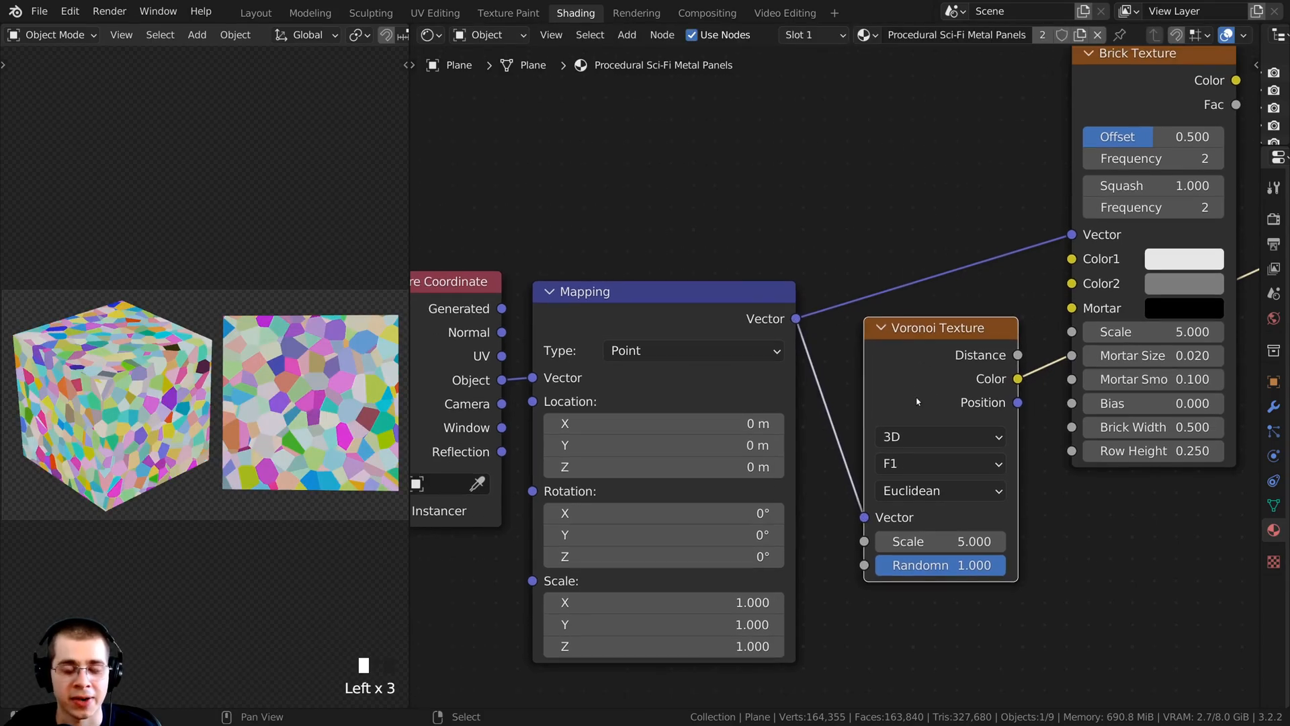
# Set the Voronoi Texture to 4D with the F1 feature output and the Chebychev distance metric
pyautogui.click(919, 436)
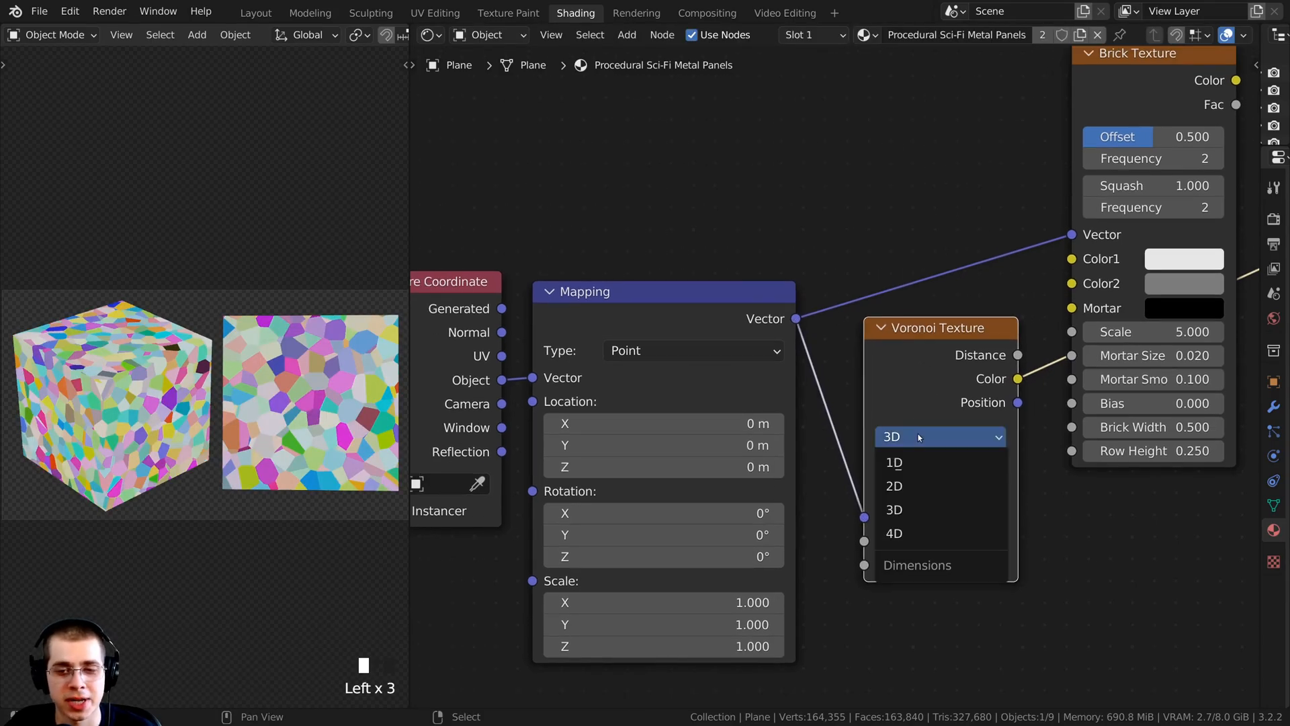
pyautogui.click(917, 533)
pyautogui.moveTo(910, 496); pyautogui.dragTo(883, 443, button='middle')
pyautogui.click(882, 436)
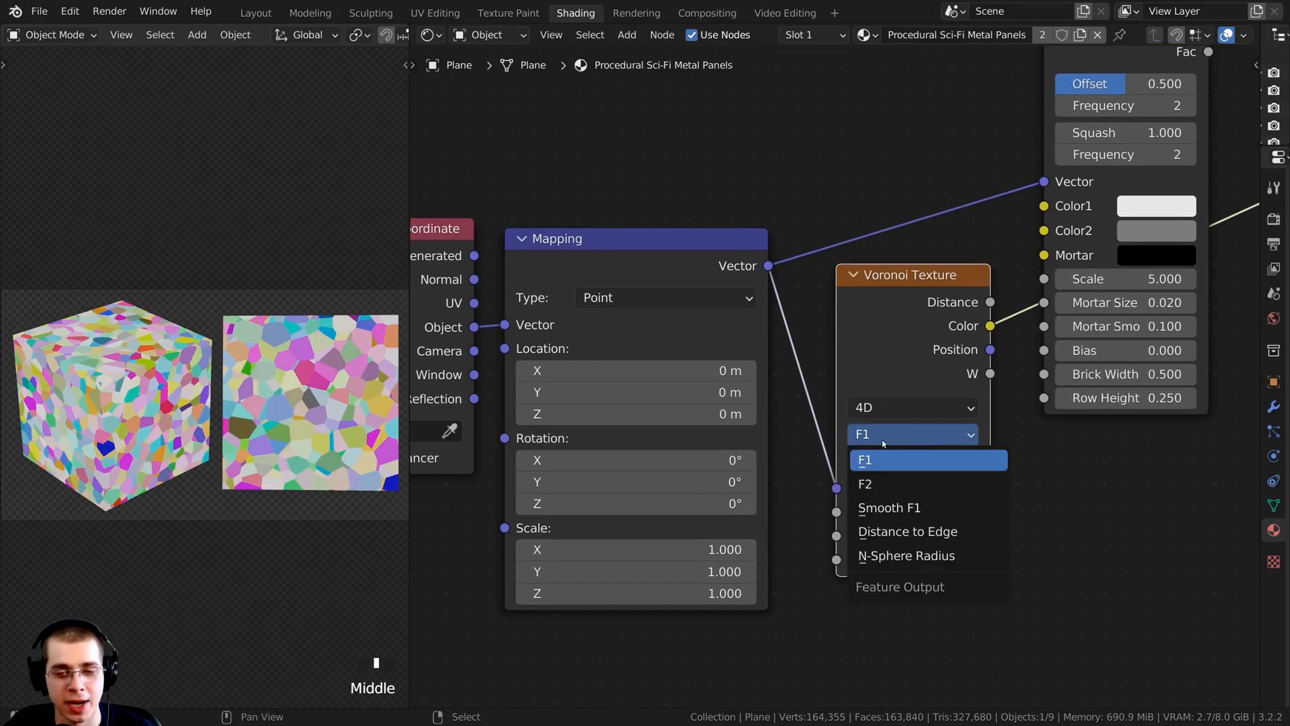
pyautogui.click(867, 438)
pyautogui.click(912, 435)
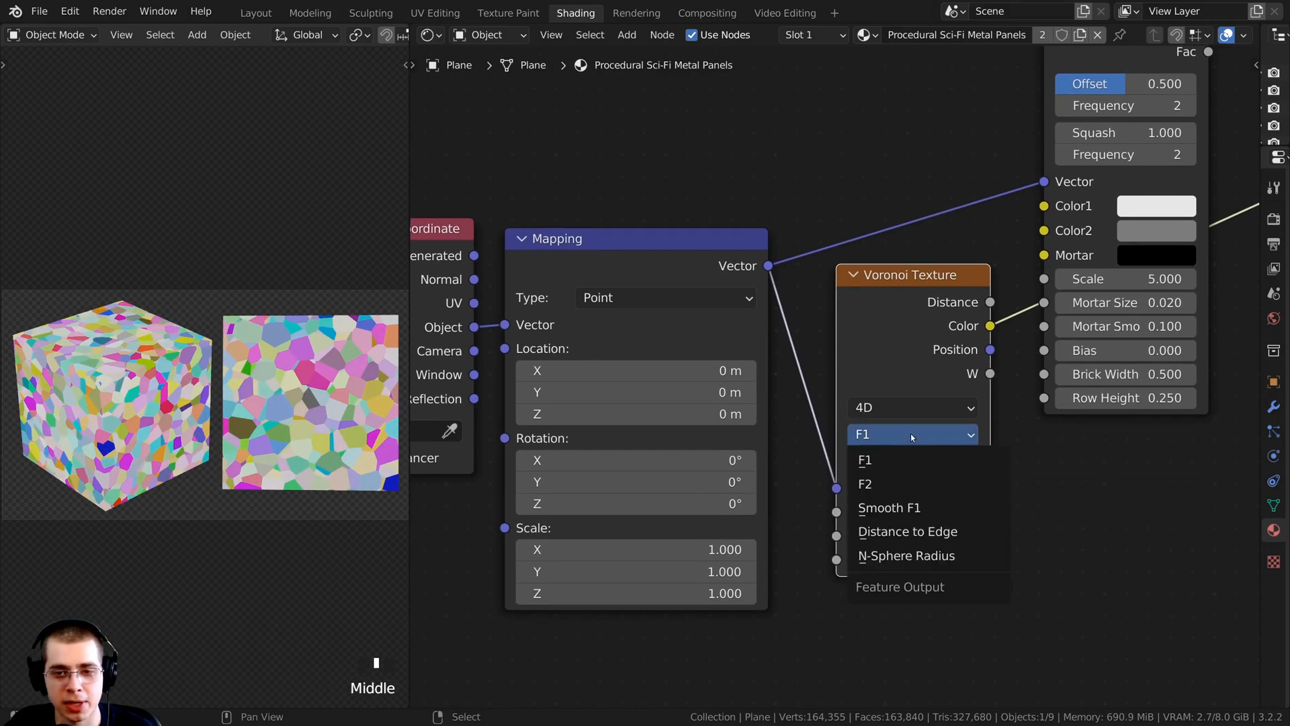
pyautogui.click(866, 461)
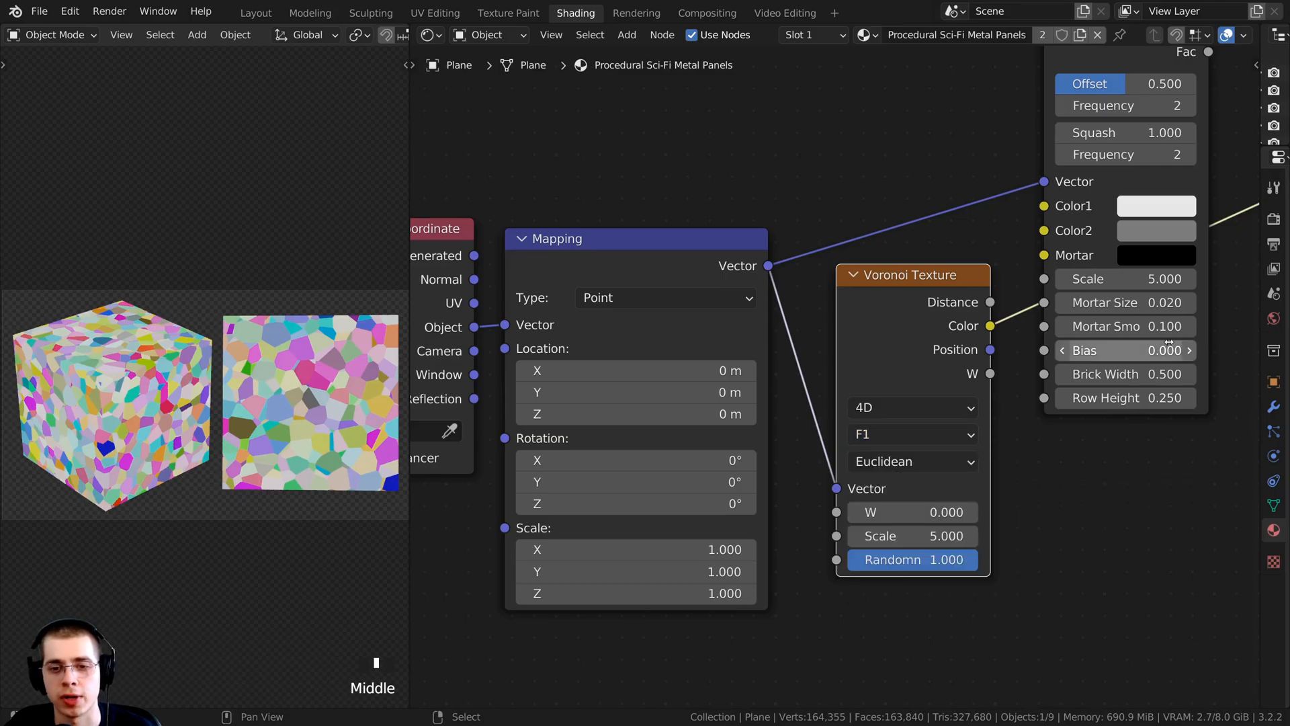
pyautogui.click(895, 463)
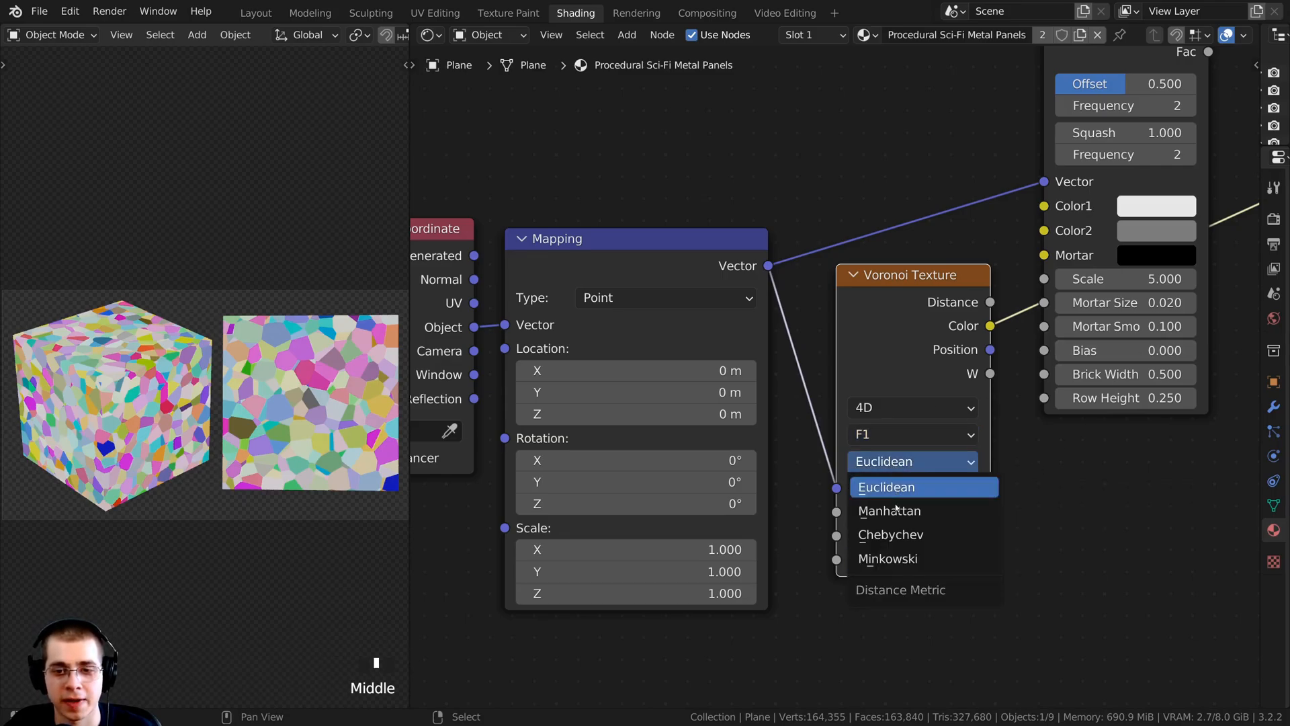
pyautogui.click(910, 535)
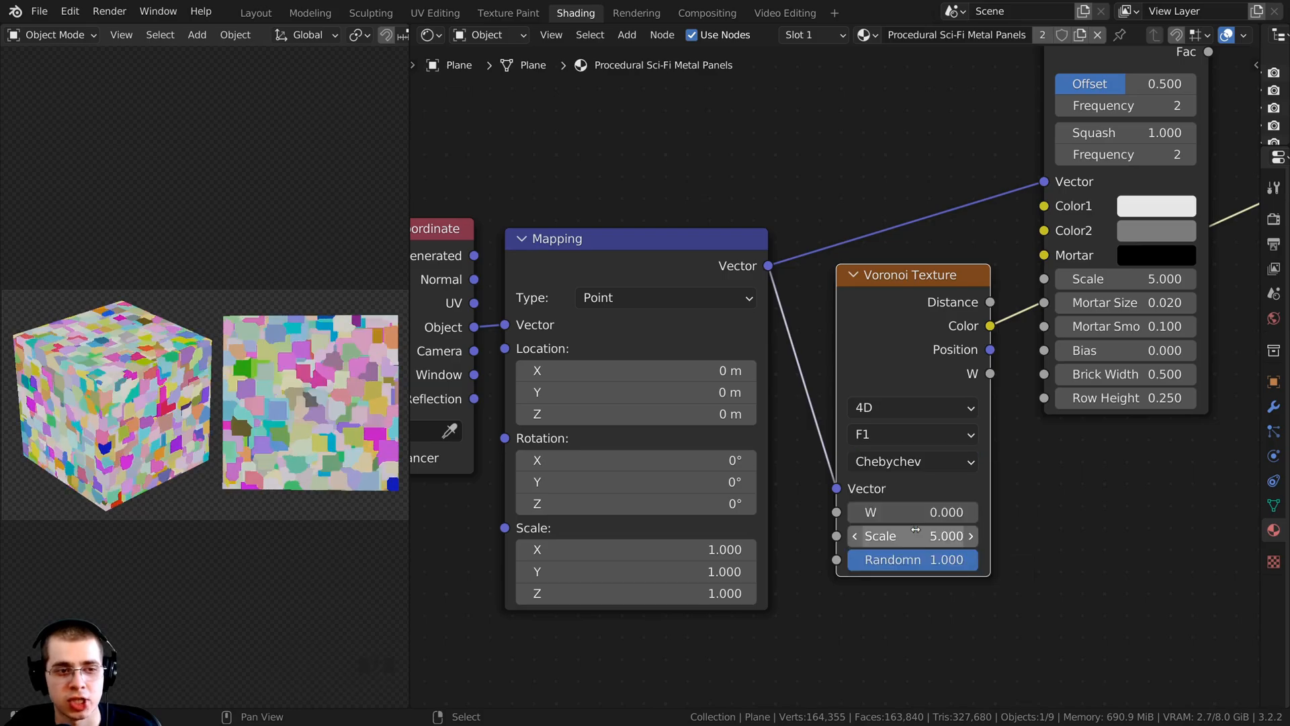
# Examine the shapes of the Chebychev Voronoi cells up close on the plane
pyautogui.scroll(3, 183, 425)
pyautogui.keyDown('shift'); pyautogui.moveTo(284, 433); pyautogui.dragTo(81, 407, button='middle'); pyautogui.keyUp('shift')
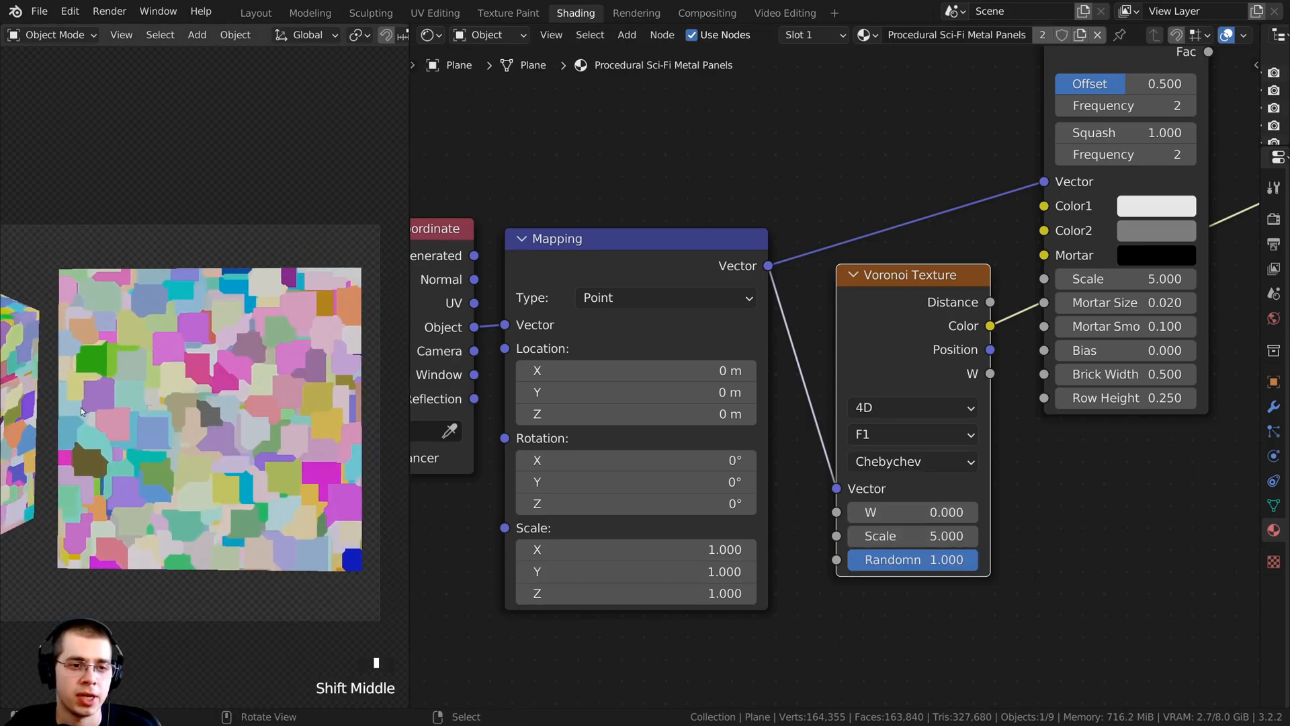
pyautogui.scroll(4, 181, 317)
pyautogui.scroll(3, 104, 309)
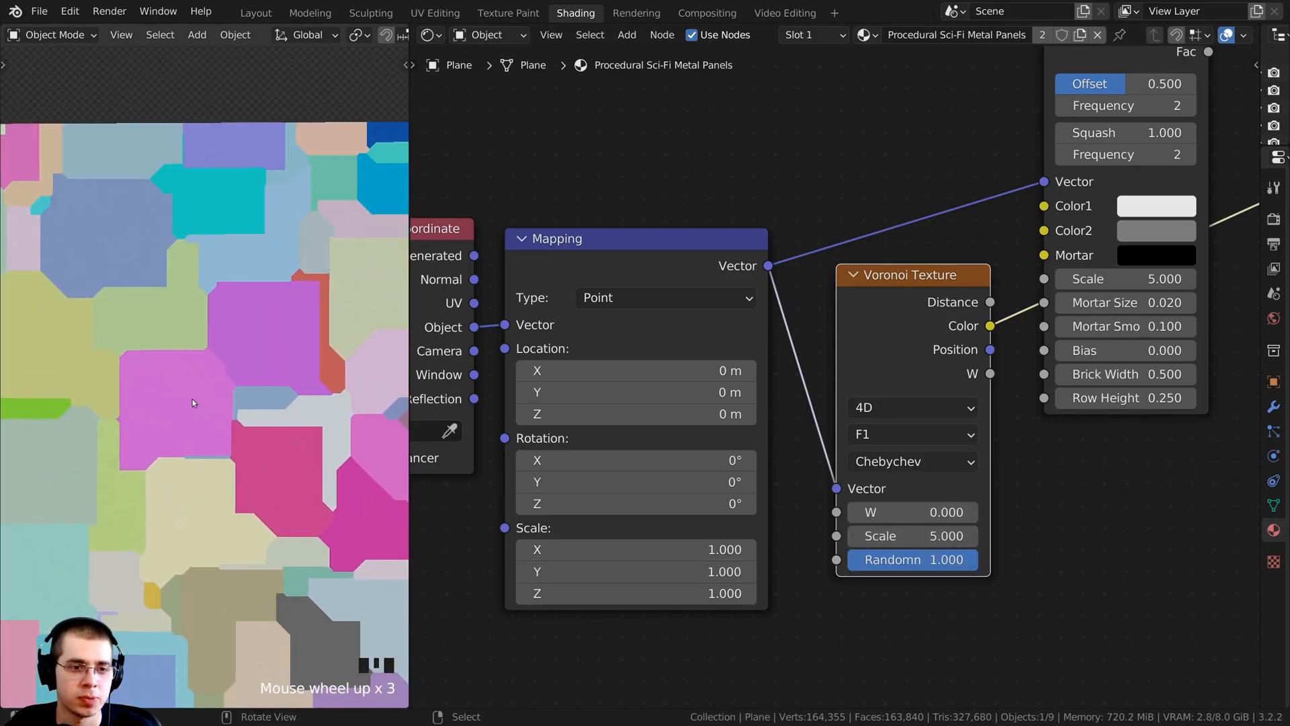
pyautogui.scroll(-3, 166, 302)
pyautogui.keyDown('shift'); pyautogui.moveTo(167, 302); pyautogui.dragTo(187, 182, button='middle'); pyautogui.keyUp('shift')
pyautogui.keyDown('shift'); pyautogui.moveTo(861, 576); pyautogui.dragTo(858, 521, button='middle'); pyautogui.keyUp('shift')
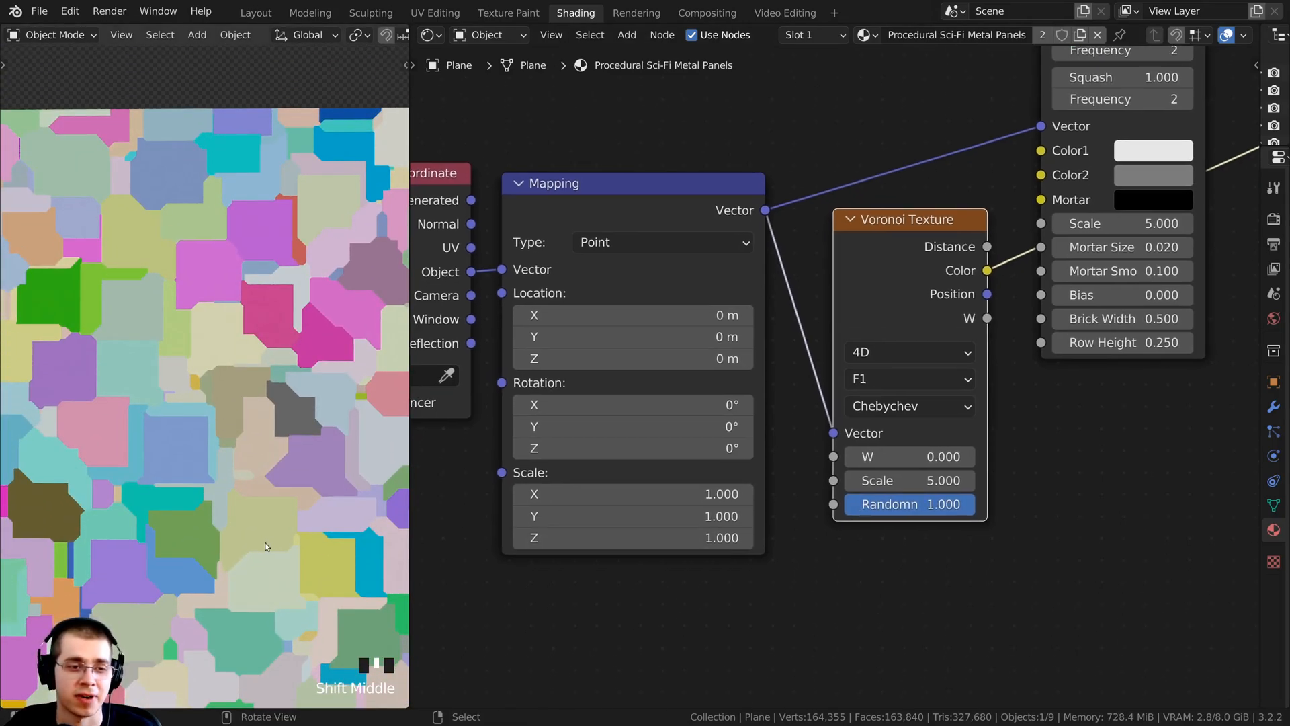
pyautogui.scroll(-2, 265, 542)
pyautogui.keyDown('shift'); pyautogui.moveTo(265, 543); pyautogui.dragTo(273, 508, button='middle'); pyautogui.keyUp('shift')
# Try the Voronoi Texture's Randomness at 0 to compare the pattern, and return it to 1
pyautogui.moveTo(929, 507); pyautogui.dragTo(914, 507)
pyautogui.moveTo(924, 504); pyautogui.dragTo(846, 504)
pyautogui.keyDown('shift'); pyautogui.moveTo(191, 312); pyautogui.dragTo(209, 363, button='middle'); pyautogui.keyUp('shift')
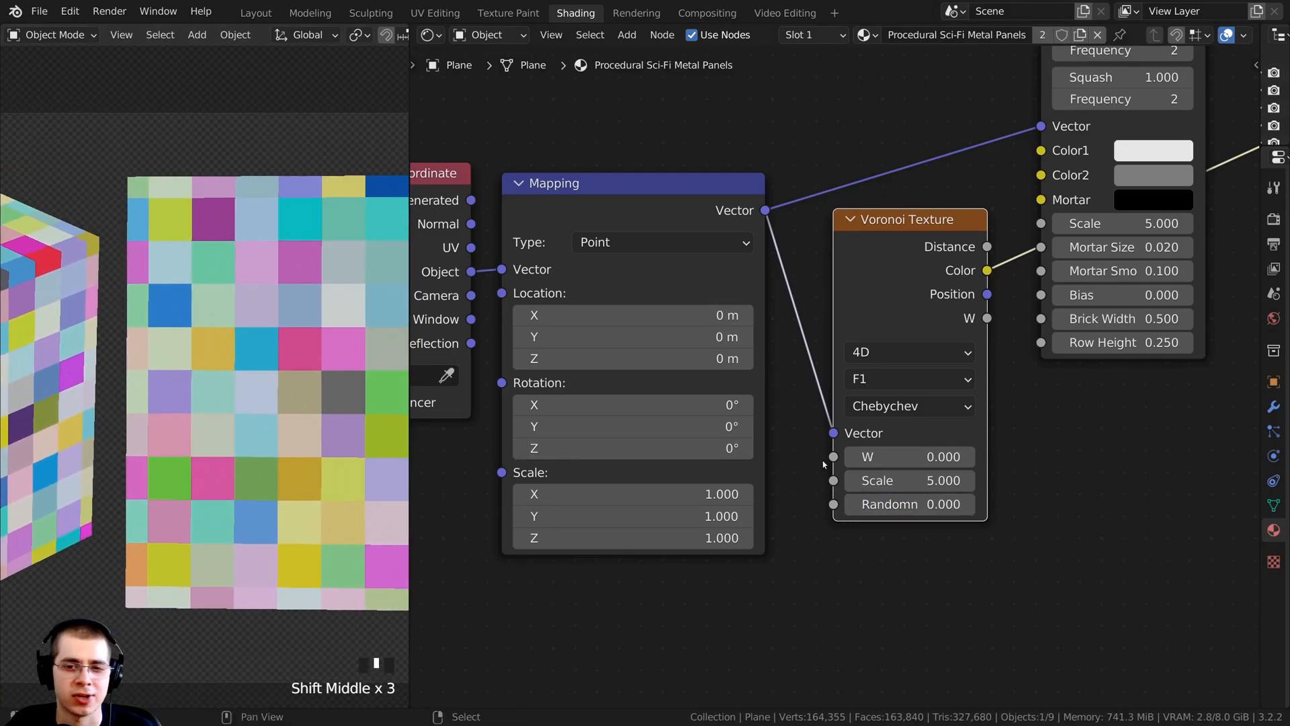
pyautogui.moveTo(894, 504); pyautogui.dragTo(974, 504)
pyautogui.keyDown('shift'); pyautogui.moveTo(386, 422); pyautogui.dragTo(238, 339, button='middle'); pyautogui.keyUp('shift')
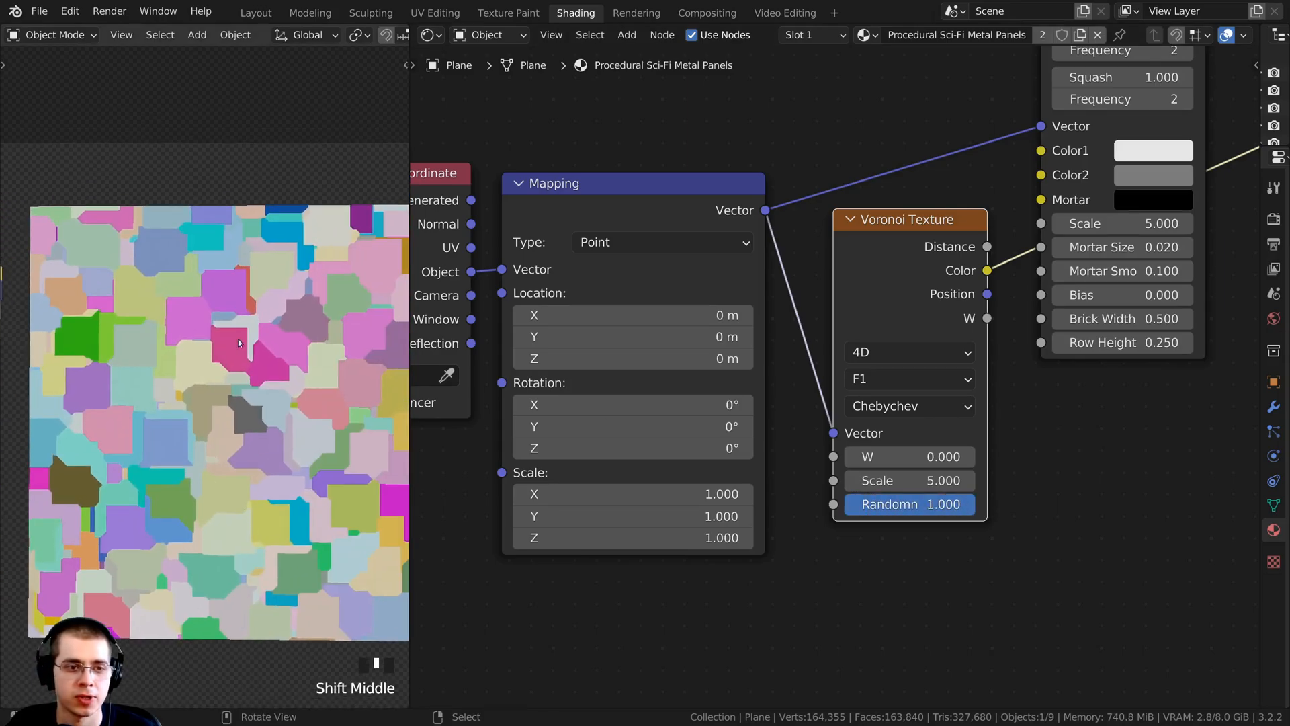
# Set the Voronoi Texture's W value to 1 to get a different cell pattern
pyautogui.scroll(3, 187, 291)
pyautogui.scroll(-5, 187, 292)
pyautogui.keyDown('shift'); pyautogui.moveTo(187, 291); pyautogui.dragTo(255, 397, button='middle'); pyautogui.keyUp('shift')
pyautogui.click(898, 457)
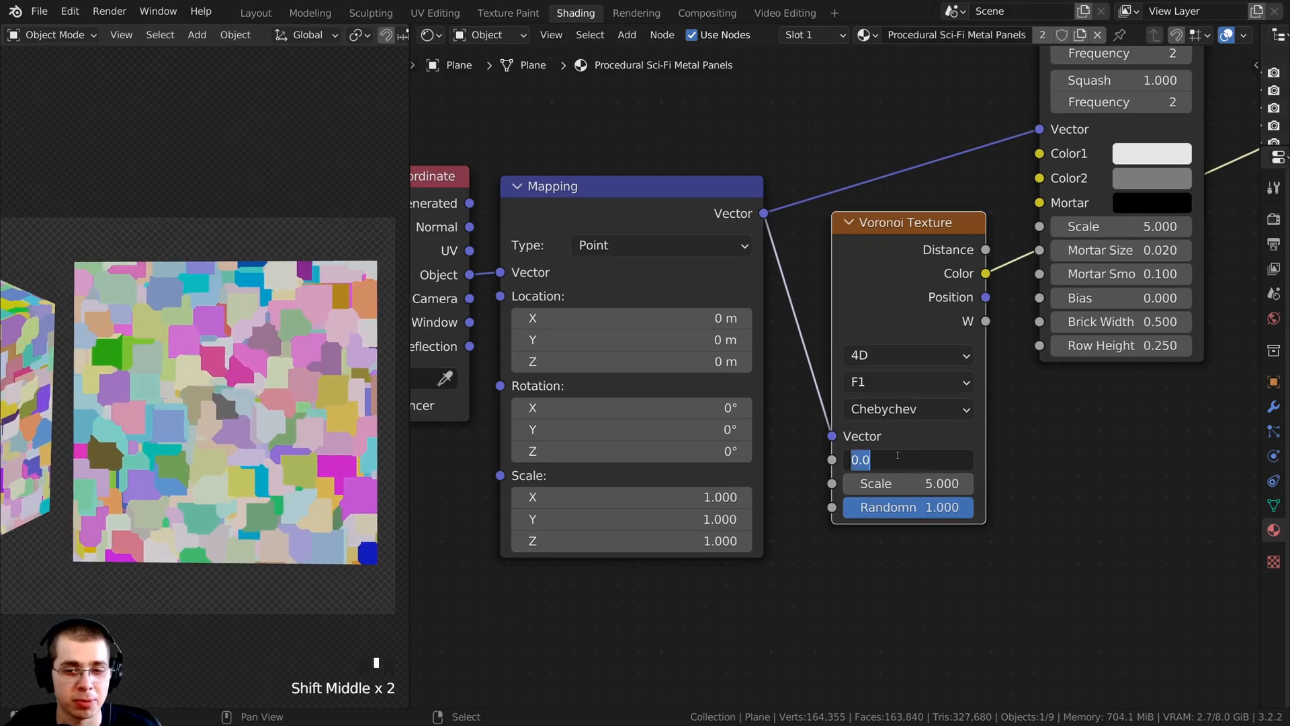
pyautogui.write('1')
pyautogui.click(1008, 436)
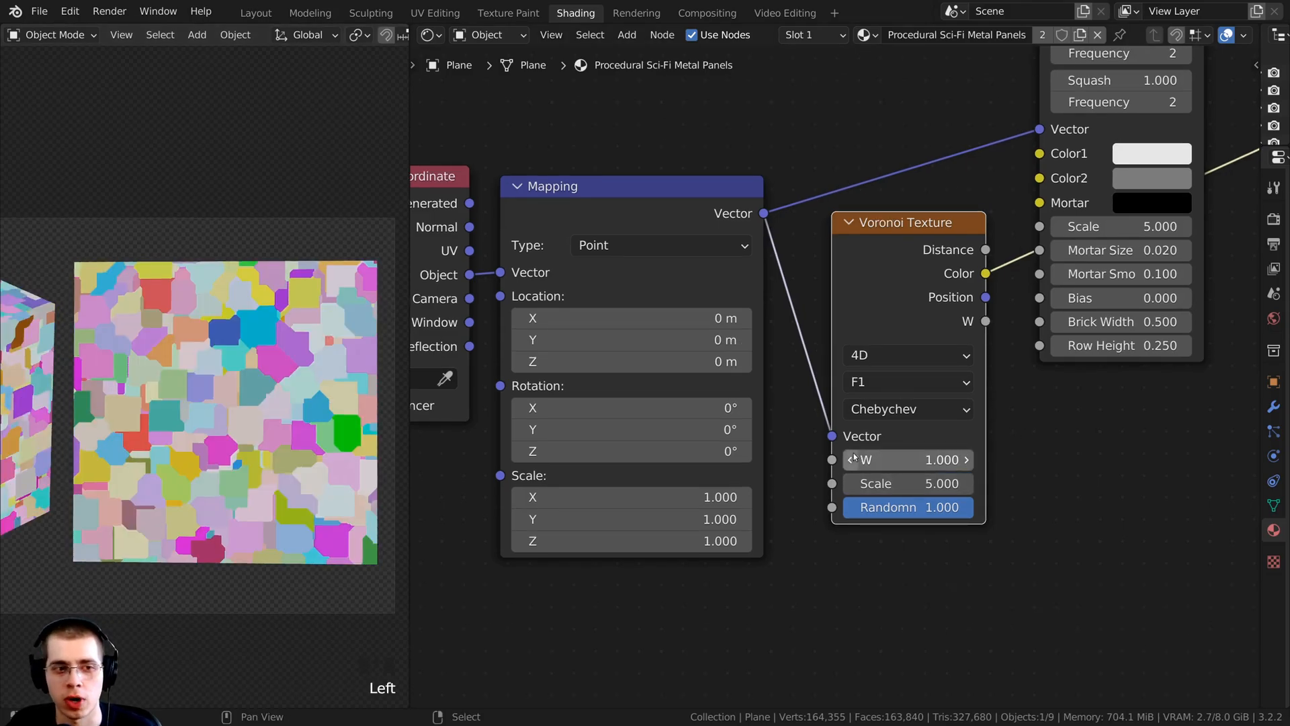
# Connect the Voronoi Texture's Color output to the Brick Texture's Scale input and preview the Brick Texture's Color
pyautogui.moveTo(853, 457); pyautogui.dragTo(786, 529, button='middle')
pyautogui.moveTo(898, 356); pyautogui.dragTo(974, 299)
pyautogui.moveTo(762, 299); pyautogui.dragTo(692, 341)
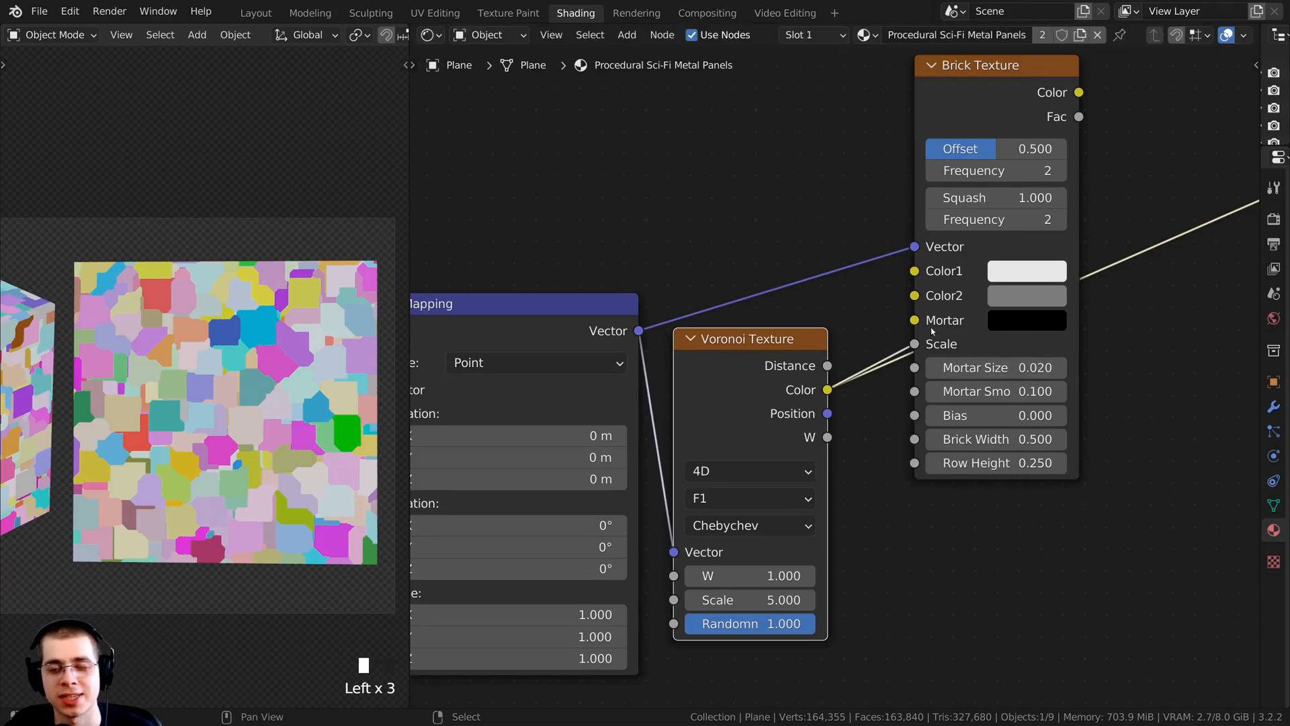
pyautogui.moveTo(930, 328); pyautogui.dragTo(885, 371, button='middle')
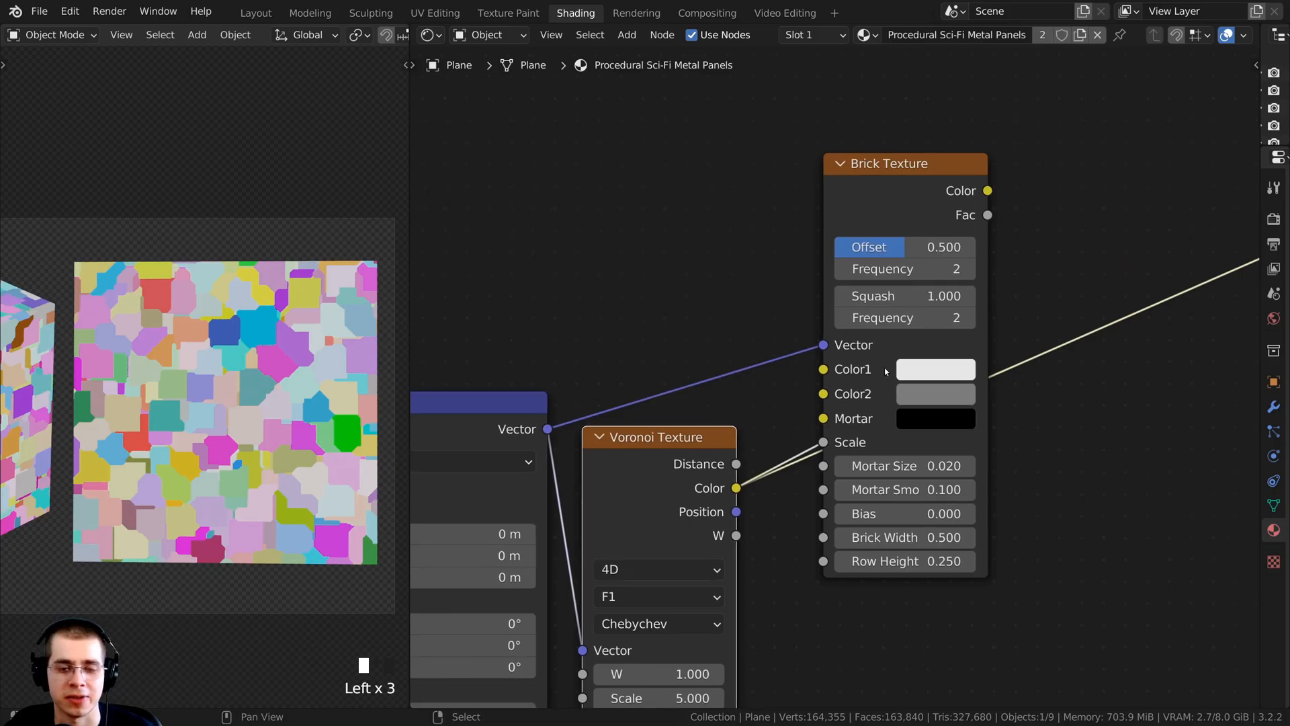
pyautogui.keyDown('ctrl'); pyautogui.keyDown('shift'); pyautogui.click(901, 188); pyautogui.keyUp('shift'); pyautogui.keyUp('ctrl')
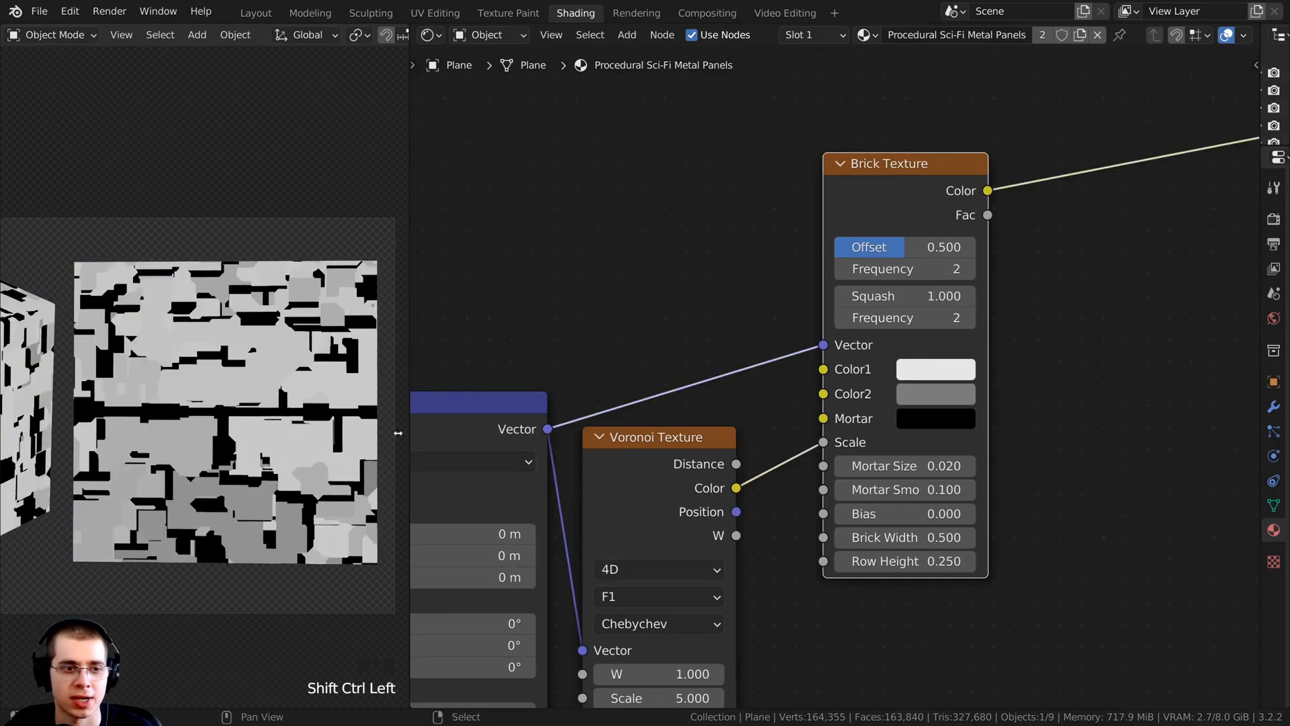
# Inspect the panel pattern up close on both the plane and the cube
pyautogui.keyDown('shift'); pyautogui.moveTo(168, 403); pyautogui.dragTo(370, 403, button='middle'); pyautogui.keyUp('shift')
pyautogui.scroll(2, 721, 512)
pyautogui.keyDown('shift'); pyautogui.moveTo(201, 470); pyautogui.dragTo(250, 513, button='middle'); pyautogui.keyUp('shift')
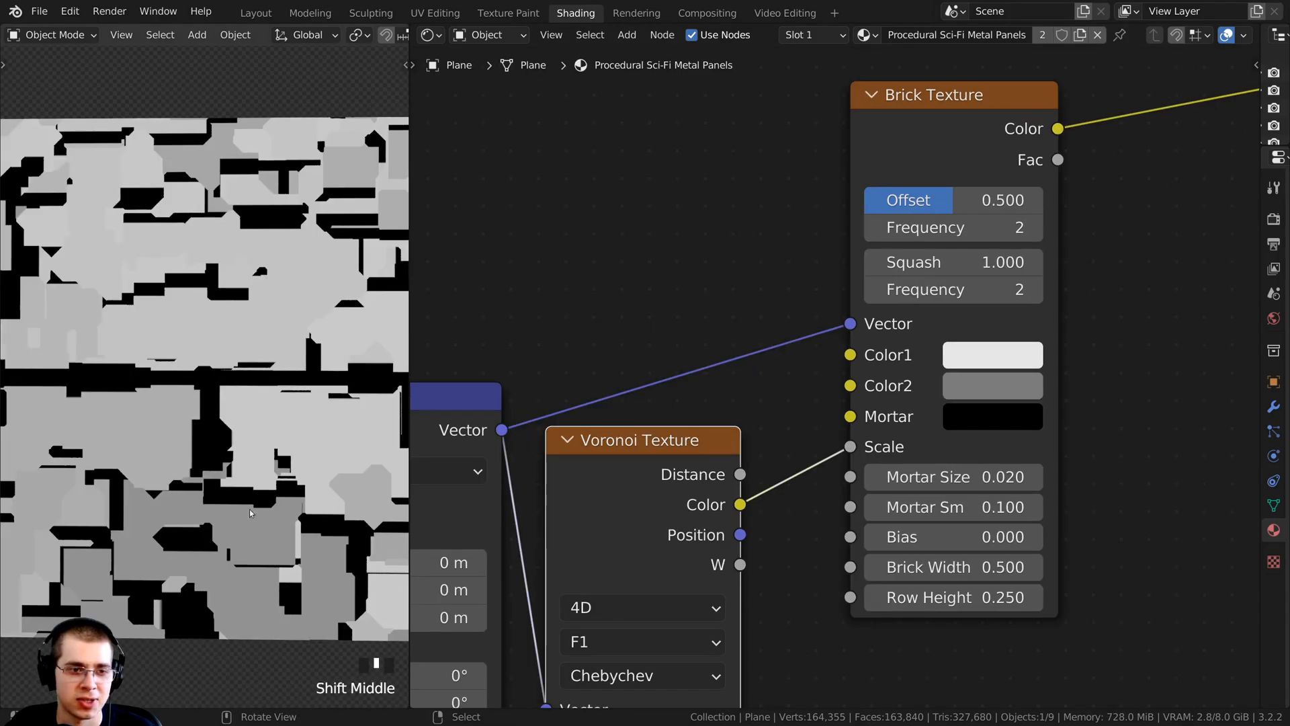
pyautogui.scroll(-2, 230, 246)
pyautogui.keyDown('shift'); pyautogui.moveTo(230, 246); pyautogui.dragTo(208, 392, button='middle'); pyautogui.keyUp('shift')
pyautogui.scroll(1, 202, 417)
pyautogui.keyDown('shift'); pyautogui.moveTo(196, 437); pyautogui.dragTo(70, 416, button='middle'); pyautogui.keyUp('shift')
pyautogui.scroll(3, 233, 326)
pyautogui.scroll(2, 141, 211)
pyautogui.keyDown('shift'); pyautogui.moveTo(167, 353); pyautogui.dragTo(164, 434, button='middle'); pyautogui.keyUp('shift')
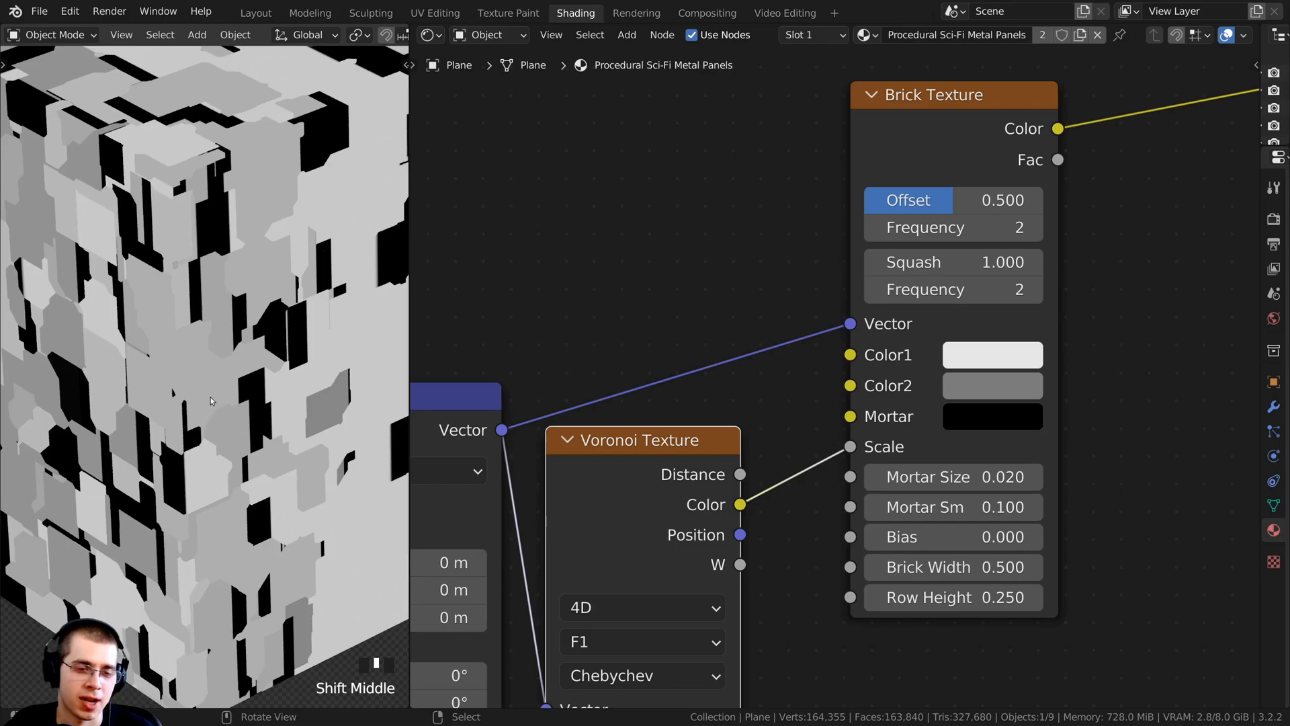
pyautogui.scroll(-3, 234, 393)
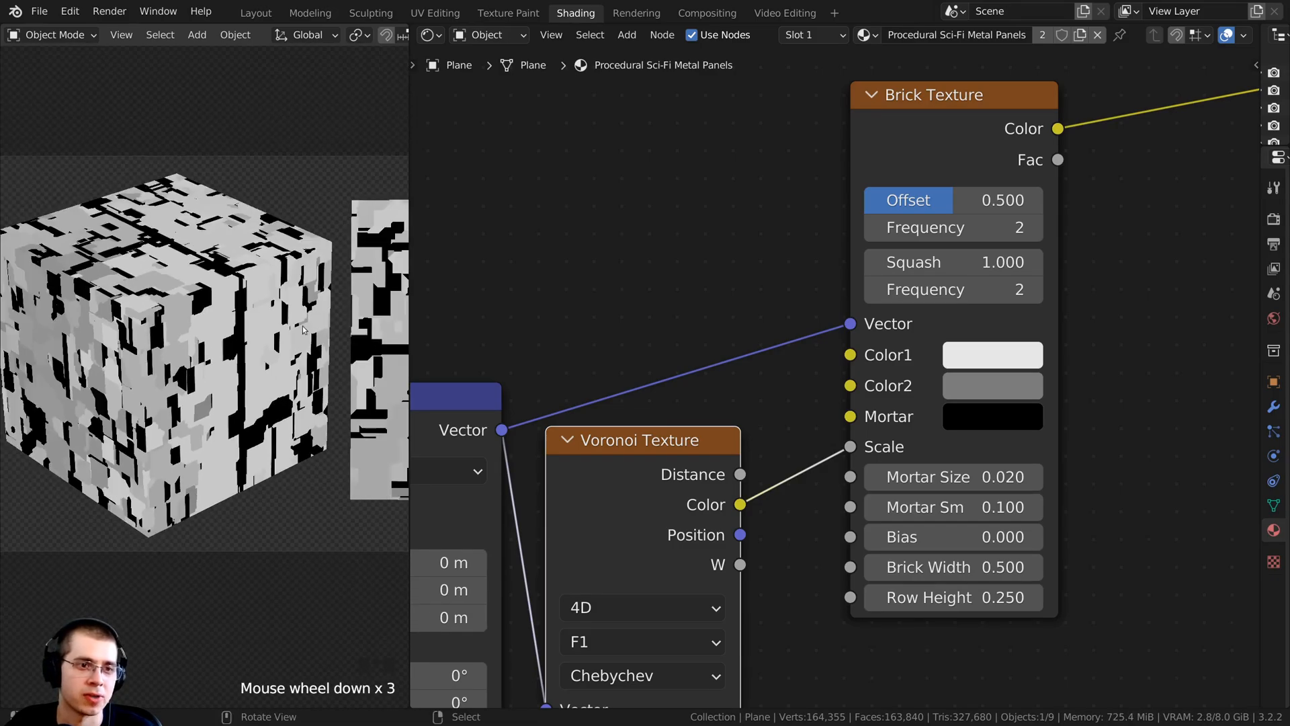
# Set the Brick Texture's Mortar Smooth to 0.56
pyautogui.scroll(1, 936, 373)
pyautogui.moveTo(934, 368); pyautogui.dragTo(976, 368)
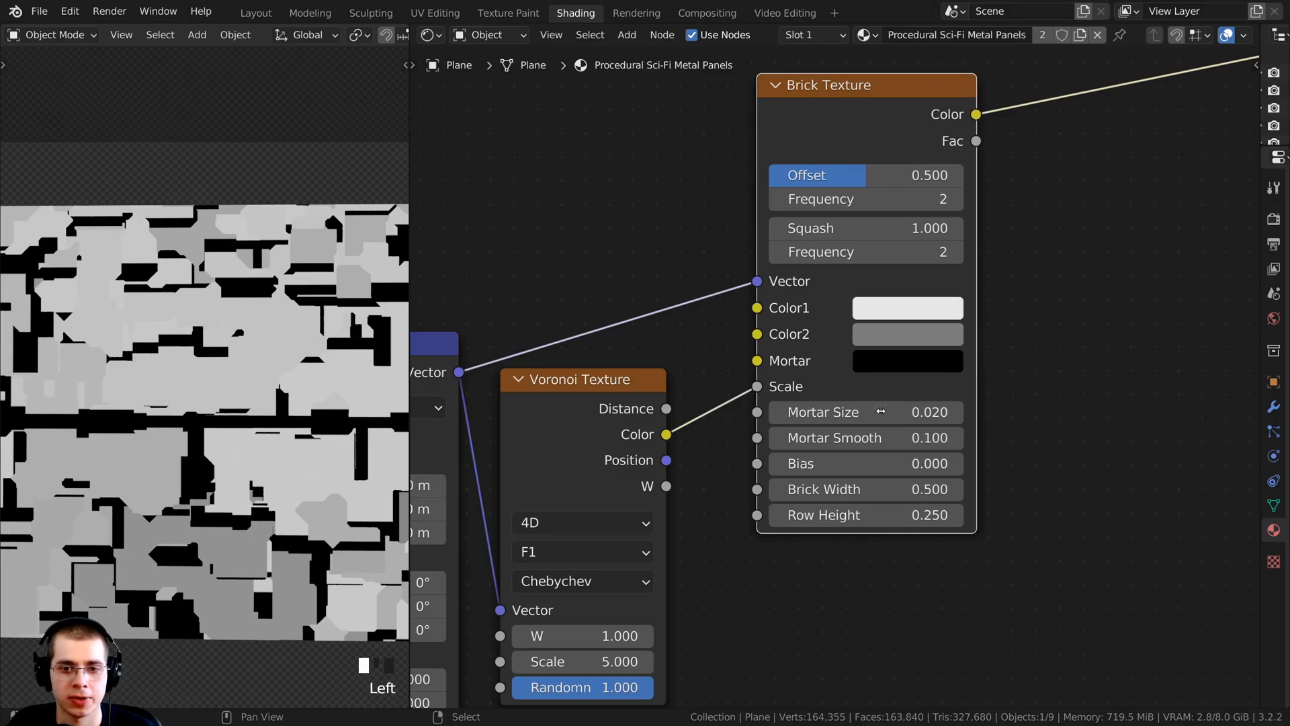
pyautogui.click(834, 436)
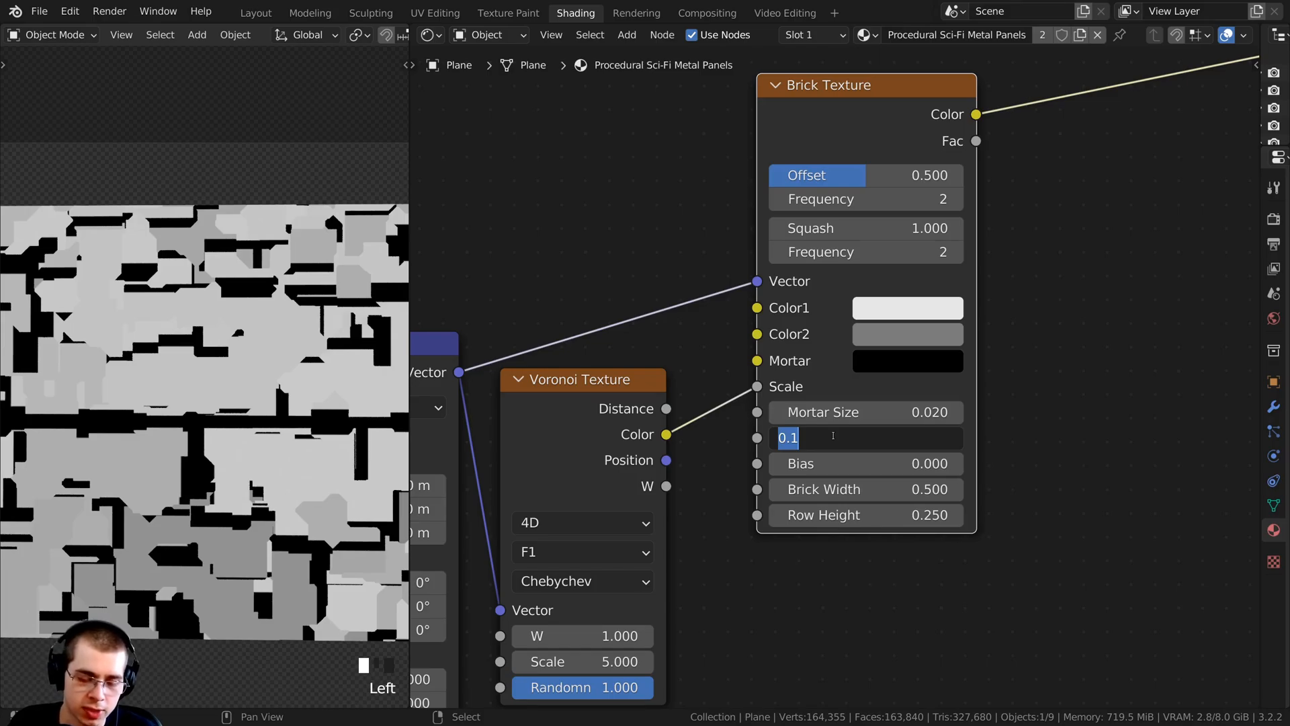
pyautogui.write('.56')
pyautogui.click(838, 441)
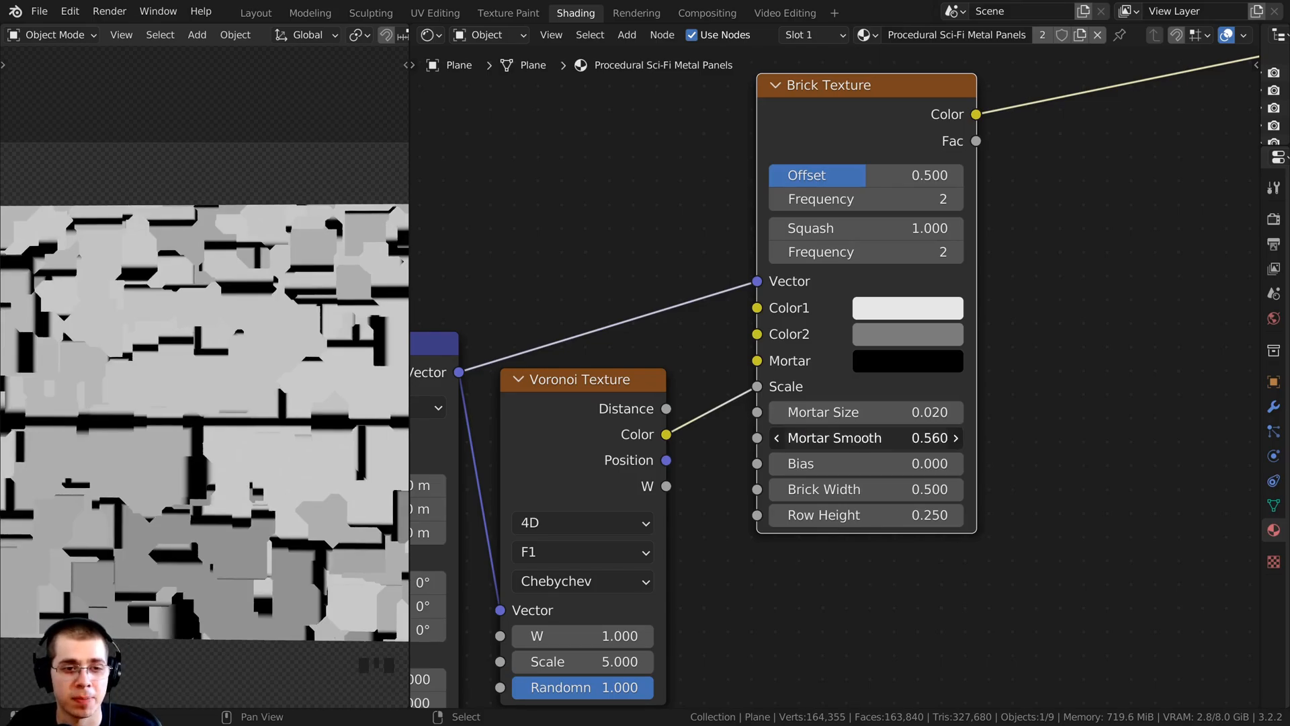
# Examine the mortar gaps and their soft edges up close on the plane
pyautogui.click(336, 419)
pyautogui.scroll(8, 336, 420)
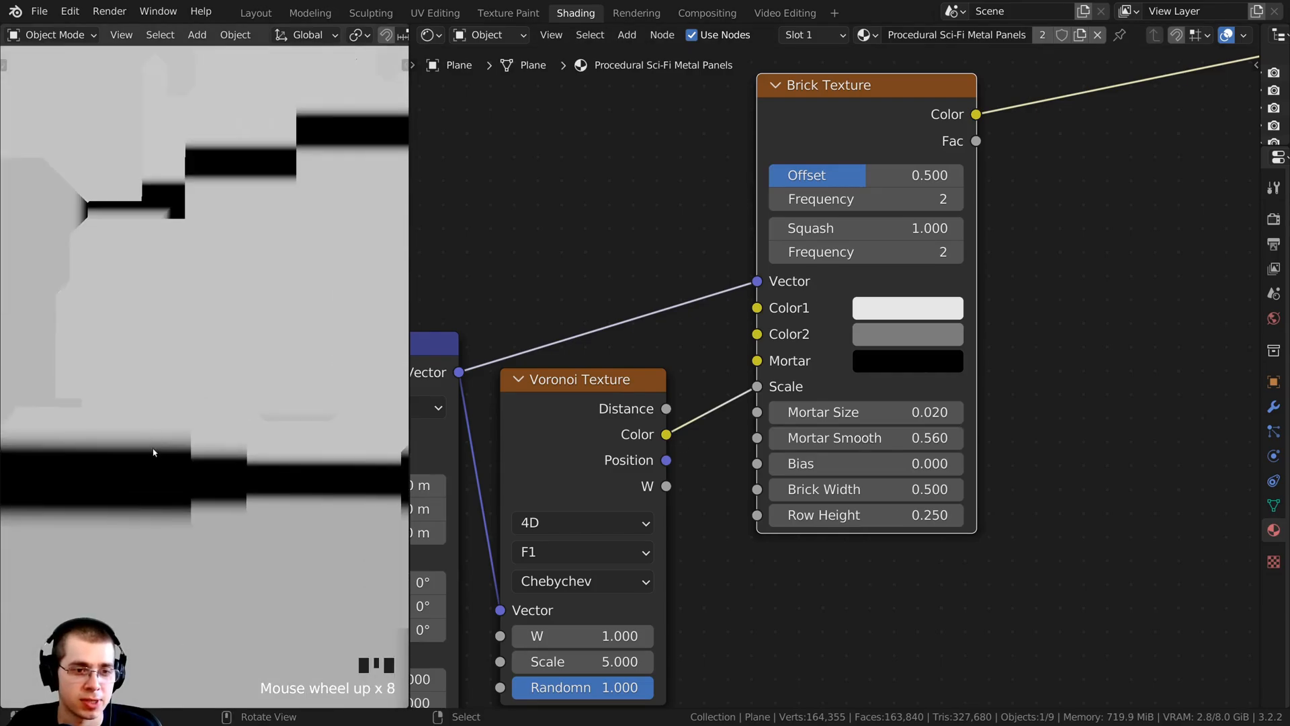
pyautogui.scroll(2, 162, 296)
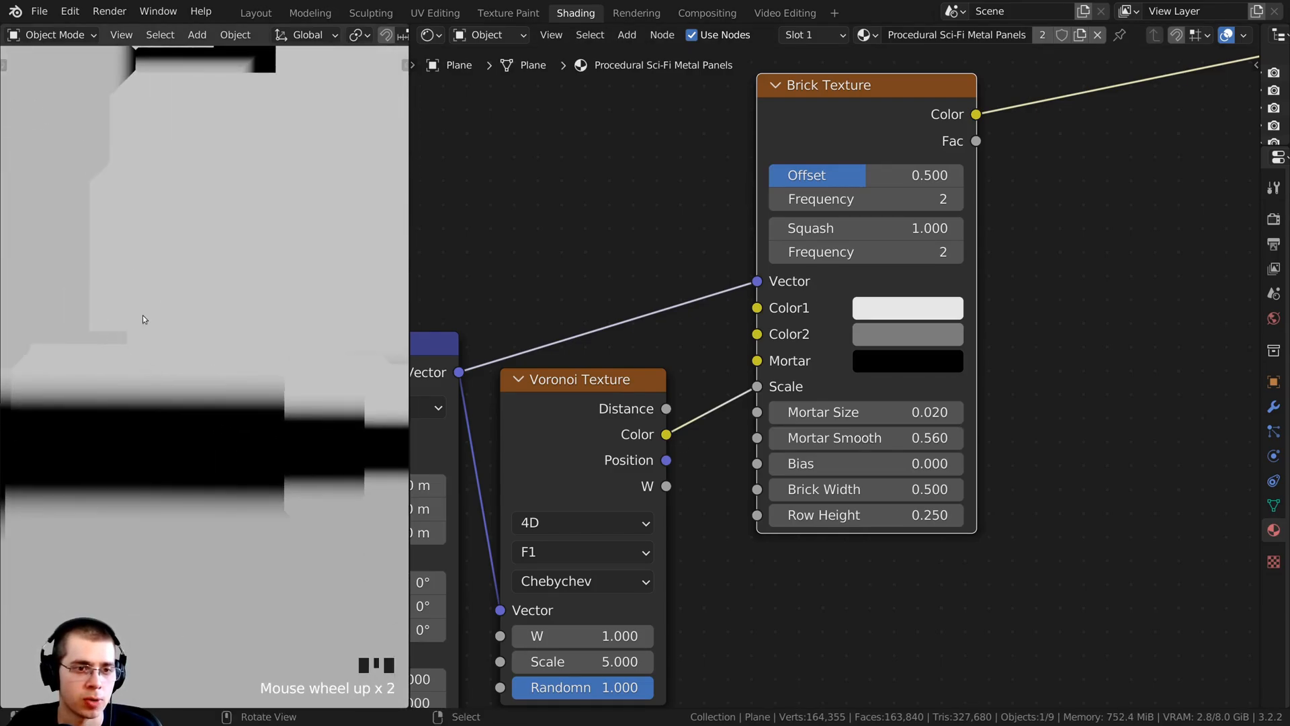
pyautogui.keyDown('shift'); pyautogui.moveTo(142, 316); pyautogui.dragTo(142, 386, button='middle'); pyautogui.keyUp('shift')
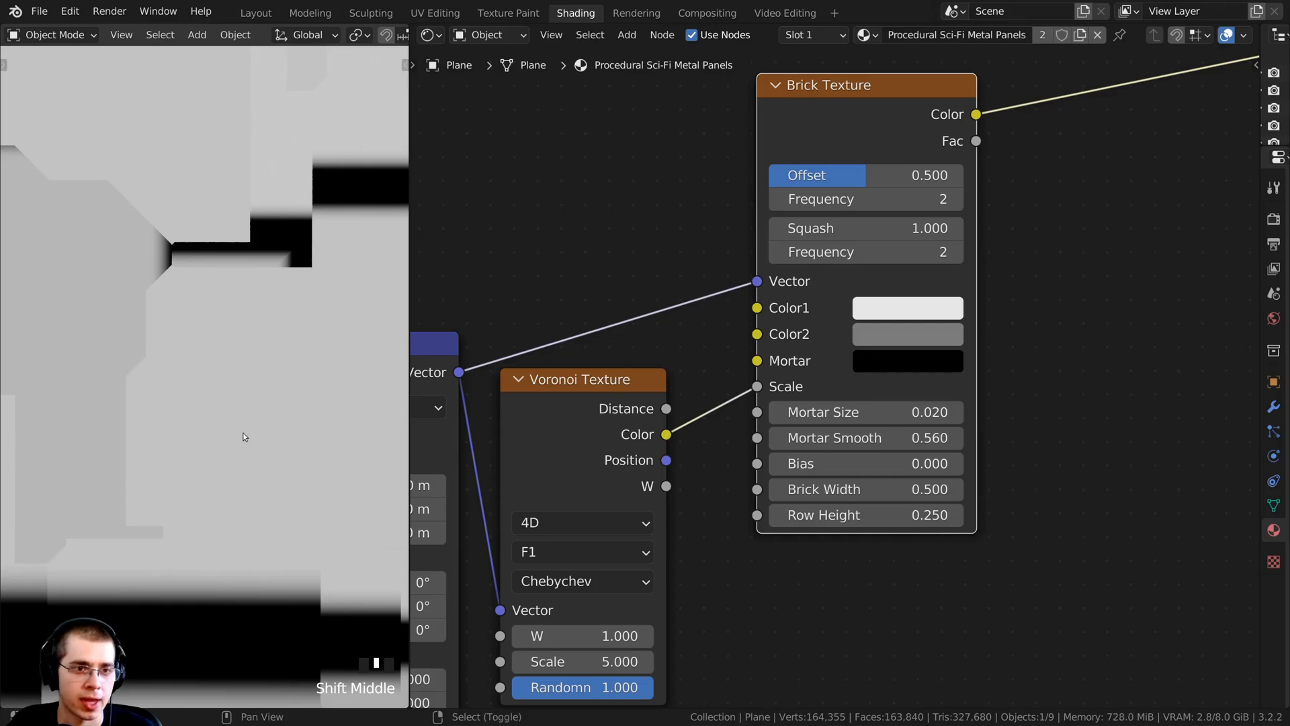
pyautogui.keyDown('shift'); pyautogui.moveTo(195, 554); pyautogui.dragTo(195, 354, button='middle'); pyautogui.keyUp('shift')
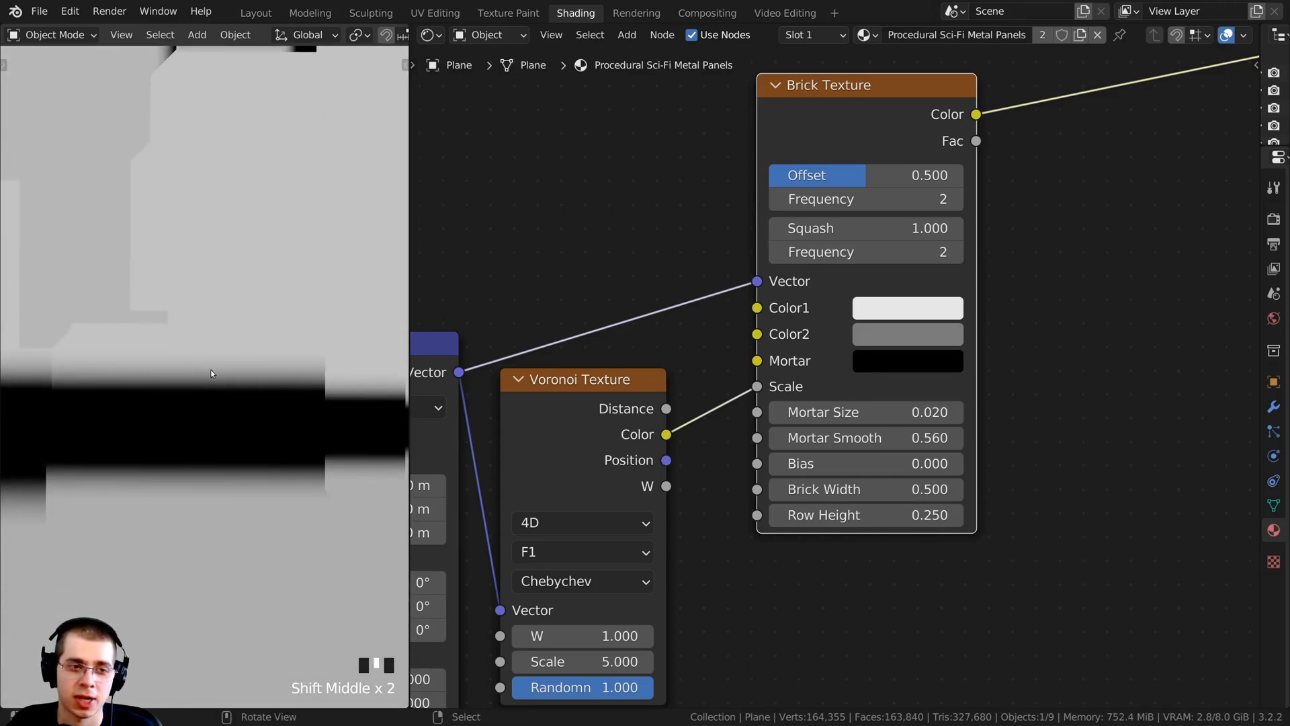
pyautogui.scroll(1, 209, 363)
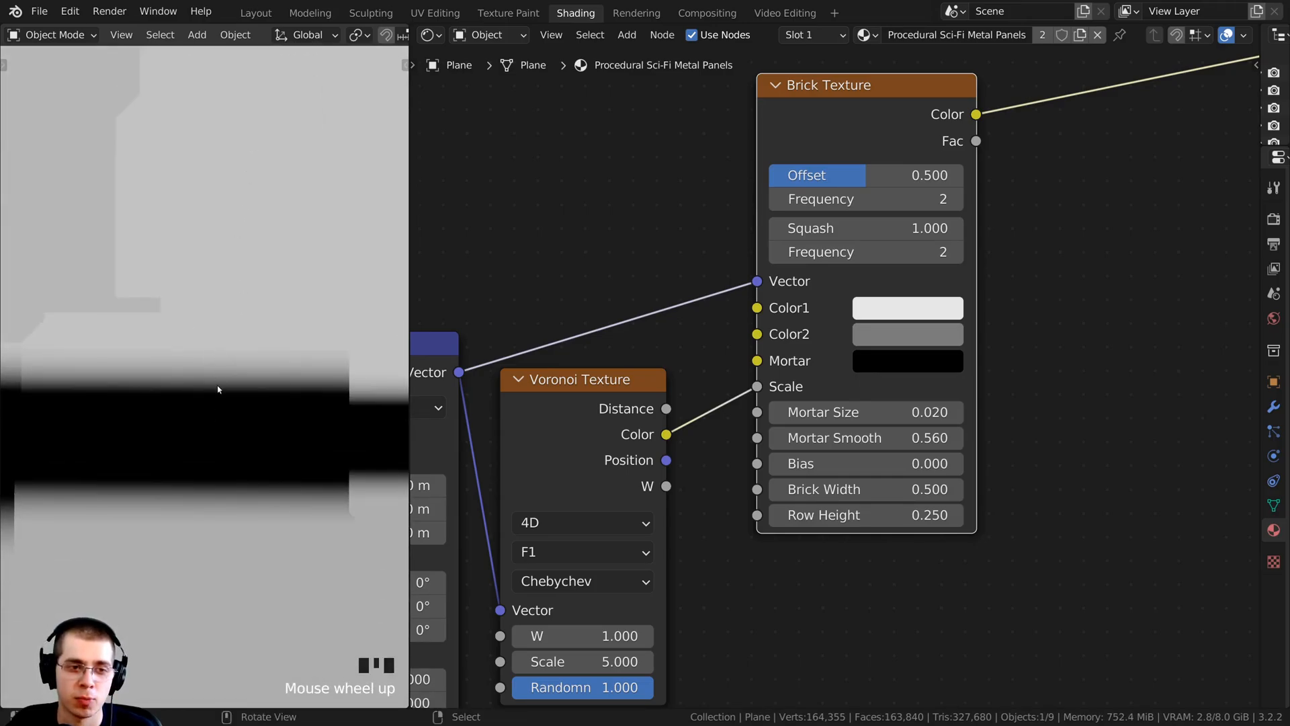
pyautogui.scroll(-7, 216, 388)
pyautogui.keyDown('shift'); pyautogui.moveTo(225, 361); pyautogui.dragTo(210, 415, button='middle'); pyautogui.keyUp('shift')
pyautogui.scroll(-3, 767, 351)
pyautogui.scroll(2, 848, 377)
# Connect the Brick Texture's Color output to the Principled BSDF's Base Color and preview the Principled BSDF
pyautogui.moveTo(850, 397); pyautogui.dragTo(853, 403, button='middle')
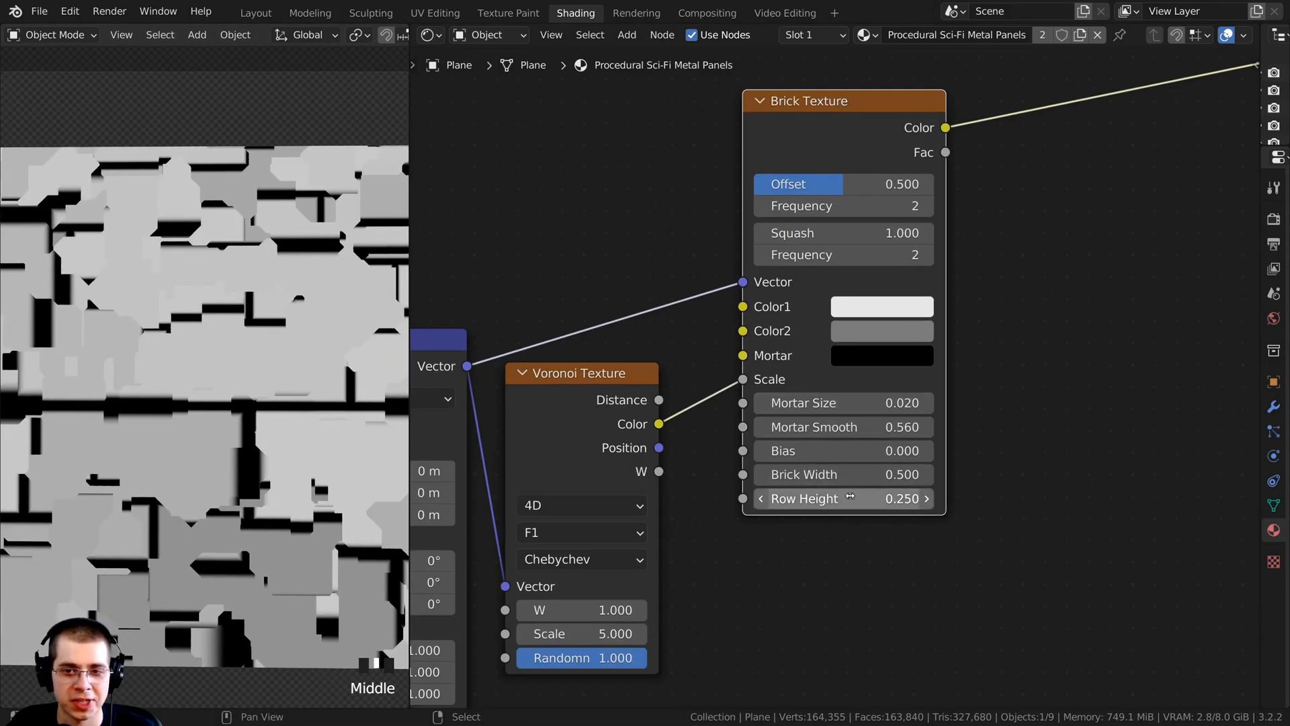
pyautogui.scroll(-1, 826, 350)
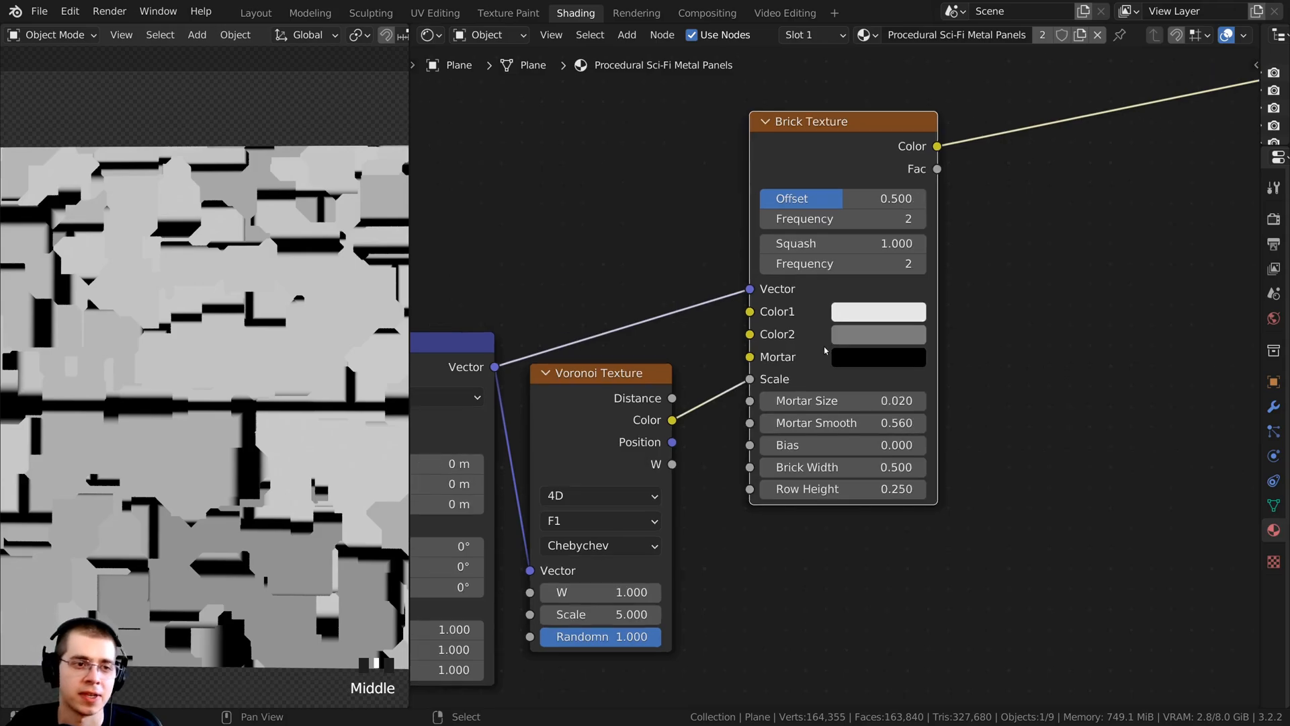
pyautogui.moveTo(836, 263); pyautogui.dragTo(801, 319, button='middle')
pyautogui.moveTo(756, 228); pyautogui.dragTo(755, 247, button='middle')
pyautogui.scroll(-2, 754, 247)
pyautogui.scroll(-1, 807, 242)
pyautogui.moveTo(874, 233); pyautogui.dragTo(800, 218, button='middle')
pyautogui.moveTo(797, 215); pyautogui.dragTo(1116, 235)
pyautogui.scroll(-2, 1127, 199)
pyautogui.moveTo(1127, 199); pyautogui.dragTo(989, 225, button='middle')
pyautogui.scroll(1, 989, 224)
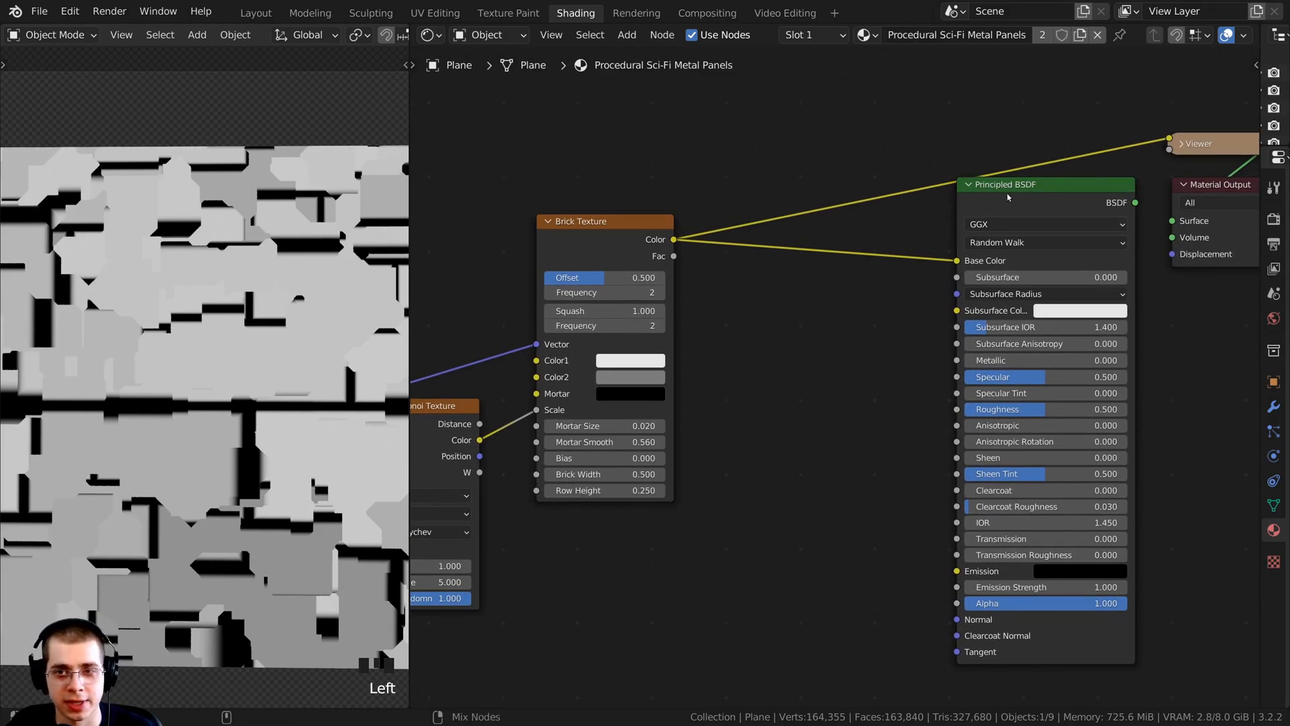
pyautogui.keyDown('ctrl'); pyautogui.keyDown('shift'); pyautogui.click(1001, 198); pyautogui.keyUp('shift'); pyautogui.keyUp('ctrl')
# Set the Brick Texture's Color1 to pure white (FFFFFF)
pyautogui.scroll(2, 726, 201)
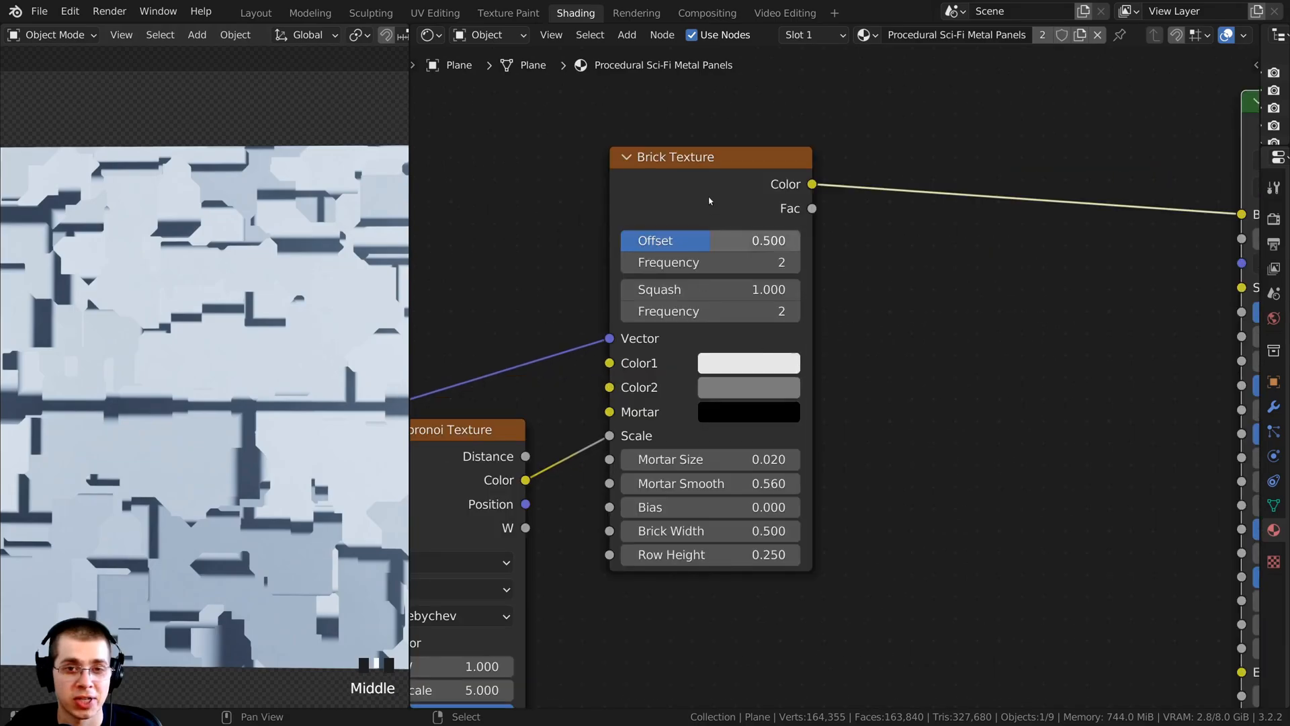
pyautogui.scroll(-2, 699, 296)
pyautogui.scroll(1, 695, 300)
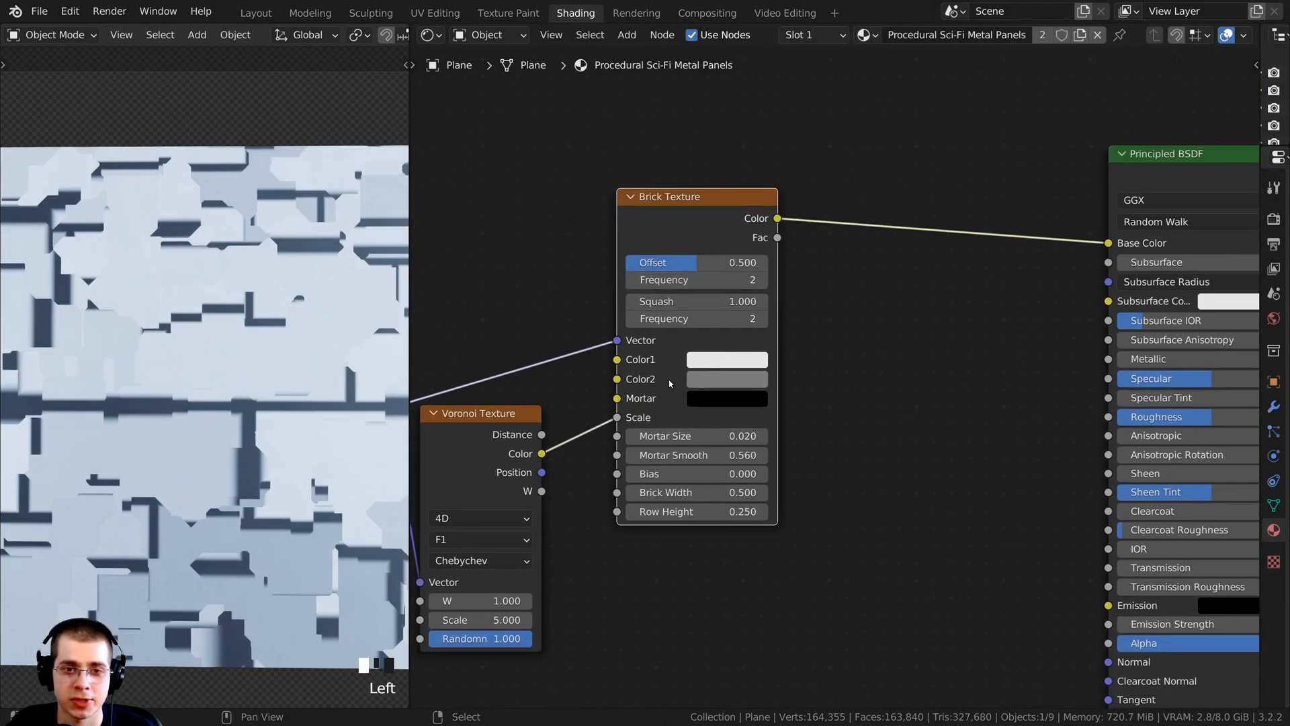
pyautogui.scroll(1, 694, 378)
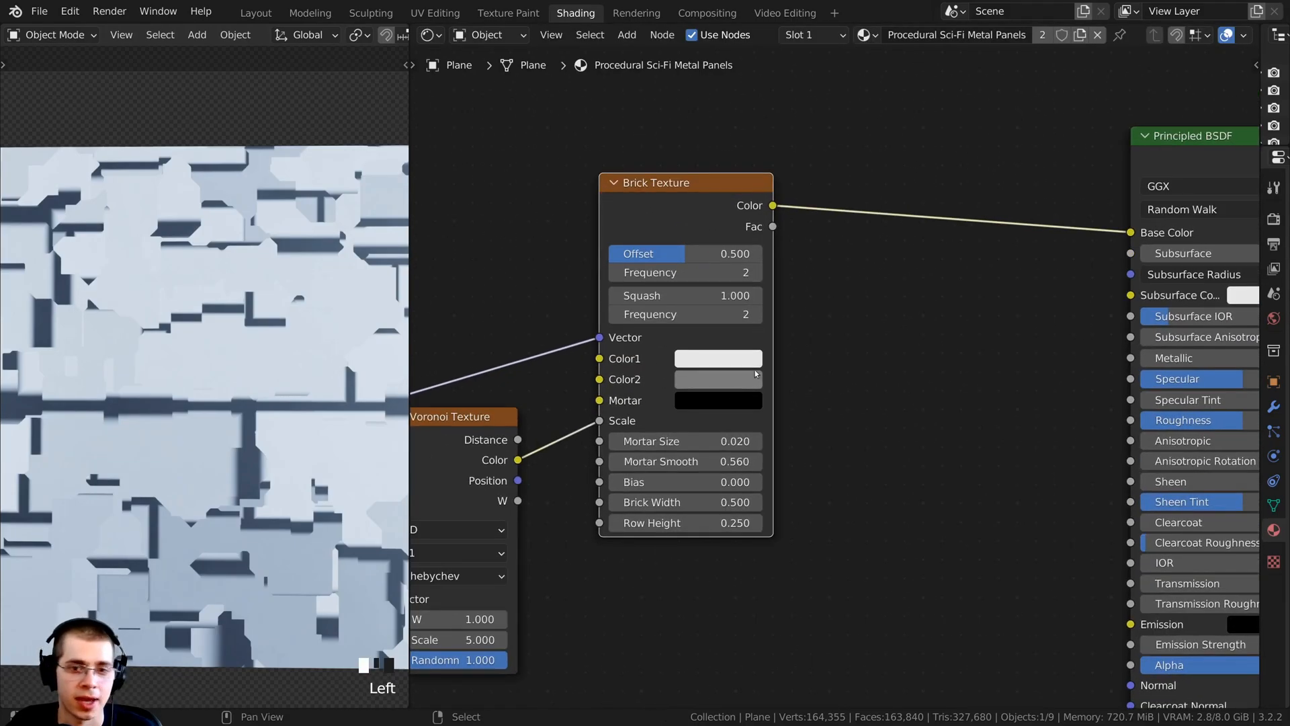
pyautogui.click(699, 366)
pyautogui.moveTo(837, 117); pyautogui.dragTo(838, 89)
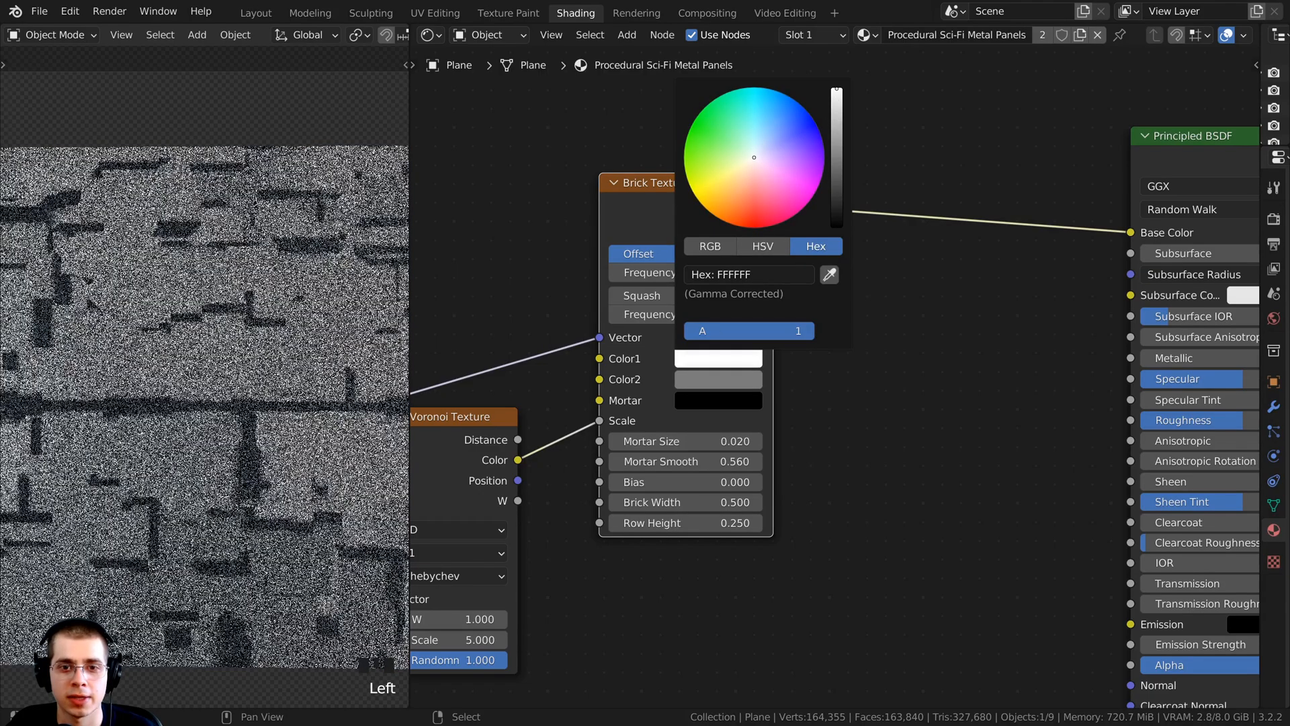
# Darken the Brick Texture's Color2 to a dark grey while previewing the Brick Texture's Color directly
pyautogui.click(736, 376)
pyautogui.click(837, 185)
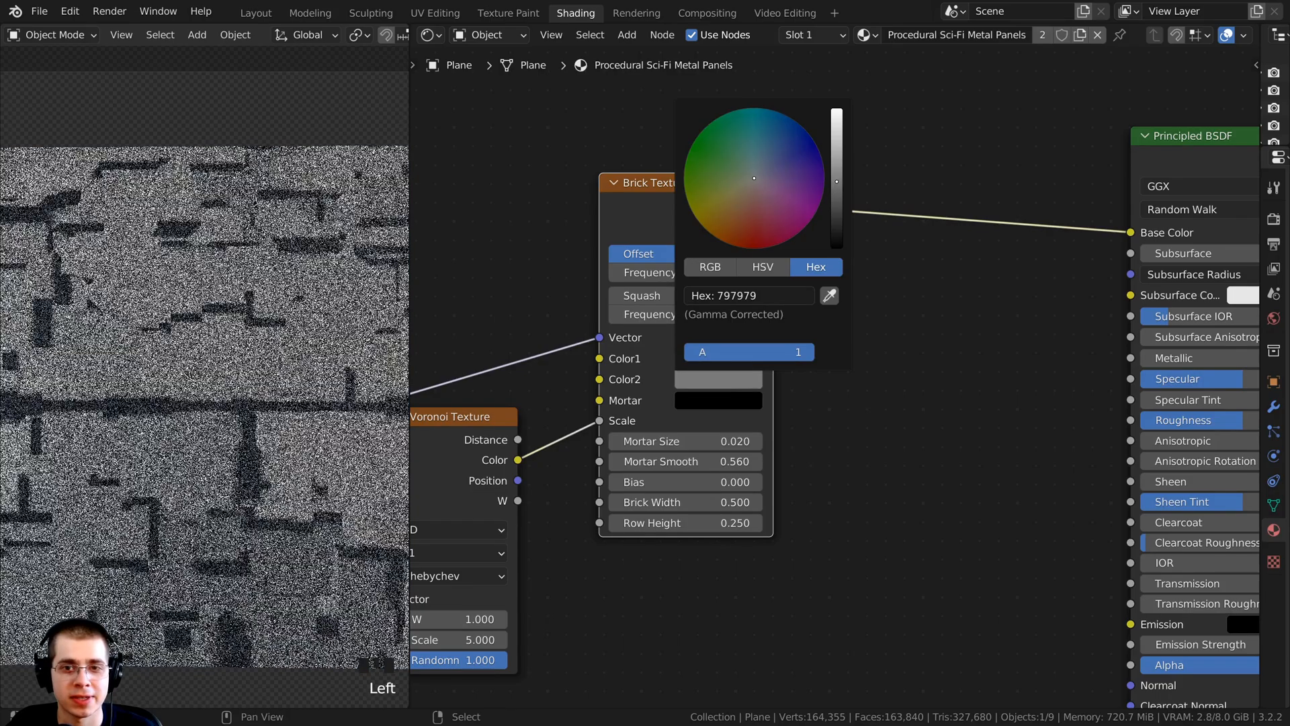
pyautogui.moveTo(837, 183); pyautogui.dragTo(838, 192)
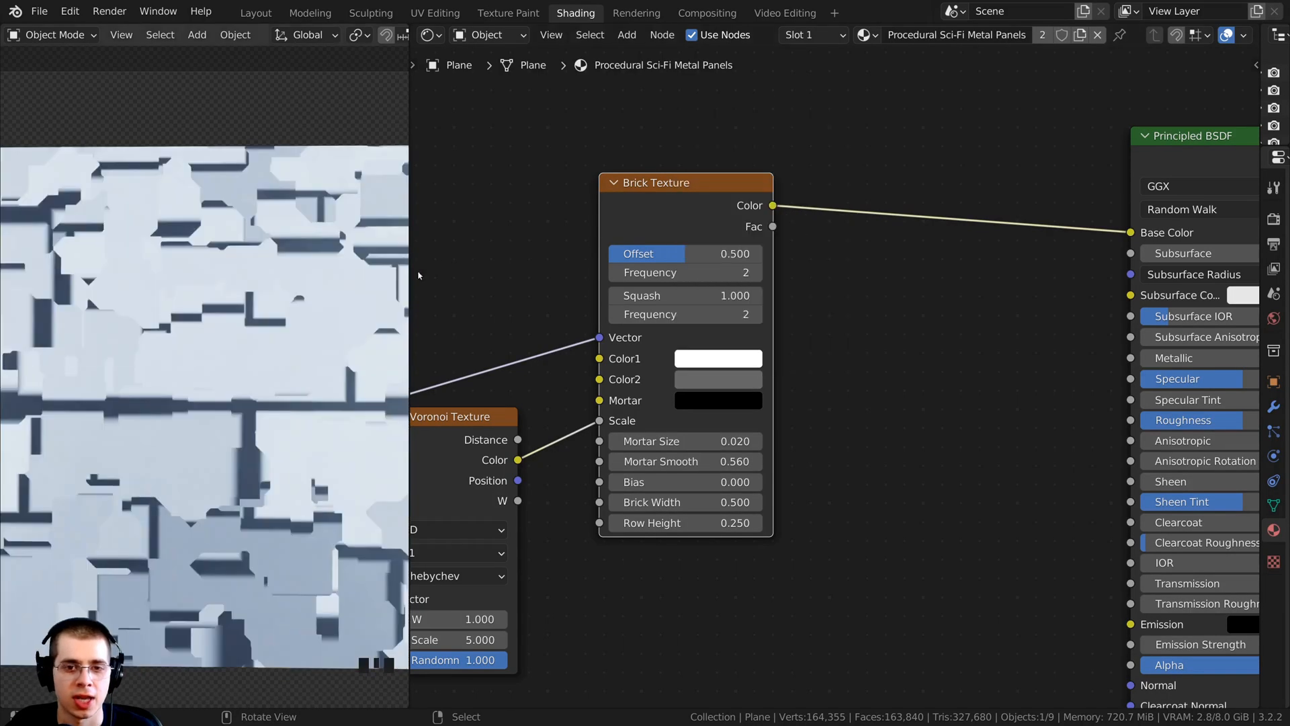
pyautogui.keyDown('ctrl'); pyautogui.keyDown('shift'); pyautogui.click(687, 200); pyautogui.keyUp('shift'); pyautogui.keyUp('ctrl')
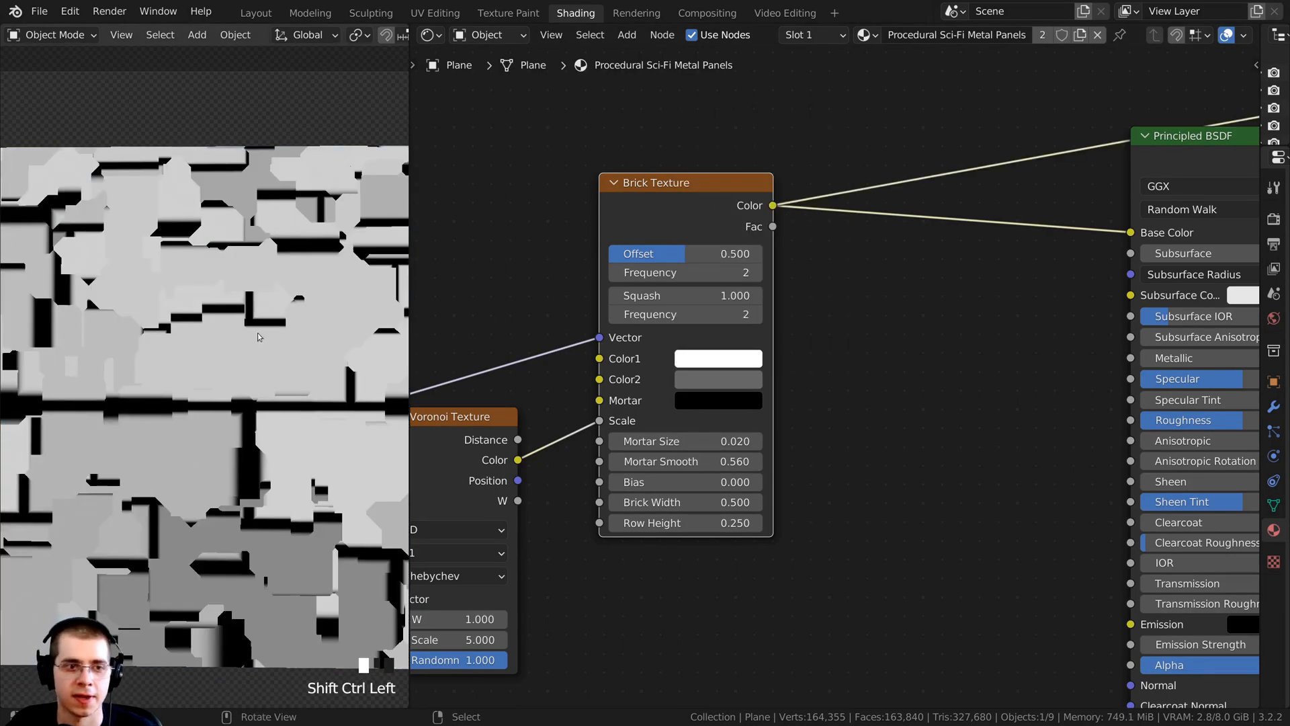
pyautogui.click(710, 385)
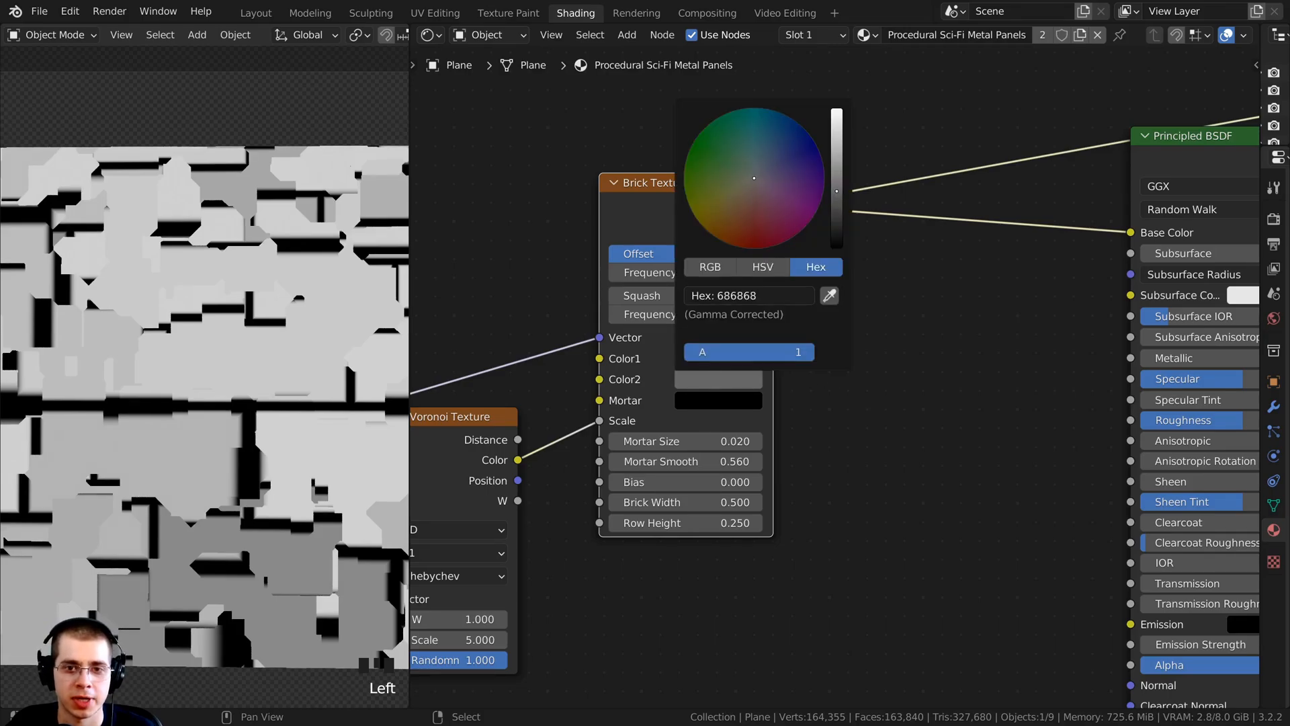
pyautogui.scroll(3, 739, 376)
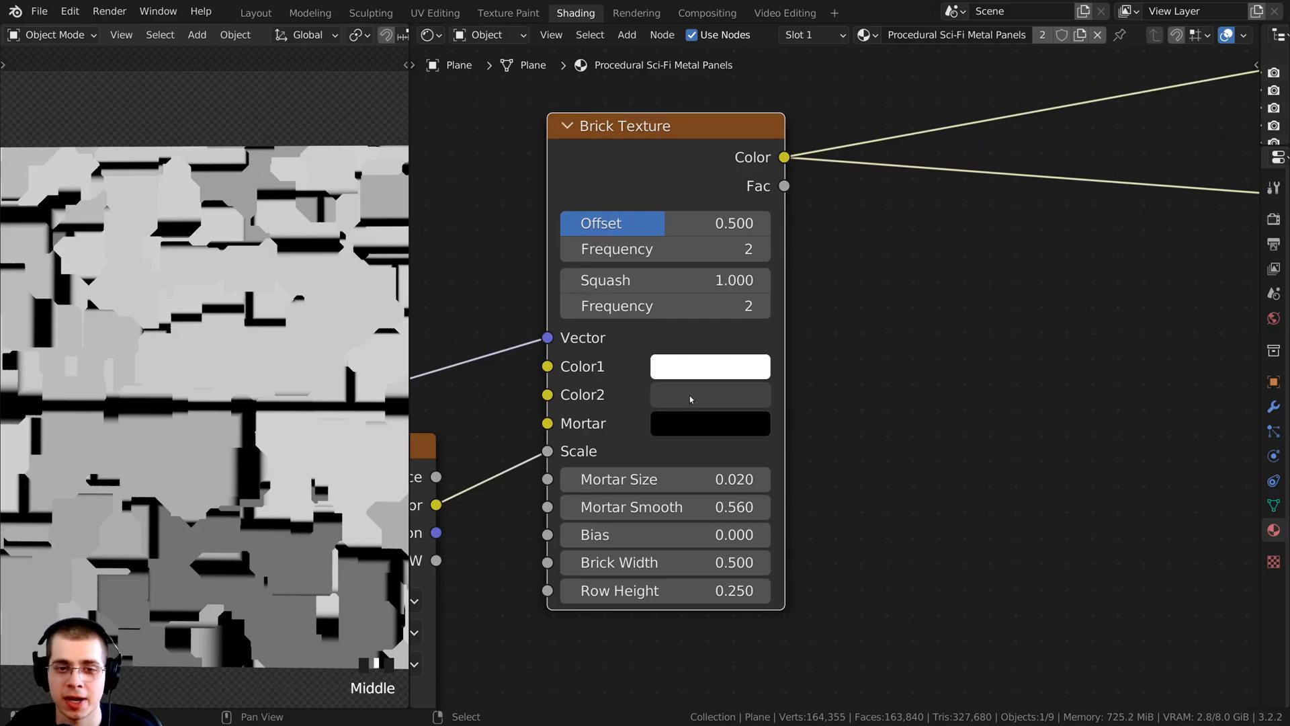
pyautogui.click(699, 402)
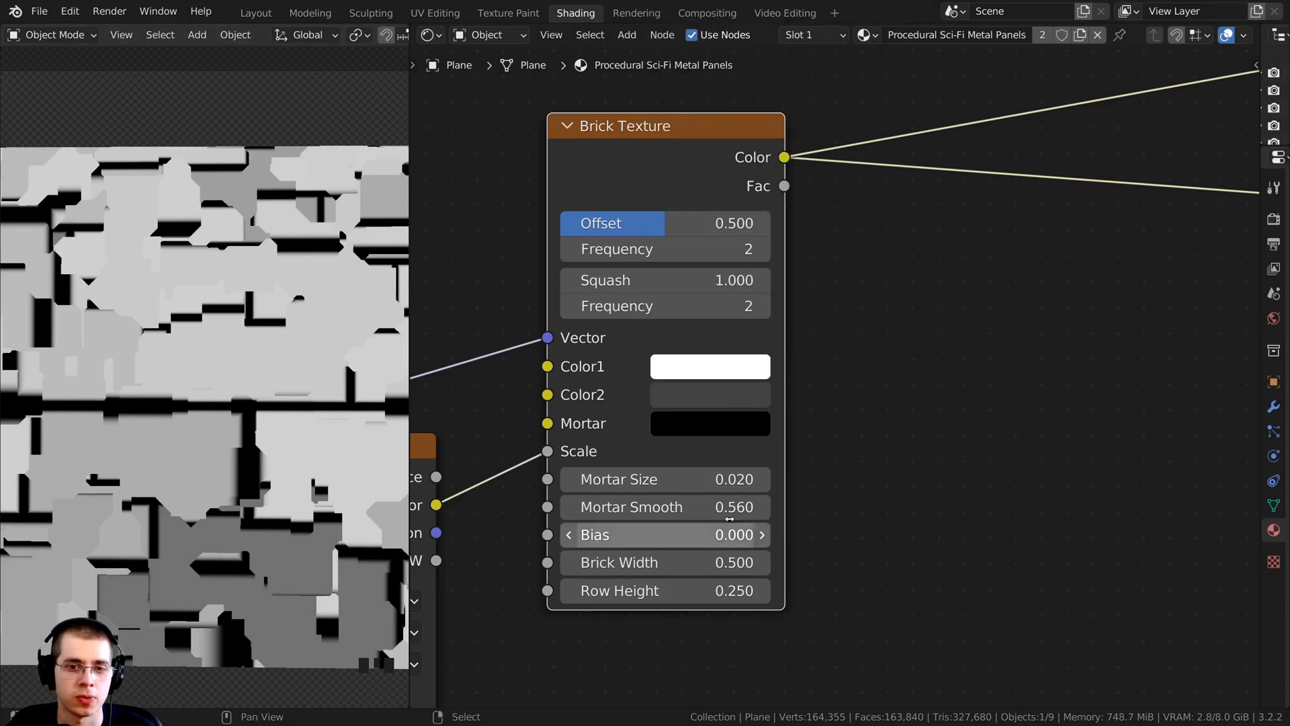
# Lighten the Brick Texture's Mortar color to a very dark grey (1F1F1F)
pyautogui.moveTo(631, 429); pyautogui.dragTo(624, 434, button='middle')
pyautogui.click(710, 435)
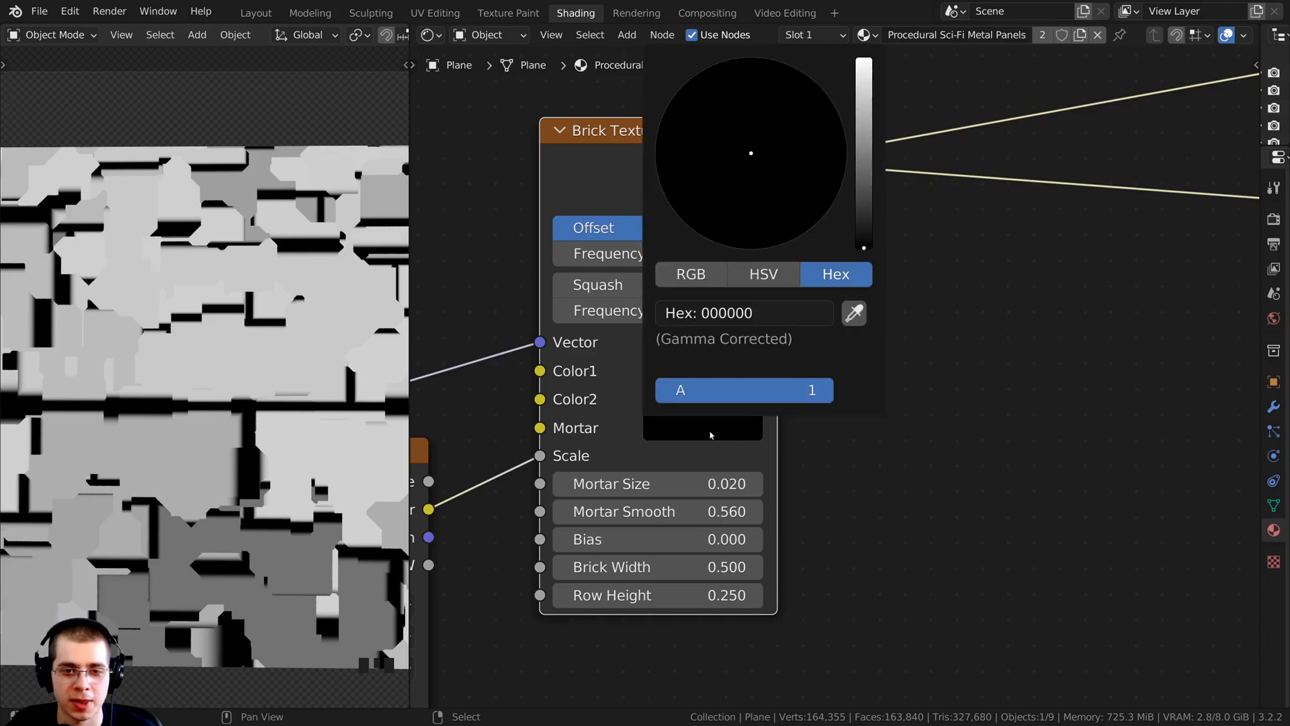
pyautogui.moveTo(863, 245); pyautogui.dragTo(864, 228)
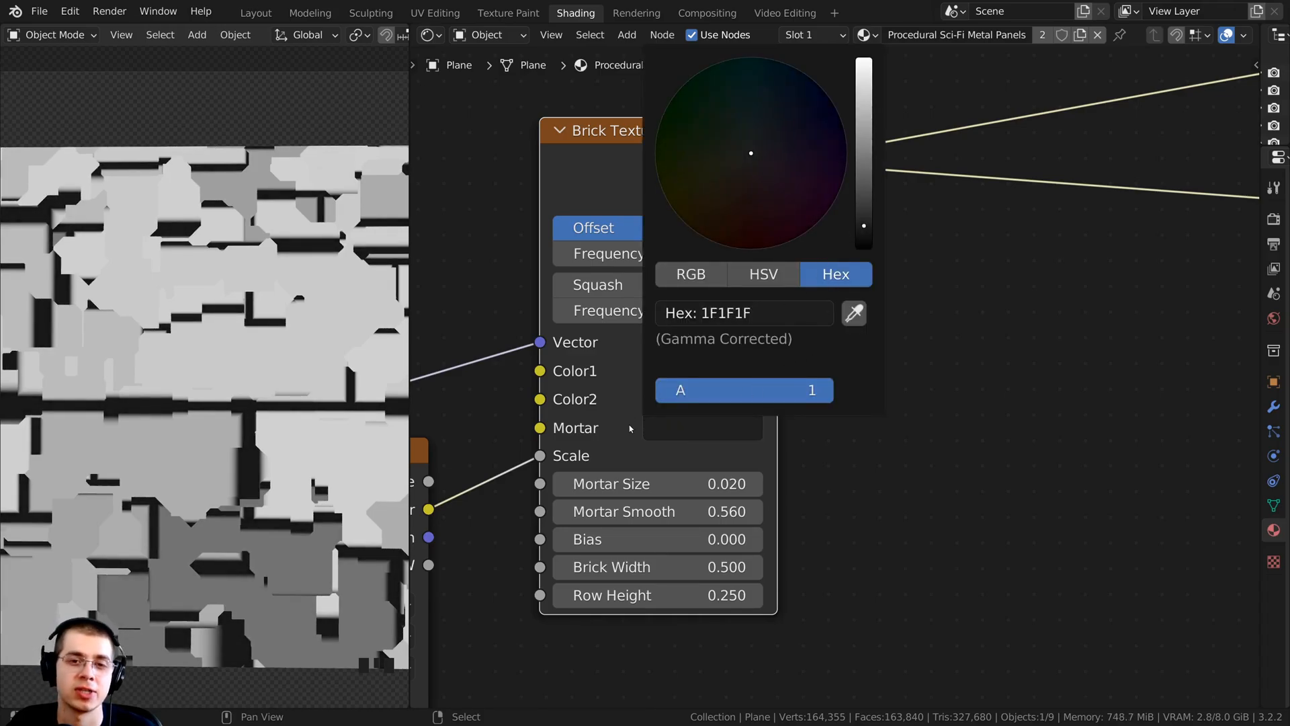
pyautogui.click(669, 434)
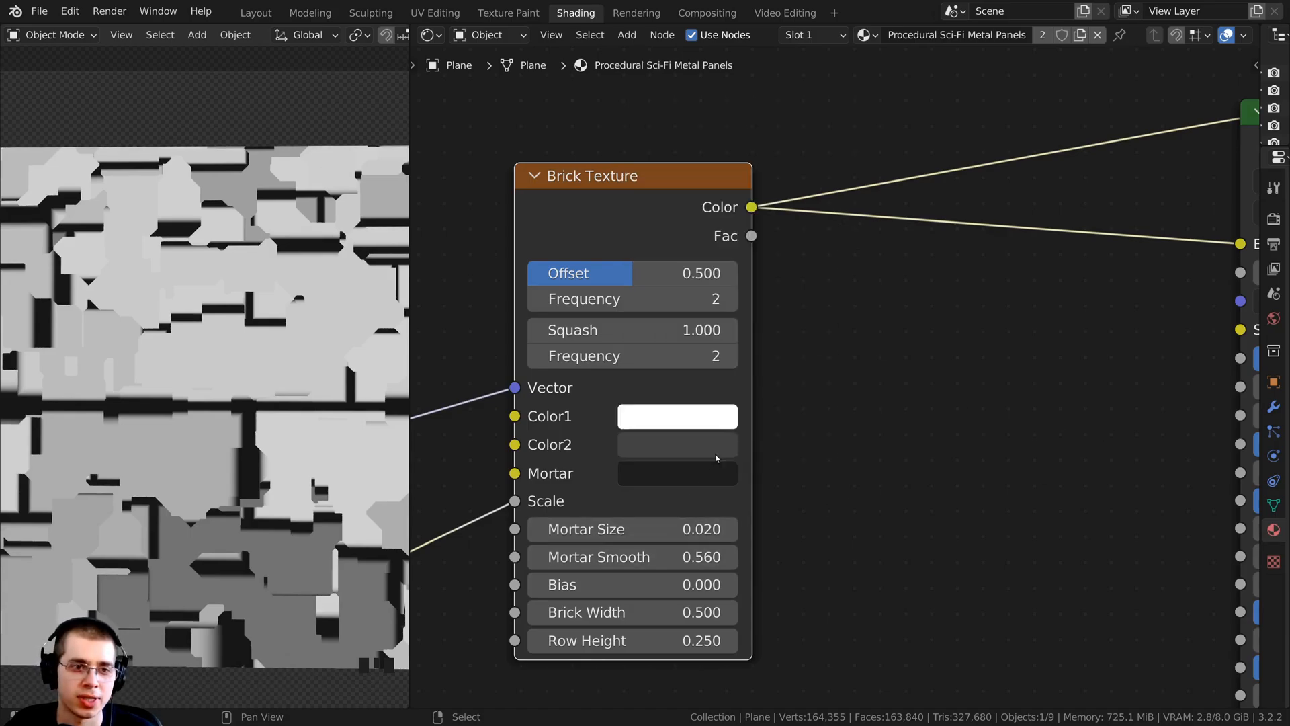
# Switch the preview back to the Principled BSDF and check the shaded material on the cube
pyautogui.scroll(-5, 913, 360)
pyautogui.moveTo(1040, 243); pyautogui.dragTo(1020, 254, button='middle')
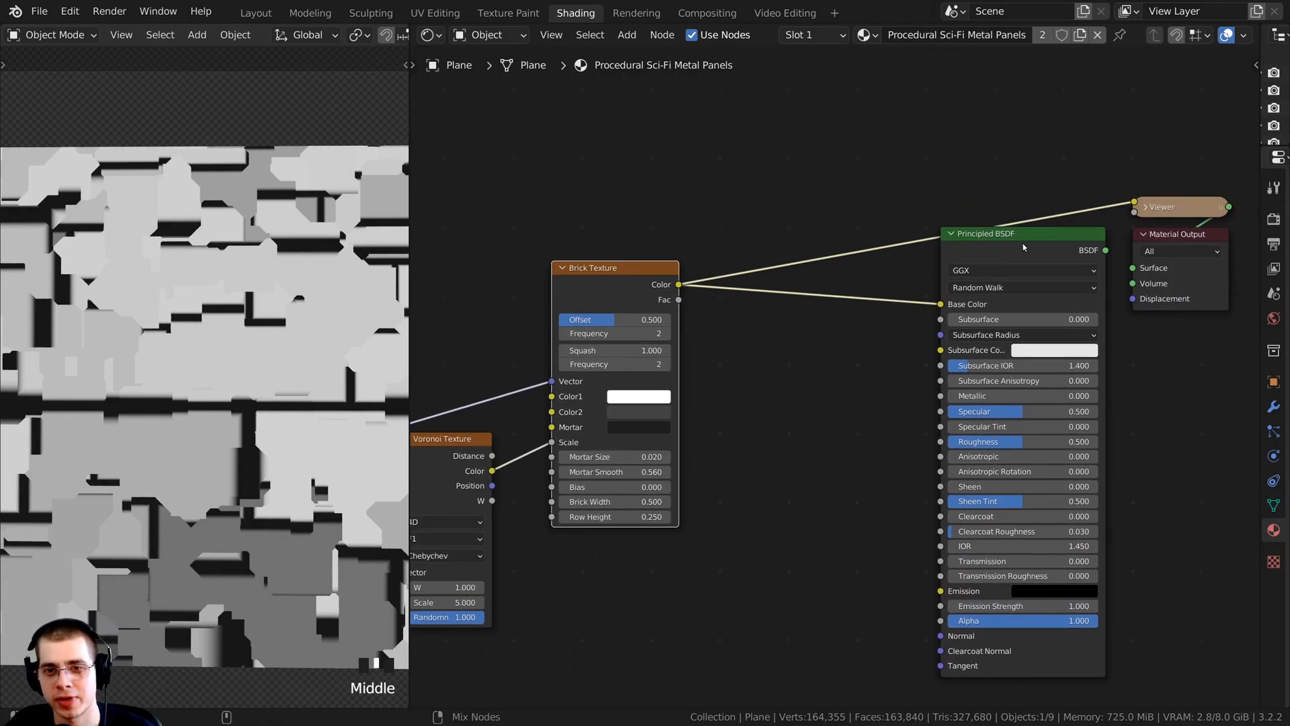
pyautogui.keyDown('ctrl'); pyautogui.keyDown('shift'); pyautogui.click(1023, 247); pyautogui.keyUp('shift'); pyautogui.keyUp('ctrl')
pyautogui.scroll(-7, 149, 430)
pyautogui.scroll(1, 150, 430)
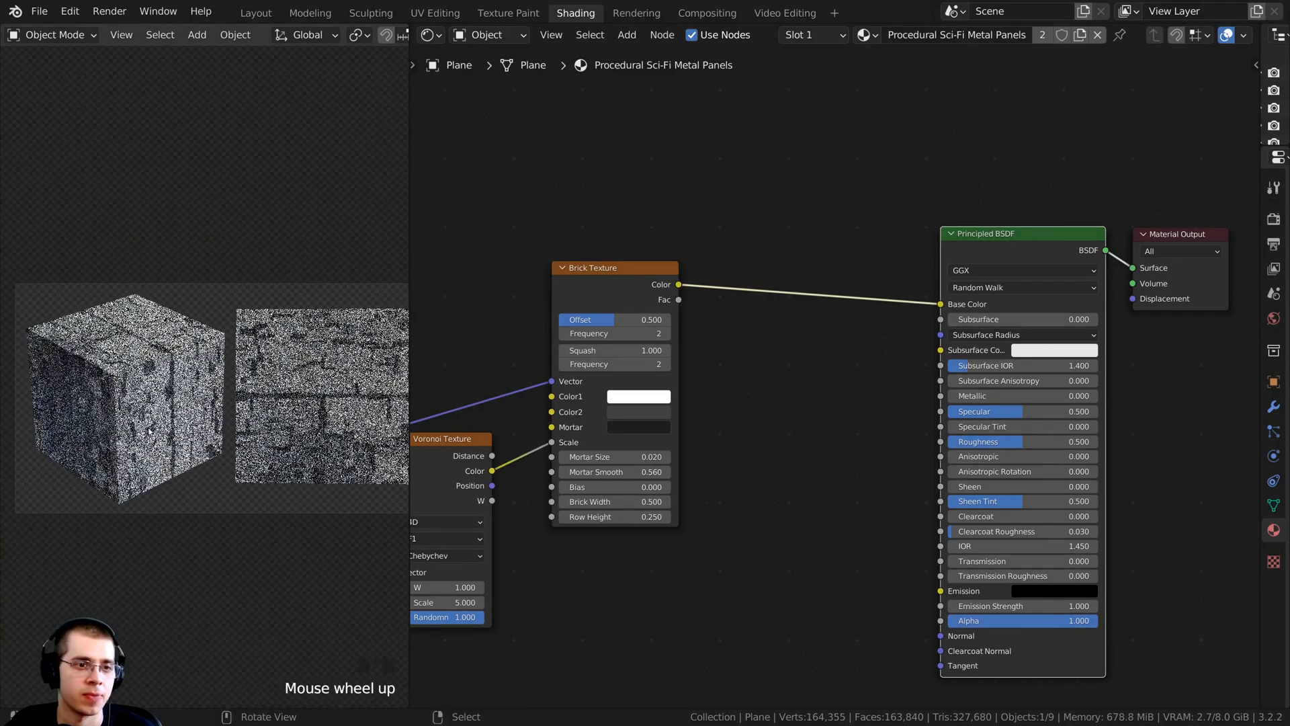
pyautogui.scroll(3, 149, 431)
pyautogui.keyDown('shift'); pyautogui.moveTo(149, 430); pyautogui.dragTo(300, 276, button='middle'); pyautogui.keyUp('shift')
pyautogui.scroll(2, 795, 374)
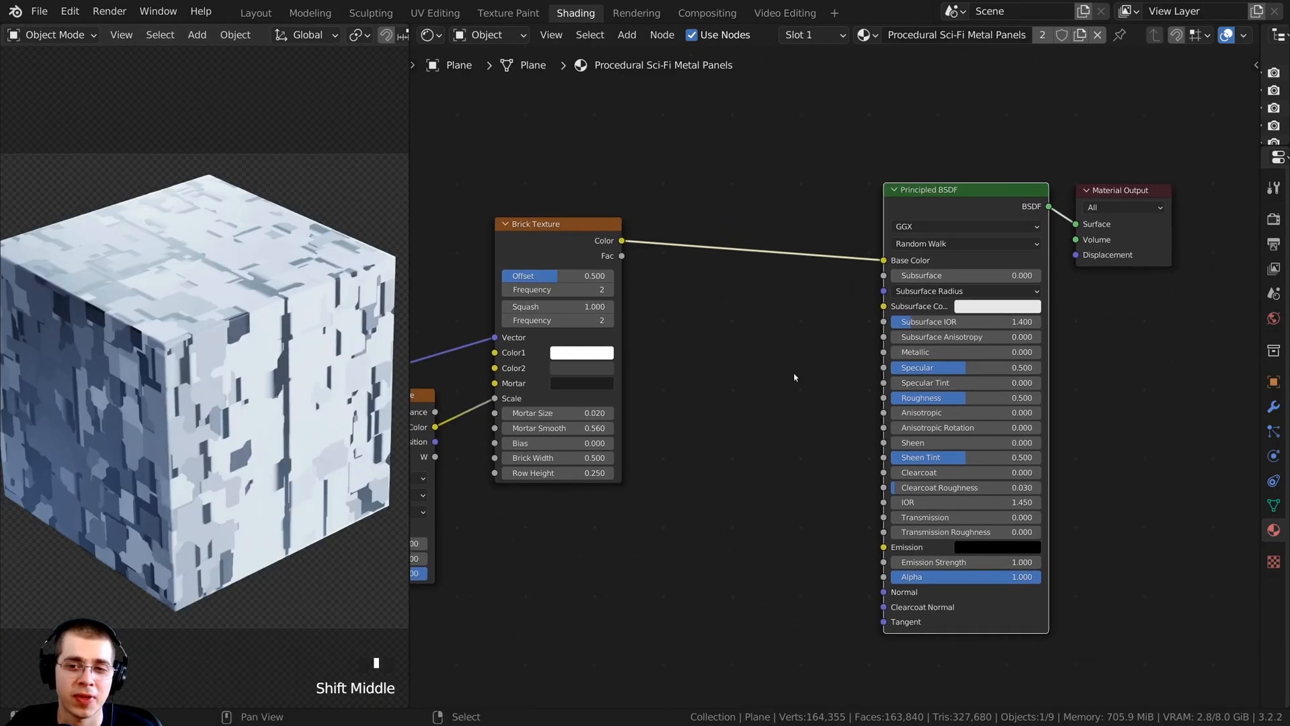
# Set the Principled BSDF's Metallic to 1
pyautogui.keyDown('shift'); pyautogui.moveTo(900, 398); pyautogui.dragTo(754, 406, button='middle'); pyautogui.keyUp('shift')
pyautogui.scroll(2, 811, 362)
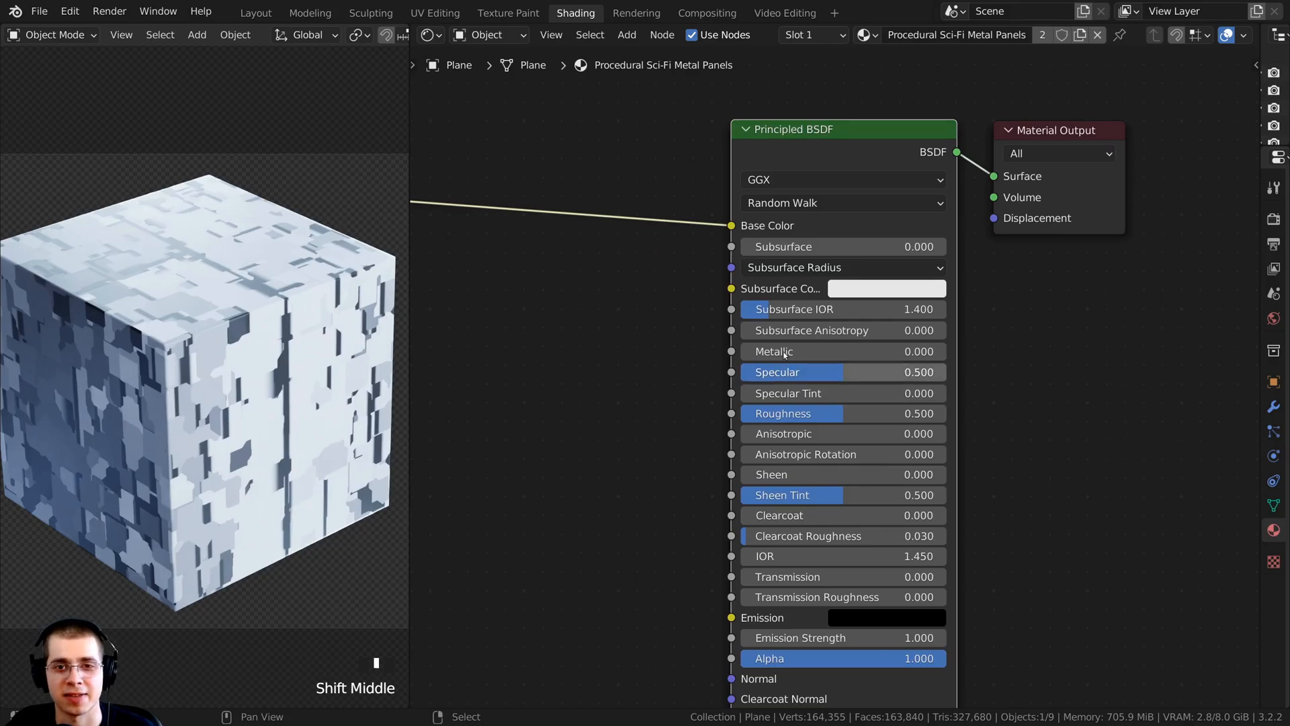
pyautogui.scroll(2, 785, 354)
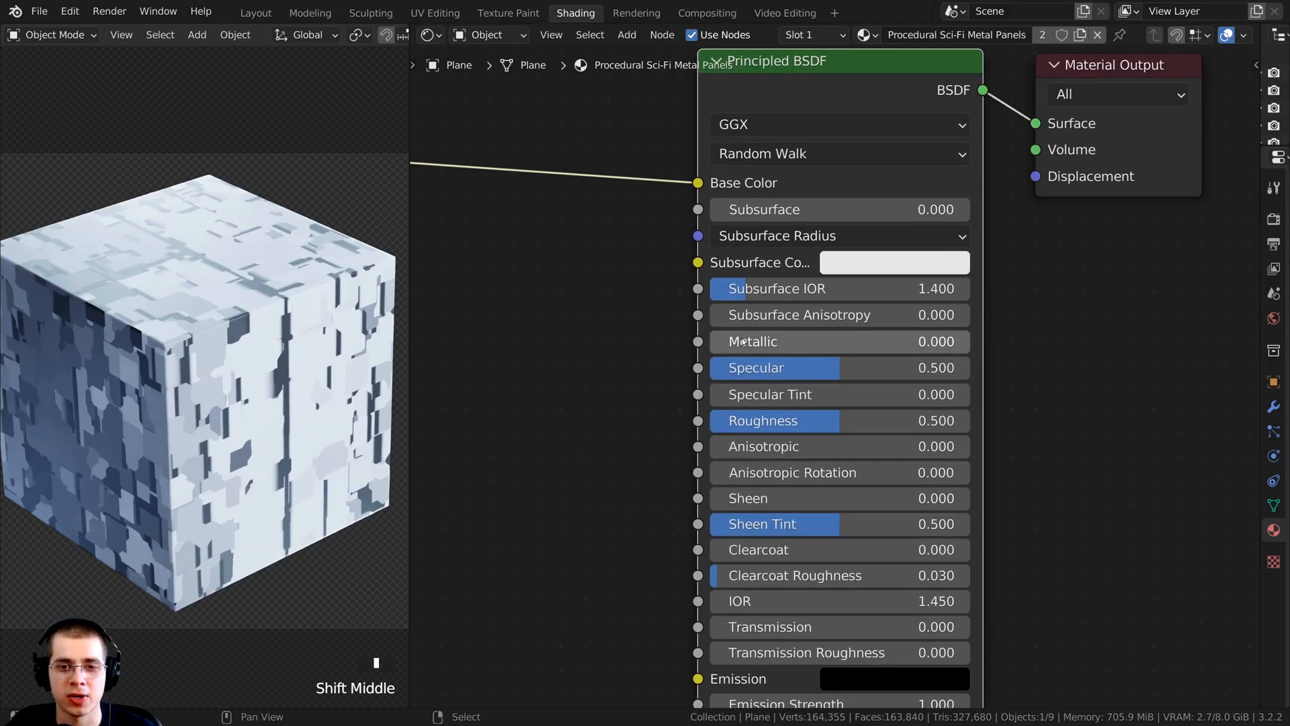
pyautogui.moveTo(739, 341); pyautogui.dragTo(968, 341)
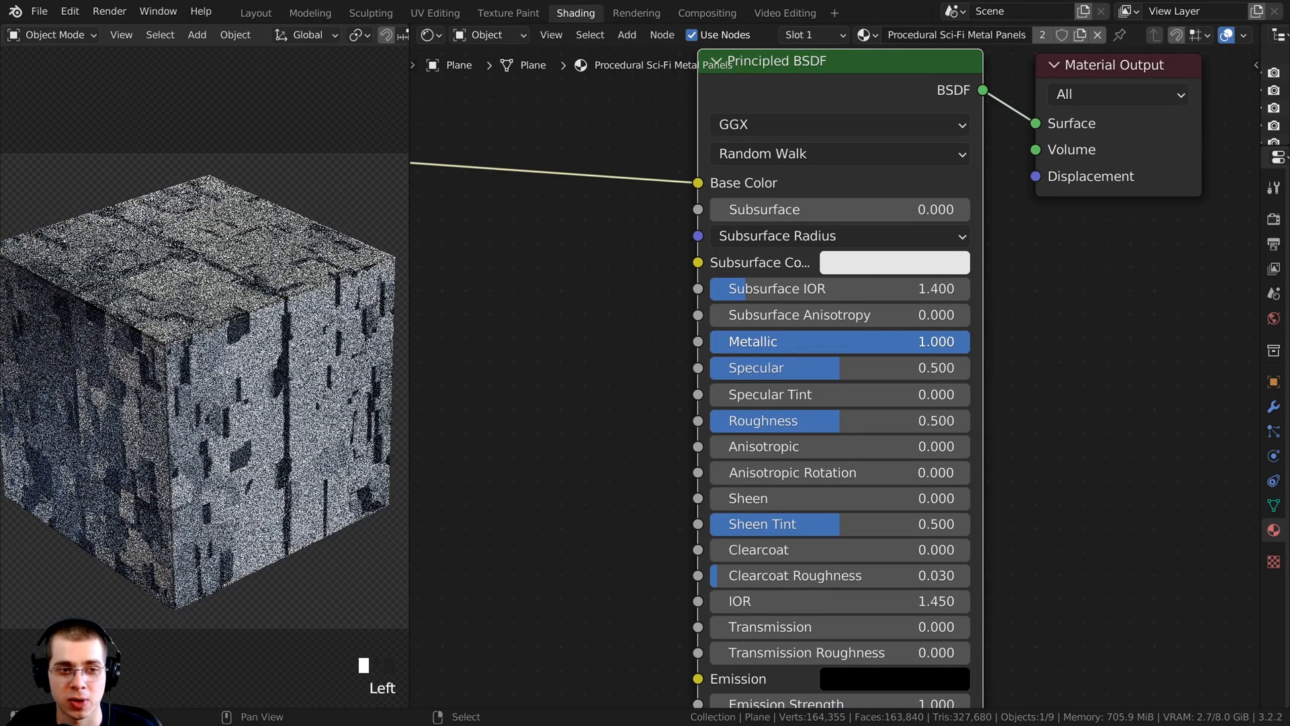
# Examine the metallic panels on the plane and up close on the cube
pyautogui.scroll(-4, 145, 330)
pyautogui.scroll(2, 115, 403)
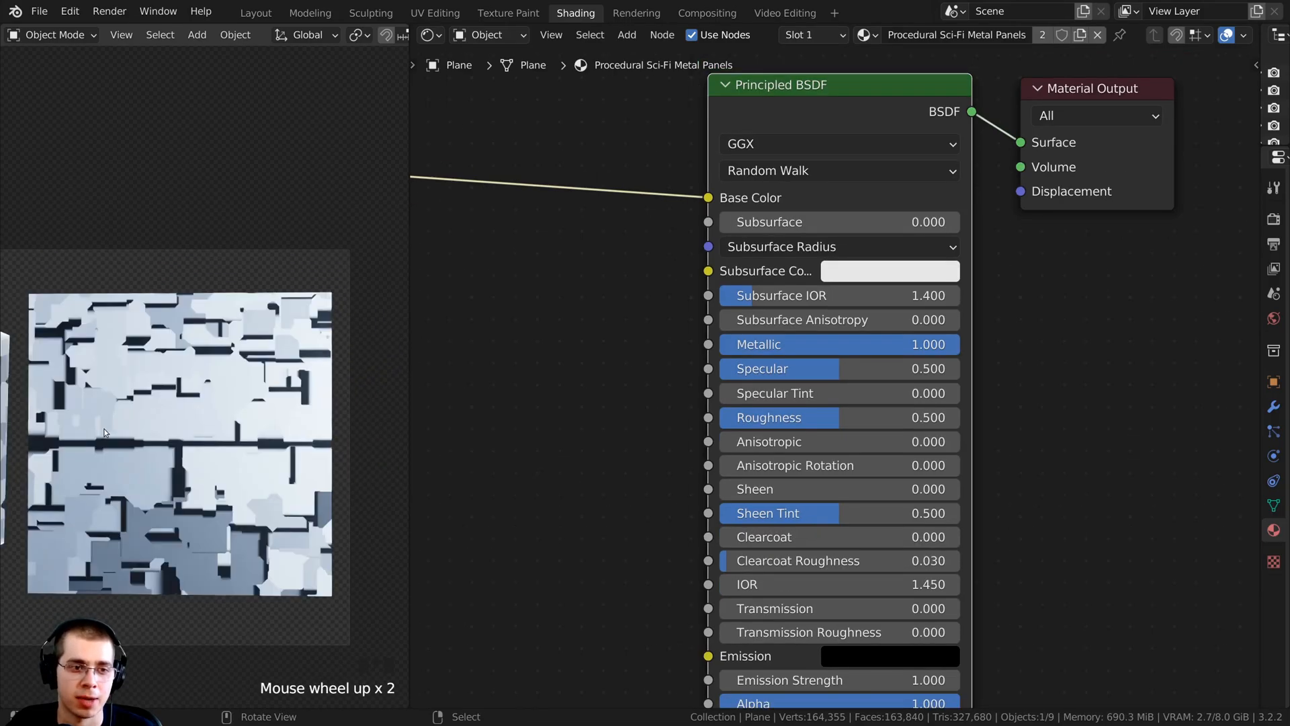
pyautogui.scroll(1, 109, 418)
pyautogui.scroll(1, 109, 418)
pyautogui.keyDown('shift'); pyautogui.moveTo(111, 415); pyautogui.dragTo(94, 406, button='middle'); pyautogui.keyUp('shift')
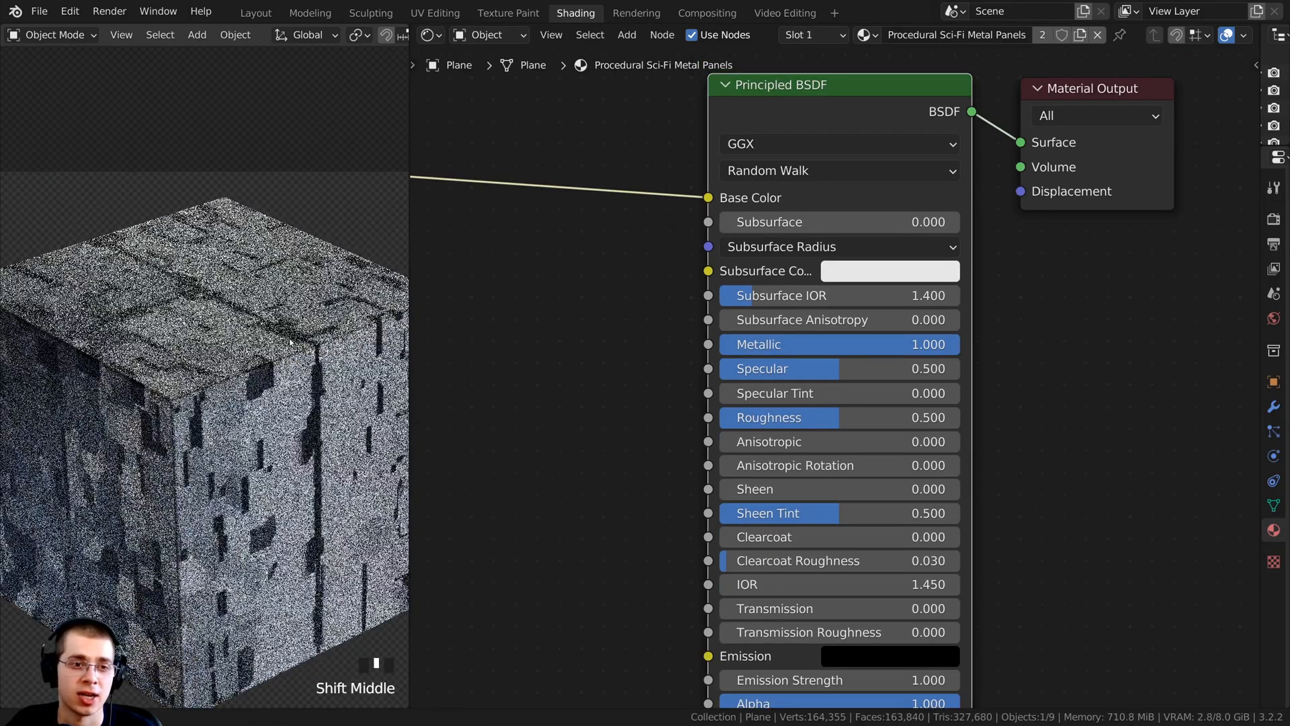
pyautogui.scroll(-3, 670, 285)
pyautogui.moveTo(671, 286); pyautogui.dragTo(803, 293, button='middle')
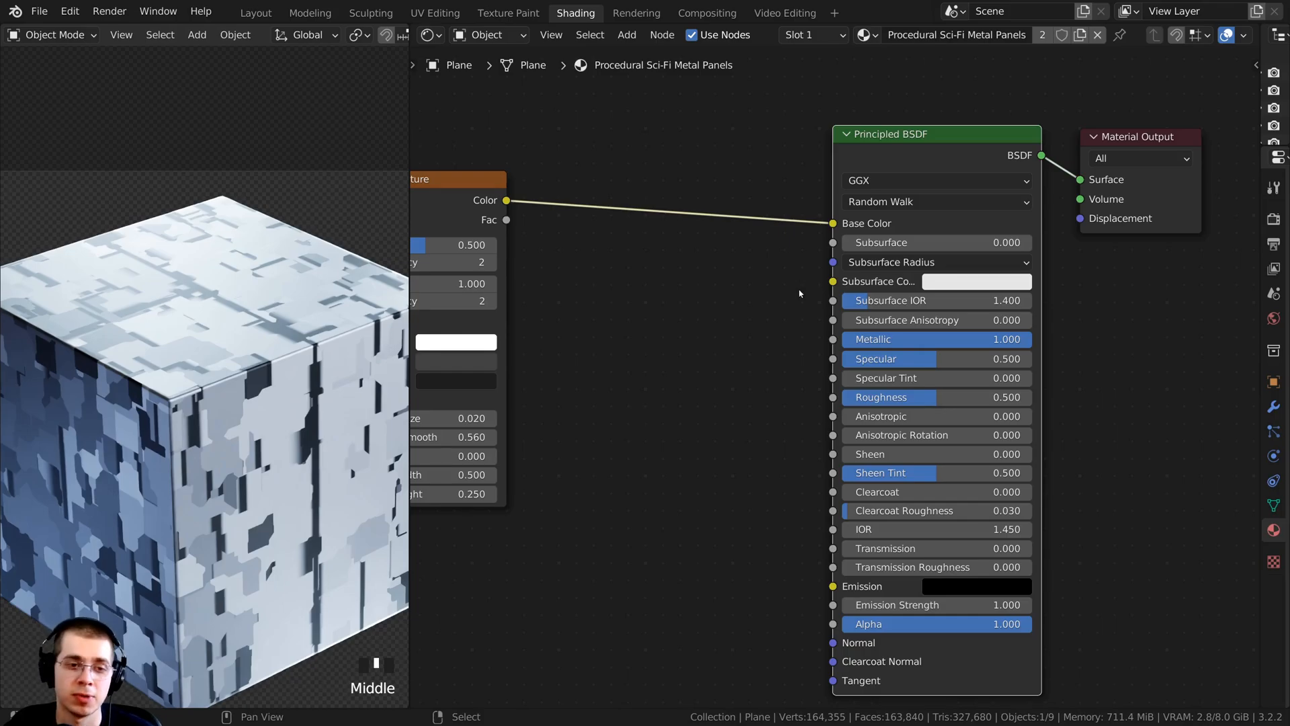
pyautogui.keyDown('shift'); pyautogui.moveTo(289, 356); pyautogui.dragTo(279, 351, button='middle'); pyautogui.keyUp('shift')
pyautogui.scroll(3, 279, 351)
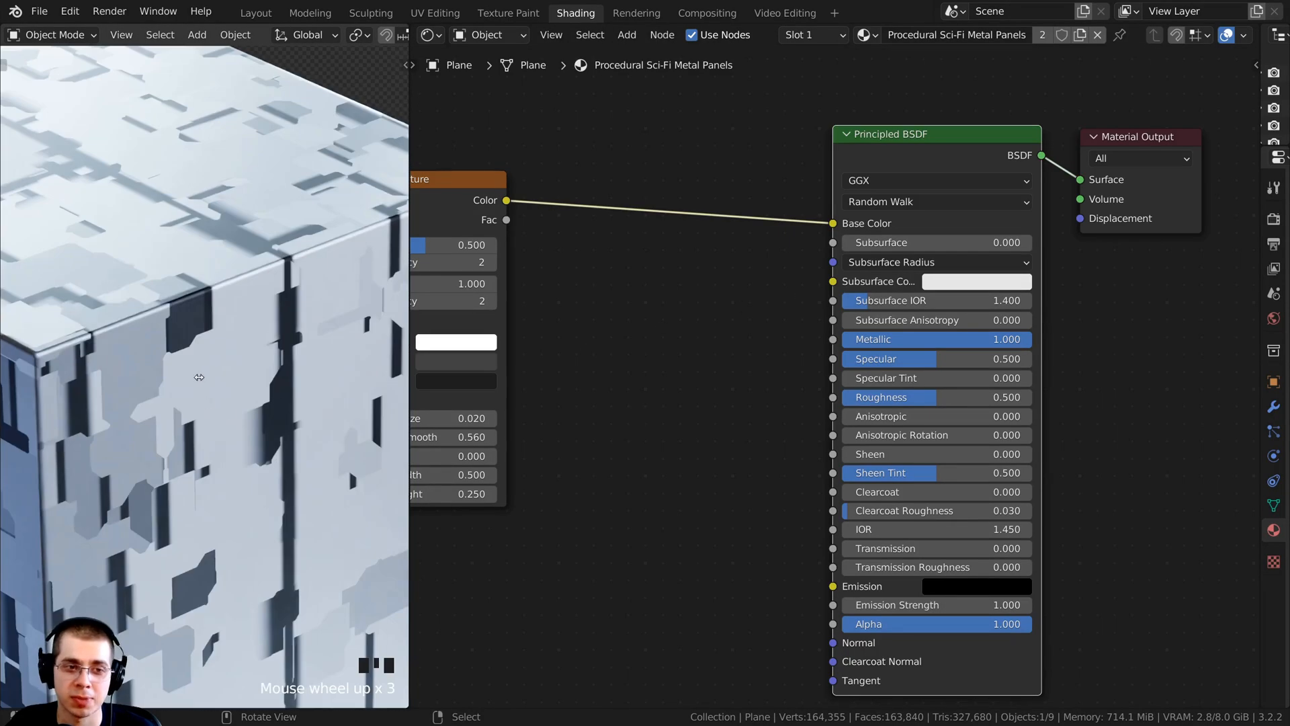
pyautogui.scroll(1, 280, 351)
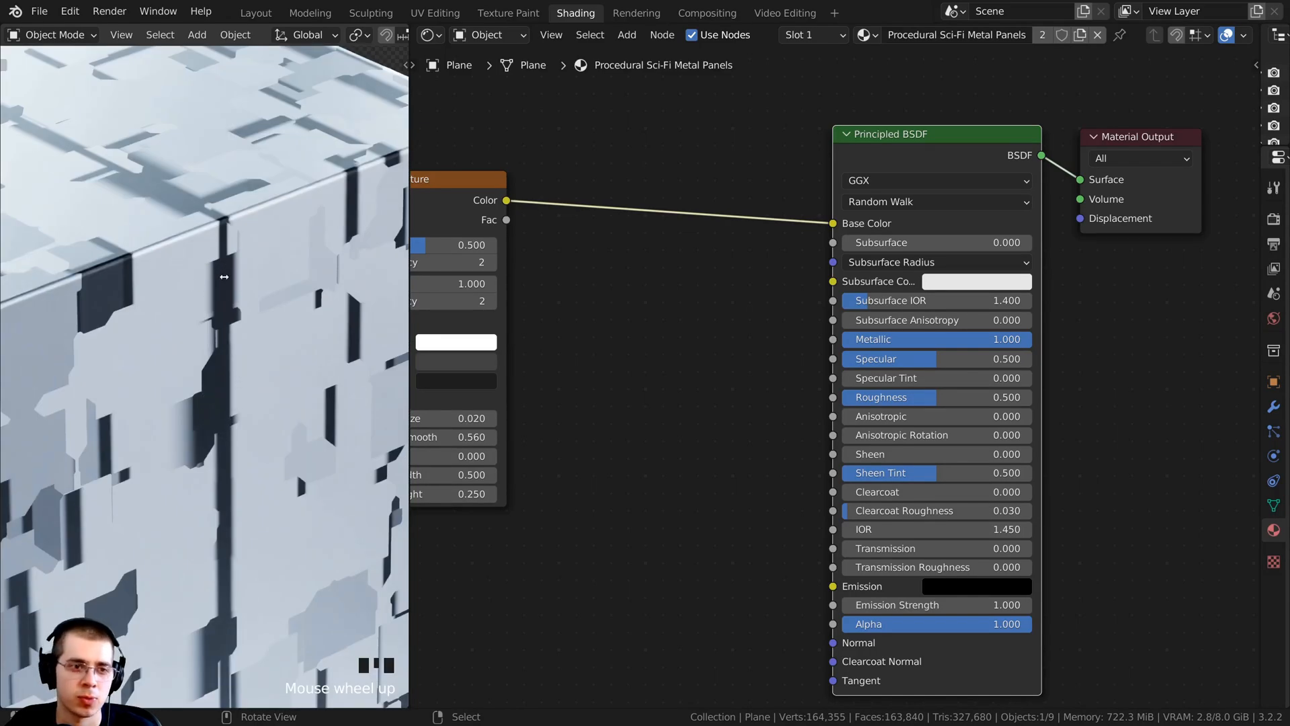
# Connect the Brick Texture's Color output to the Principled BSDF's Metallic input and check the result on the cube
pyautogui.scroll(-2, 720, 365)
pyautogui.scroll(1, 719, 365)
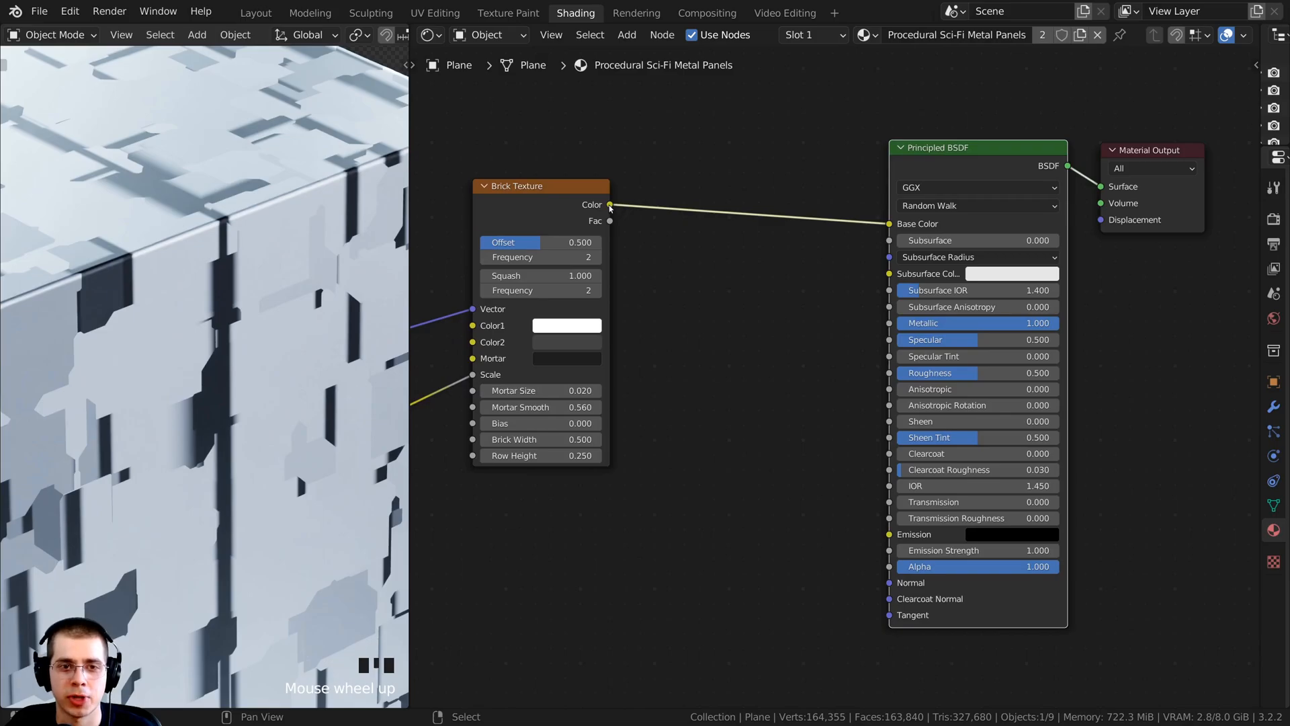
pyautogui.moveTo(611, 205); pyautogui.dragTo(889, 323)
pyautogui.scroll(-3, 208, 460)
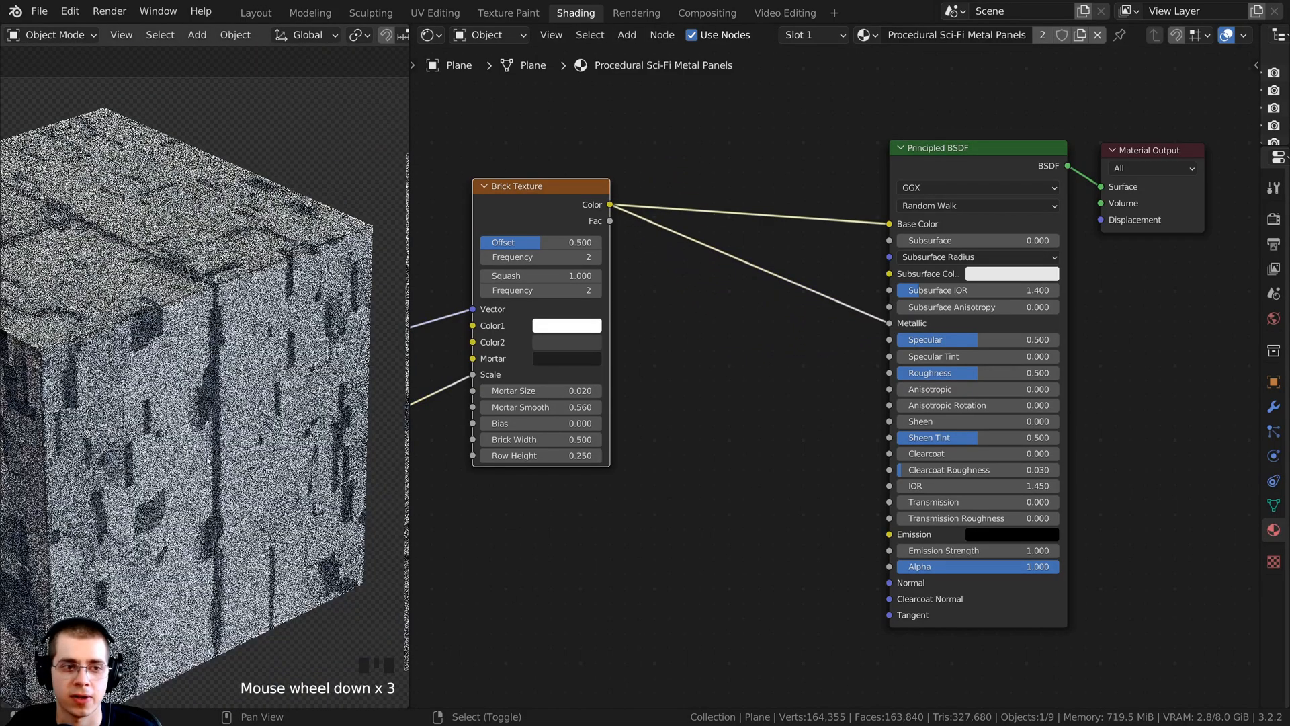
pyautogui.moveTo(208, 460); pyautogui.dragTo(262, 293, button='middle')
pyautogui.scroll(-1, 262, 292)
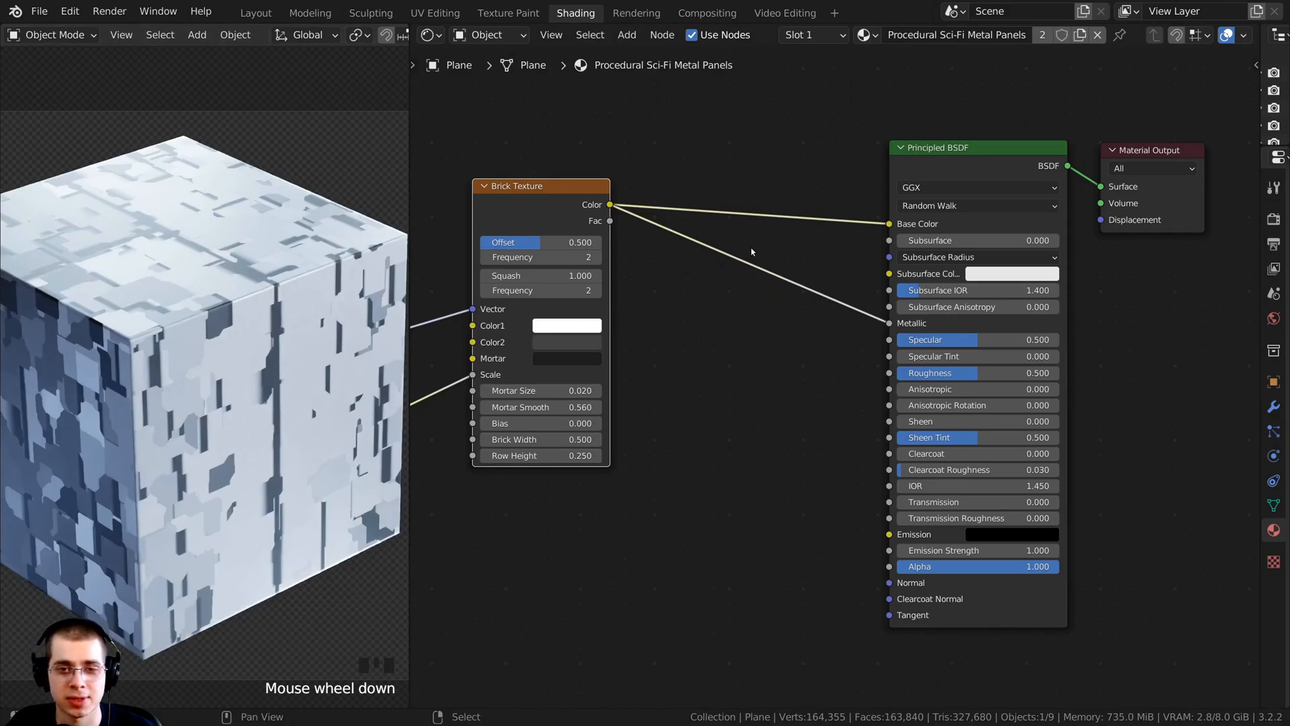
# Insert a ColorRamp node into the link between the Brick Texture's Color output and the Principled BSDF's Metallic input
pyautogui.hotkey('shift', 'a')
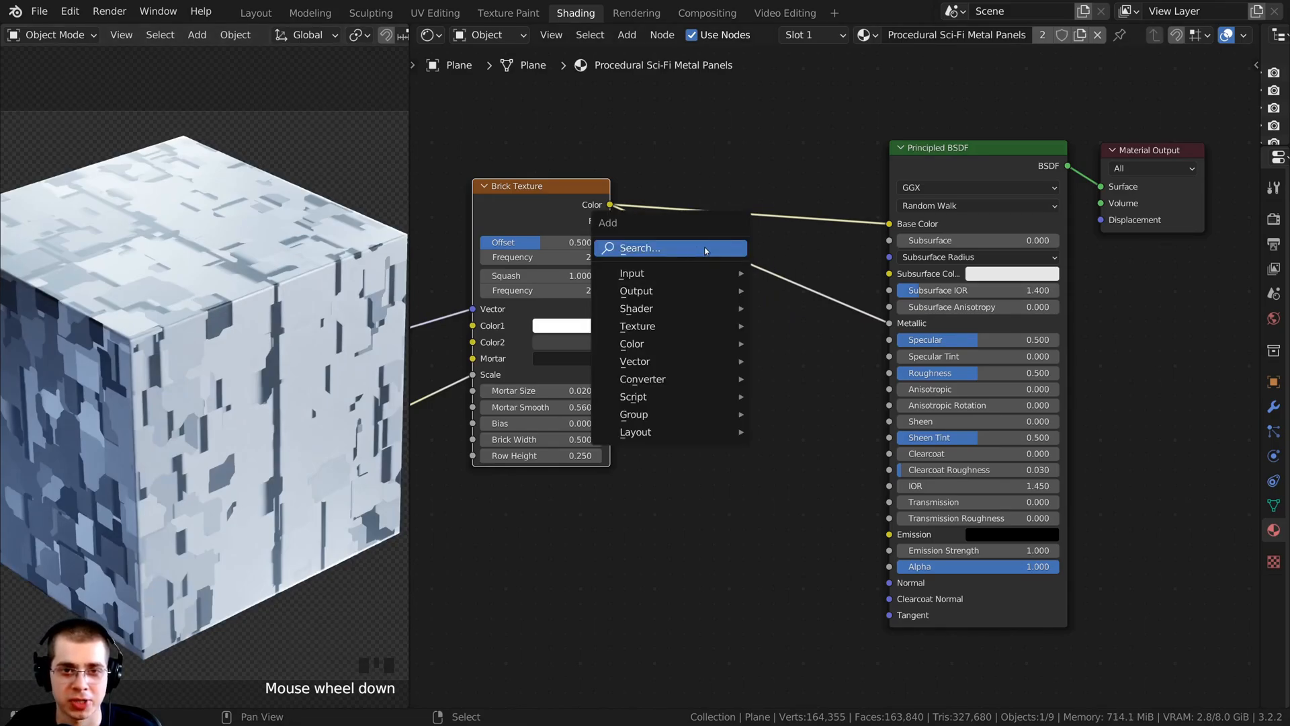
pyautogui.click(641, 248)
pyautogui.write('col')
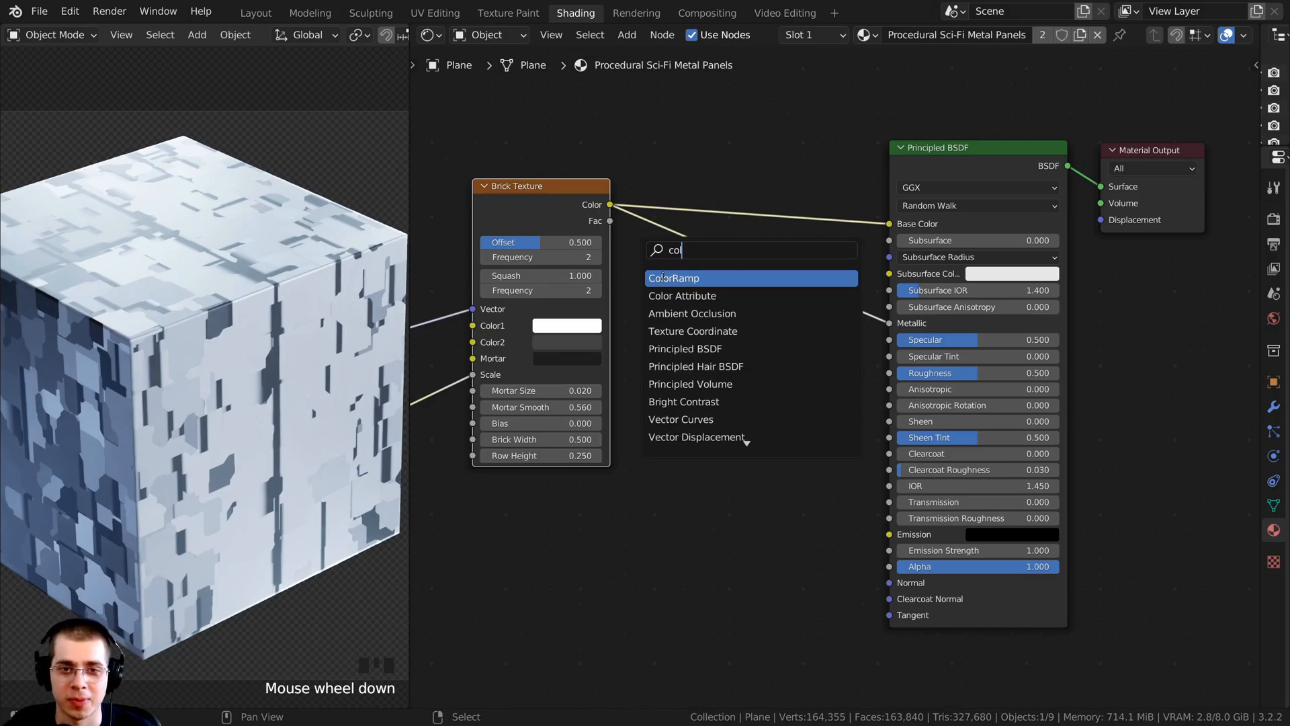
pyautogui.click(662, 278)
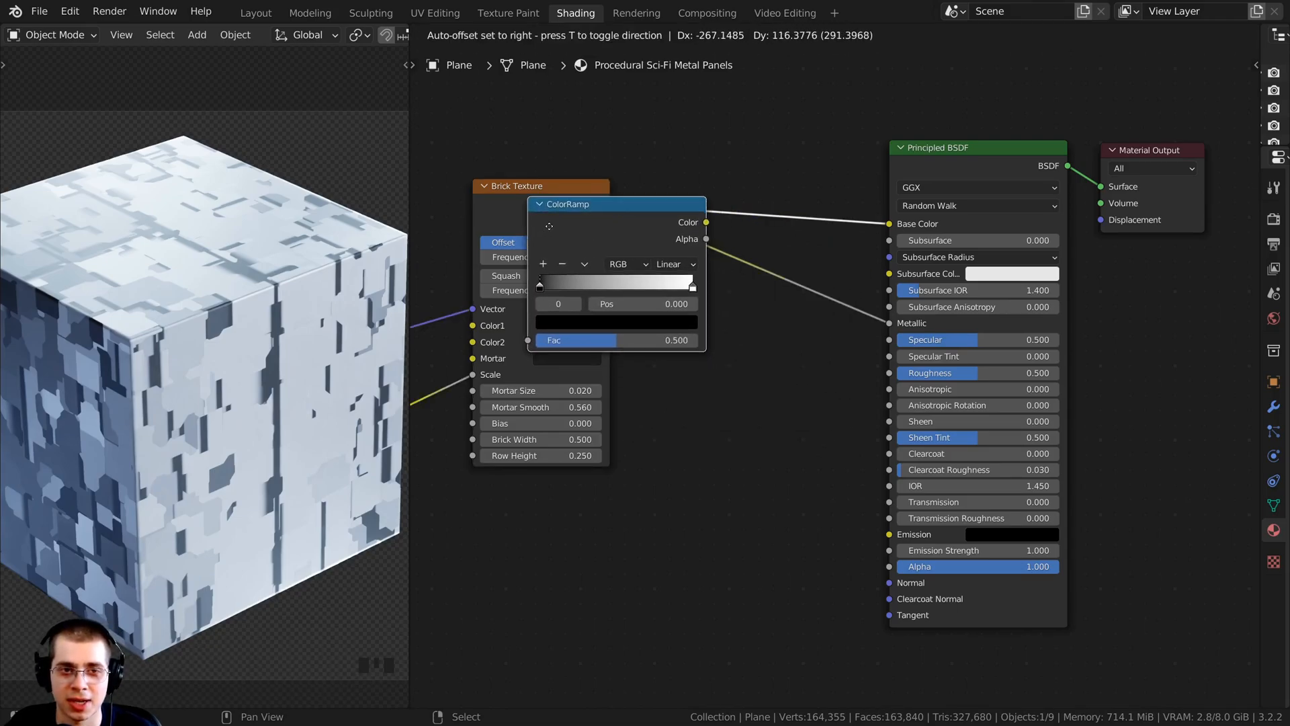
pyautogui.click(733, 274)
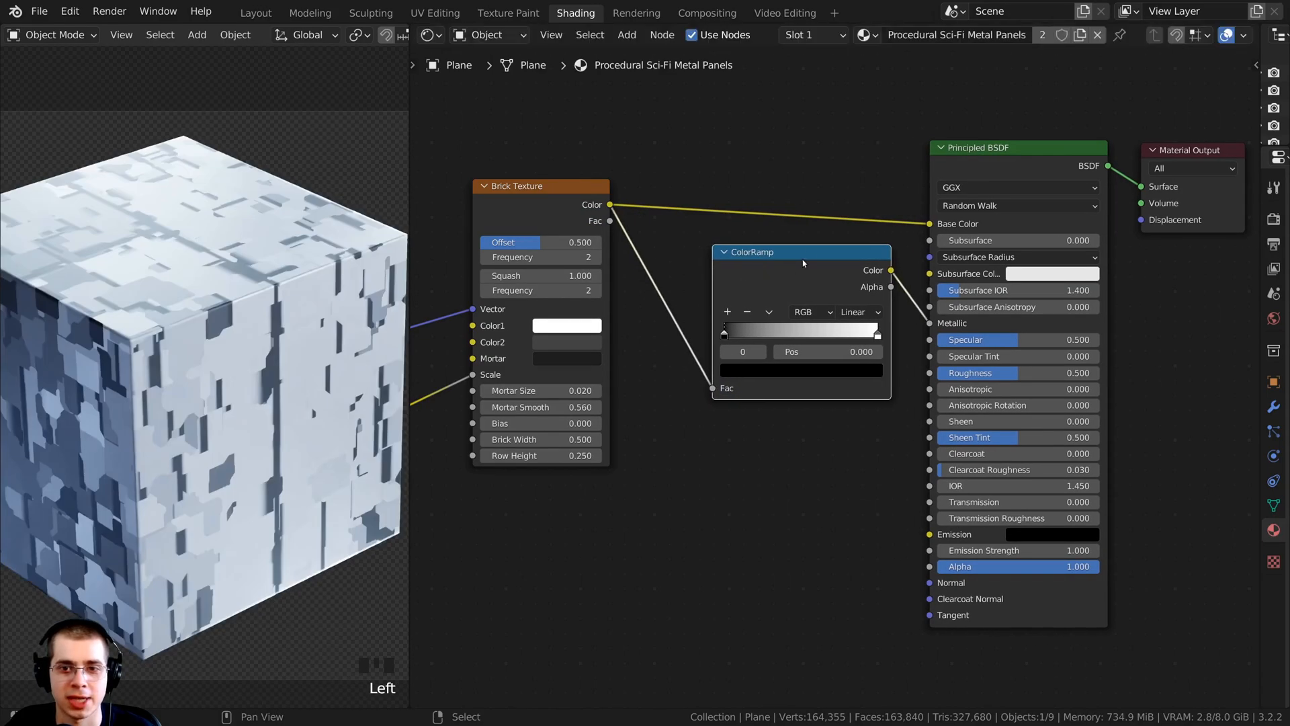
# Preview the ColorRamp's output on the cube and set the ramp's interpolation to Constant
pyautogui.moveTo(802, 260); pyautogui.dragTo(760, 298, button='middle')
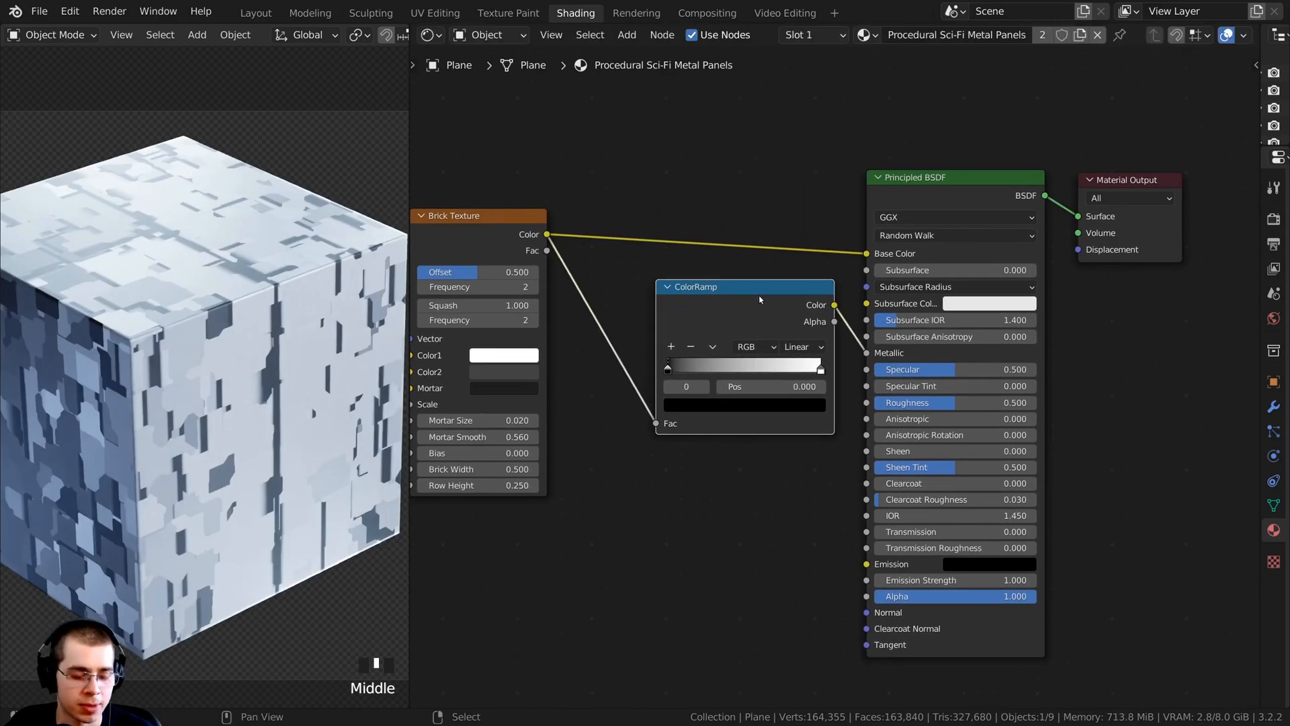
pyautogui.keyDown('ctrl'); pyautogui.keyDown('shift'); pyautogui.click(755, 305); pyautogui.keyUp('shift'); pyautogui.keyUp('ctrl')
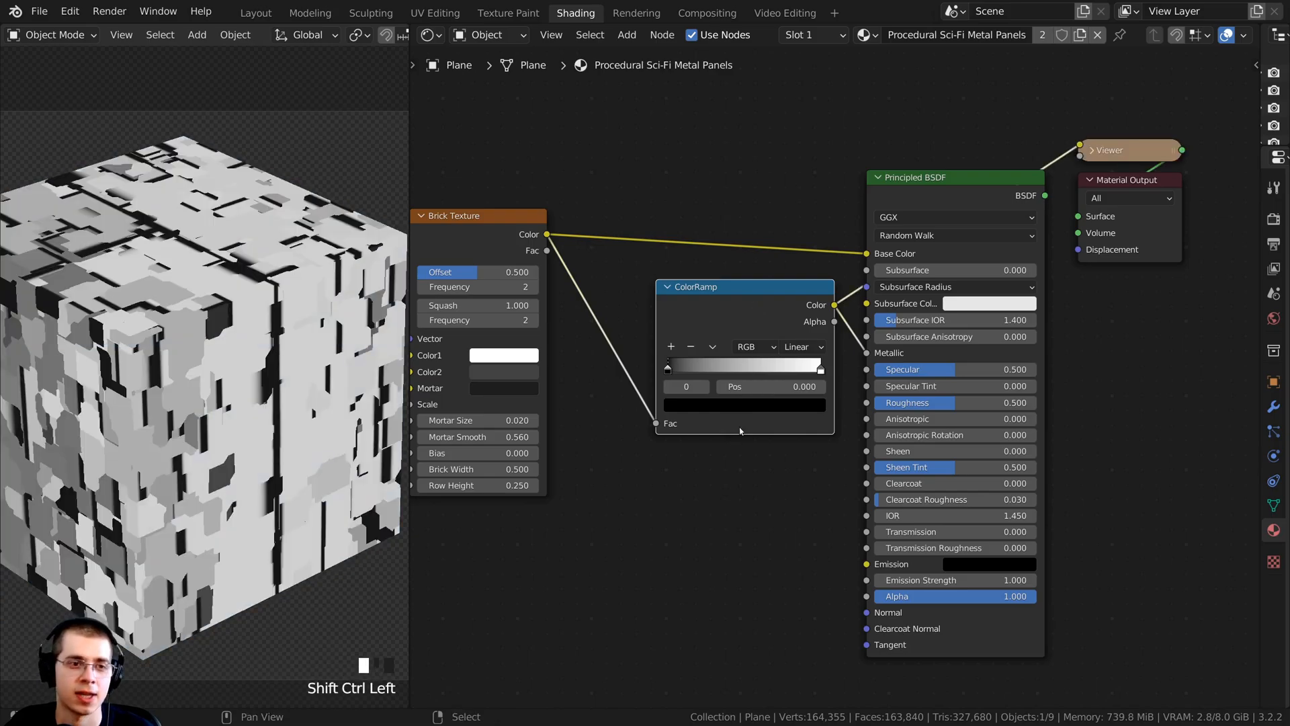
pyautogui.scroll(2, 755, 305)
pyautogui.moveTo(920, 343)
pyautogui.mouseDown()
pyautogui.moveTo(741, 346)
pyautogui.moveTo(921, 344)
pyautogui.mouseUp()
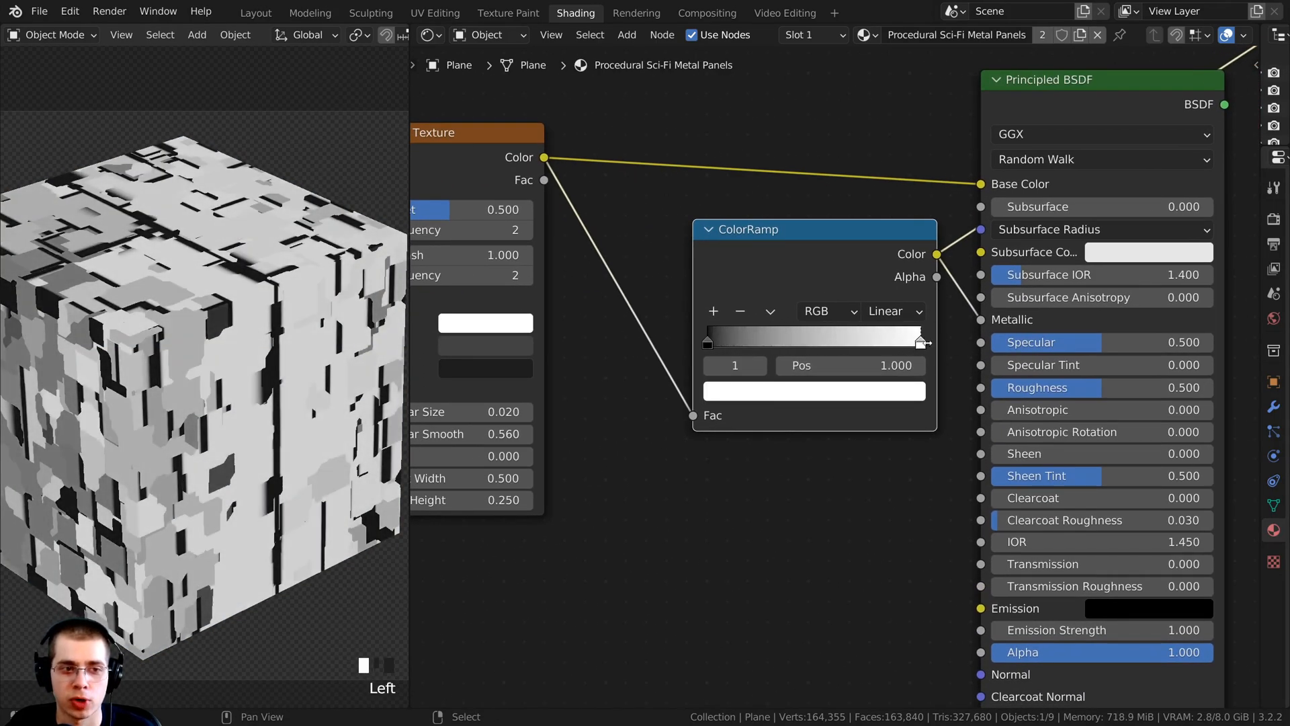
pyautogui.moveTo(708, 343); pyautogui.dragTo(651, 346)
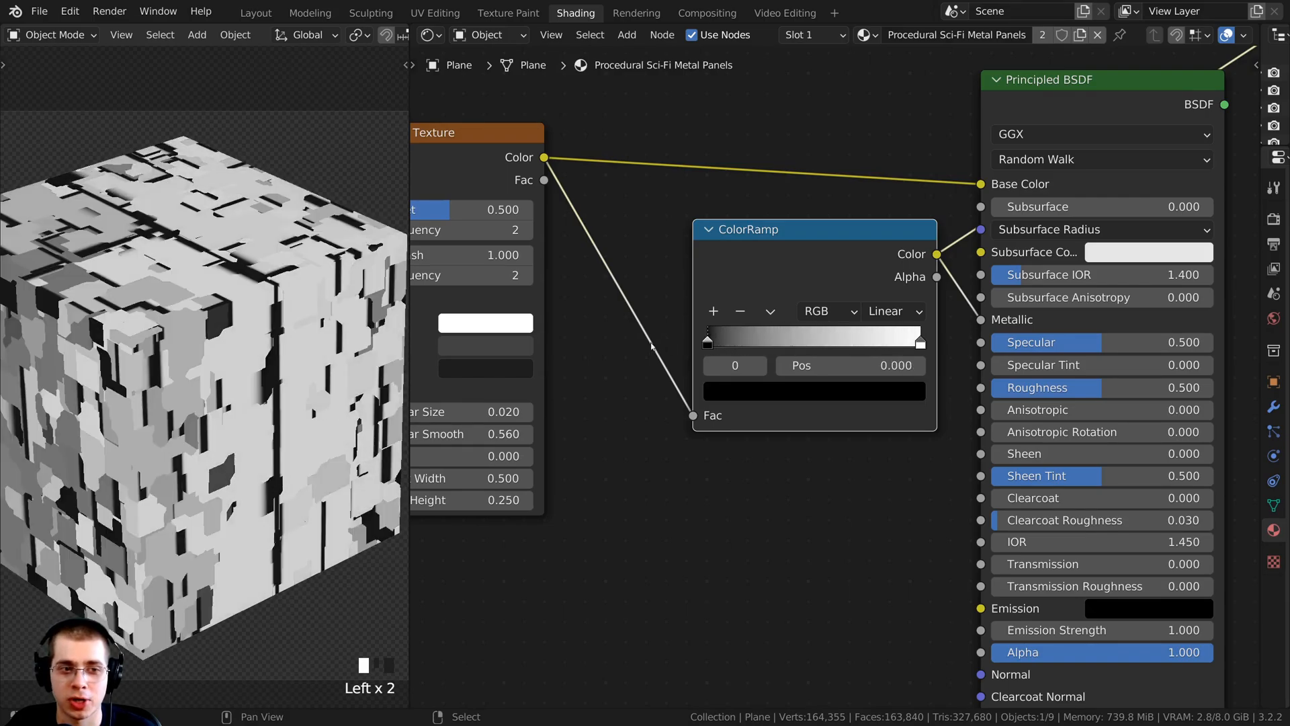
pyautogui.moveTo(921, 343)
pyautogui.mouseDown()
pyautogui.moveTo(744, 342)
pyautogui.moveTo(931, 344)
pyautogui.mouseUp()
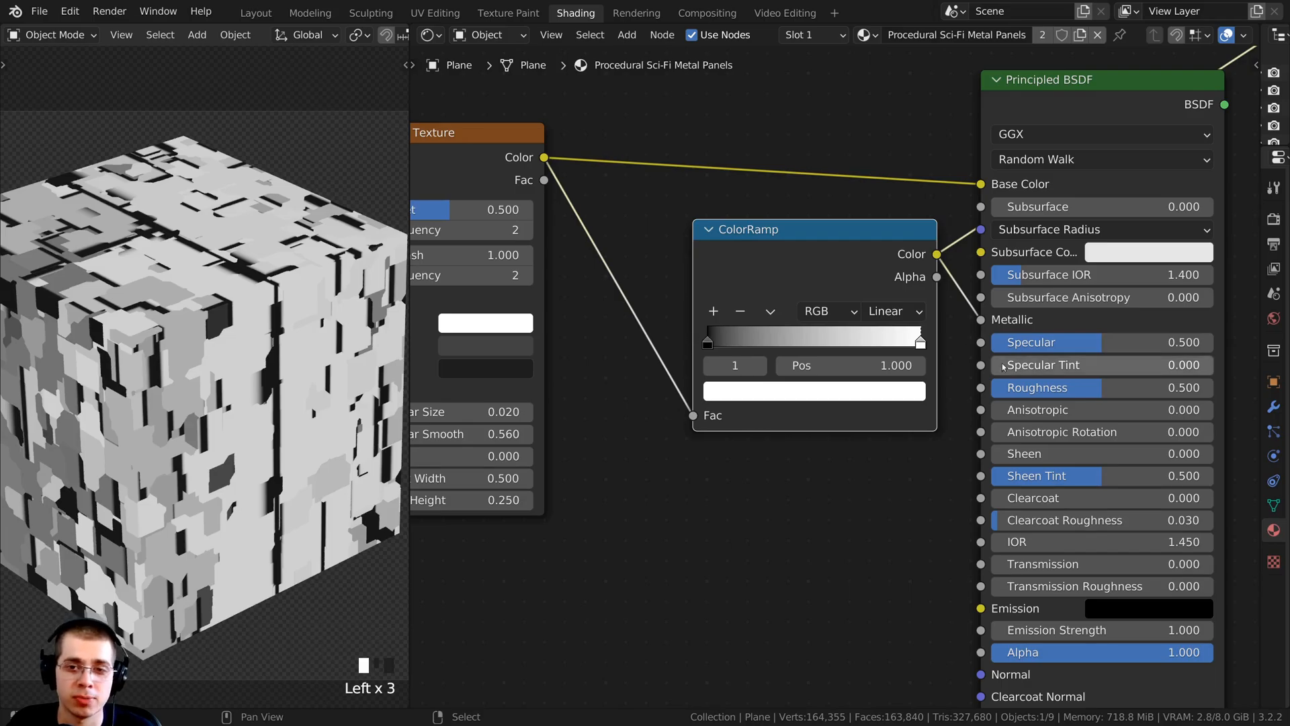
pyautogui.click(899, 313)
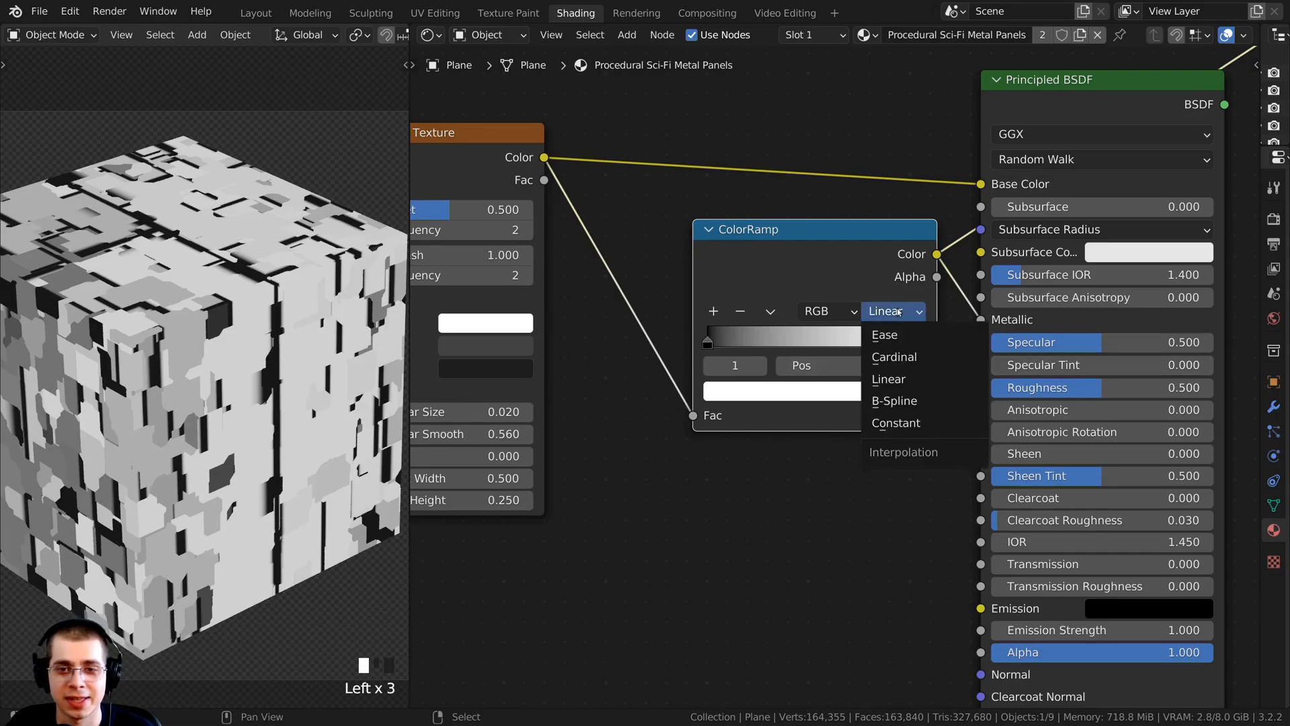
pyautogui.click(905, 424)
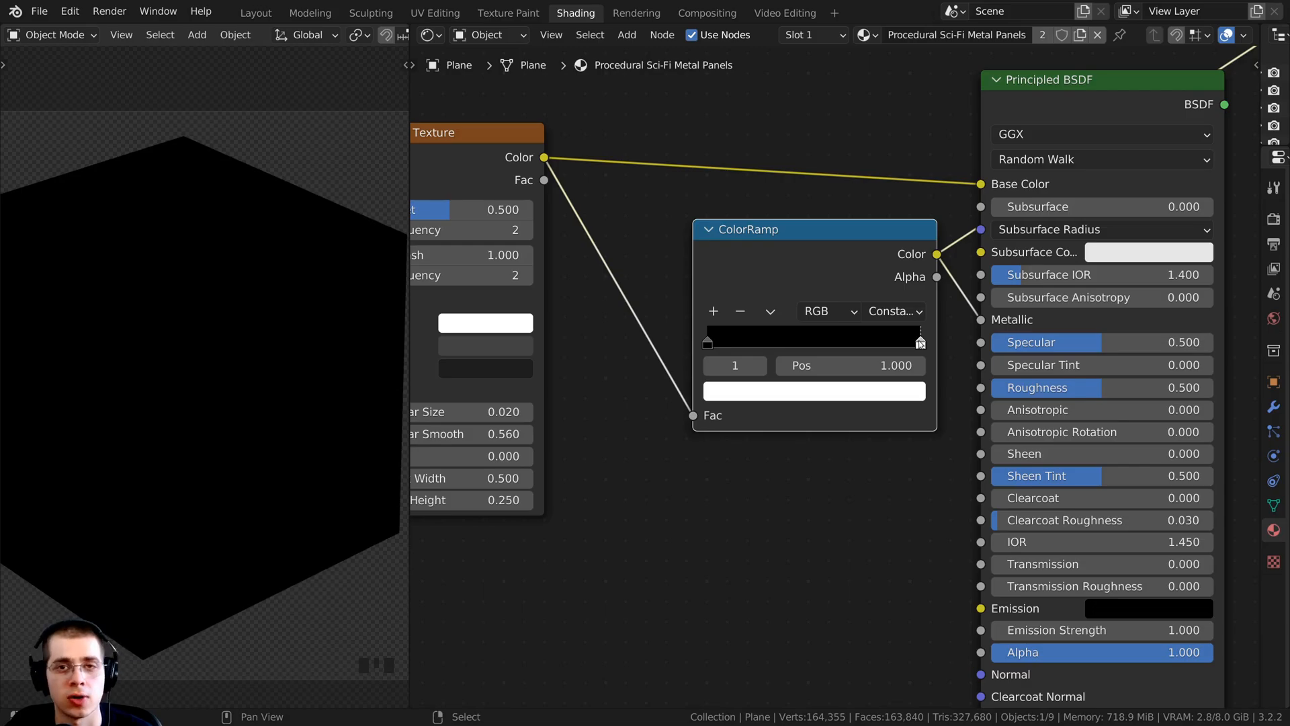
# Move the ColorRamp's white stop to position 0.138 and inspect the black-and-white mask on the cube
pyautogui.moveTo(933, 341); pyautogui.dragTo(719, 345)
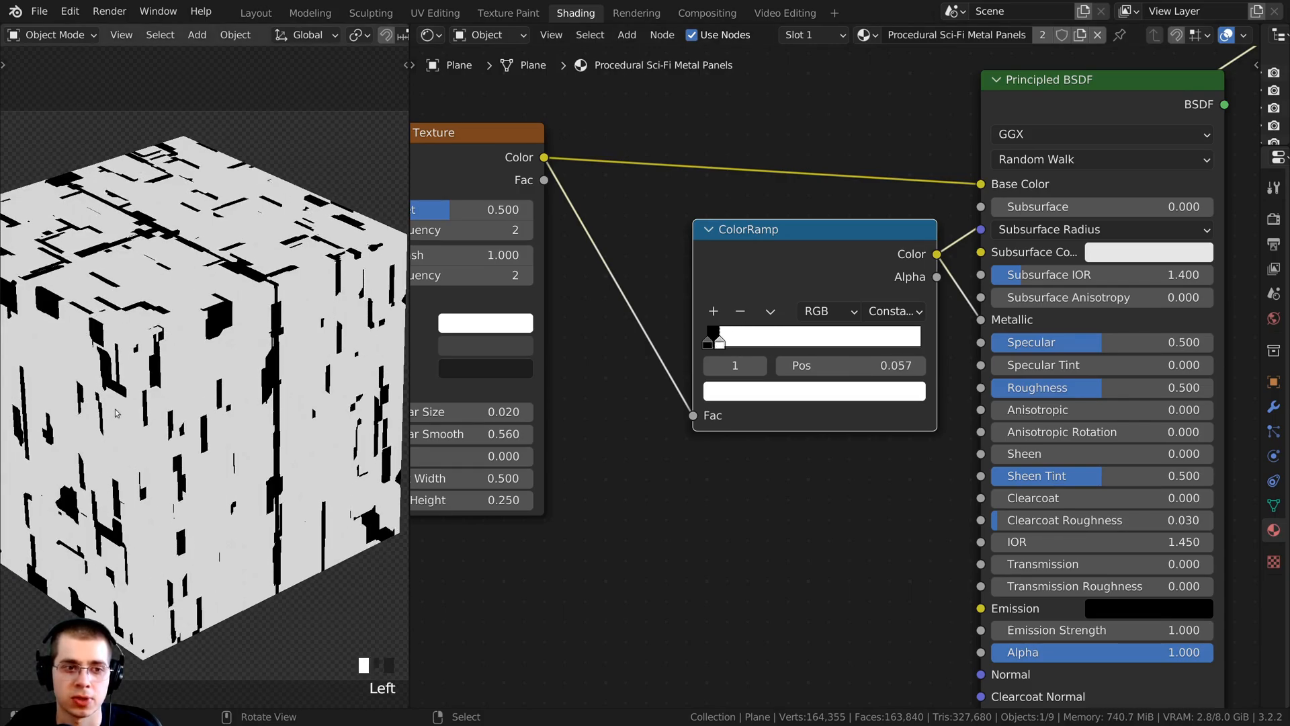
pyautogui.keyDown('shift'); pyautogui.moveTo(192, 343); pyautogui.dragTo(197, 381, button='middle'); pyautogui.keyUp('shift')
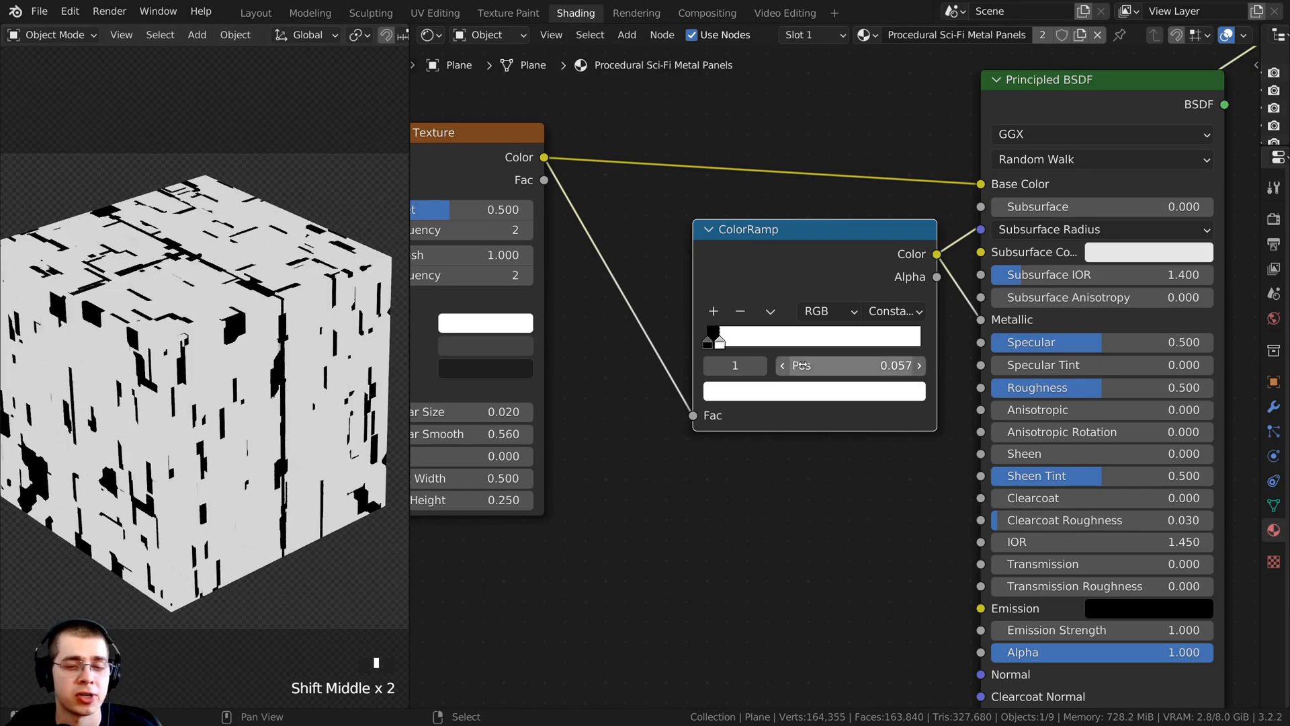
pyautogui.moveTo(720, 343); pyautogui.dragTo(737, 344)
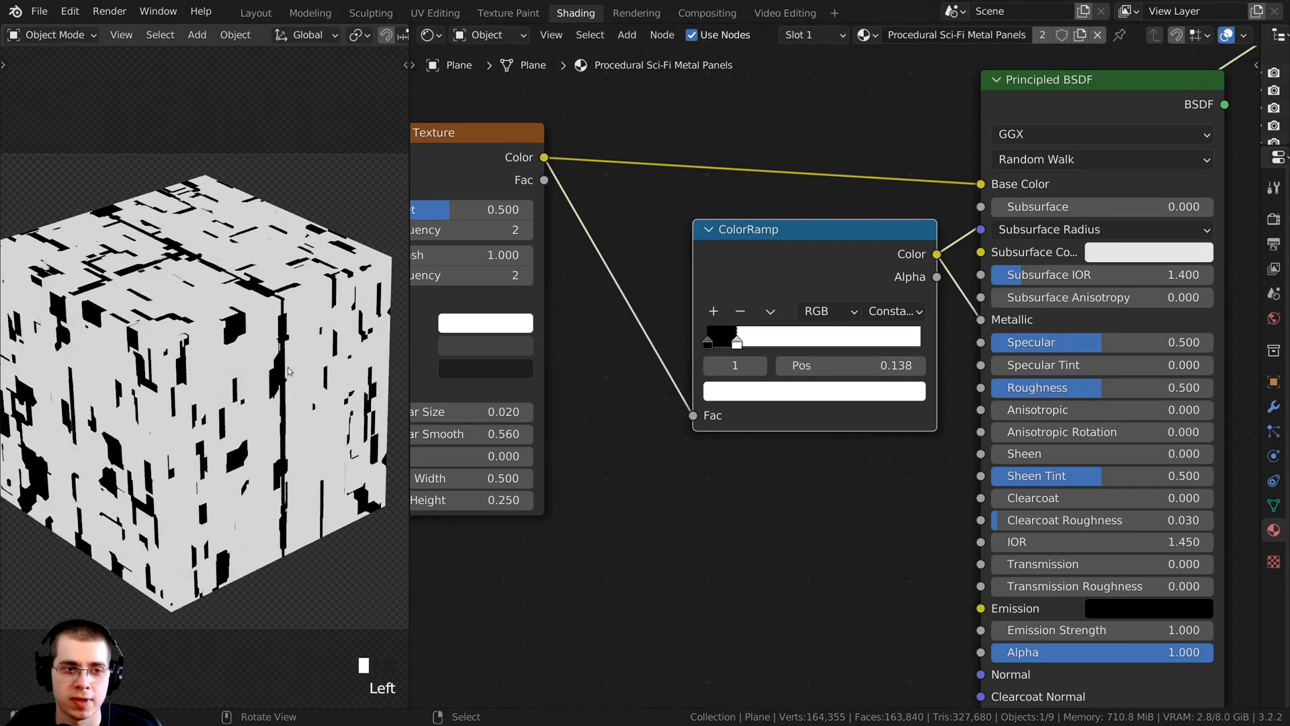
pyautogui.keyDown('shift'); pyautogui.moveTo(241, 356); pyautogui.dragTo(98, 384, button='middle'); pyautogui.keyUp('shift')
pyautogui.scroll(4, 98, 384)
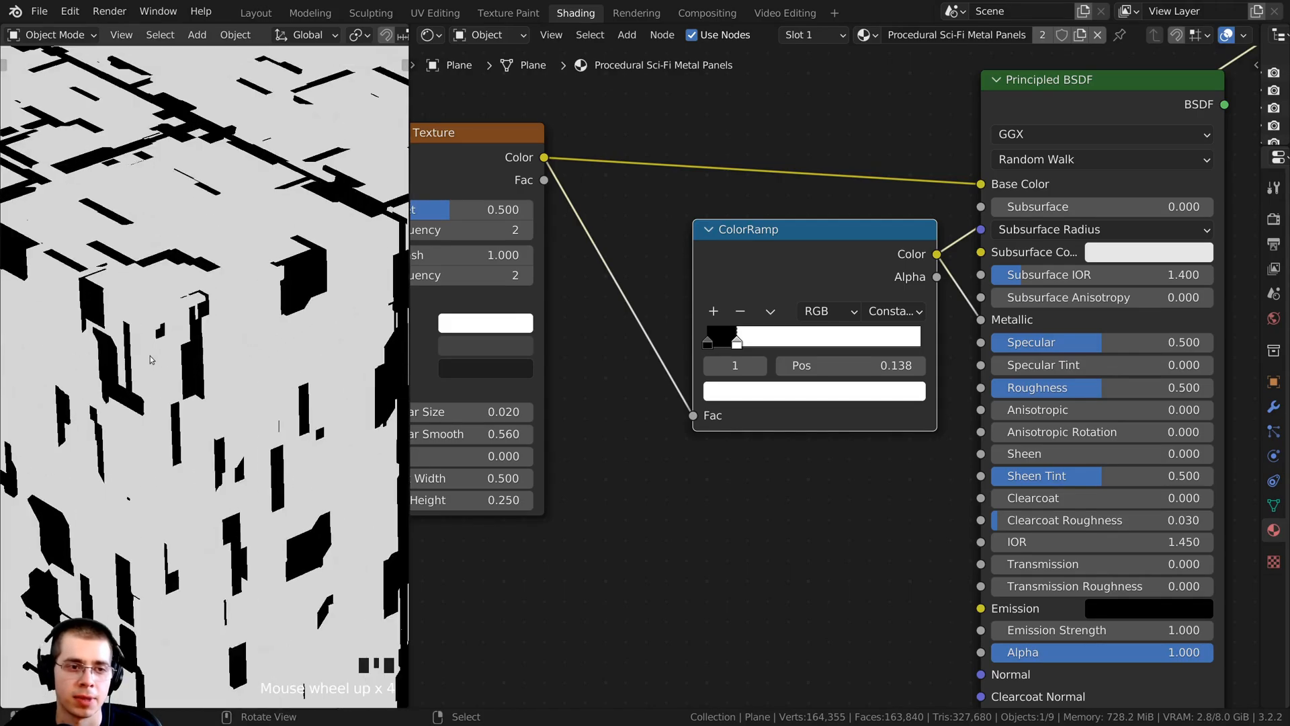
pyautogui.scroll(-2, 119, 361)
pyautogui.scroll(2, 227, 332)
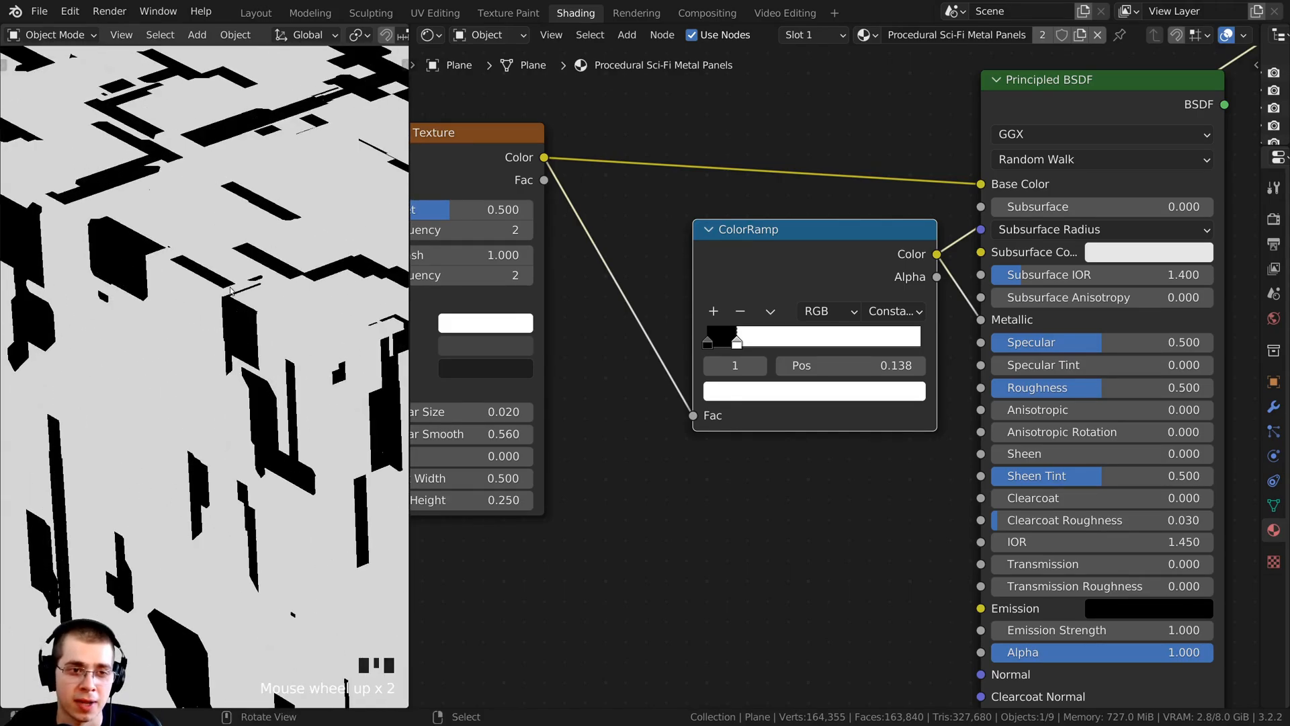
# Switch the preview back to the Principled BSDF and check the metallic panels on the cube's top and sides
pyautogui.press('Home')
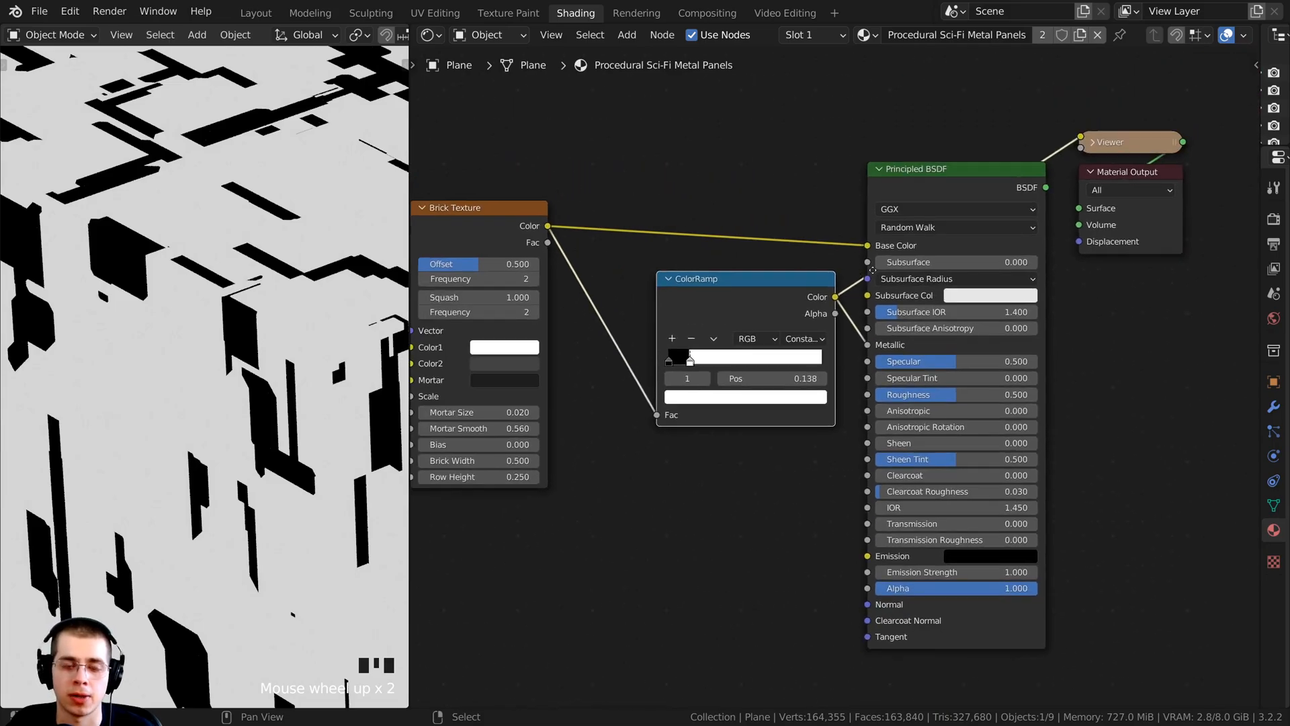
pyautogui.keyDown('ctrl'); pyautogui.keyDown('shift'); pyautogui.click(957, 185); pyautogui.keyUp('shift'); pyautogui.keyUp('ctrl')
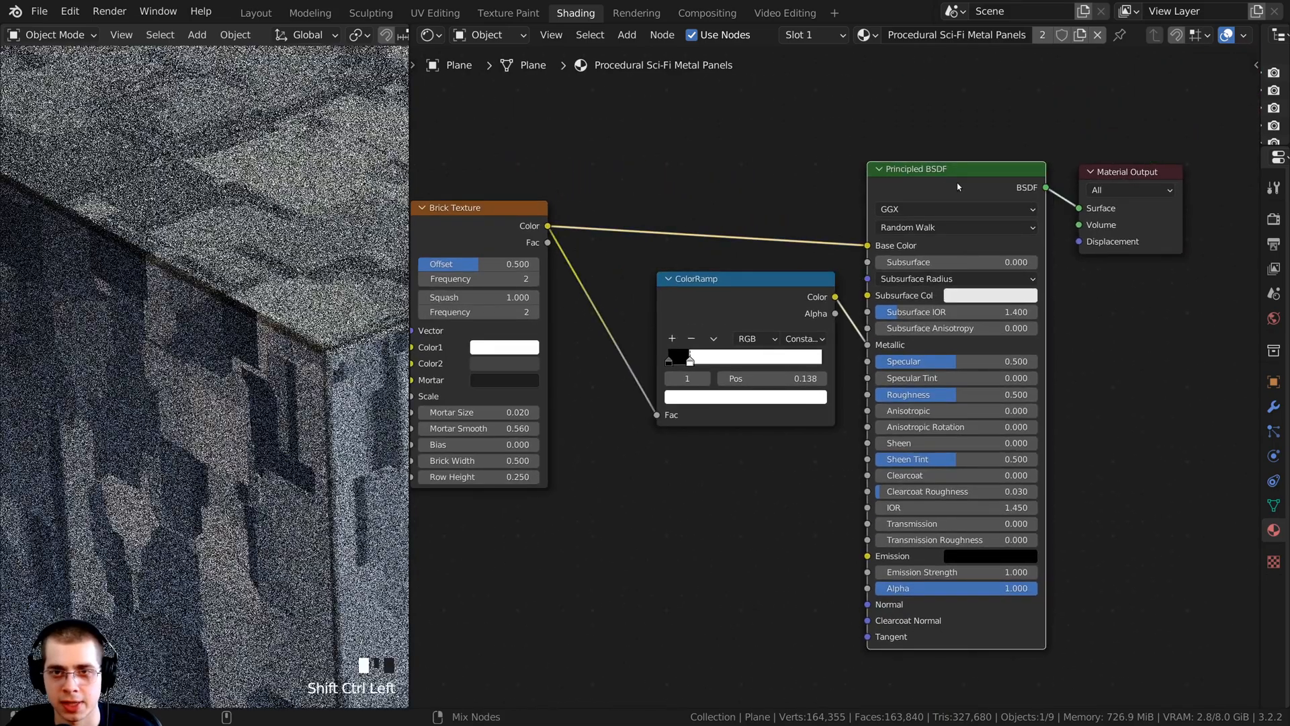
pyautogui.keyDown('shift'); pyautogui.moveTo(222, 322); pyautogui.dragTo(203, 264, button='middle'); pyautogui.keyUp('shift')
pyautogui.keyDown('shift'); pyautogui.moveTo(242, 222); pyautogui.dragTo(256, 322, button='middle'); pyautogui.keyUp('shift')
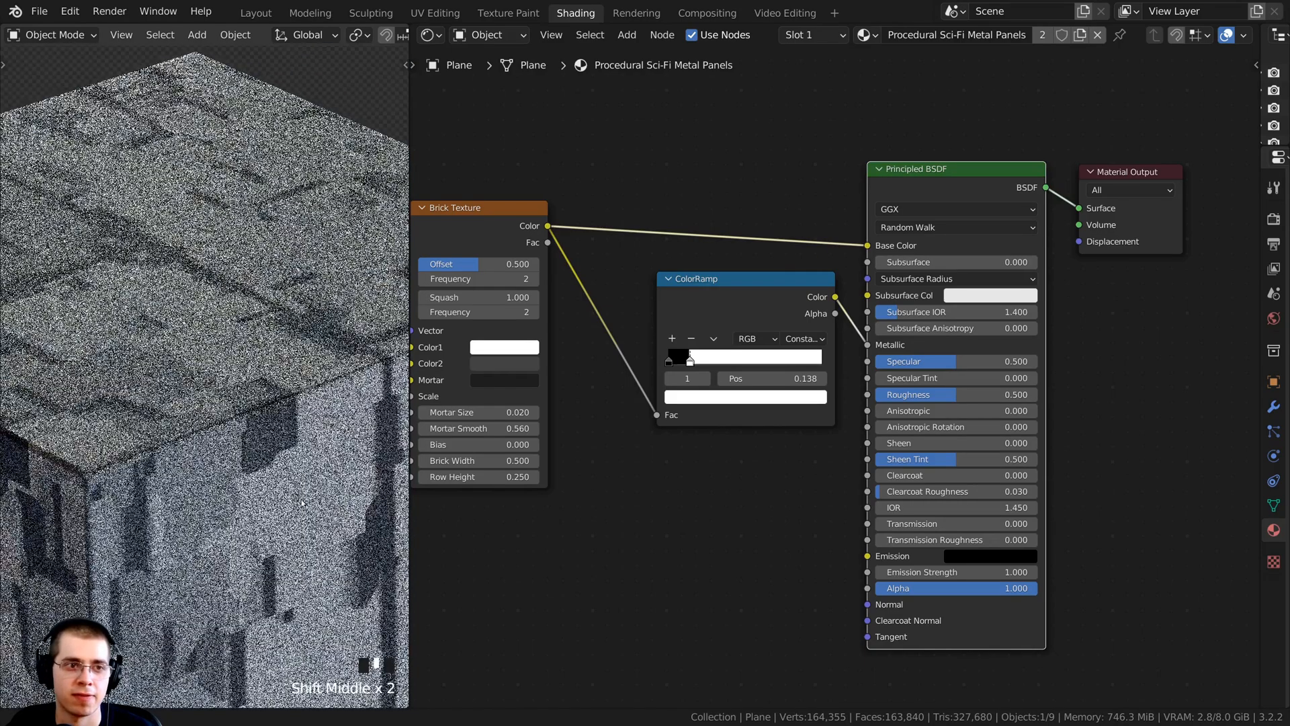
# Lower the Principled BSDF's Roughness to 0.178, judging the panels' reflections on the cube
pyautogui.scroll(2, 1029, 456)
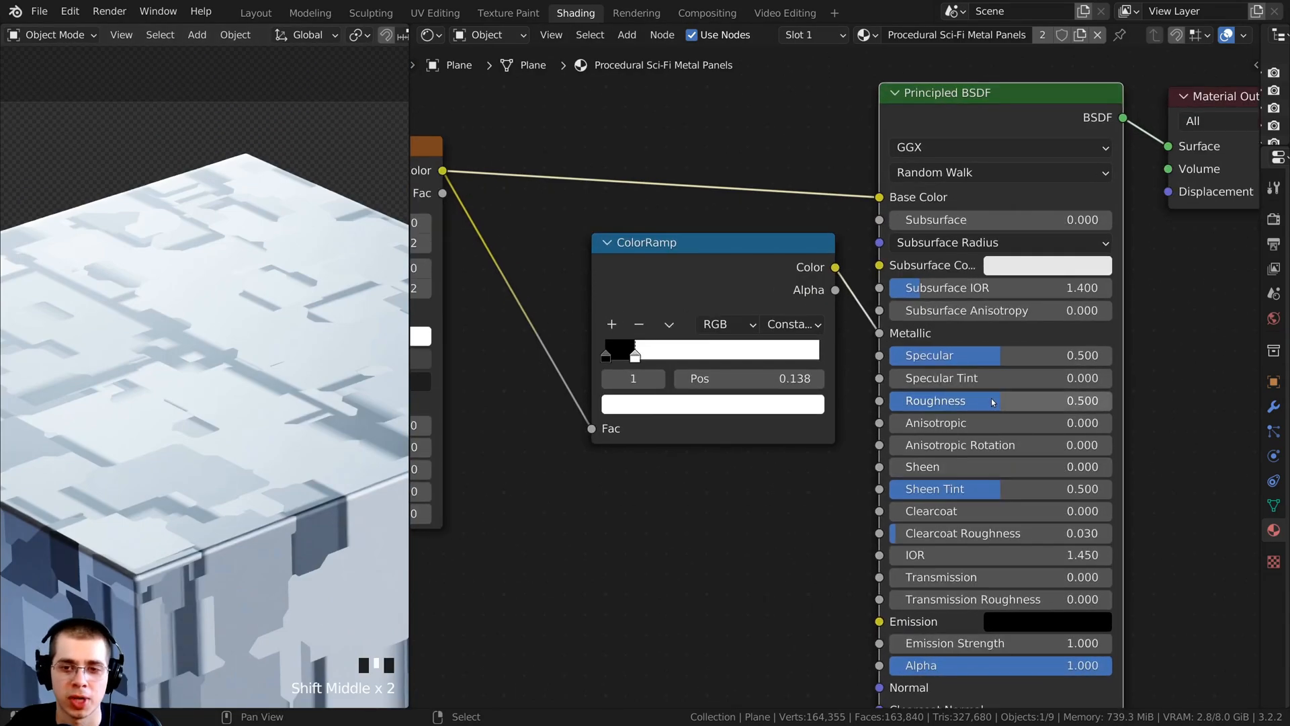
pyautogui.moveTo(957, 394); pyautogui.dragTo(928, 396)
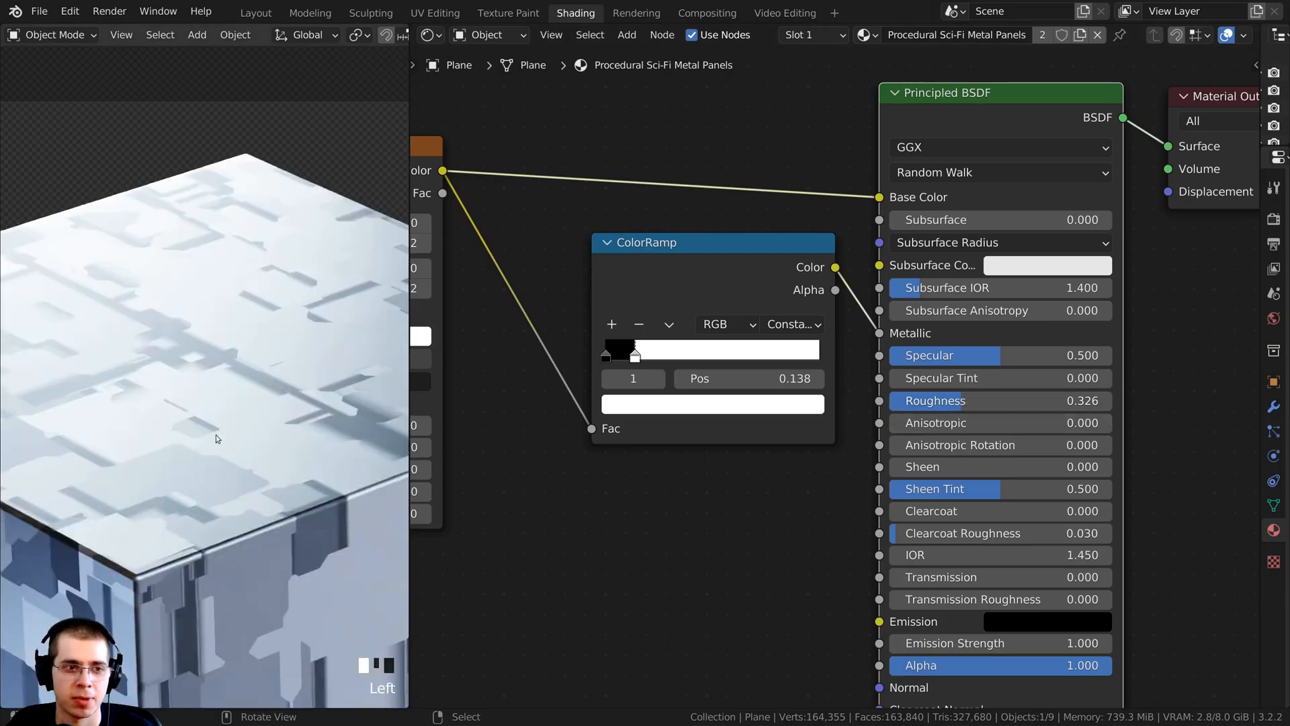
pyautogui.scroll(2, 222, 440)
pyautogui.keyDown('shift'); pyautogui.moveTo(225, 464); pyautogui.dragTo(231, 415, button='middle'); pyautogui.keyUp('shift')
pyautogui.scroll(3, 231, 414)
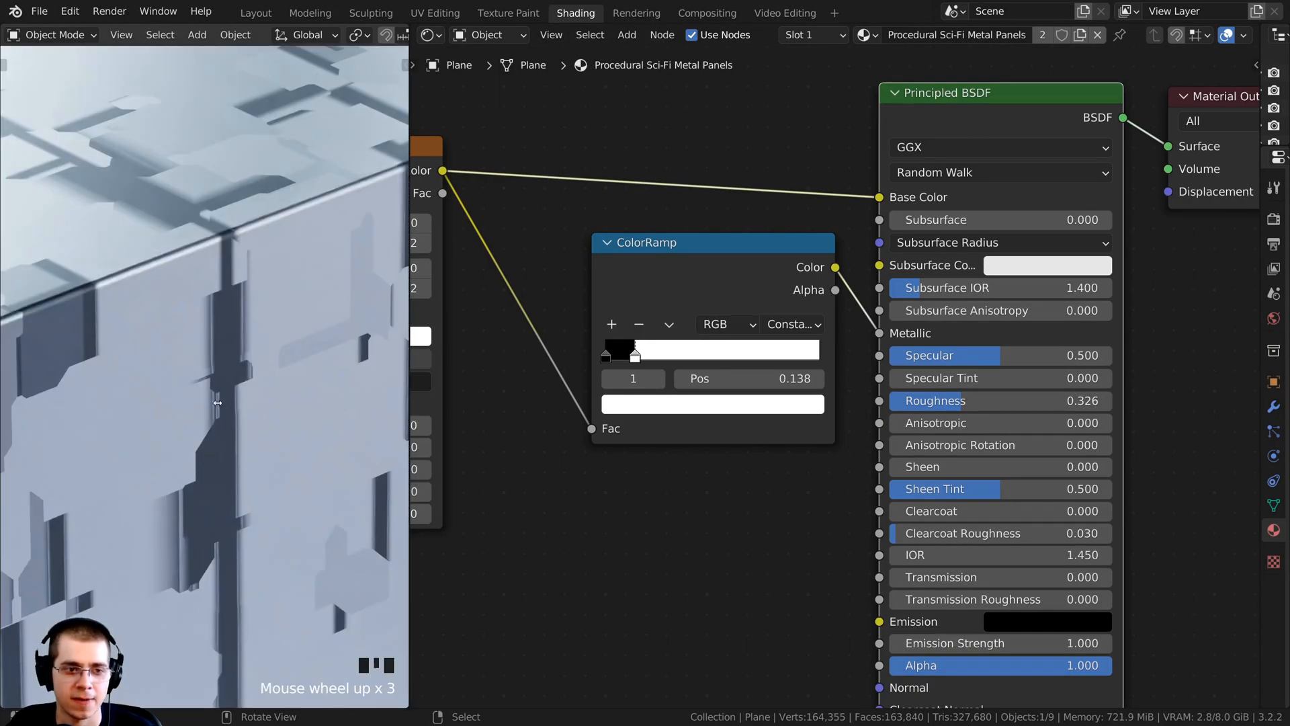
pyautogui.scroll(-5, 217, 403)
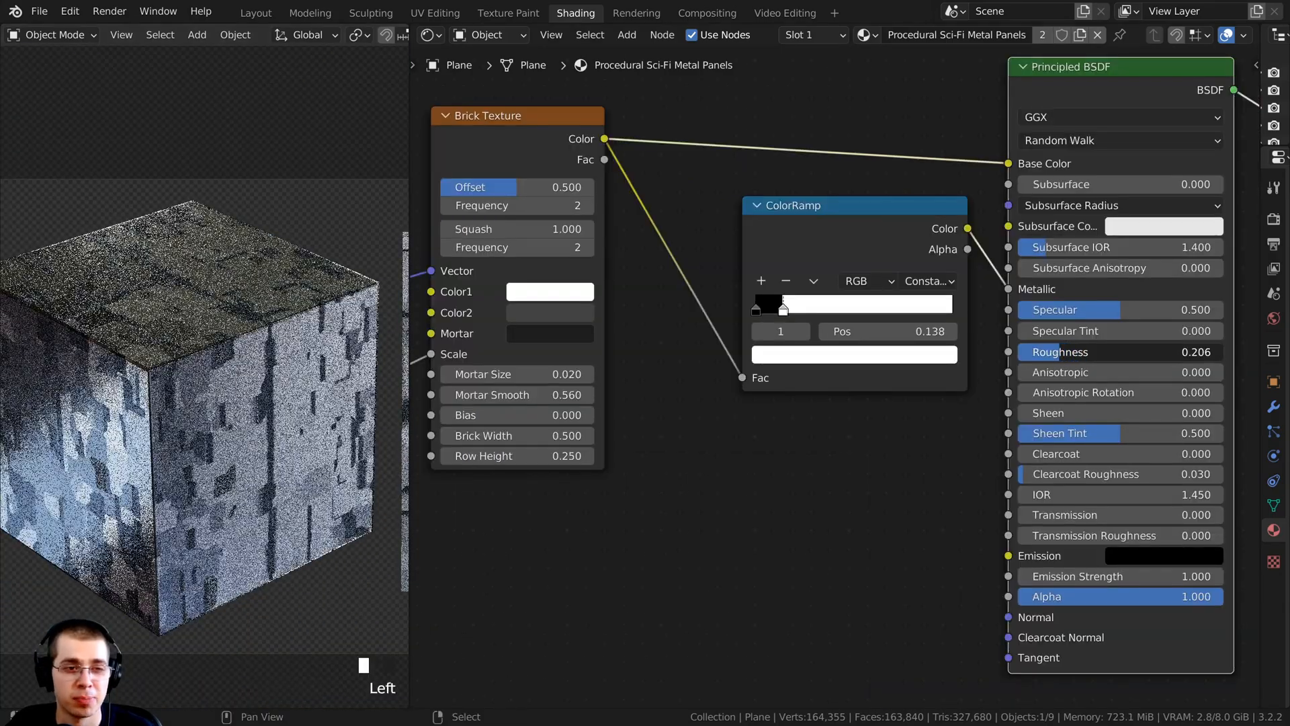
pyautogui.moveTo(1116, 351)
pyautogui.mouseDown()
pyautogui.moveTo(1136, 351)
pyautogui.moveTo(1102, 352)
pyautogui.mouseUp()
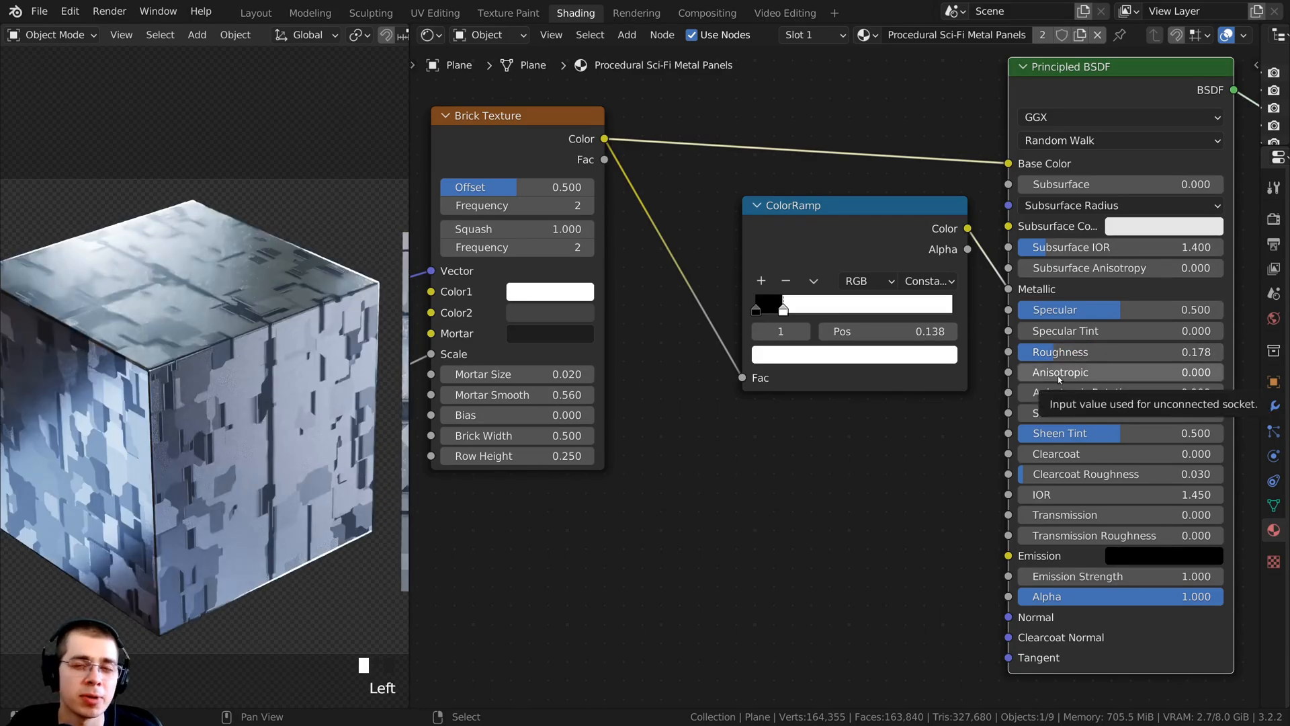
# Add a Noise Texture node below the Brick Texture
pyautogui.scroll(-1, 922, 401)
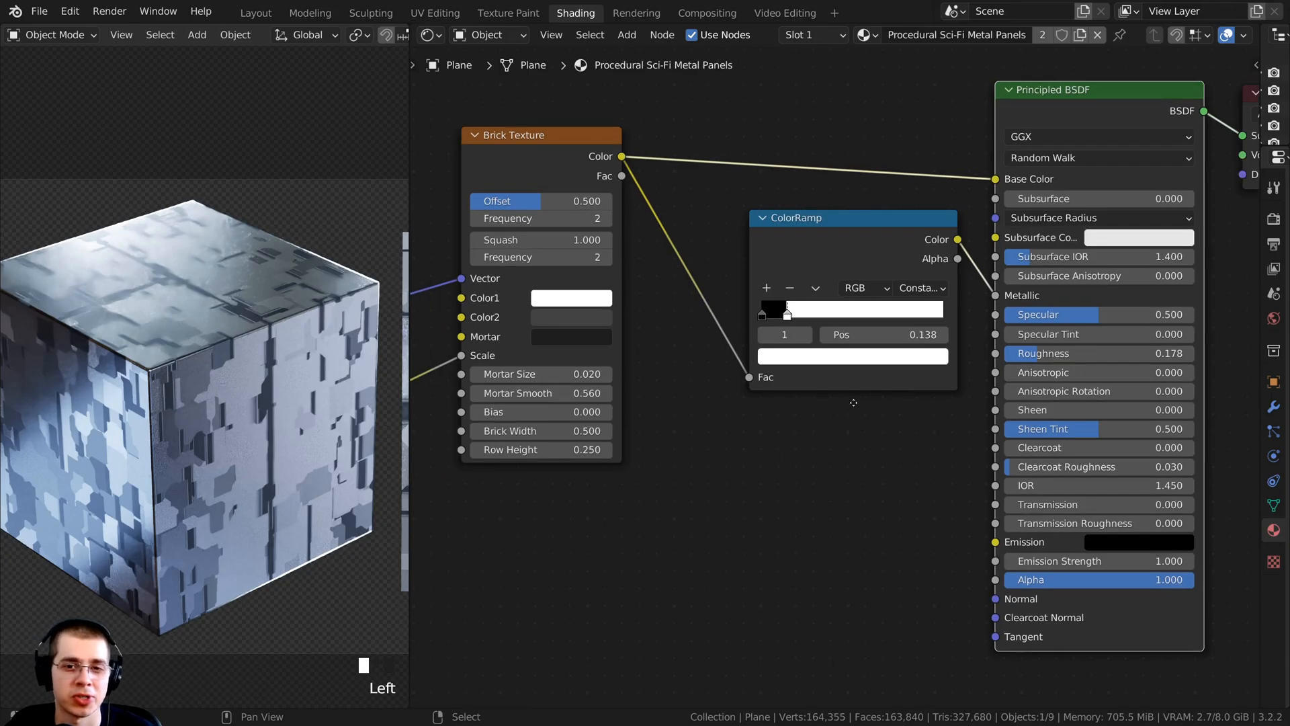
pyautogui.moveTo(515, 257); pyautogui.dragTo(684, 201, button='middle')
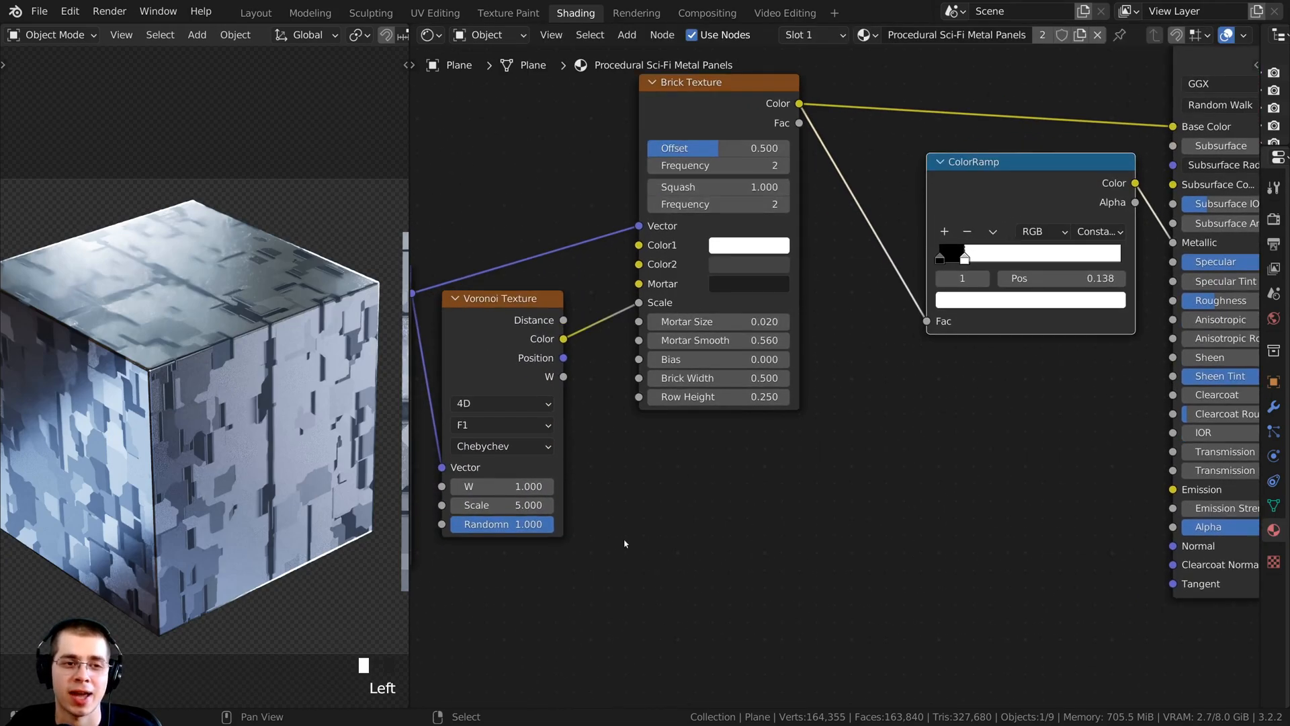
pyautogui.moveTo(744, 493); pyautogui.dragTo(688, 521, button='middle')
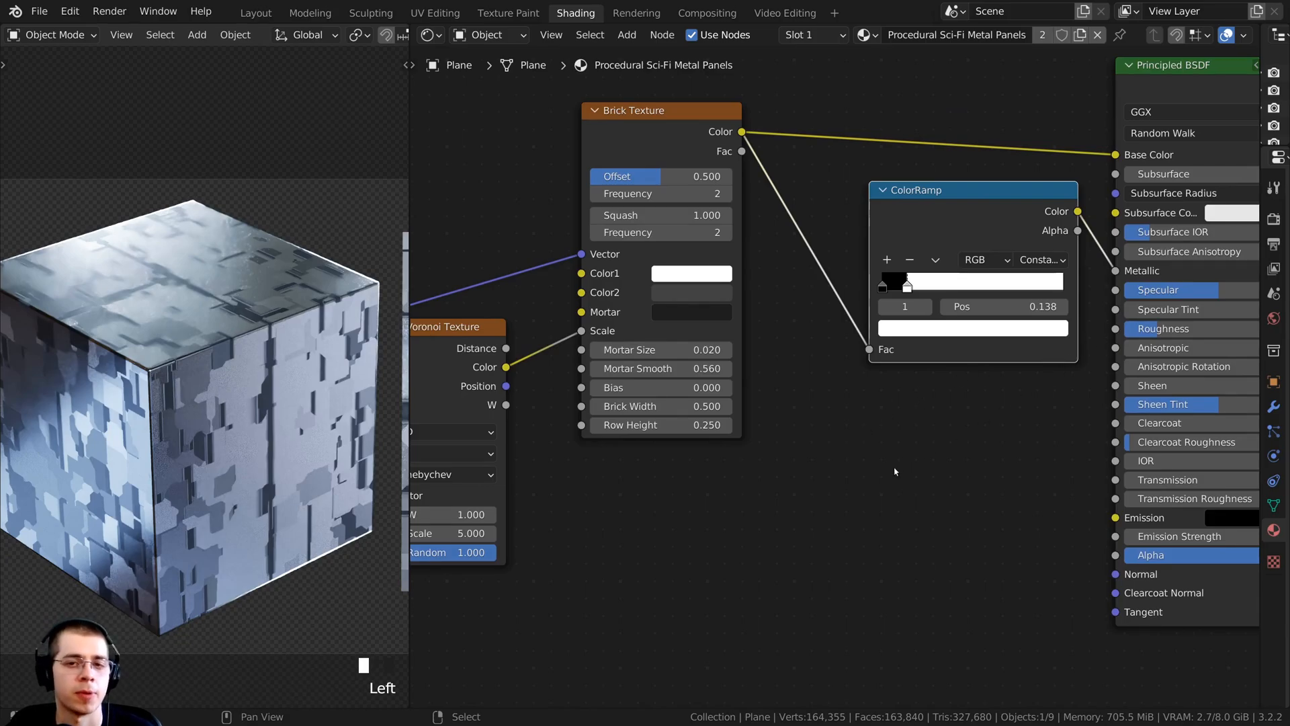
pyautogui.scroll(-2, 777, 495)
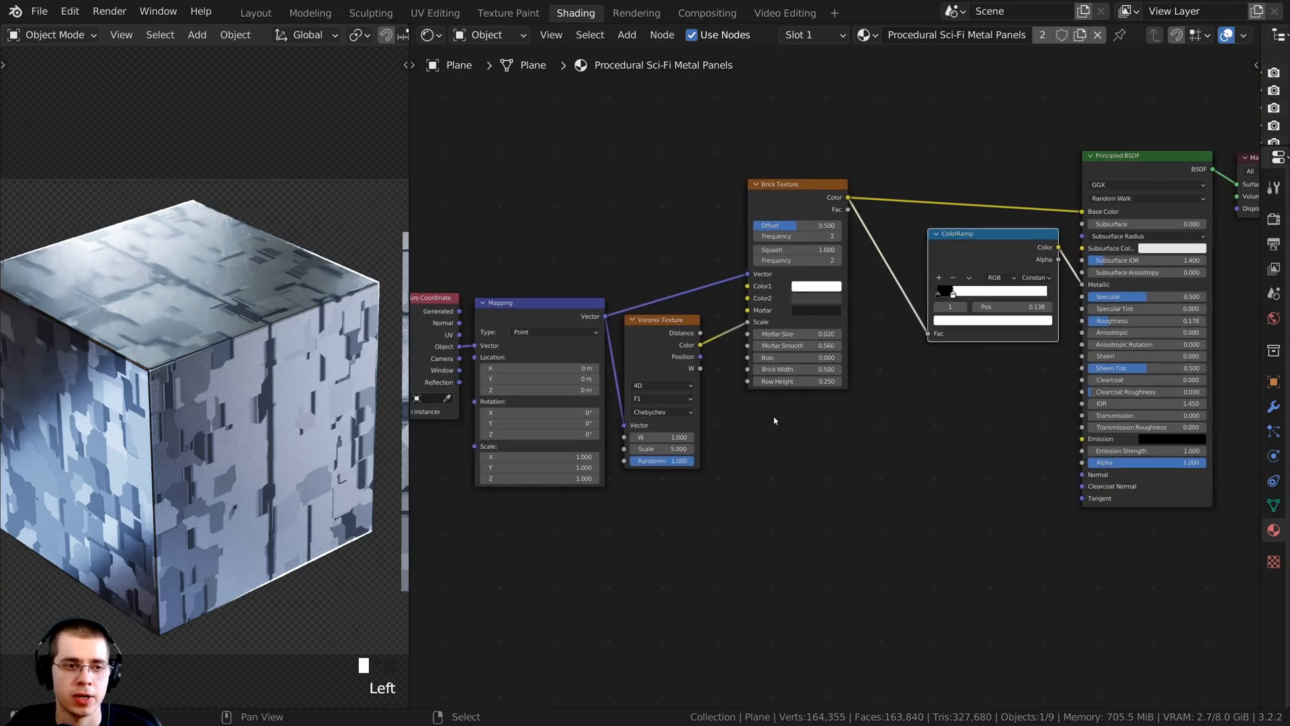
pyautogui.hotkey('shift', 'a')
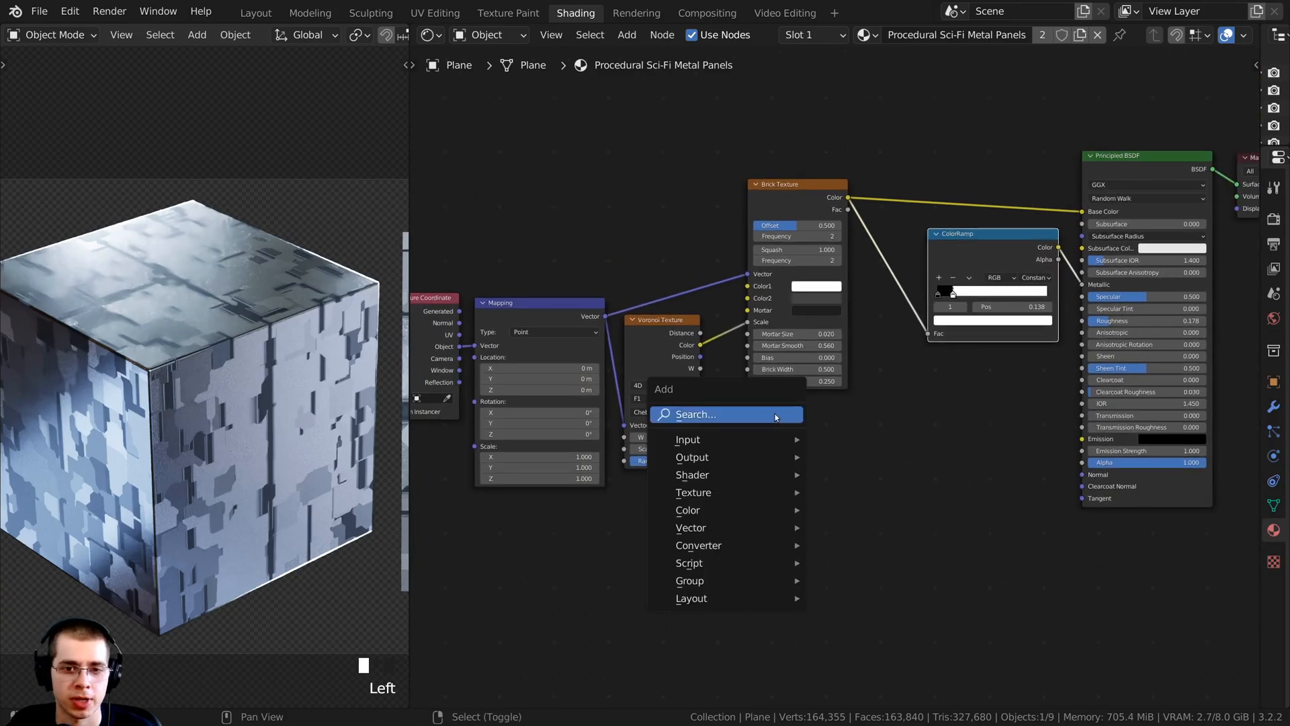
pyautogui.click(685, 415)
pyautogui.write('nois')
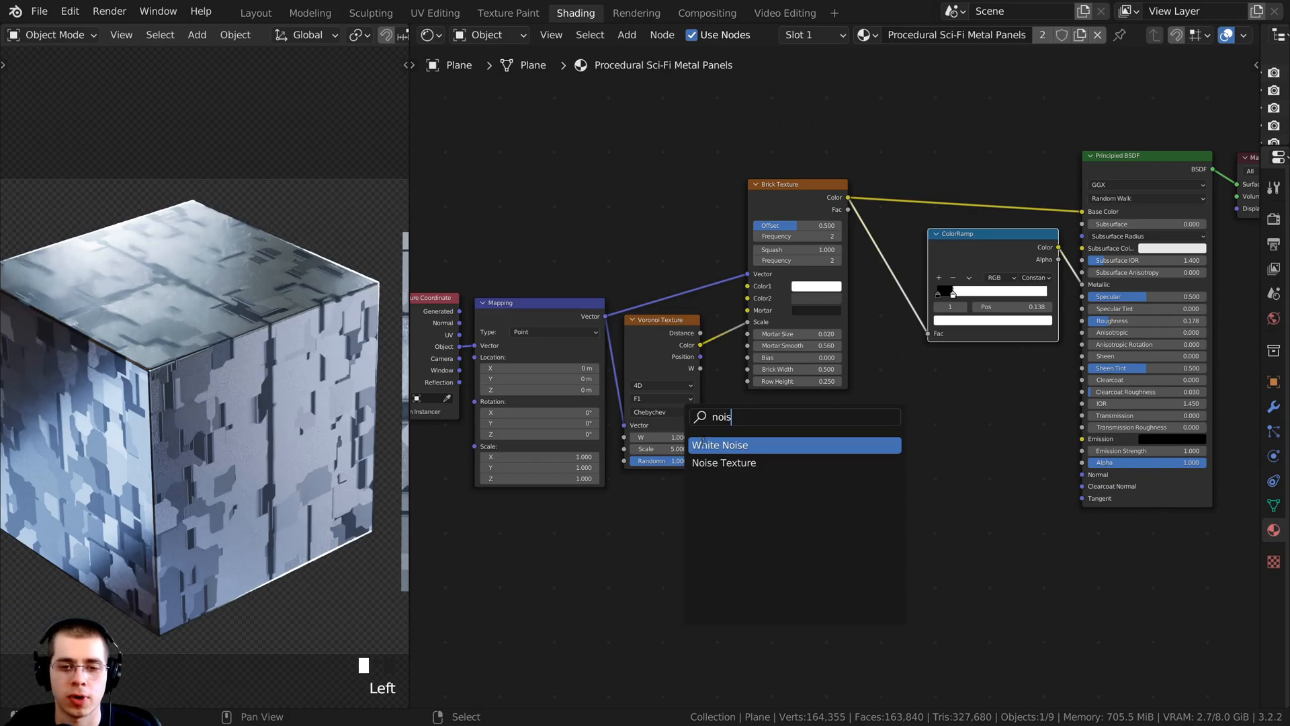
pyautogui.click(710, 464)
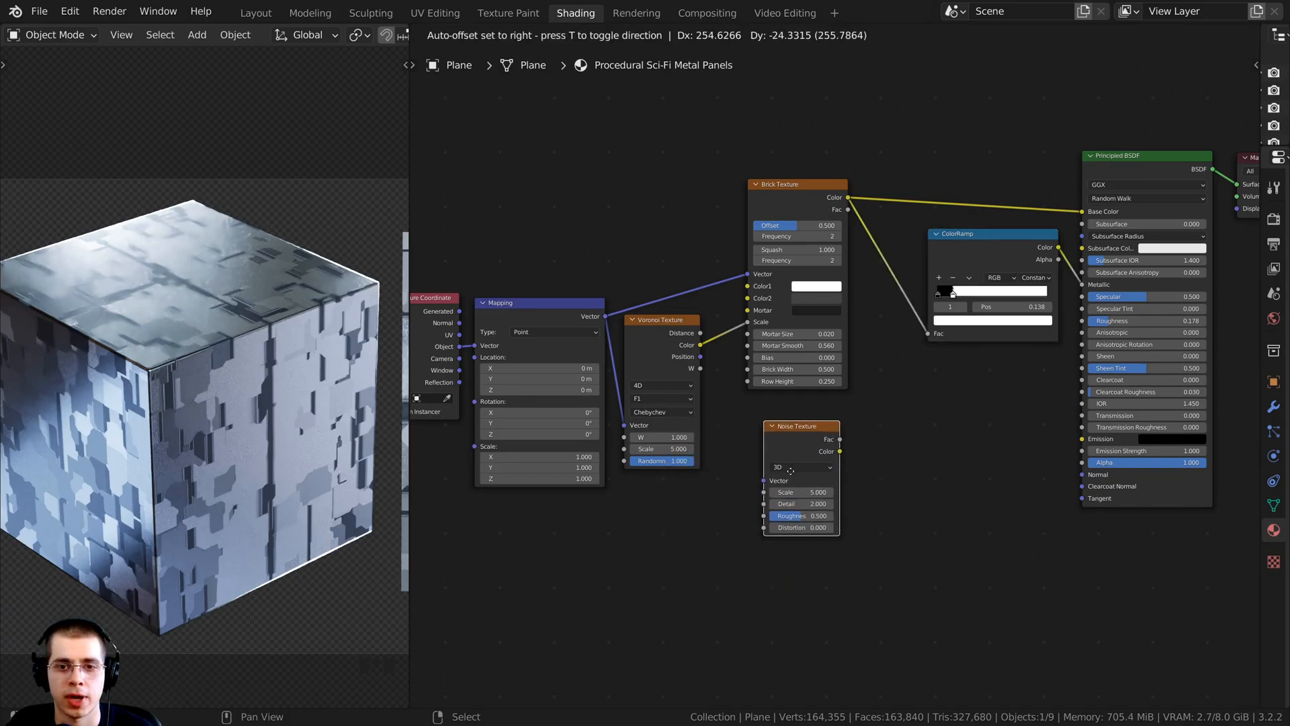
pyautogui.click(783, 457)
# Preview the Noise Texture's Fac output on the cube
pyautogui.press('Home')
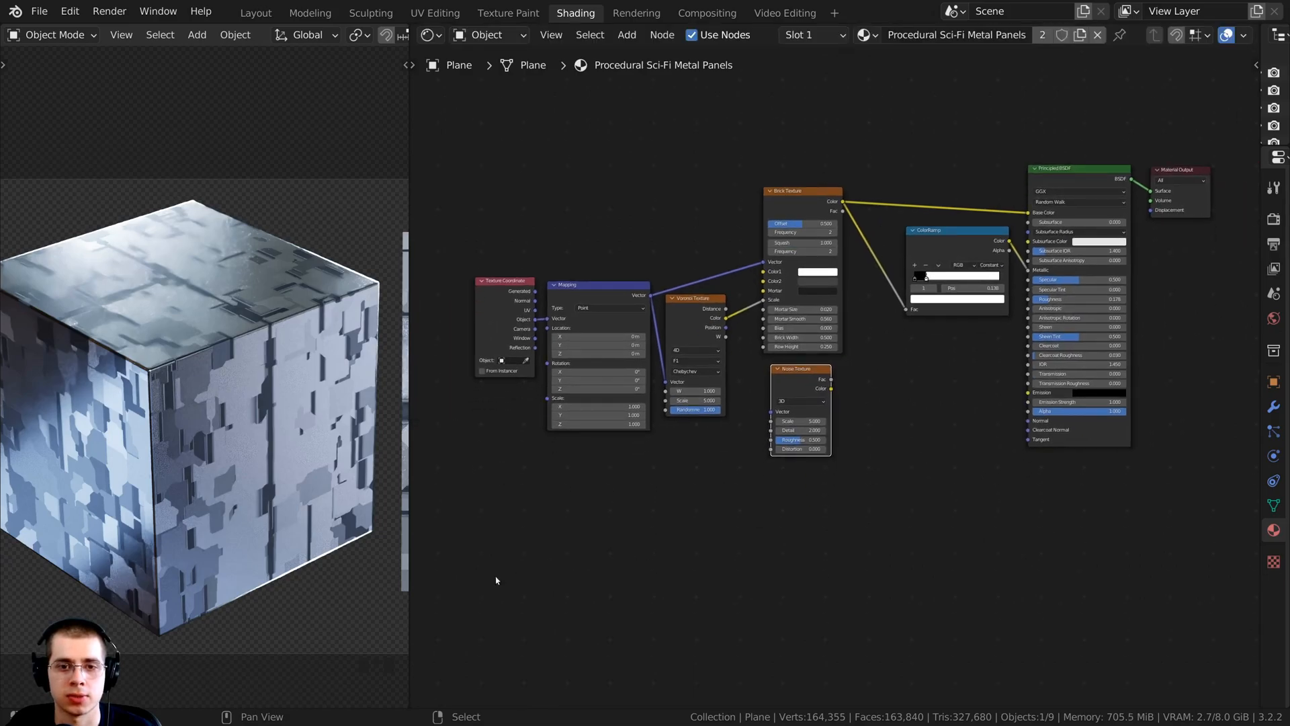
pyautogui.scroll(2, 672, 484)
pyautogui.keyDown('ctrl'); pyautogui.keyDown('shift'); pyautogui.click(837, 397); pyautogui.keyUp('shift'); pyautogui.keyUp('ctrl')
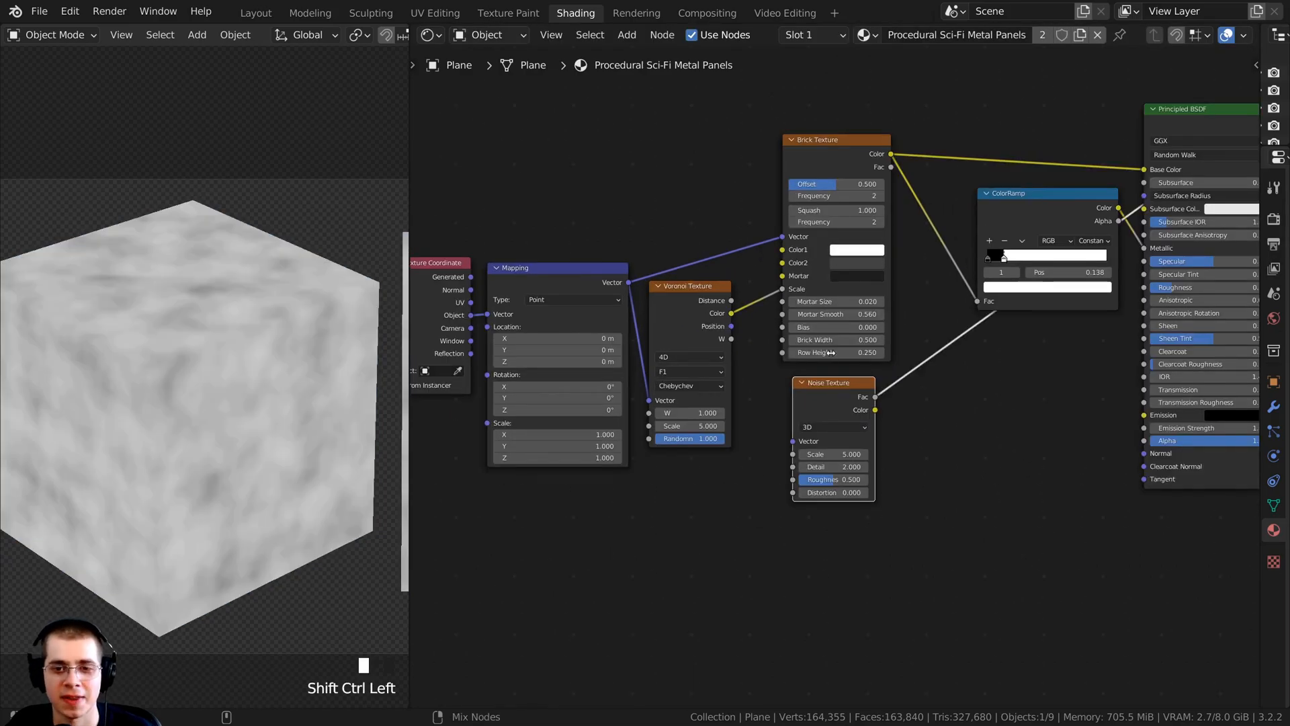
# Reposition the Voronoi Texture and Mapping nodes slightly to tidy the start of the node tree
pyautogui.moveTo(727, 336); pyautogui.dragTo(751, 332)
pyautogui.moveTo(574, 269); pyautogui.dragTo(683, 232, button='middle')
pyautogui.scroll(1, 683, 232)
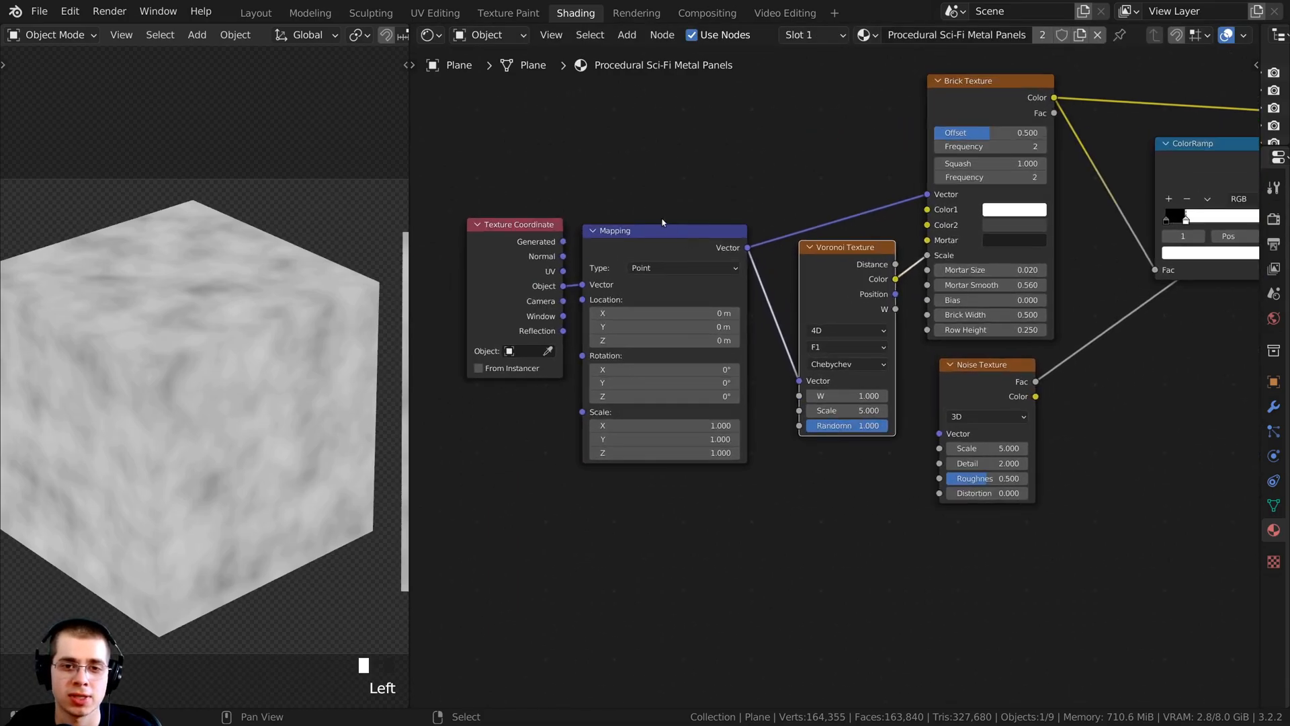
pyautogui.moveTo(621, 238); pyautogui.dragTo(619, 242)
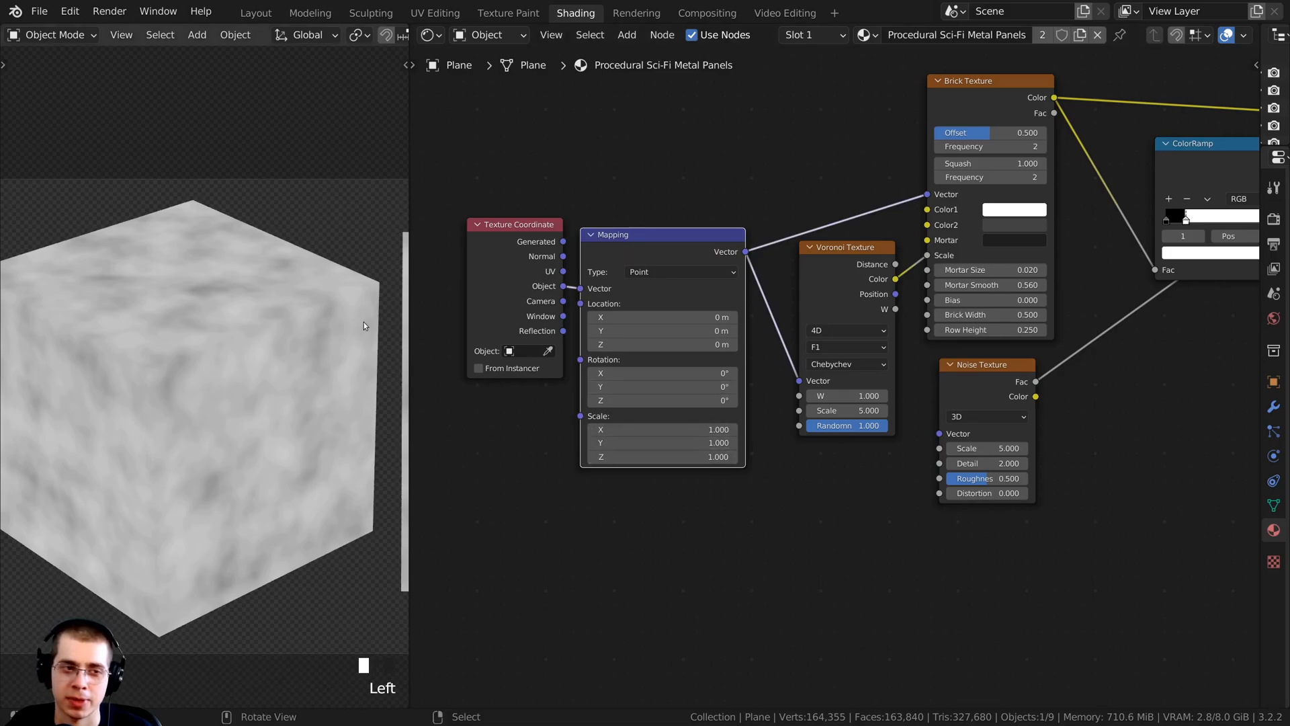
# Connect the Mapping node's Vector output to the Noise Texture's Vector input and shift the Noise Texture slightly
pyautogui.scroll(1, 534, 226)
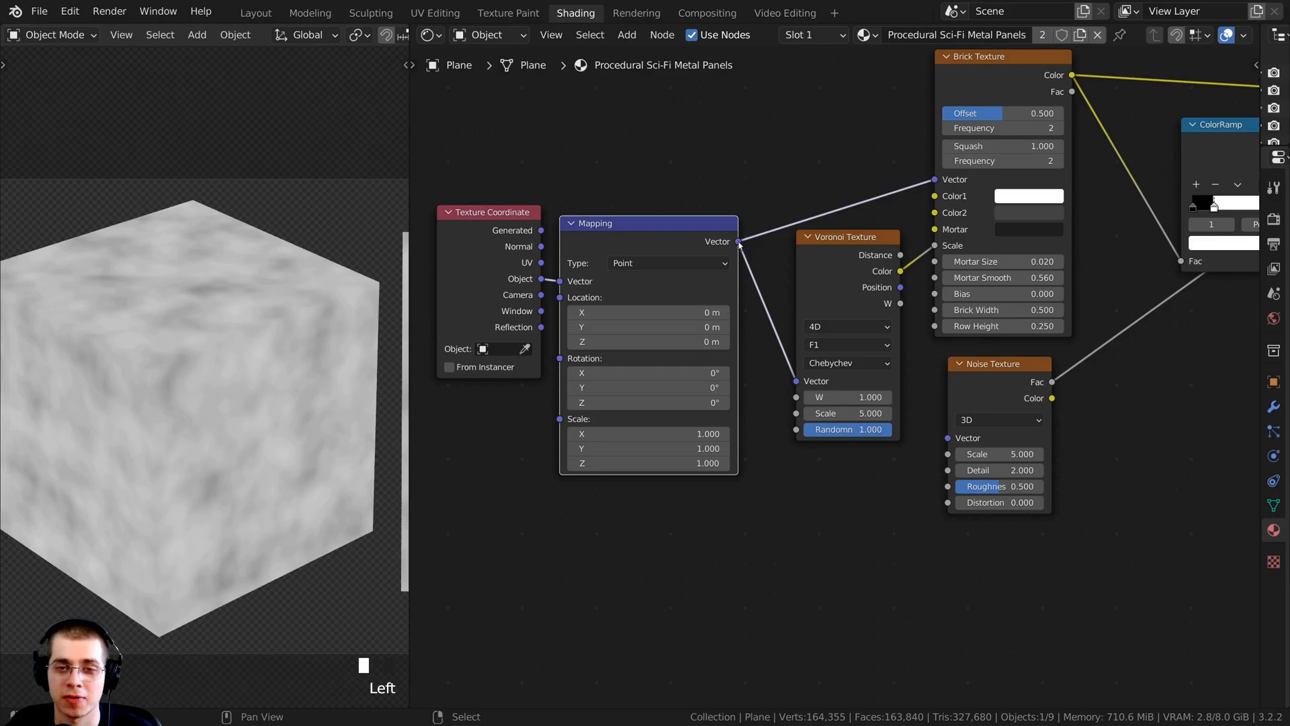
pyautogui.moveTo(740, 242); pyautogui.dragTo(968, 461)
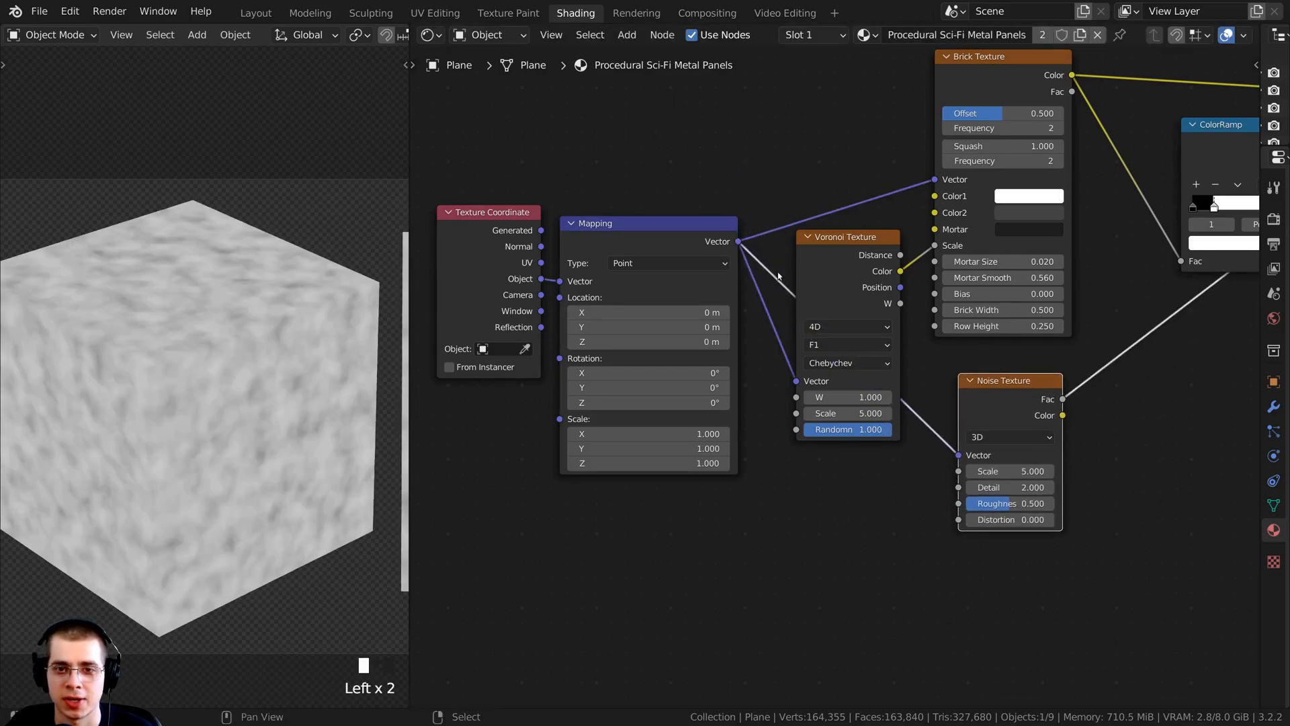
pyautogui.moveTo(970, 405); pyautogui.dragTo(972, 408)
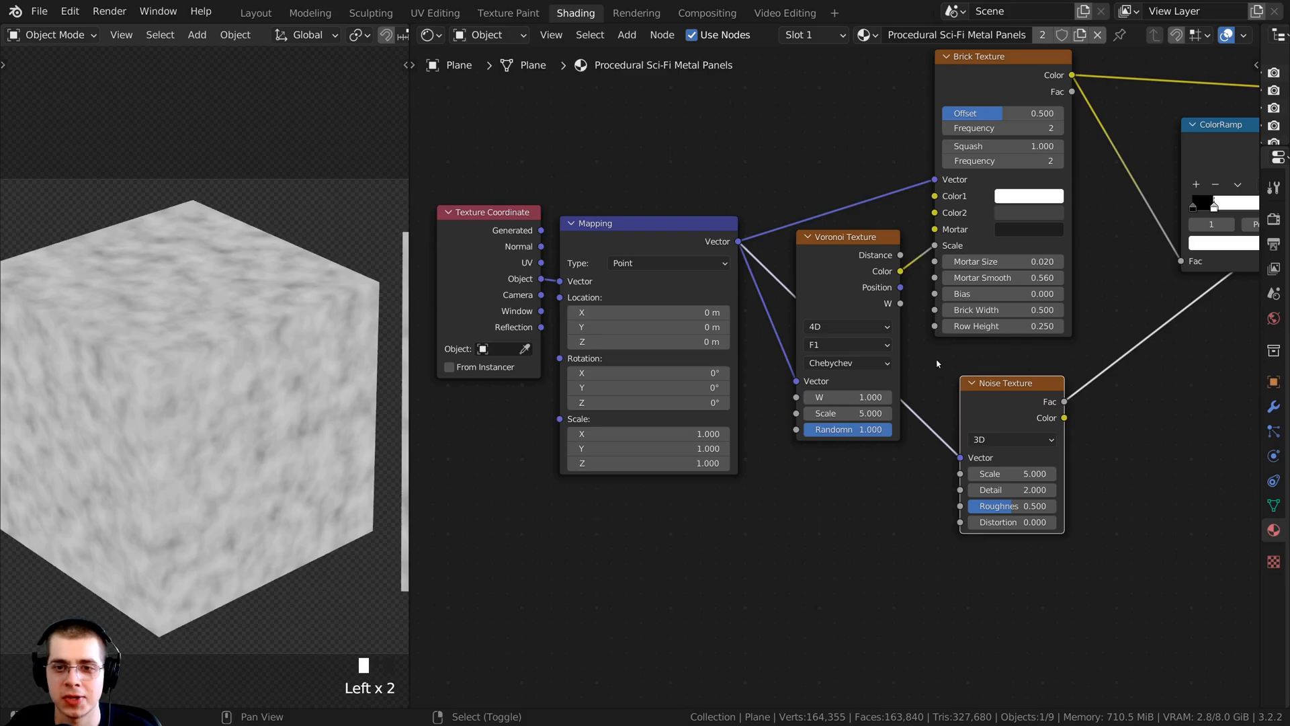
# Insert a reroute point on the Mapping-to-Noise Texture link and place it below the Voronoi Texture node
pyautogui.keyDown('shift'); pyautogui.moveTo(920, 396); pyautogui.dragTo(909, 474, button='right'); pyautogui.keyUp('shift')
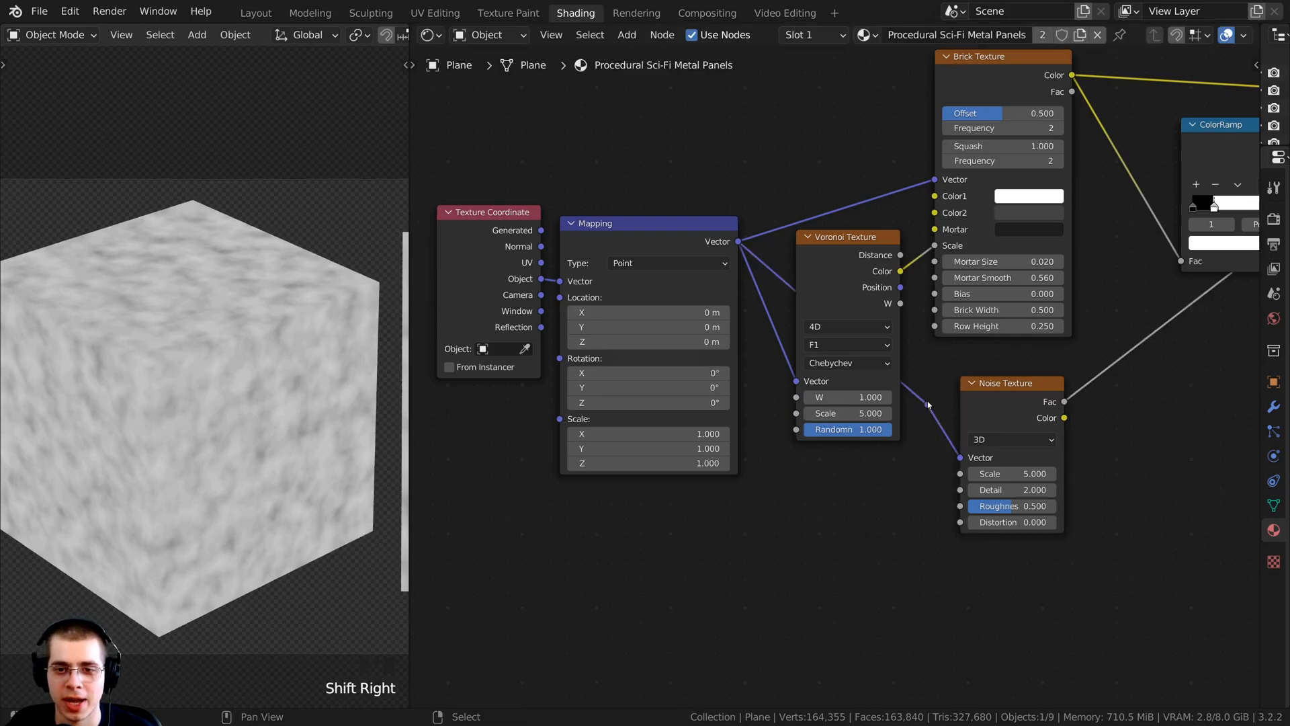
pyautogui.moveTo(928, 408); pyautogui.dragTo(785, 473, button='right')
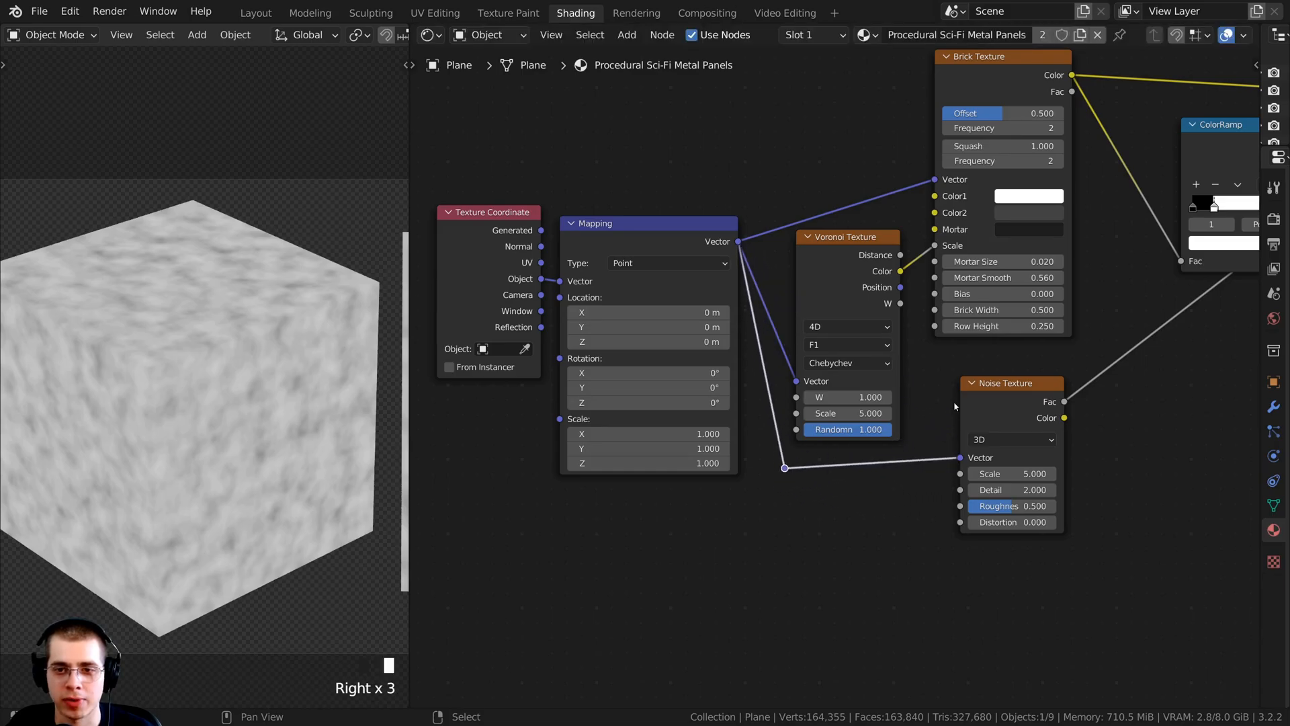
pyautogui.moveTo(991, 385); pyautogui.dragTo(987, 408)
pyautogui.moveTo(785, 473); pyautogui.dragTo(782, 476, button='right')
pyautogui.scroll(-4, 793, 457)
pyautogui.moveTo(794, 457); pyautogui.dragTo(840, 437, button='middle')
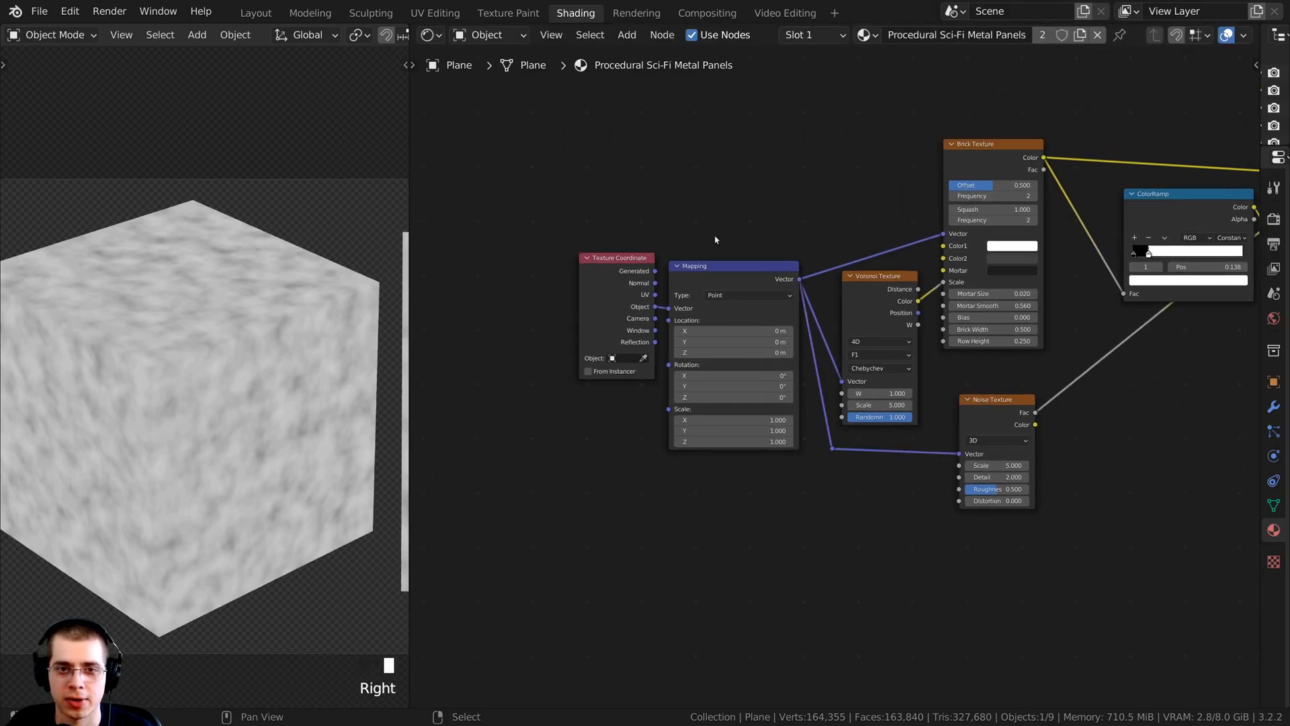
# Tidy the start of the node tree by repositioning the Texture Coordinate node, Noise Texture and reroute point
pyautogui.moveTo(703, 212); pyautogui.dragTo(591, 325, button='right')
pyautogui.moveTo(591, 325); pyautogui.dragTo(590, 341)
pyautogui.scroll(1, 796, 294)
pyautogui.moveTo(796, 293); pyautogui.dragTo(739, 300, button='middle')
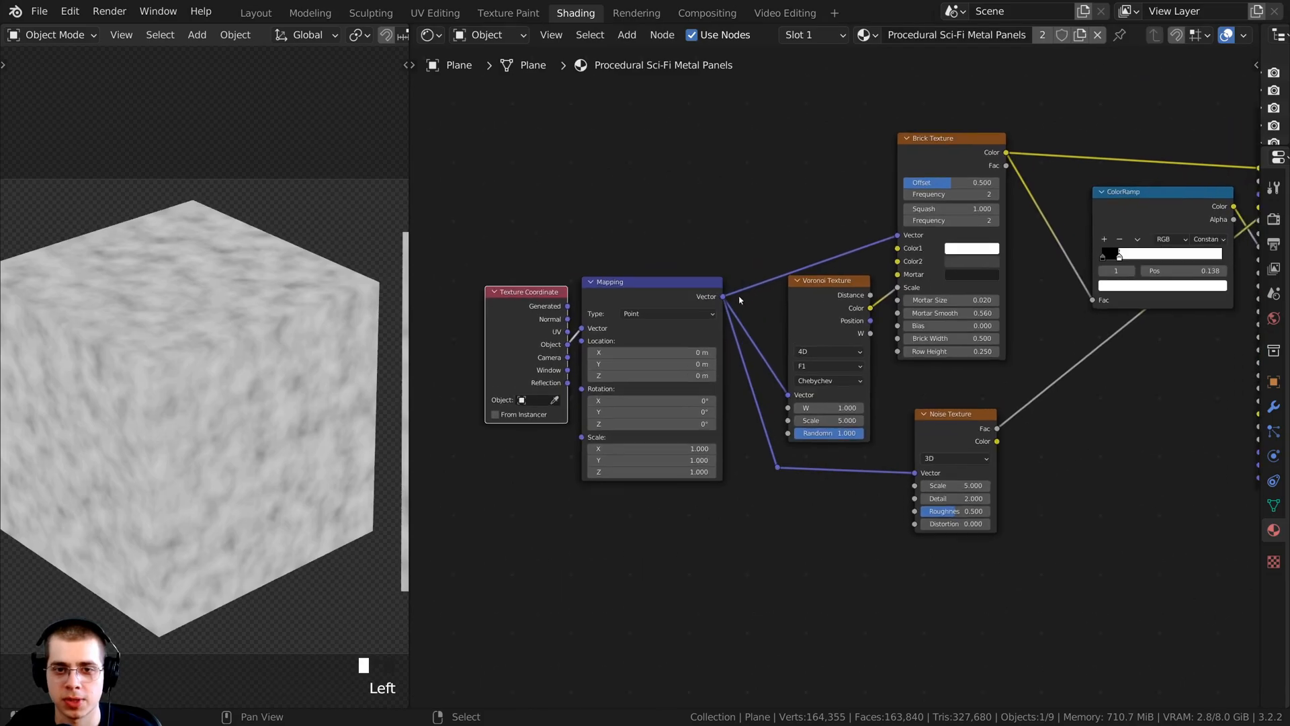
pyautogui.click(922, 471)
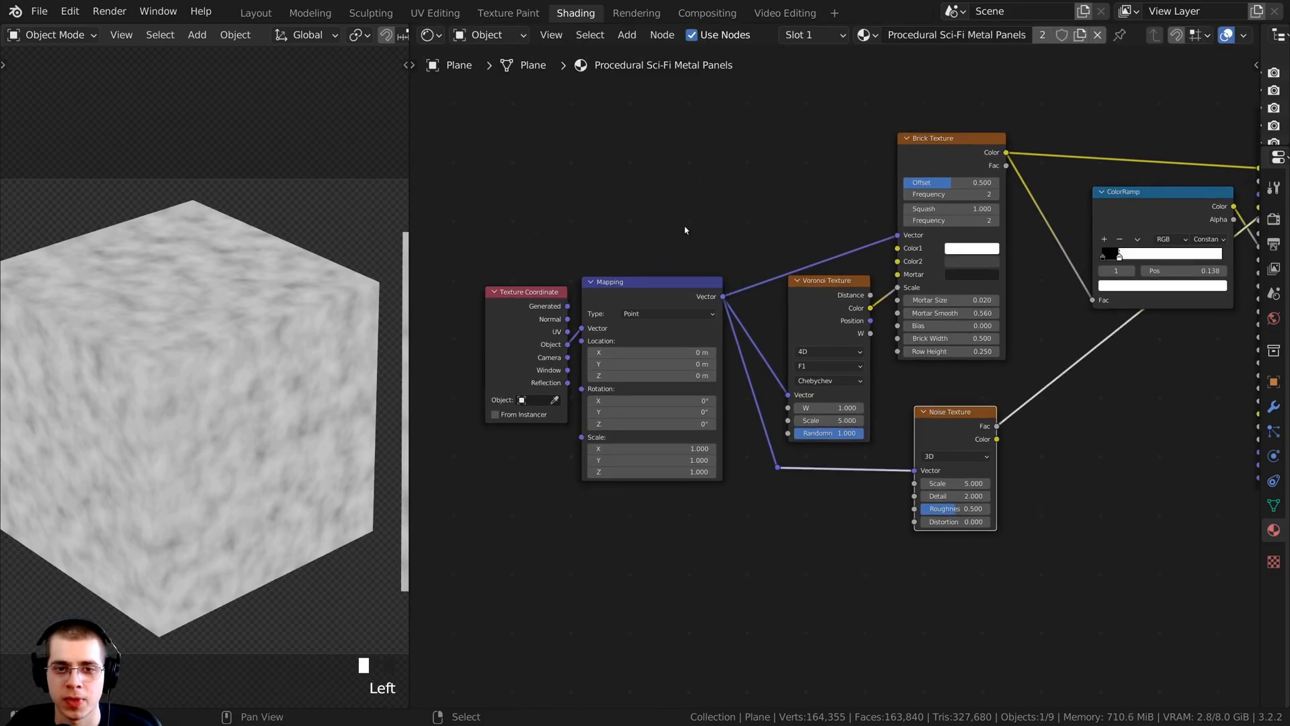
pyautogui.scroll(1, 686, 230)
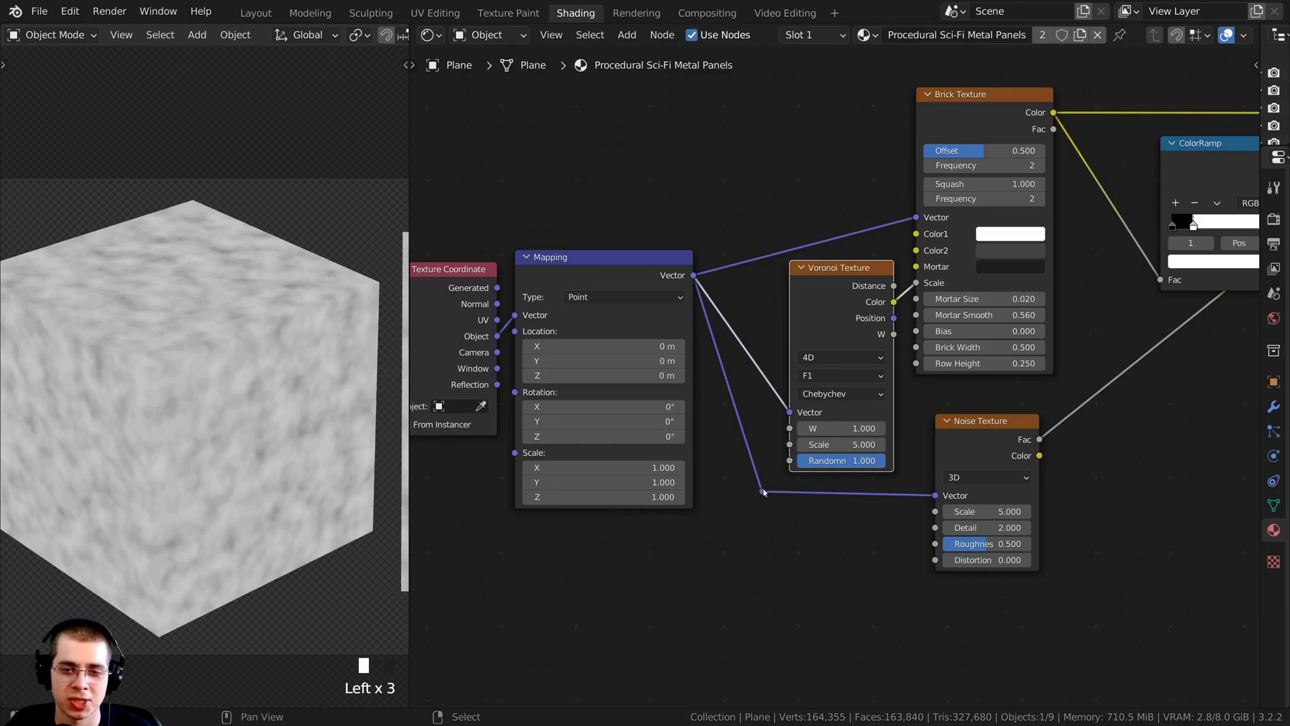
pyautogui.moveTo(762, 492); pyautogui.dragTo(758, 493, button='right')
pyautogui.click(1009, 417)
# Set the Noise Texture's Detail to 15
pyautogui.scroll(2, 1009, 417)
pyautogui.moveTo(1009, 417); pyautogui.dragTo(833, 370, button='middle')
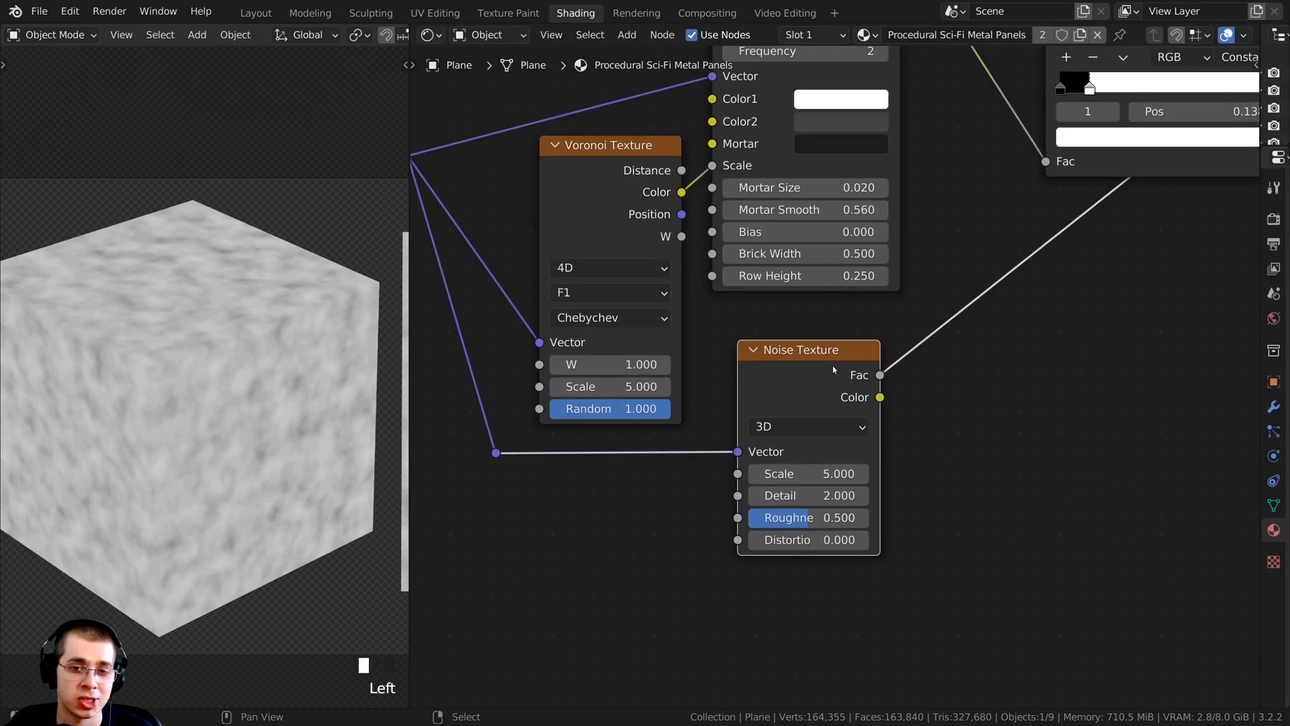
pyautogui.moveTo(822, 417); pyautogui.dragTo(803, 360, button='middle')
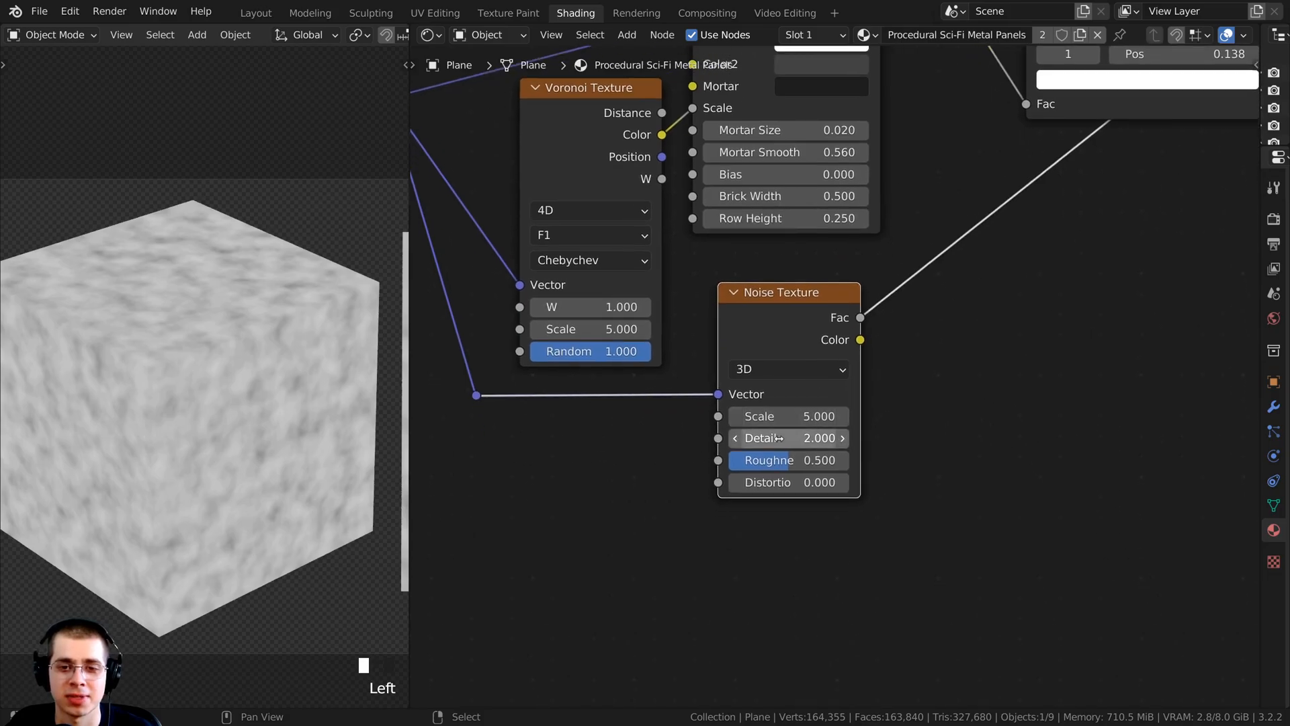
pyautogui.moveTo(778, 441); pyautogui.dragTo(801, 438)
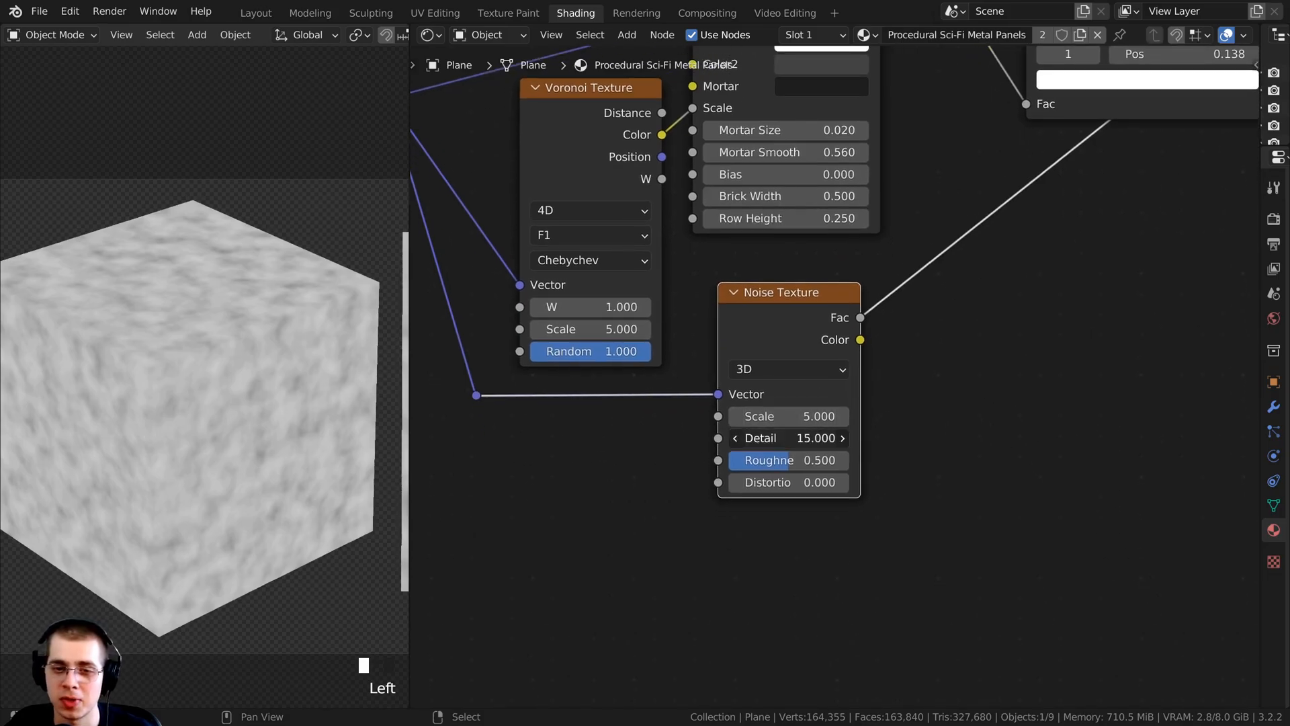
# Set the Noise Texture's Roughness to 0.55 and check the noise pattern on the cube
pyautogui.click(778, 461)
pyautogui.click(785, 459)
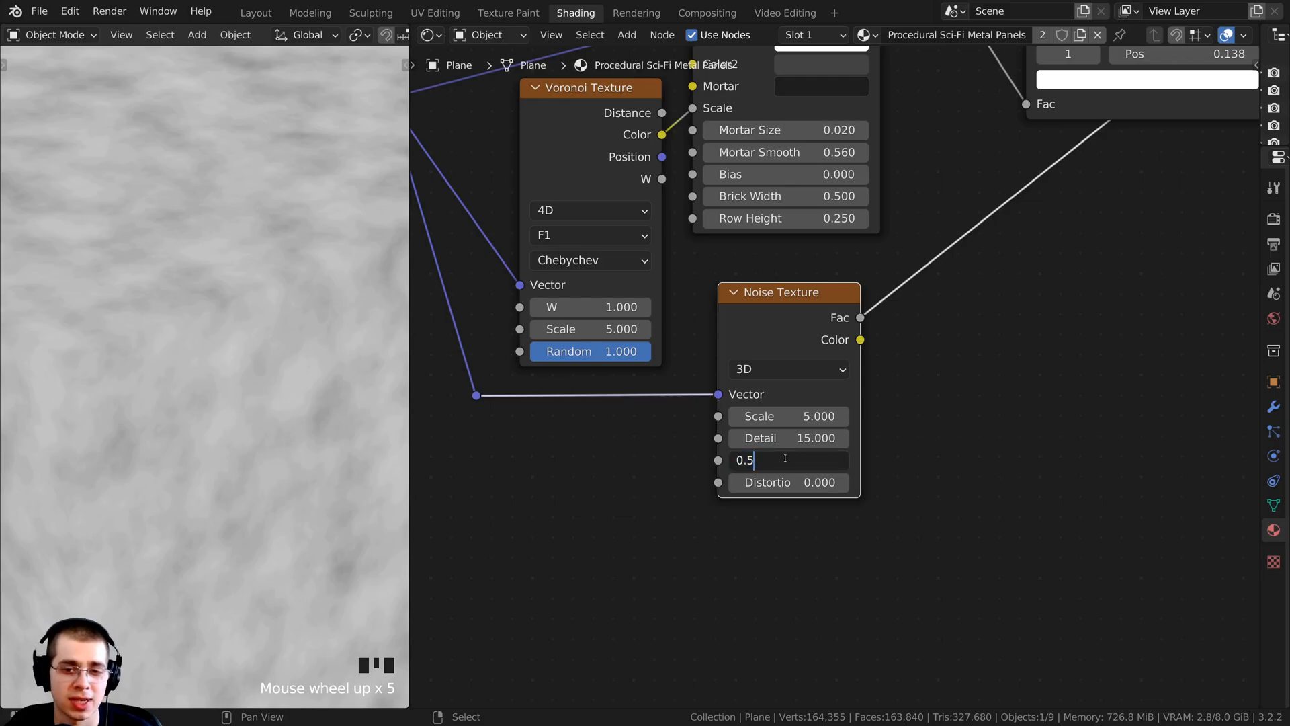
pyautogui.click(713, 459)
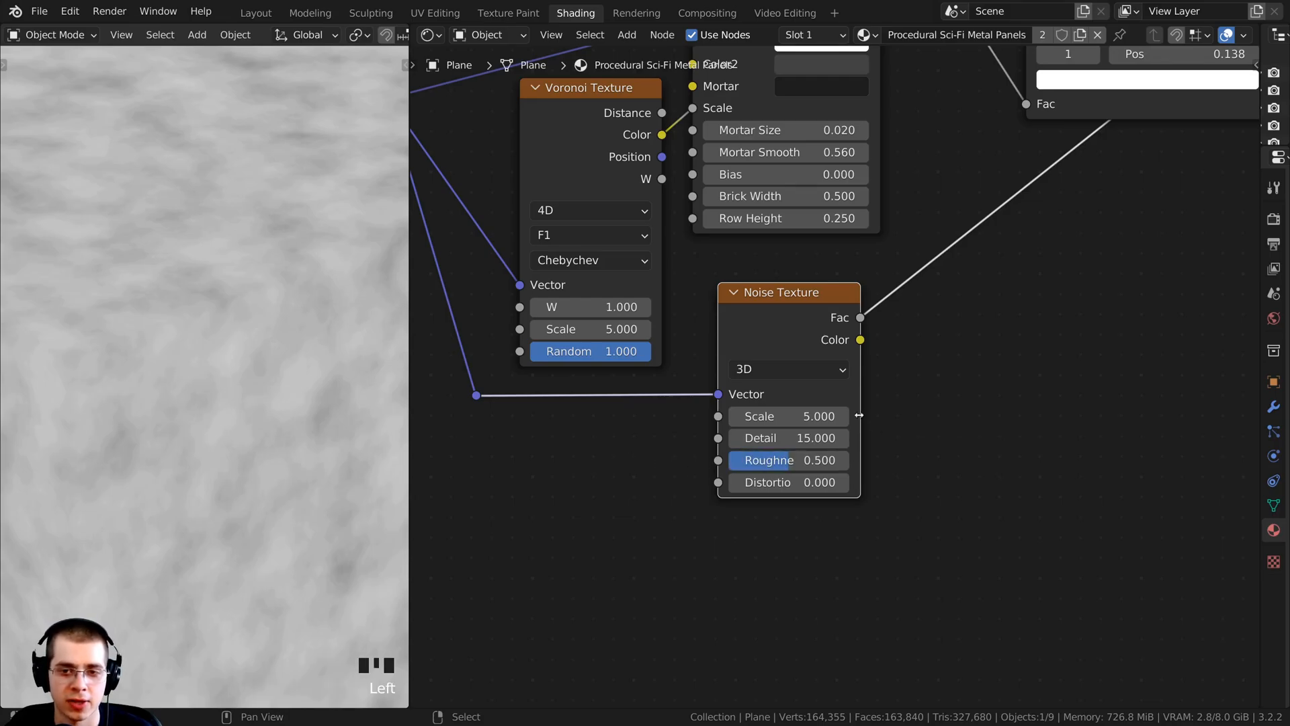
pyautogui.click(785, 464)
pyautogui.click(785, 467)
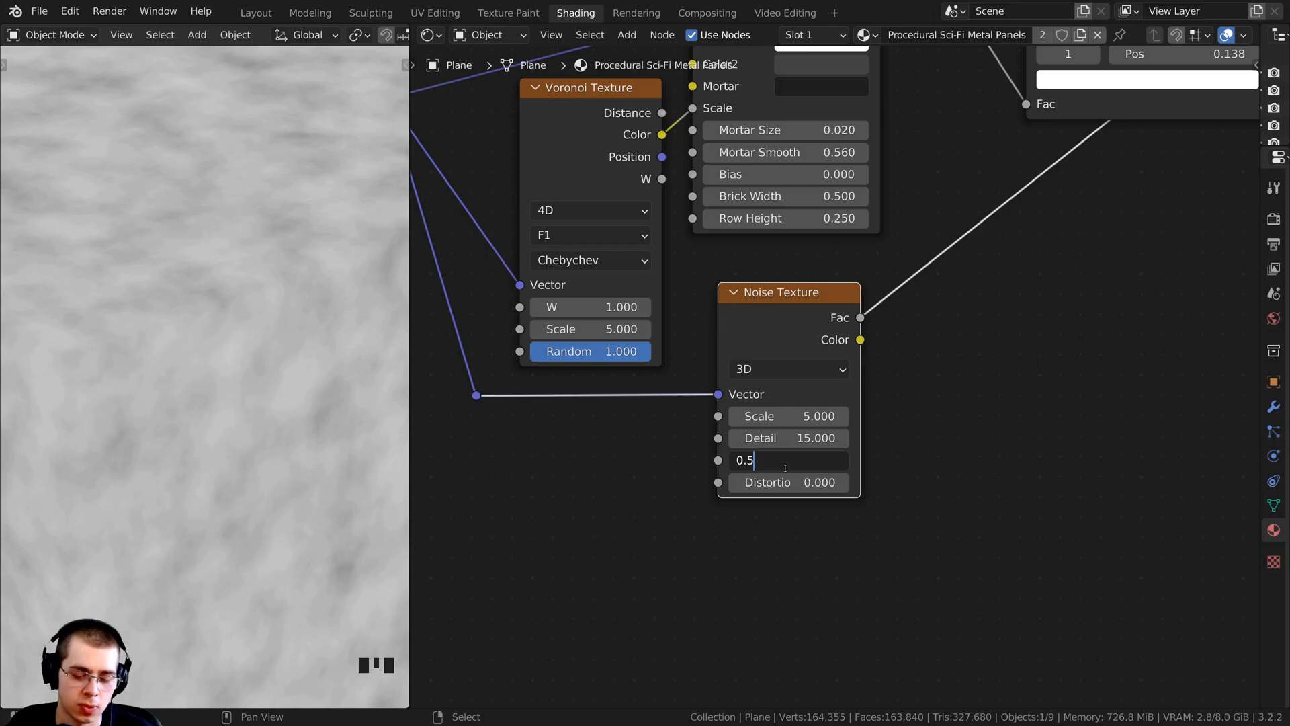
pyautogui.write('5')
pyautogui.press('Return')
pyautogui.scroll(-3, 223, 229)
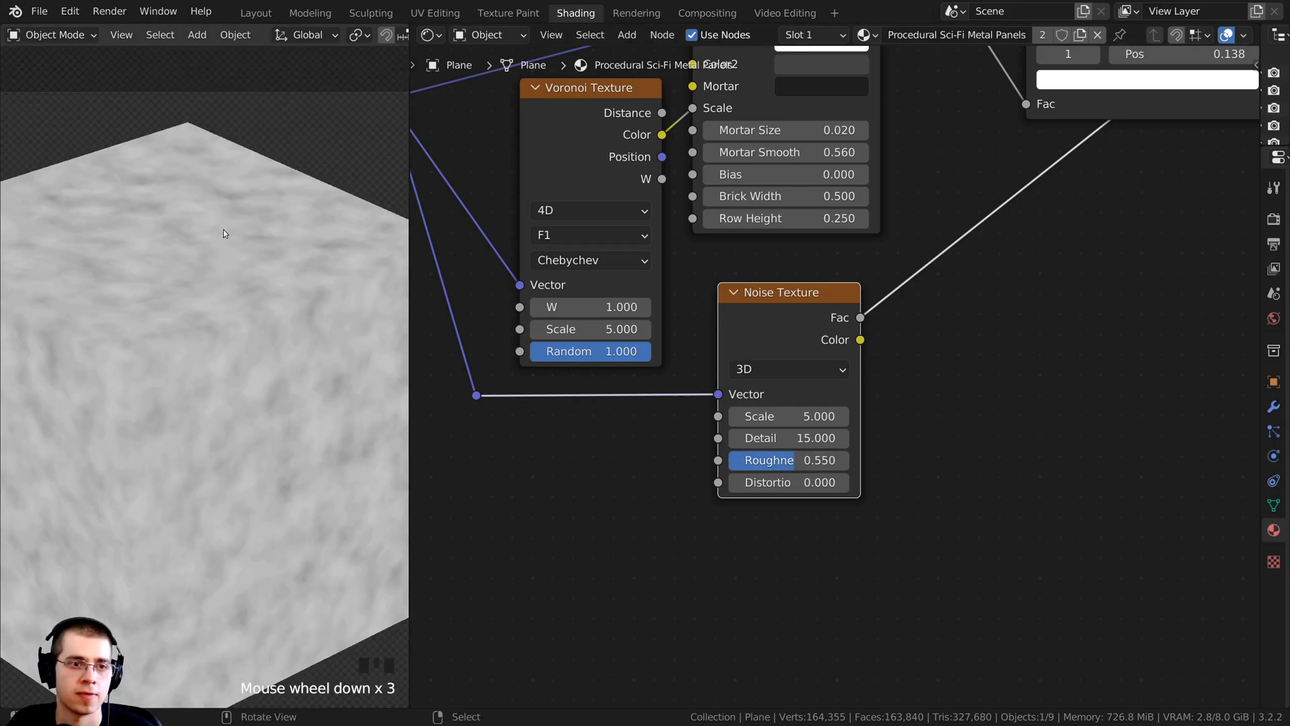
pyautogui.scroll(3, 167, 352)
pyautogui.scroll(-6, 312, 380)
pyautogui.keyDown('shift'); pyautogui.moveTo(312, 380); pyautogui.dragTo(261, 377, button='middle'); pyautogui.keyUp('shift')
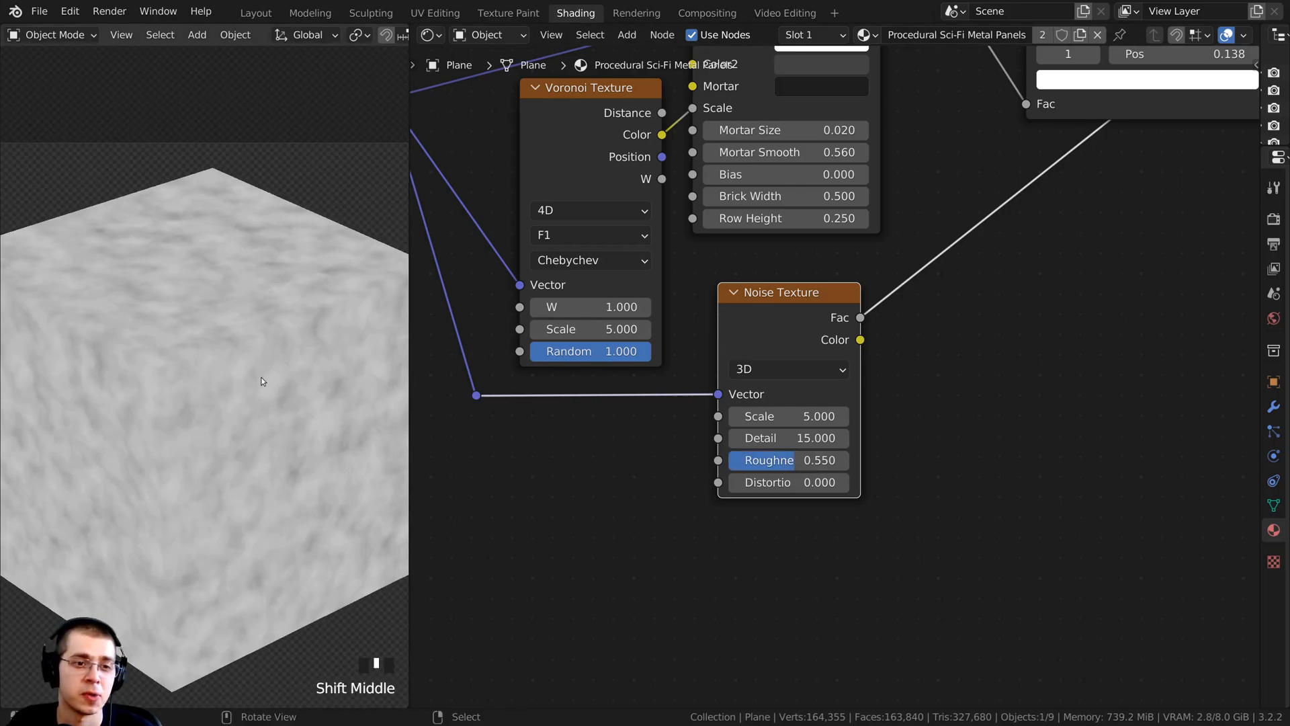
pyautogui.scroll(-2, 261, 377)
# Connect the Noise Texture's Fac output to the Principled BSDF's Roughness input
pyautogui.scroll(-2, 699, 398)
pyautogui.moveTo(699, 398); pyautogui.dragTo(659, 409, button='middle')
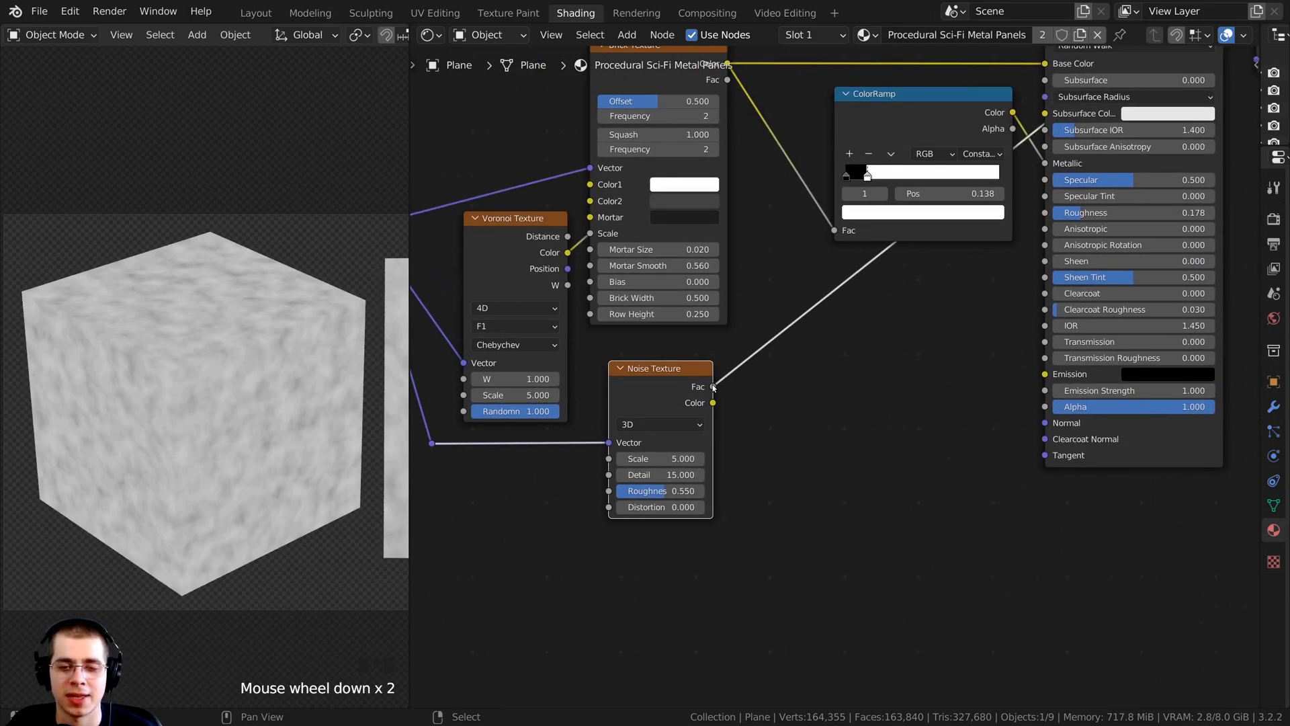
pyautogui.moveTo(713, 388); pyautogui.dragTo(1051, 214)
pyautogui.scroll(-3, 1050, 214)
pyautogui.moveTo(1050, 214); pyautogui.dragTo(836, 328, button='middle')
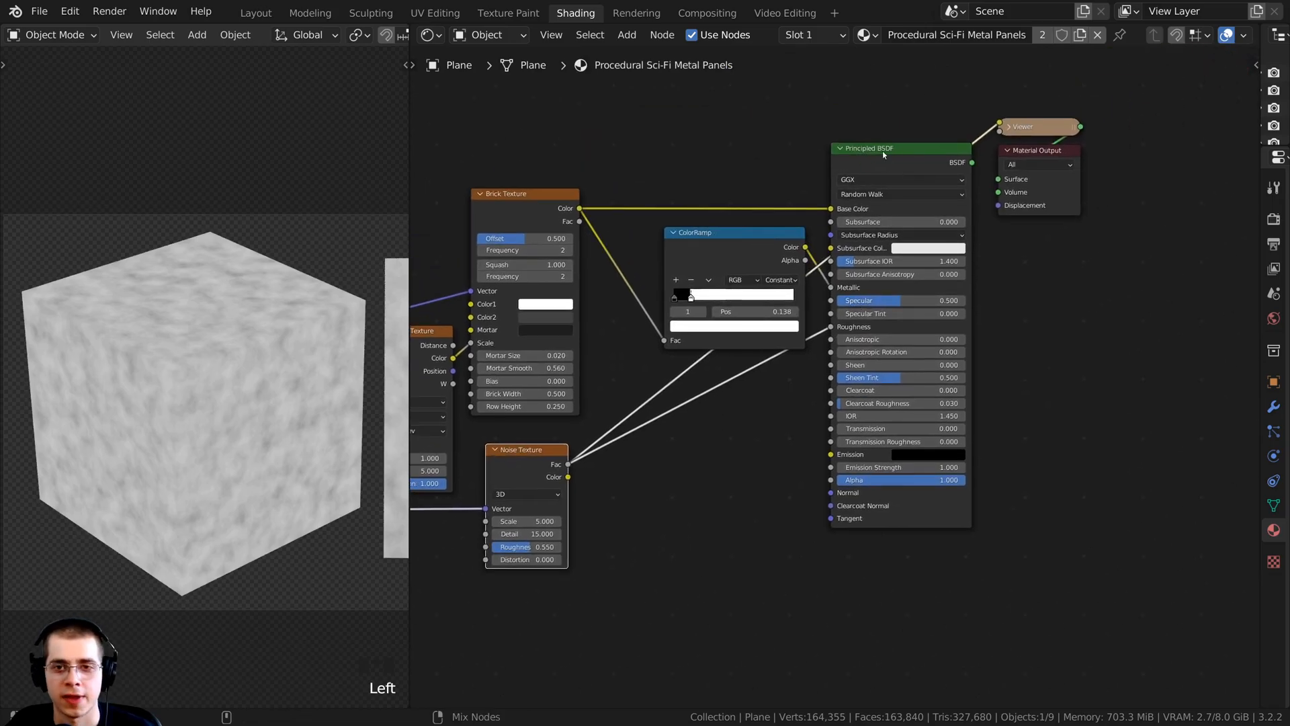
# Preview the Principled BSDF on the cube again and move it together with the Material Output to make room for another node
pyautogui.keyDown('ctrl'); pyautogui.keyDown('shift'); pyautogui.click(891, 151); pyautogui.keyUp('shift'); pyautogui.keyUp('ctrl')
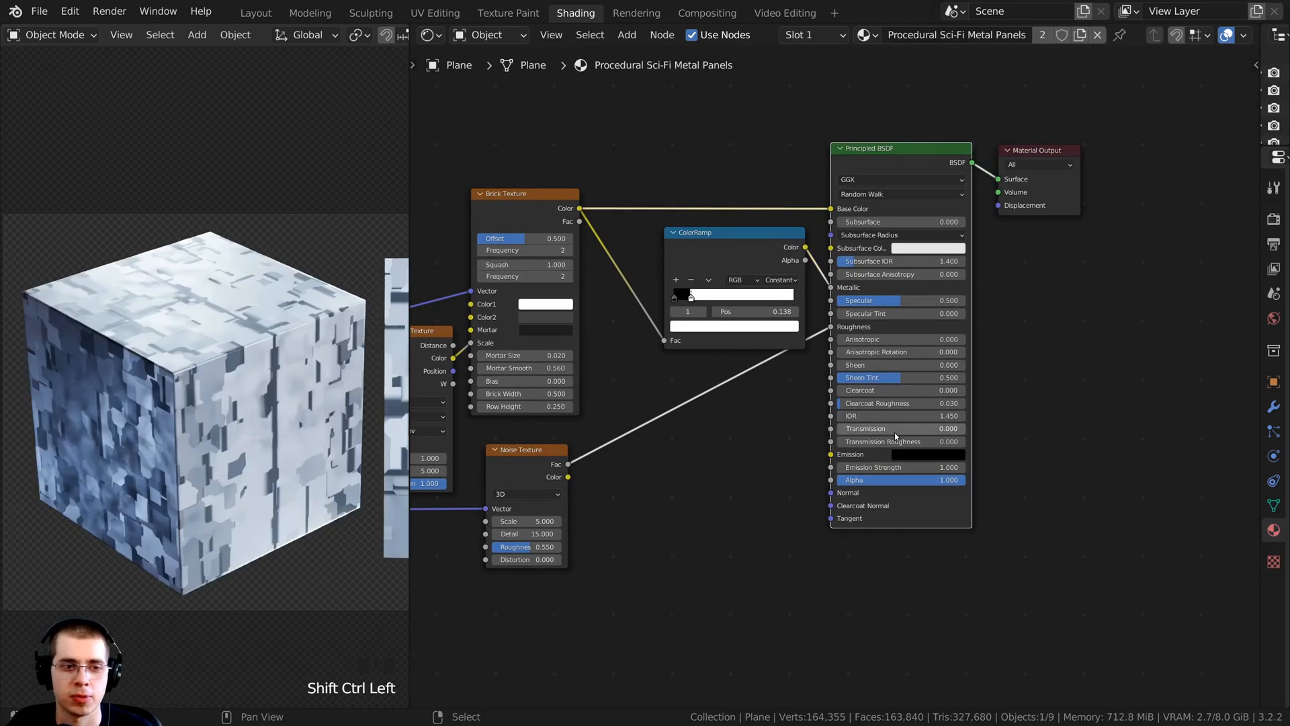
pyautogui.keyDown('shift'); pyautogui.click(1025, 153); pyautogui.keyUp('shift')
pyautogui.press('g')
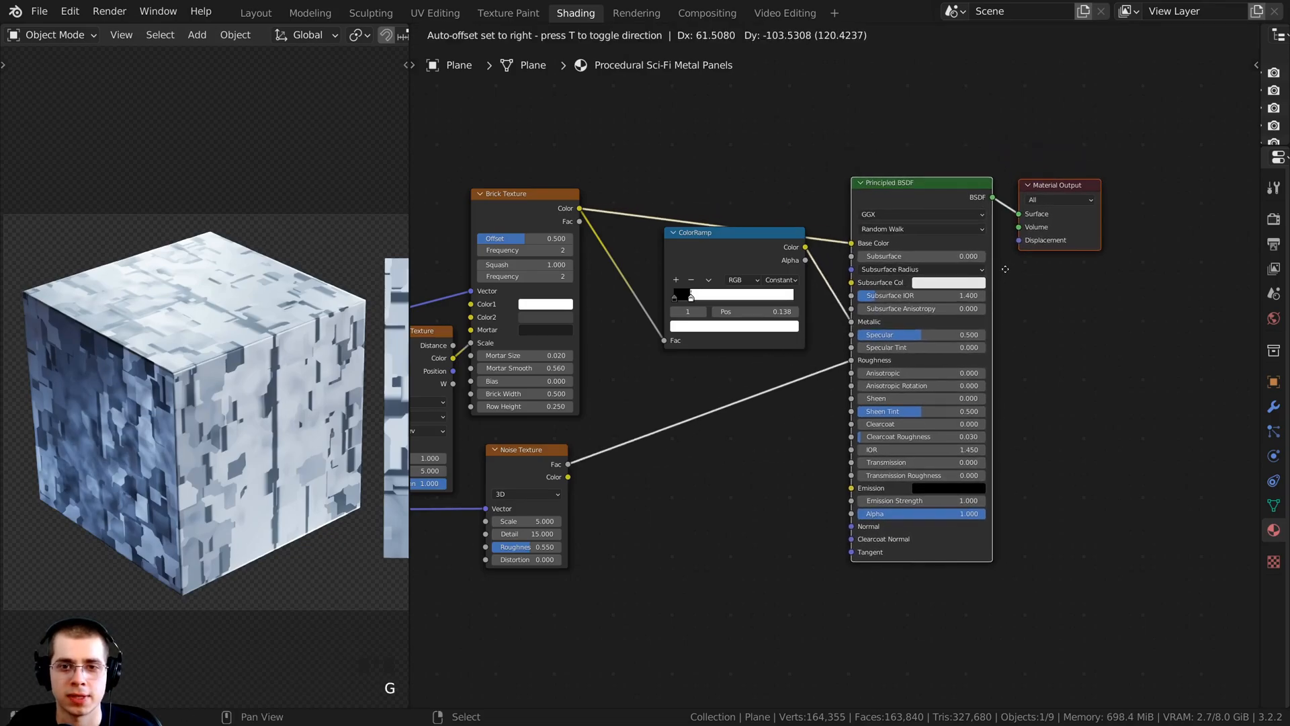
pyautogui.click(1001, 266)
pyautogui.click(1001, 268)
pyautogui.click(718, 272)
# Insert a ColorRamp between the Noise Texture's Fac and the Principled BSDF's Roughness, lined up below the first ColorRamp
pyautogui.scroll(2, 654, 347)
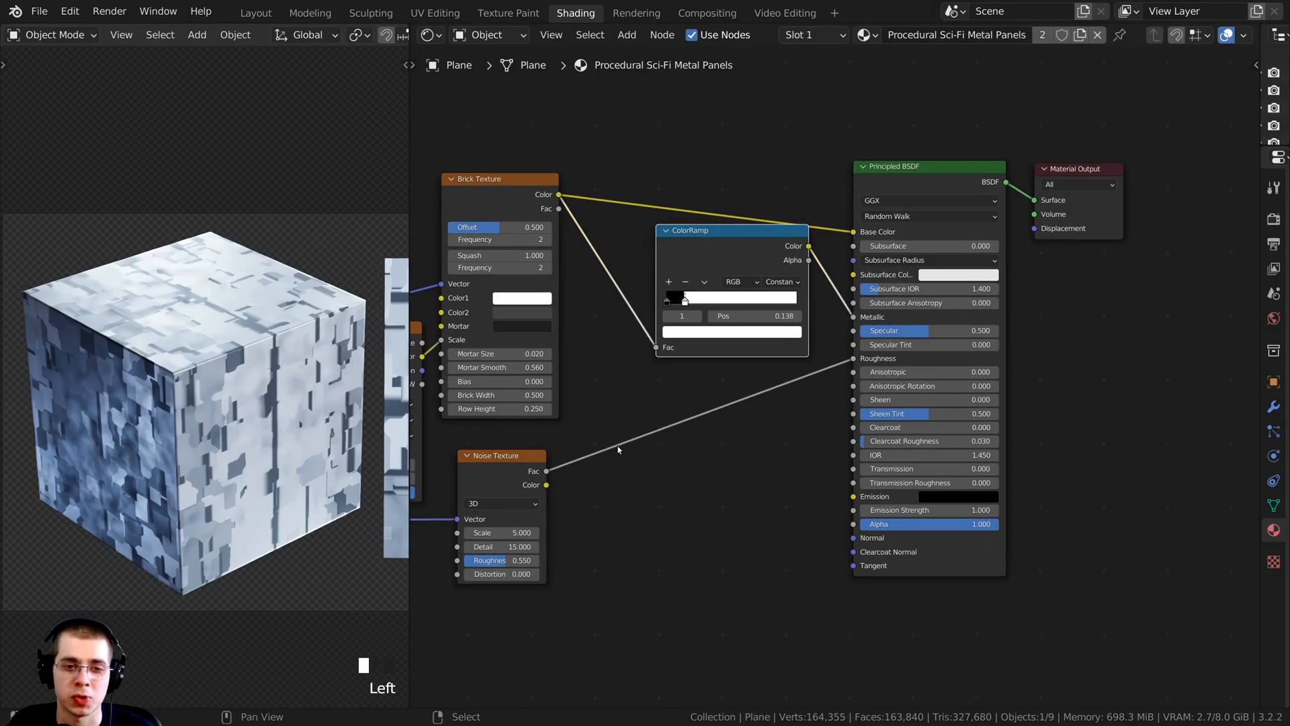
pyautogui.hotkey('shift', 'a')
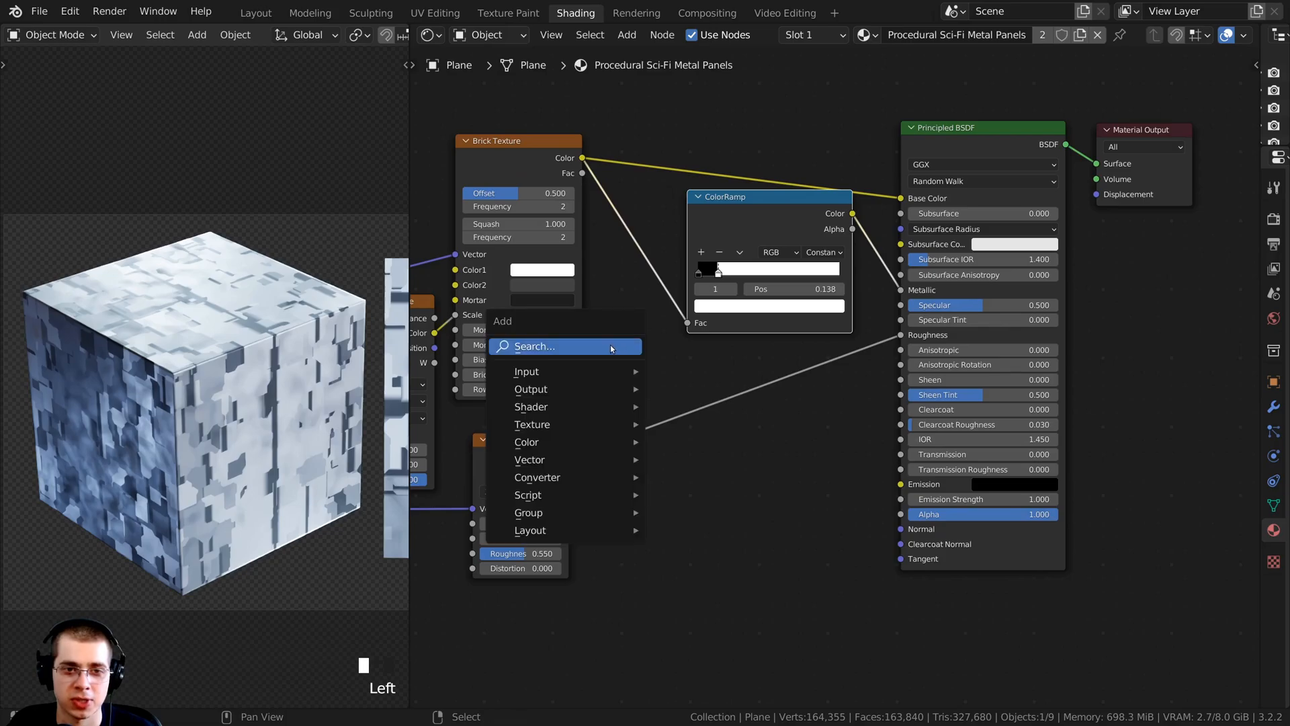
pyautogui.click(530, 347)
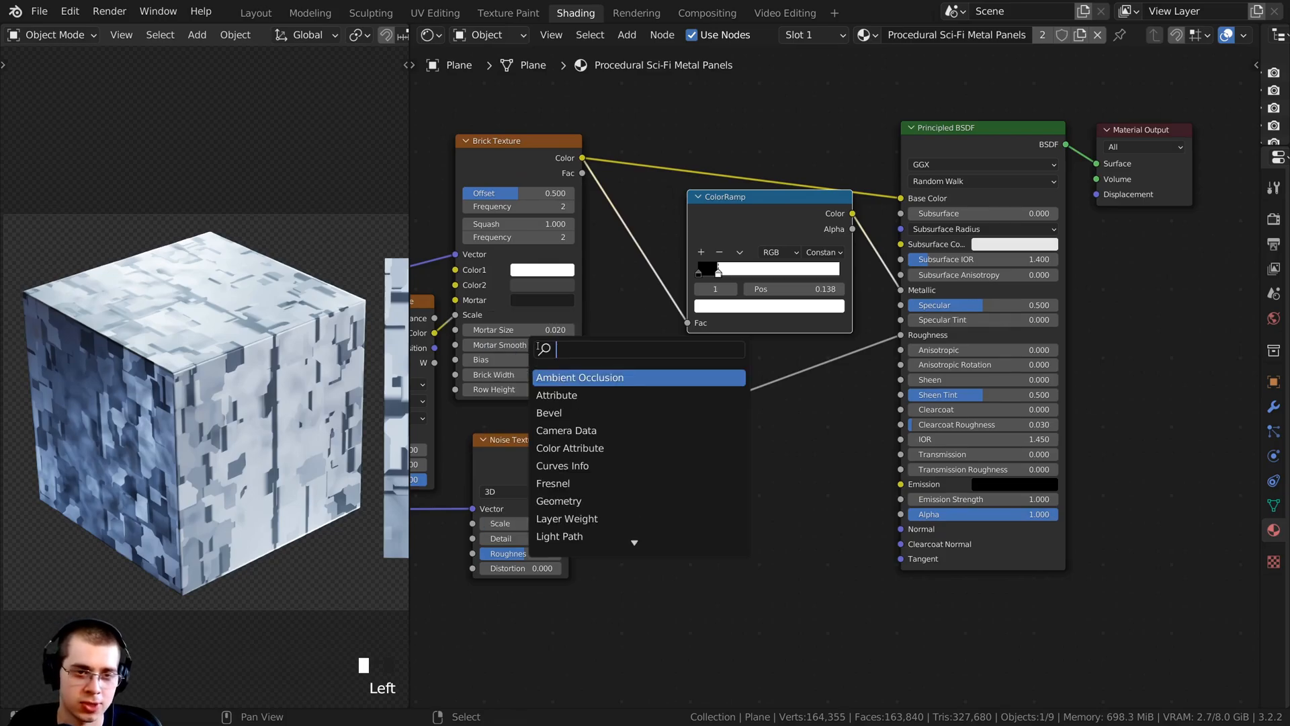
pyautogui.write('col')
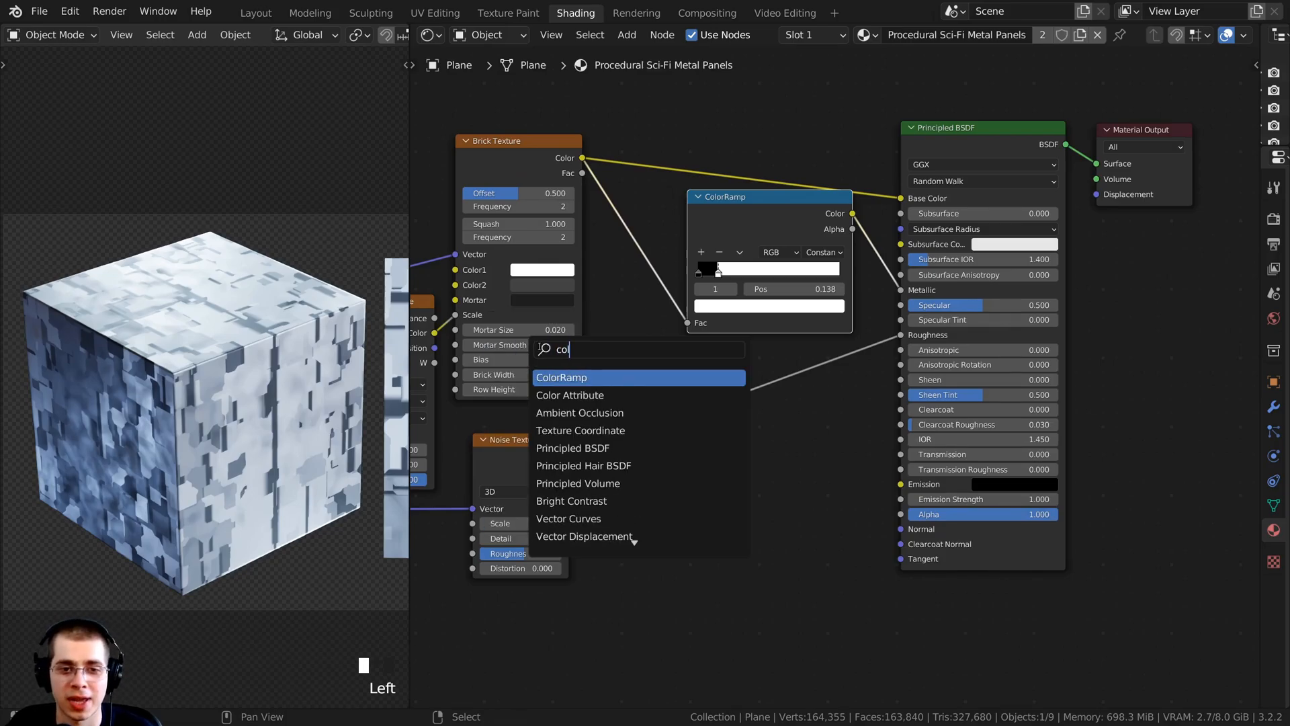
pyautogui.click(572, 377)
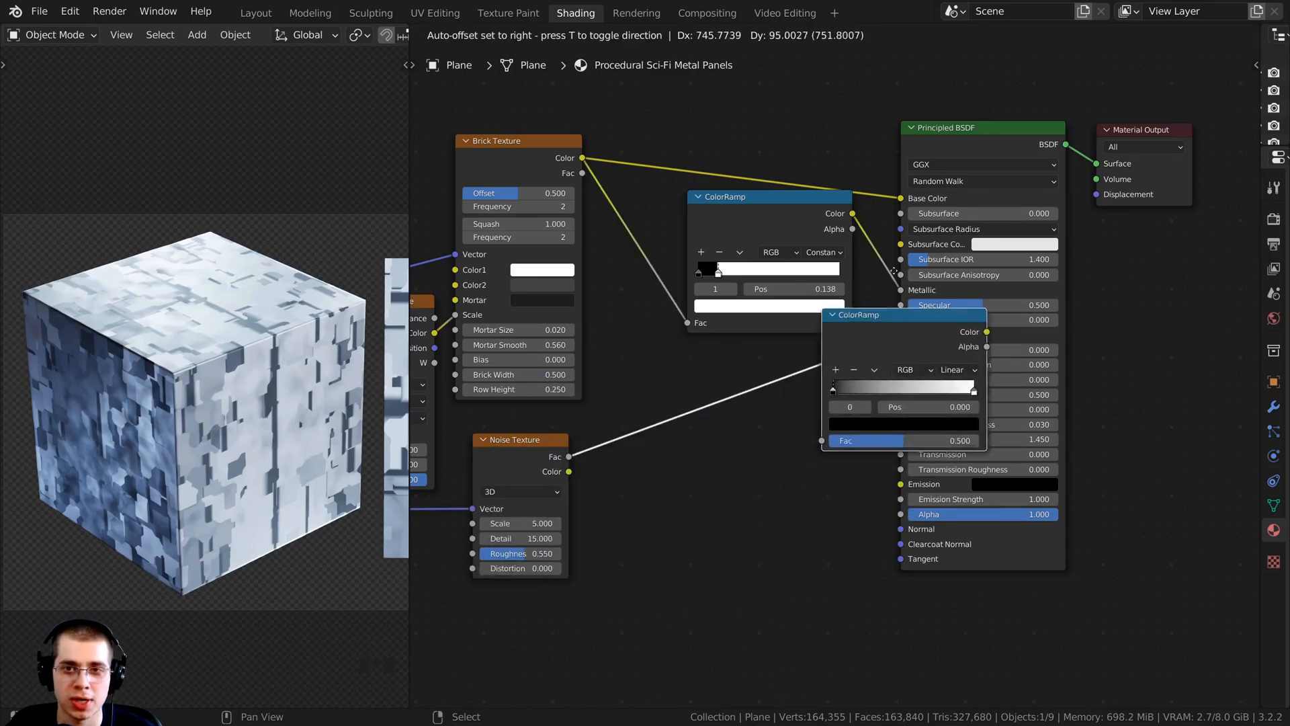
pyautogui.click(729, 380)
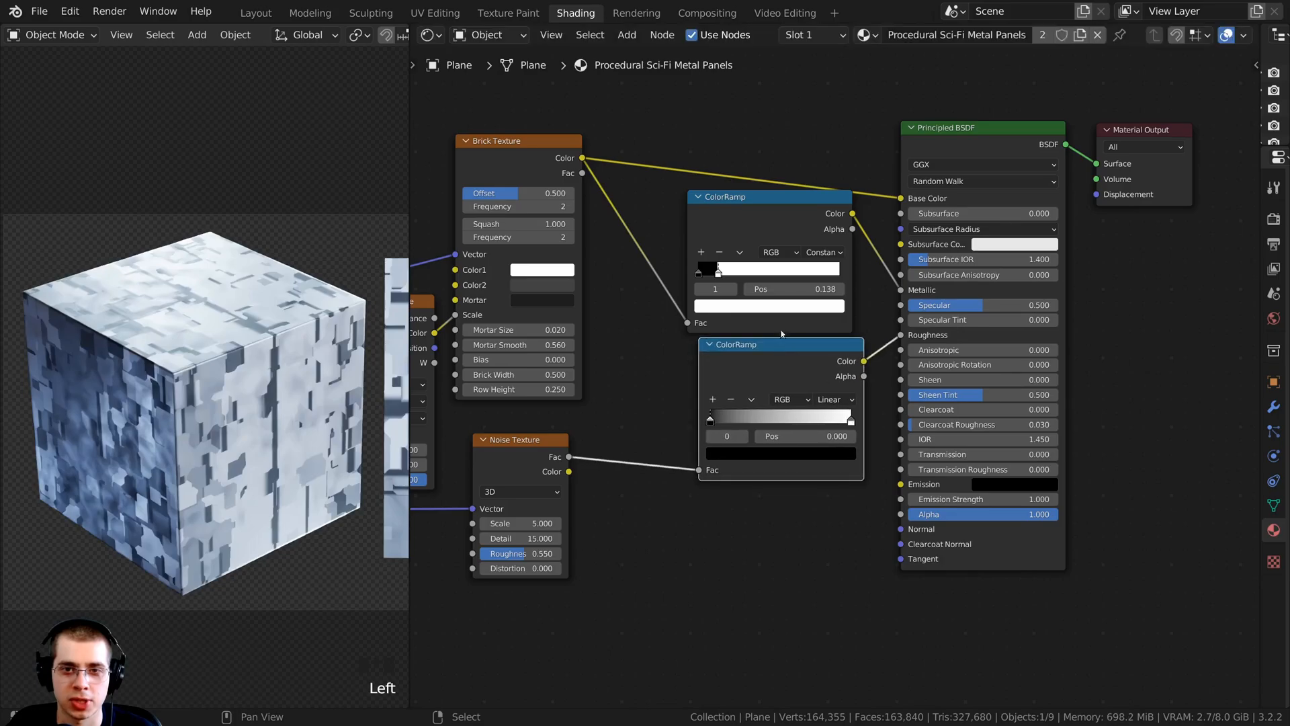
pyautogui.moveTo(780, 208); pyautogui.dragTo(796, 208)
pyautogui.click(796, 208)
pyautogui.scroll(2, 699, 457)
# Darken the new ColorRamp's white stop at position 1.000 to the grey hex value B7B7B7
pyautogui.click(703, 457)
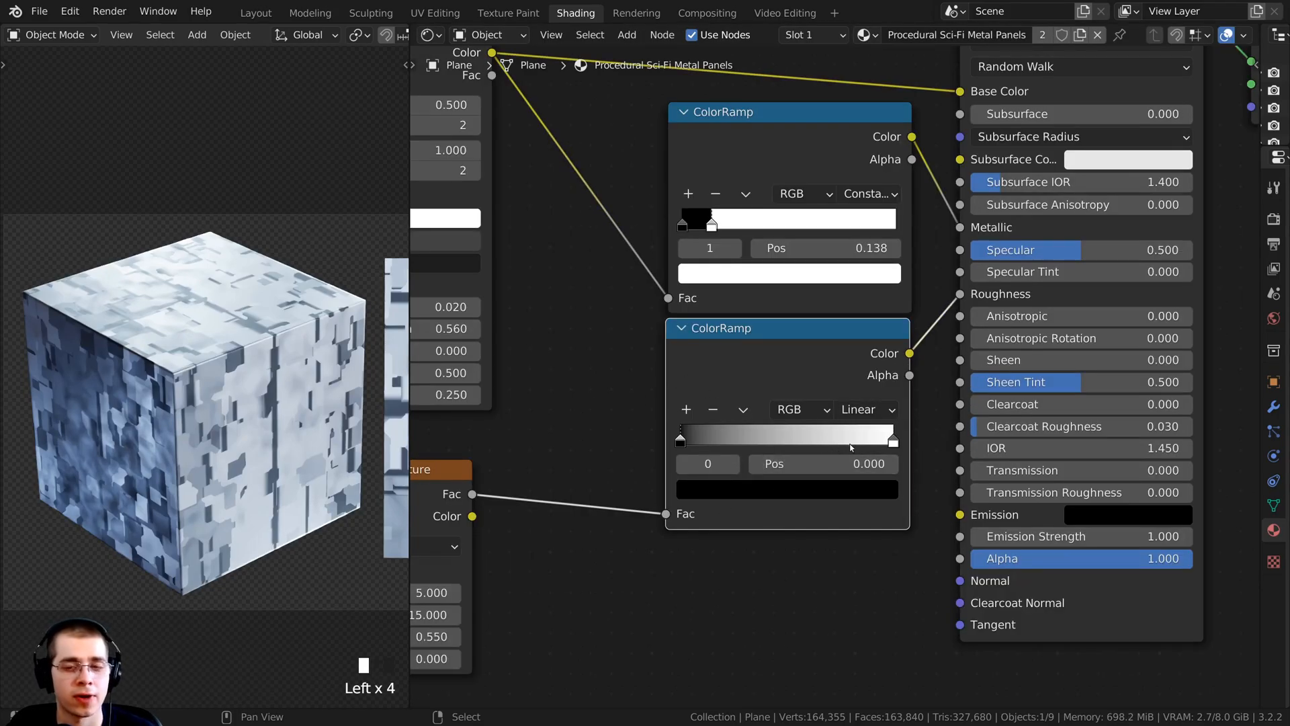
pyautogui.click(891, 439)
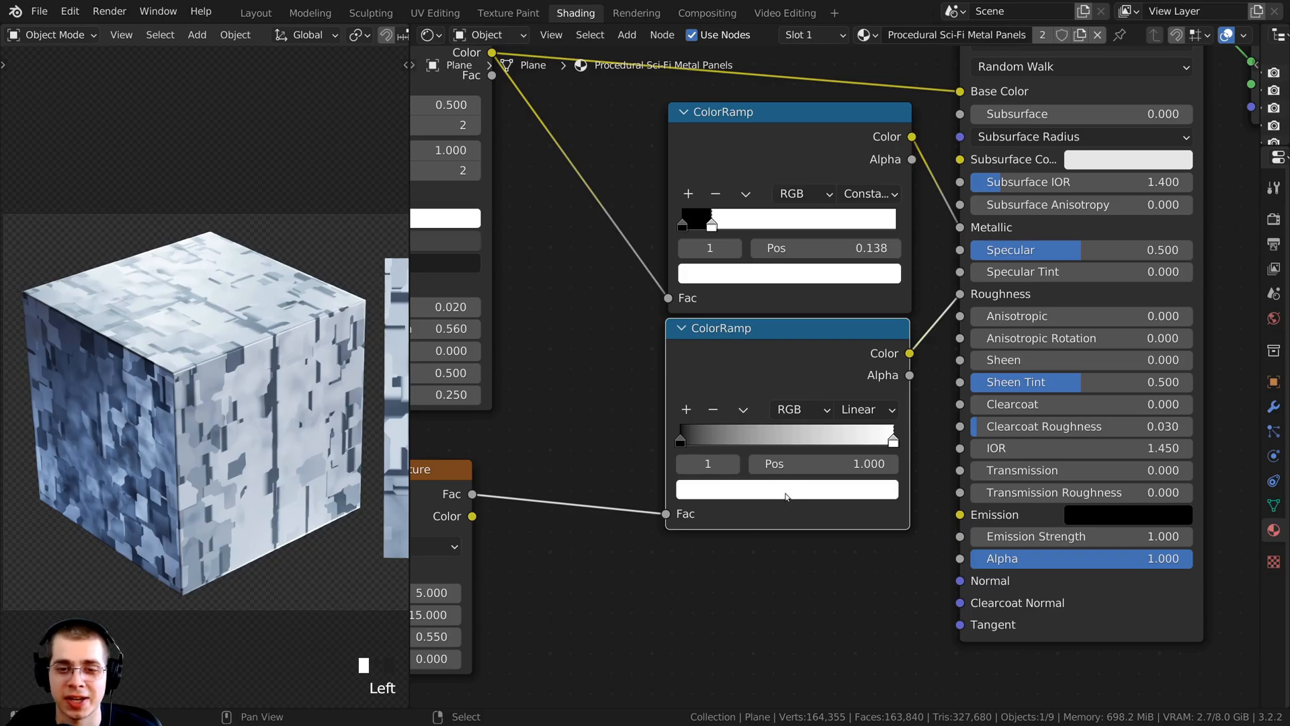
pyautogui.click(884, 440)
pyautogui.click(803, 485)
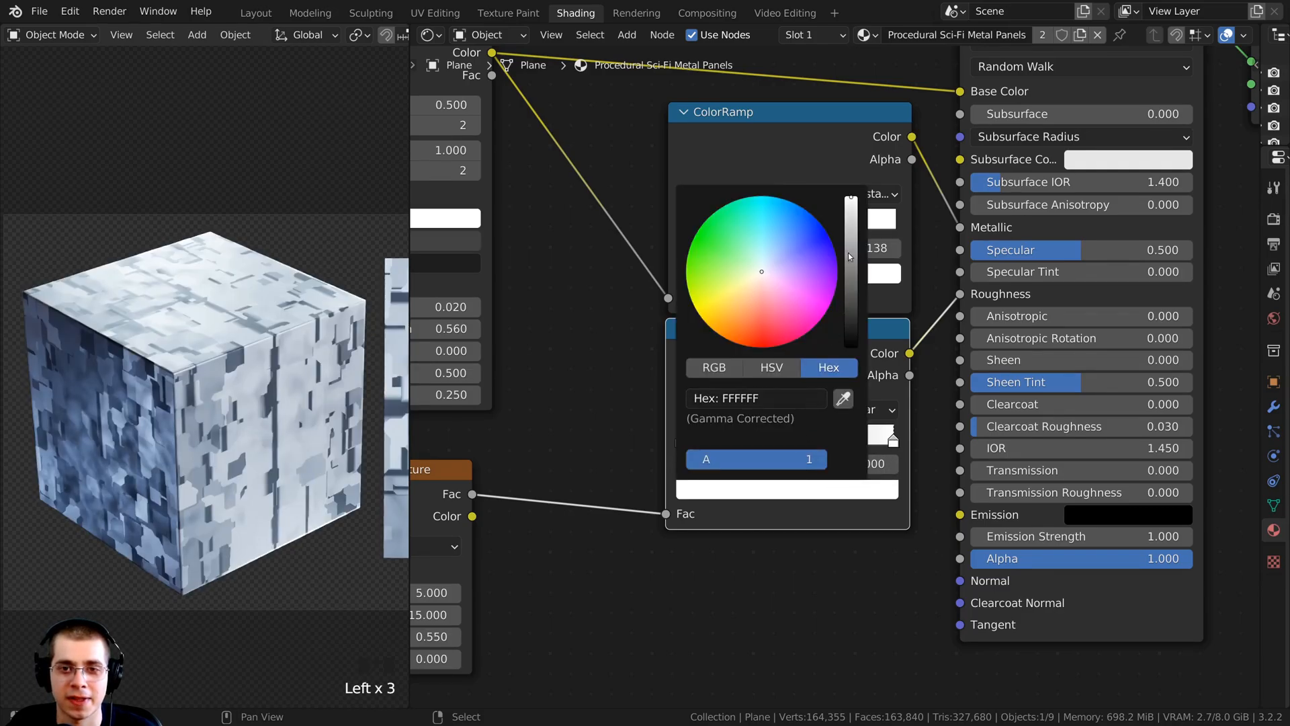
pyautogui.moveTo(850, 207); pyautogui.dragTo(852, 254)
pyautogui.hotkey('ctrl', 'v')
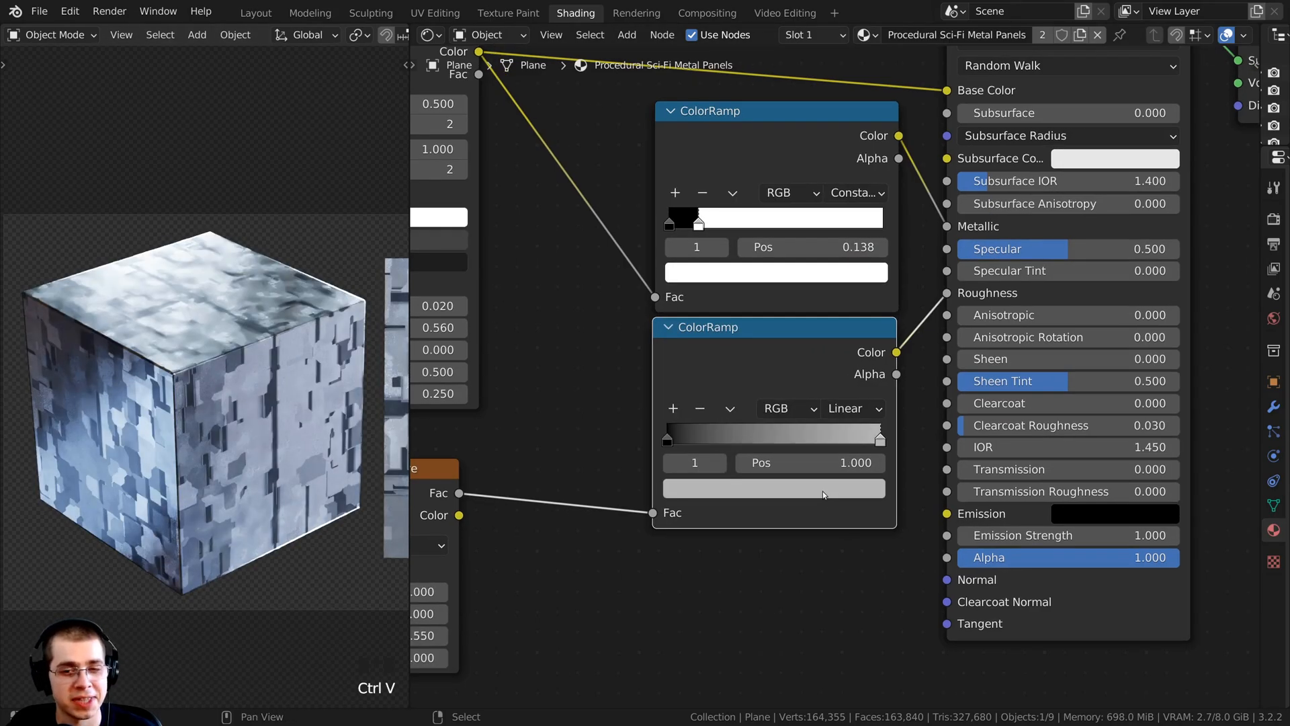
pyautogui.click(823, 492)
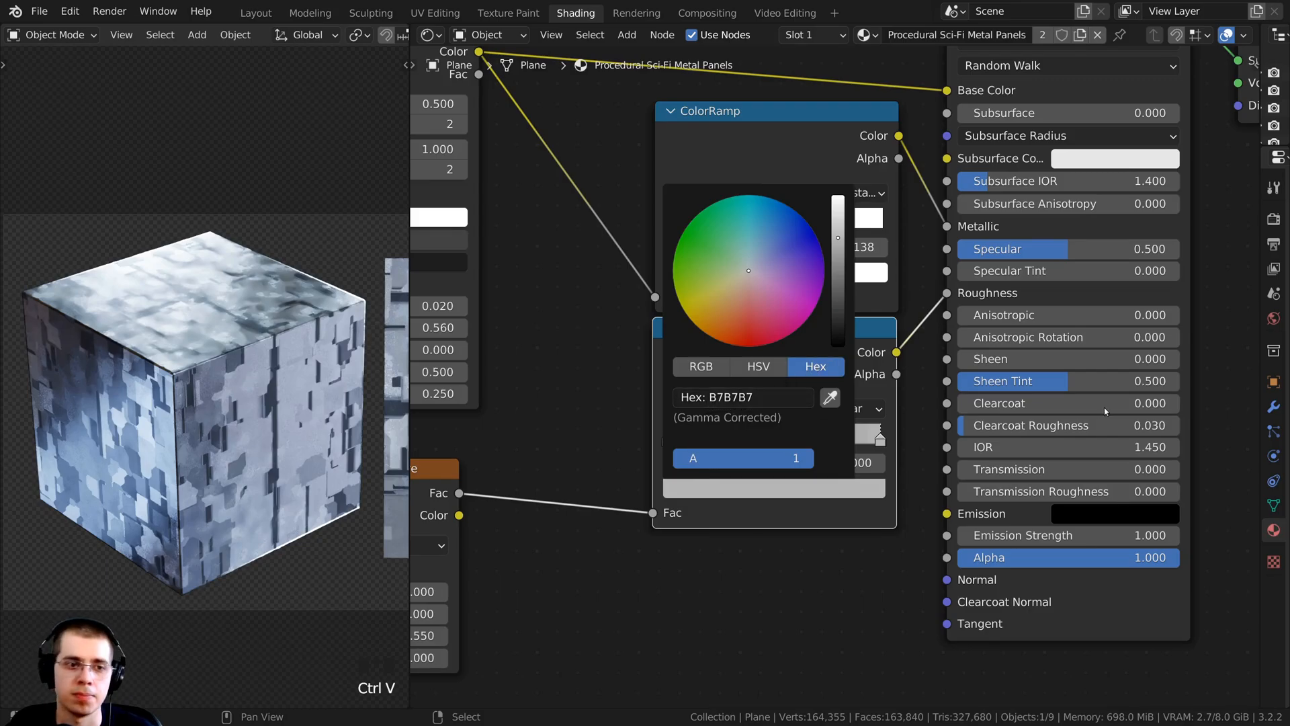
# Examine the noise-driven roughness variation in the reflections on the cube's upper face up close
pyautogui.moveTo(180, 276)
pyautogui.keyDown('shift'); pyautogui.mouseDown(button='middle')
pyautogui.moveTo(121, 376)
pyautogui.moveTo(158, 284)
pyautogui.mouseUp(button='middle'); pyautogui.keyUp('shift')
pyautogui.scroll(5, 100, 396)
pyautogui.scroll(4, 100, 397)
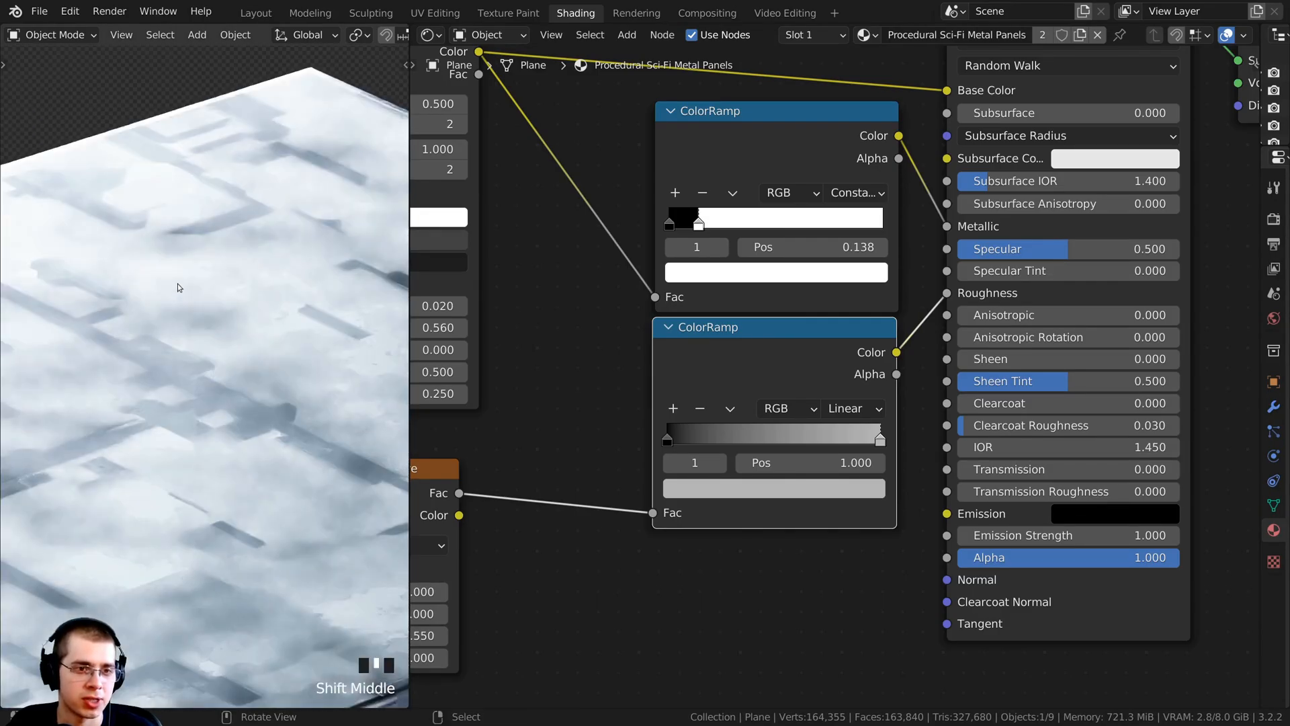
pyautogui.keyDown('shift'); pyautogui.moveTo(338, 402); pyautogui.dragTo(261, 406, button='middle'); pyautogui.keyUp('shift')
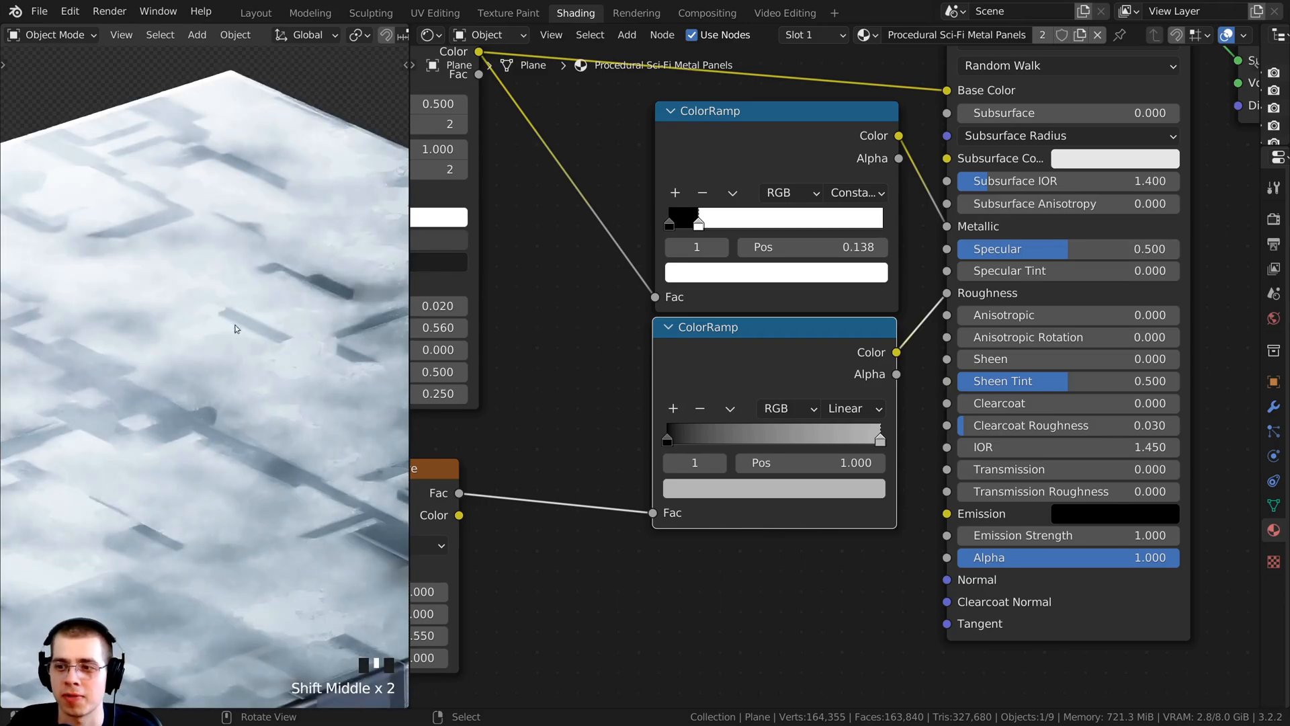
pyautogui.keyDown('shift'); pyautogui.moveTo(235, 329); pyautogui.dragTo(281, 418, button='middle'); pyautogui.keyUp('shift')
pyautogui.scroll(-6, 264, 451)
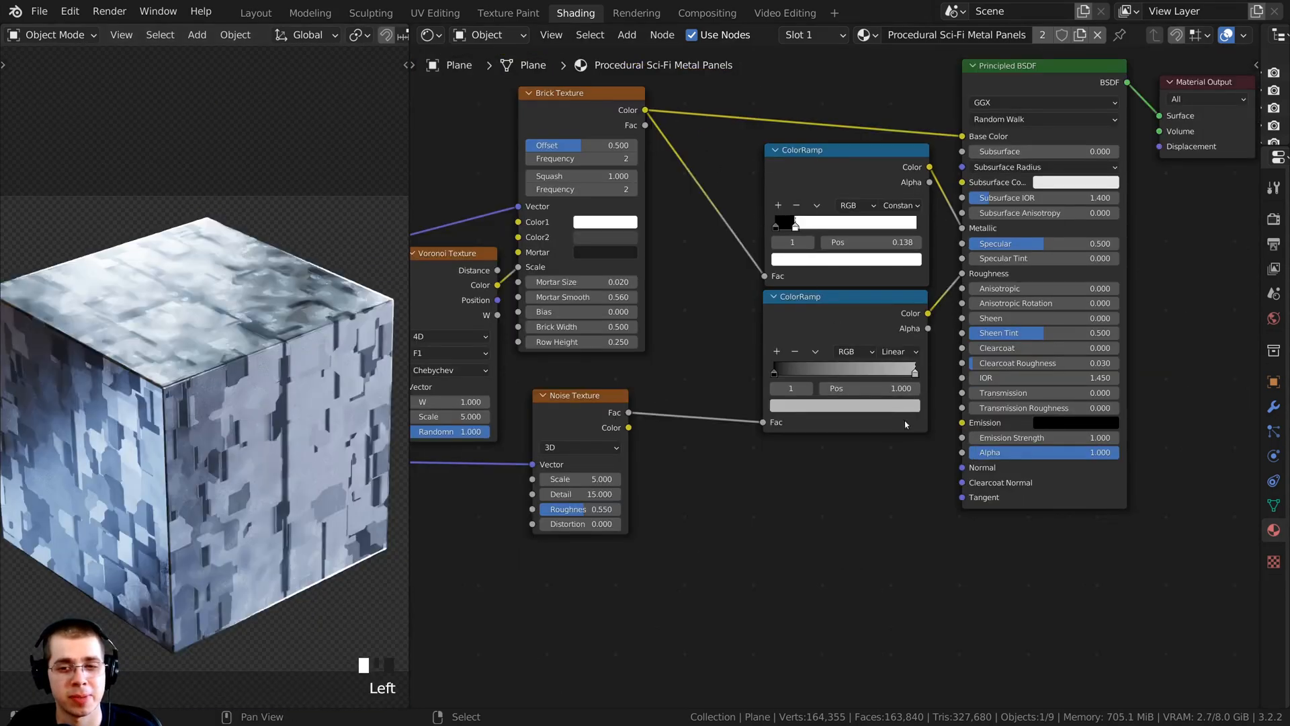
# Connect the Brick Texture's Color output directly to the Principled BSDF's Normal input
pyautogui.moveTo(962, 469); pyautogui.dragTo(832, 478)
pyautogui.moveTo(602, 107); pyautogui.dragTo(601, 141, button='middle')
pyautogui.moveTo(602, 141); pyautogui.dragTo(597, 140)
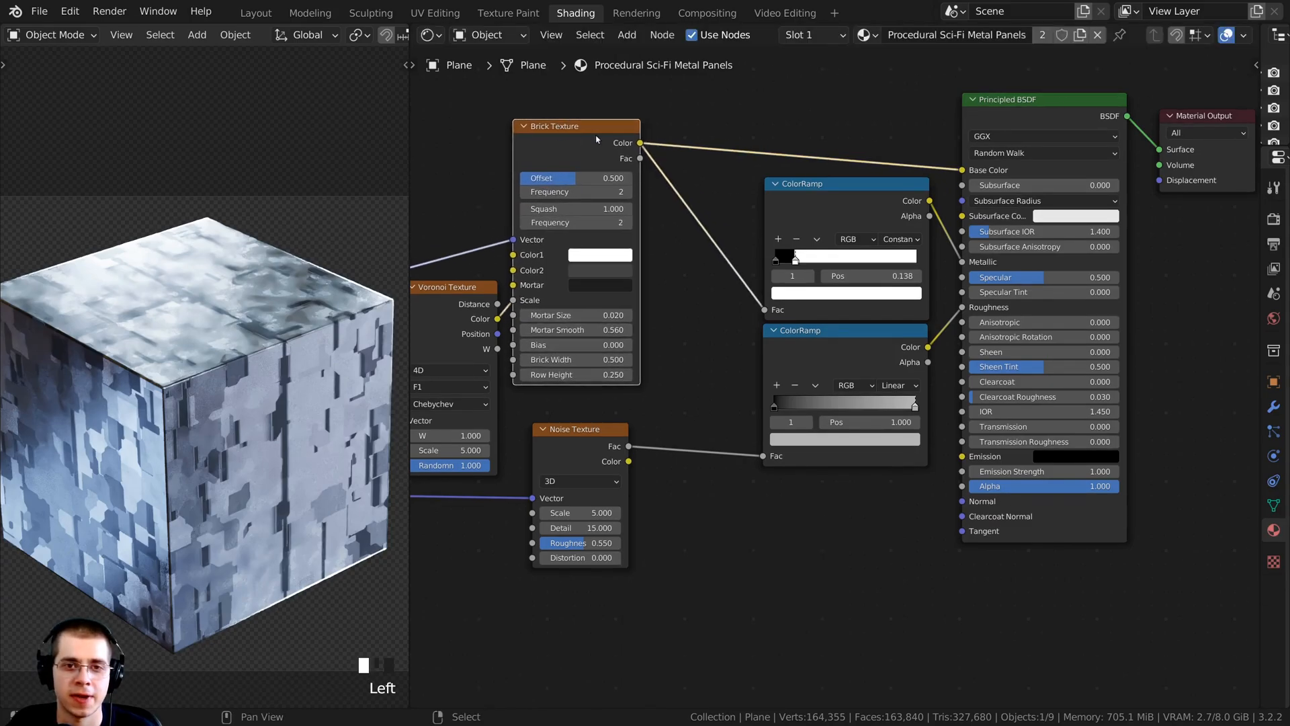
pyautogui.moveTo(656, 133); pyautogui.dragTo(655, 162, button='middle')
pyautogui.moveTo(641, 171); pyautogui.dragTo(965, 535)
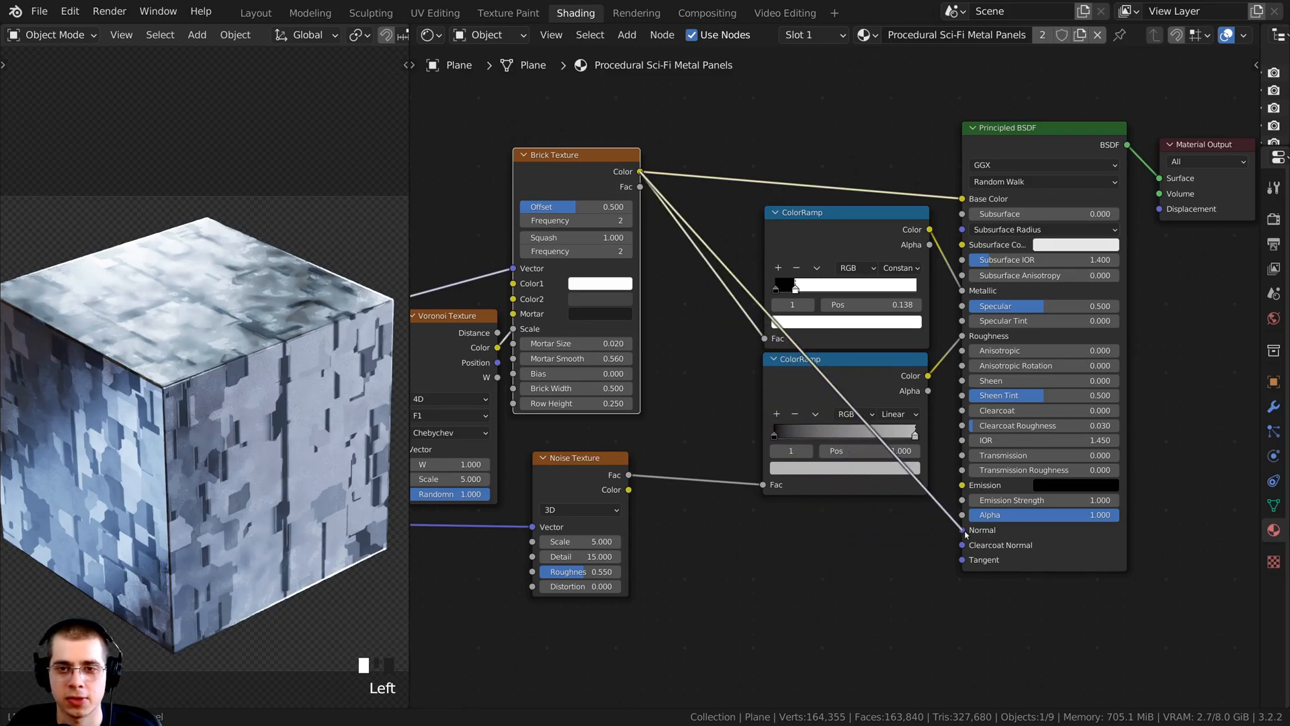
pyautogui.moveTo(964, 534); pyautogui.dragTo(940, 500, button='middle')
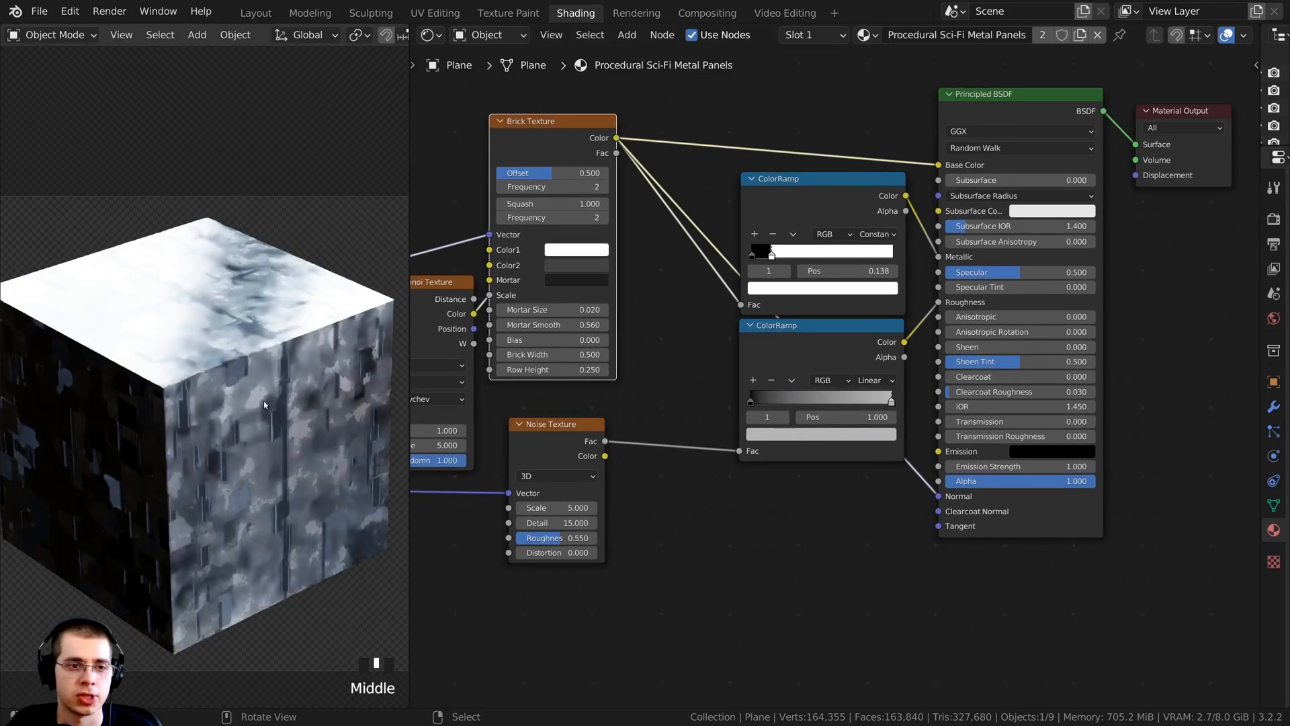
# Examine how the direct Brick Texture Color to Normal connection affects the cube's shading and review the linked sockets
pyautogui.keyDown('shift'); pyautogui.moveTo(170, 397); pyautogui.dragTo(118, 348, button='middle'); pyautogui.keyUp('shift')
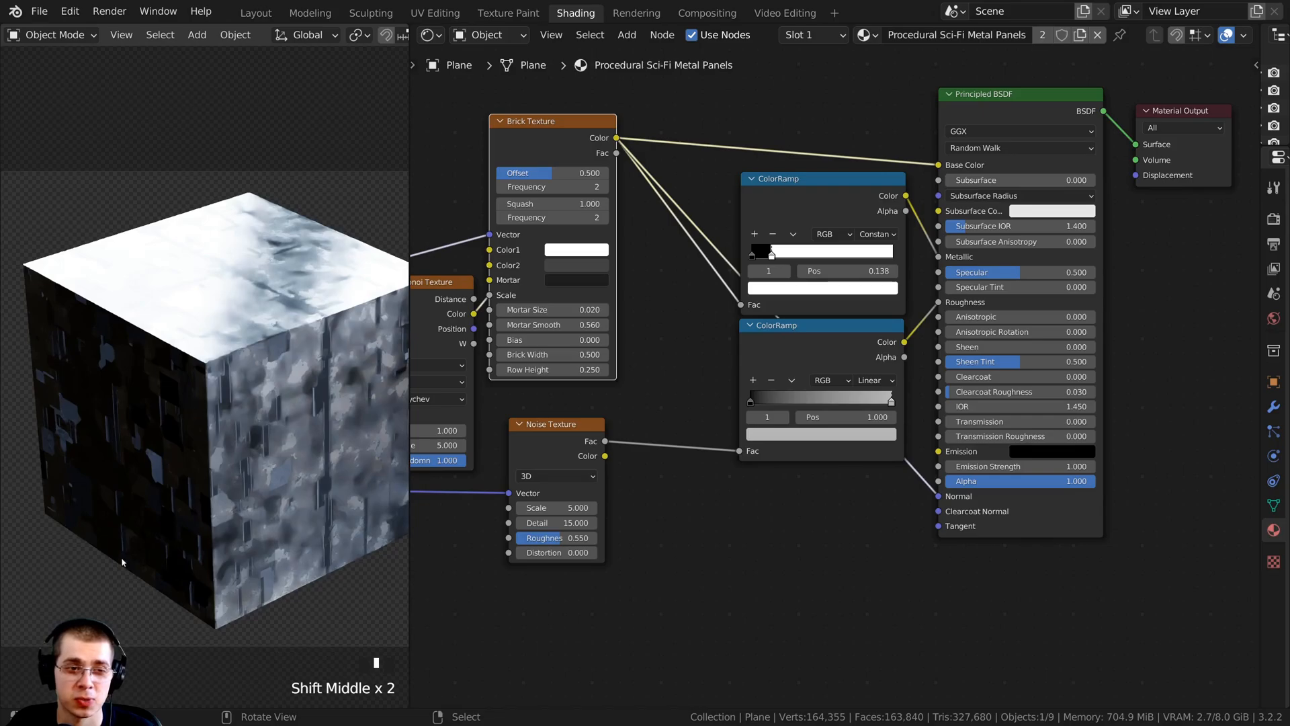
pyautogui.keyDown('shift'); pyautogui.moveTo(229, 401); pyautogui.dragTo(222, 399, button='middle'); pyautogui.keyUp('shift')
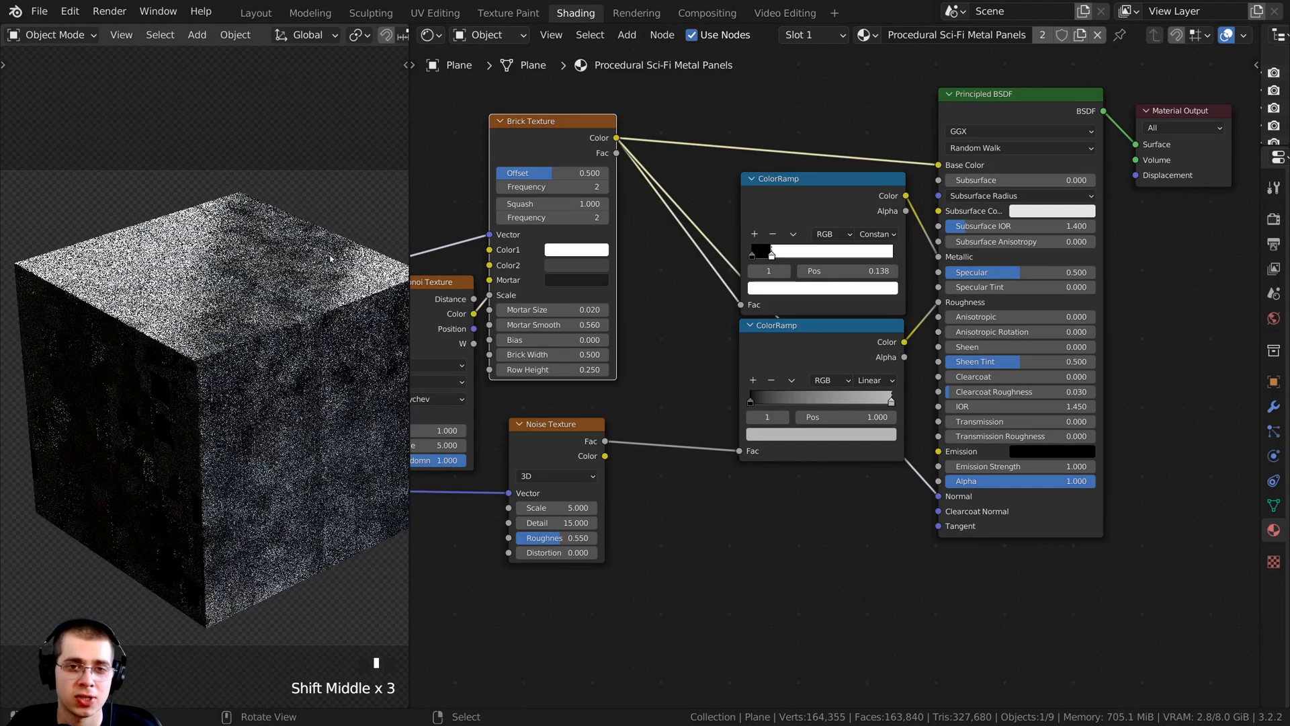
pyautogui.scroll(2, 628, 279)
pyautogui.moveTo(628, 279); pyautogui.dragTo(734, 294, button='middle')
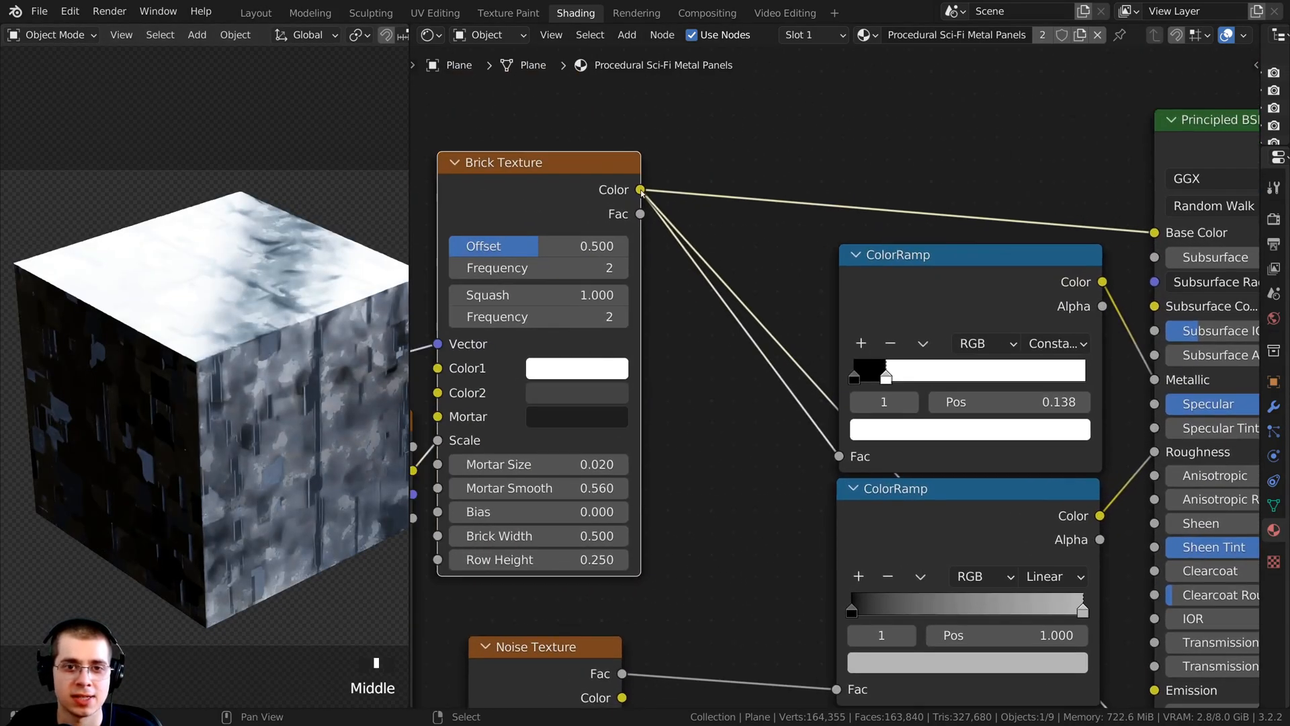
pyautogui.moveTo(706, 165); pyautogui.dragTo(788, 355)
pyautogui.moveTo(1043, 549); pyautogui.dragTo(989, 515, button='middle')
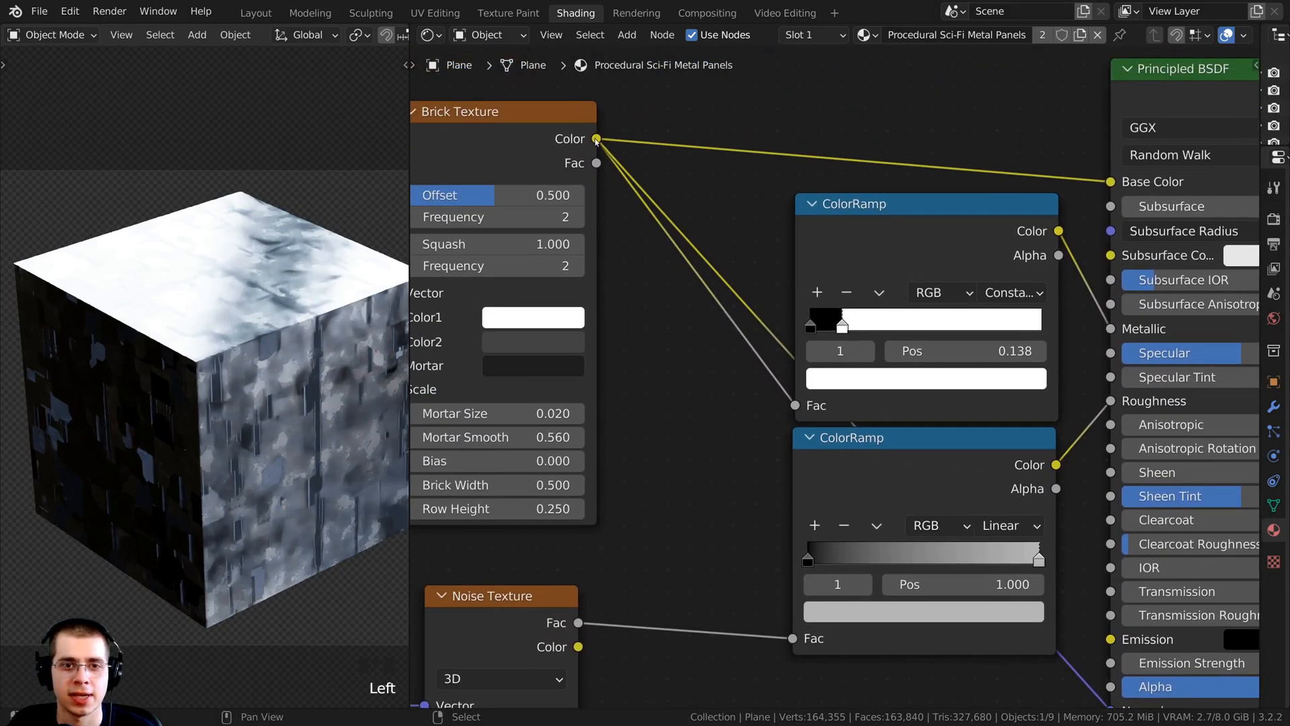
pyautogui.moveTo(872, 467); pyautogui.dragTo(738, 330, button='middle')
pyautogui.scroll(-4, 981, 579)
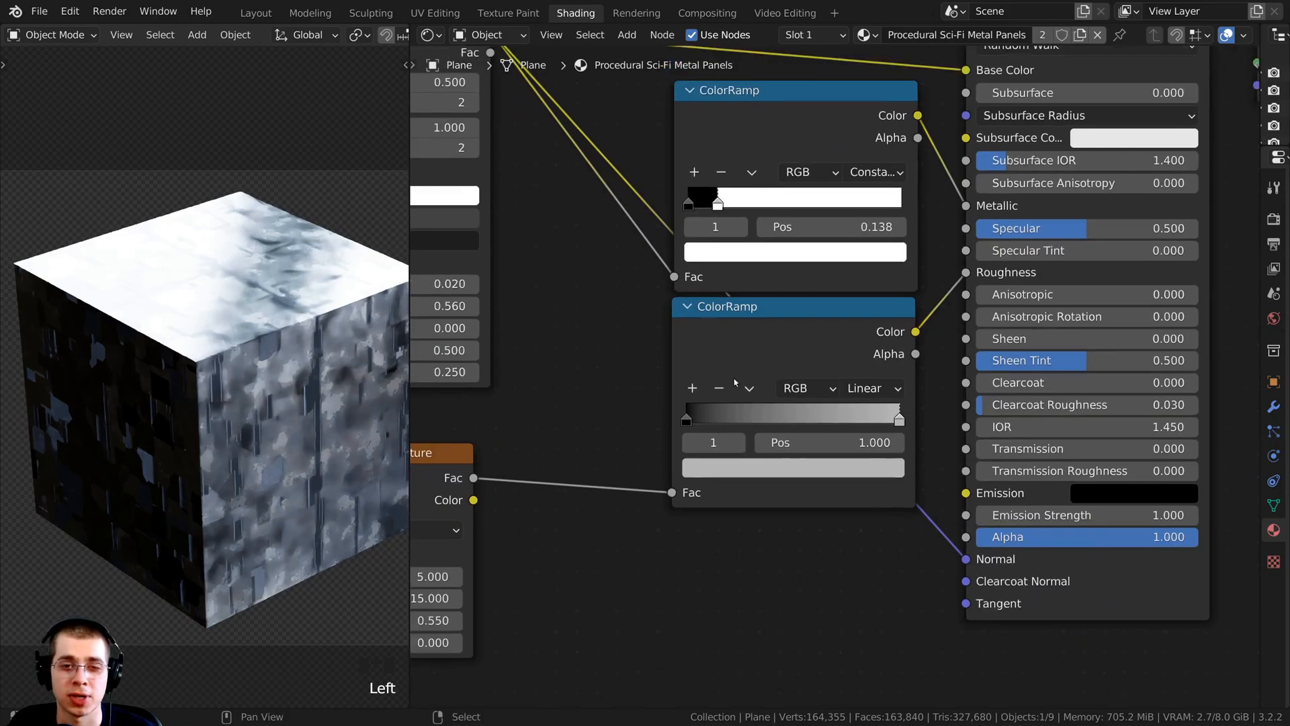
pyautogui.moveTo(576, 106); pyautogui.dragTo(590, 145, button='middle')
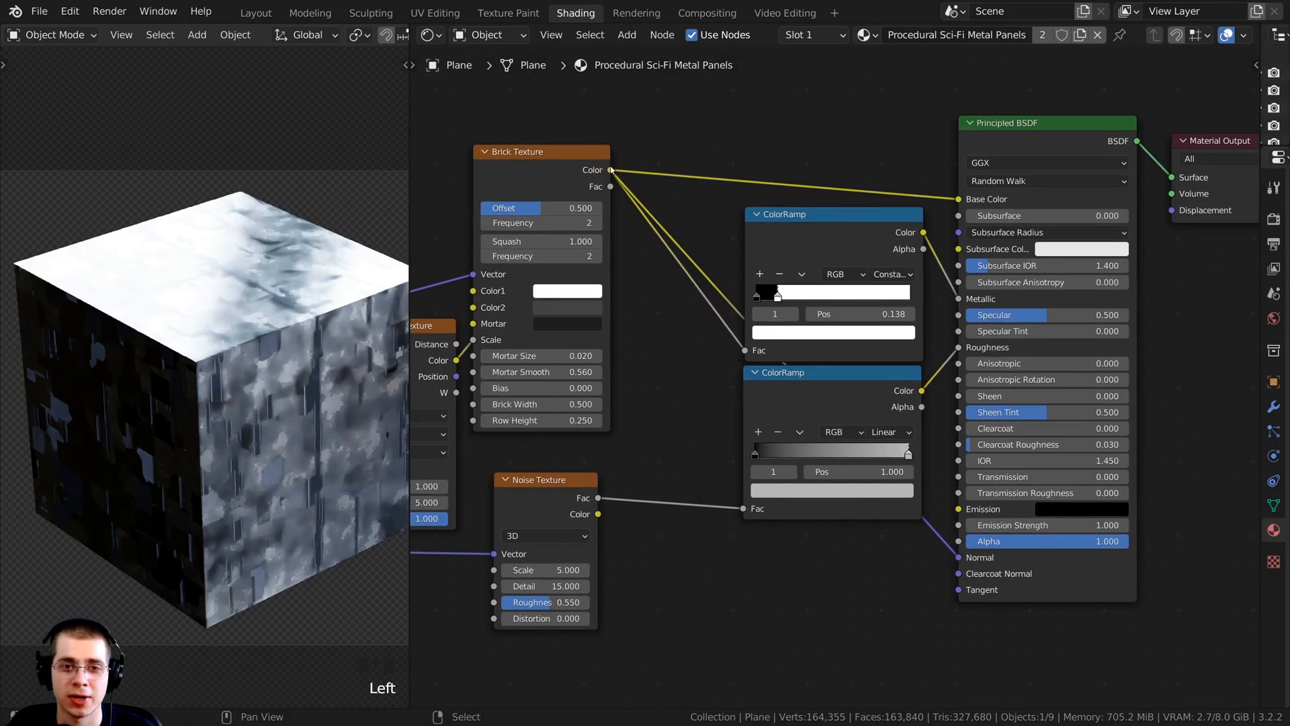
pyautogui.moveTo(611, 169); pyautogui.dragTo(780, 131)
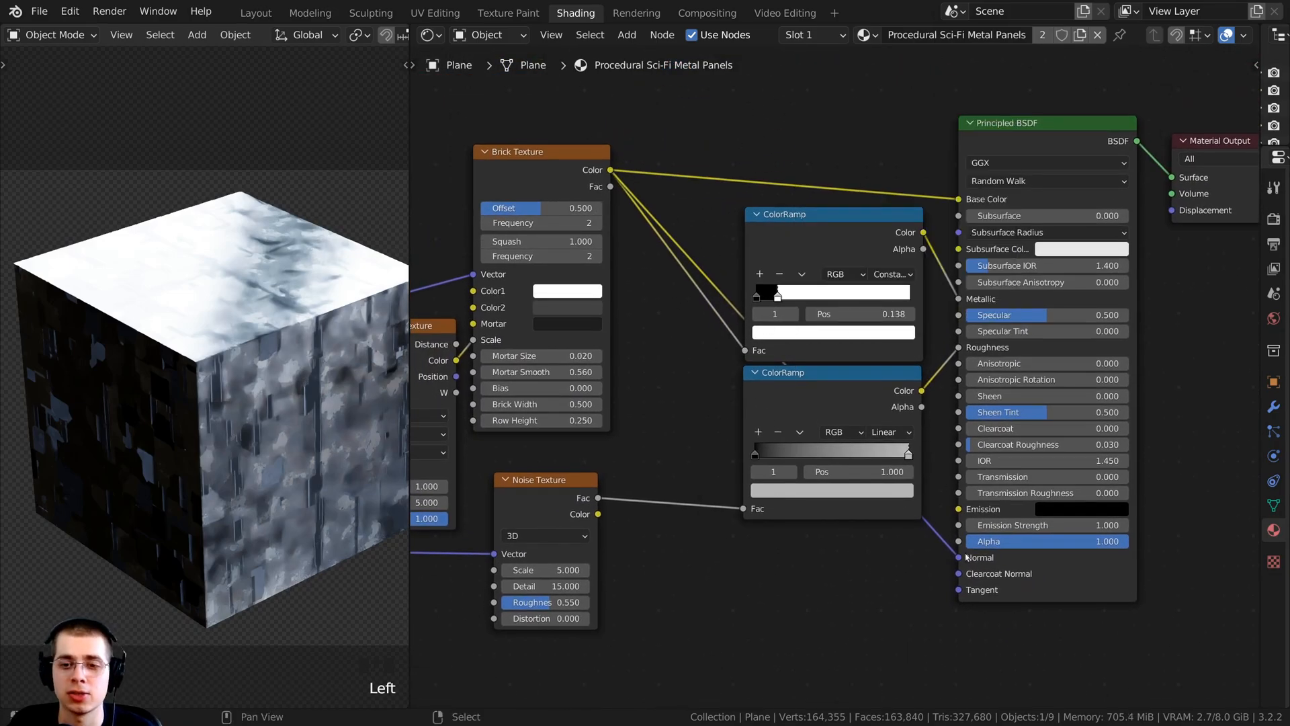
pyautogui.click(1047, 136)
pyautogui.moveTo(663, 314); pyautogui.dragTo(650, 282, button='middle')
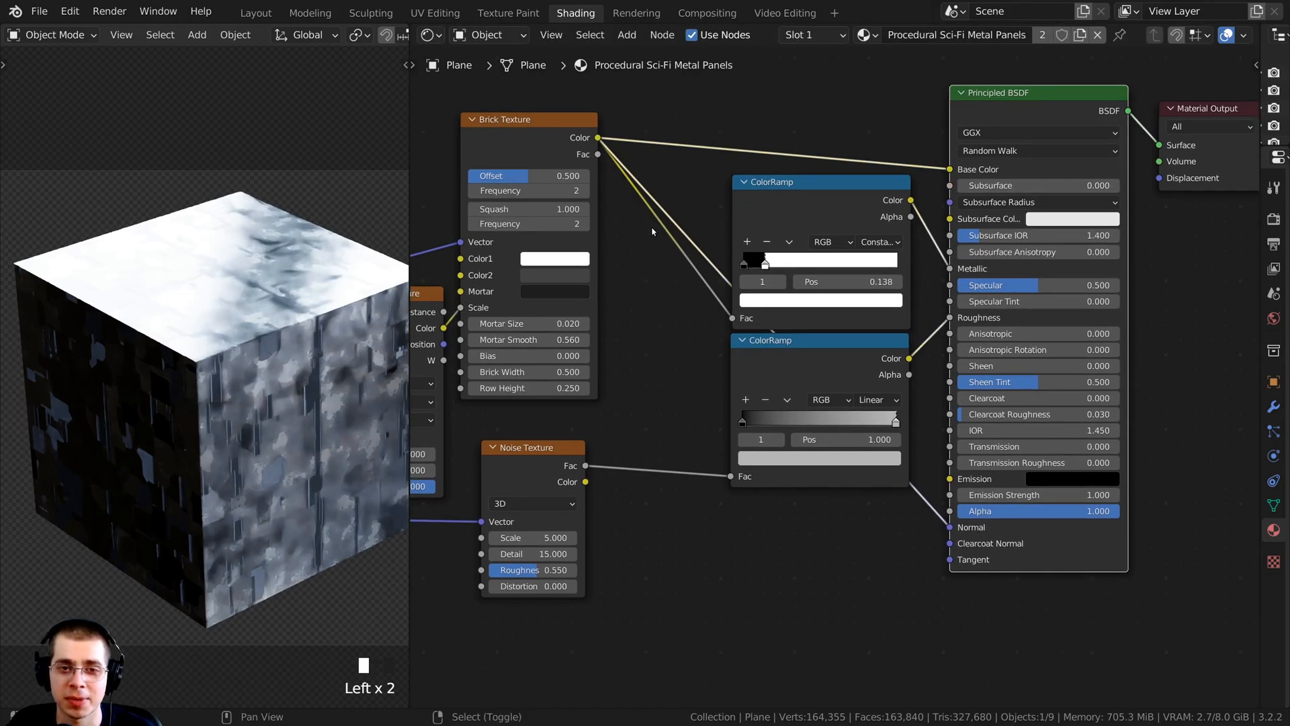
# Insert a Bump node on the link into the Principled BSDF's Normal, placed below the second ColorRamp
pyautogui.hotkey('shift', 'a')
pyautogui.click(590, 229)
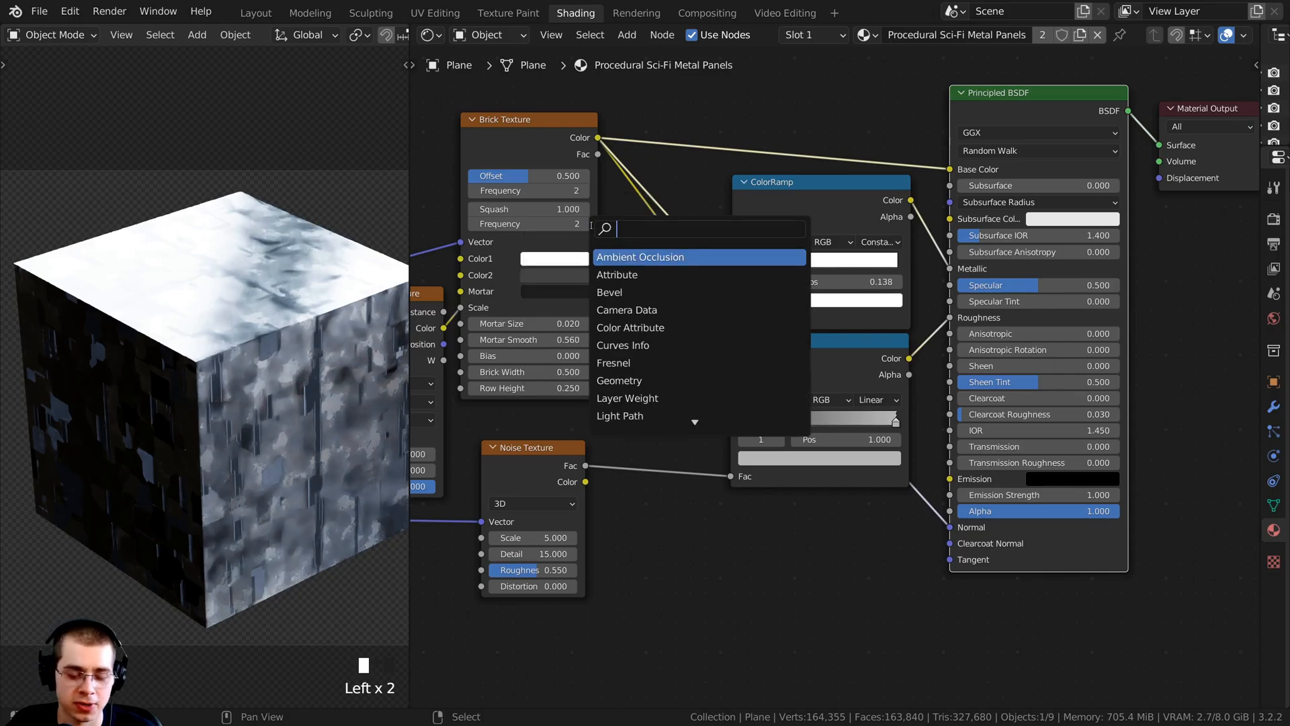
pyautogui.write('bump')
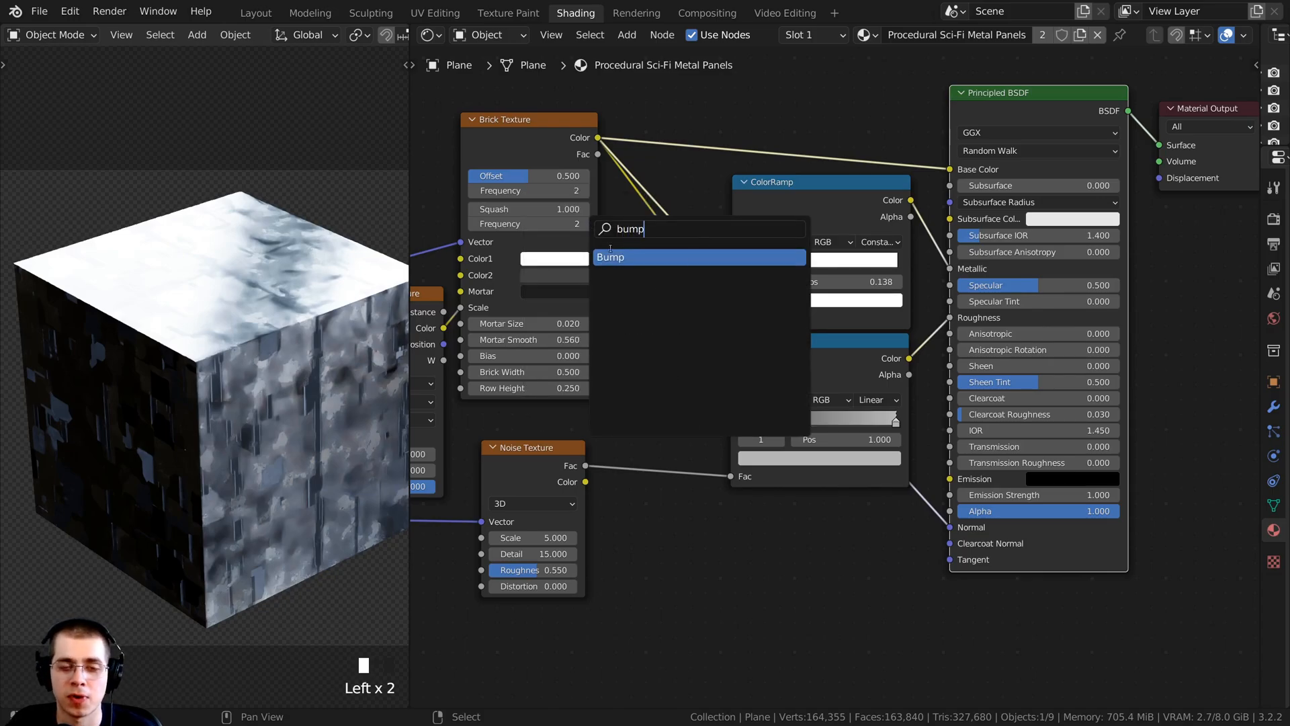
pyautogui.click(645, 256)
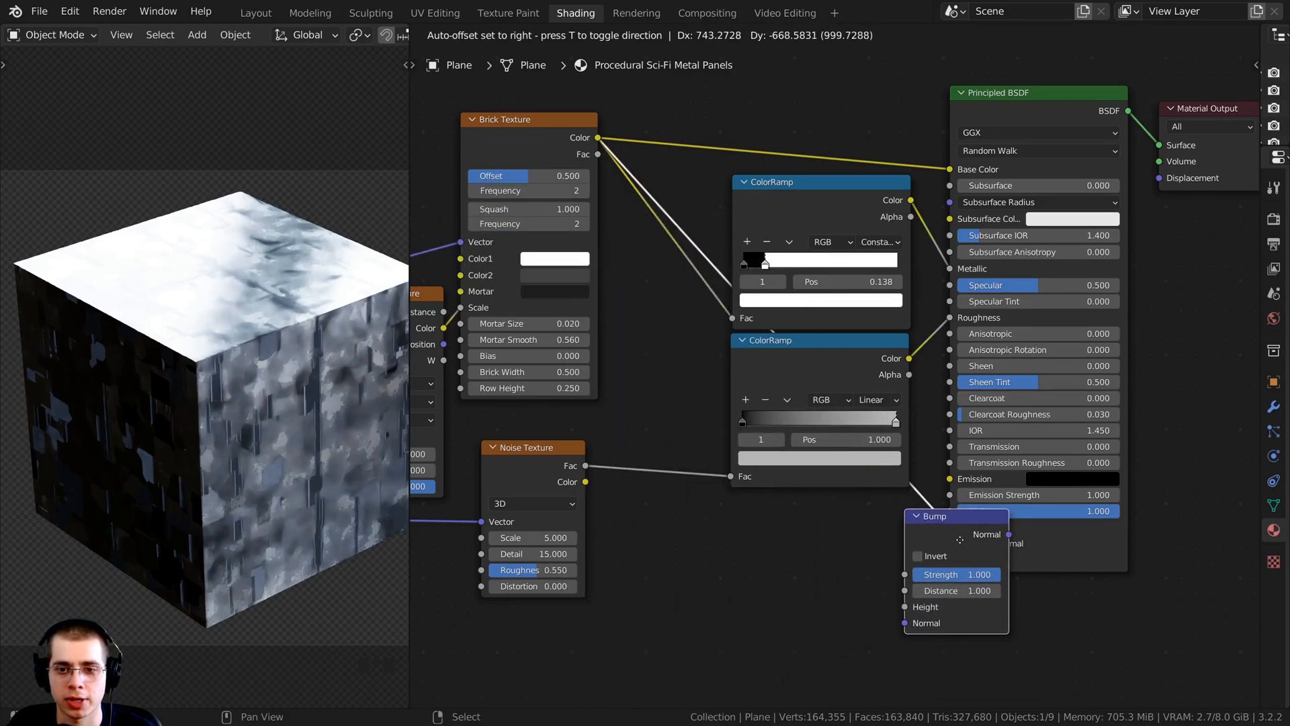
pyautogui.click(956, 559)
pyautogui.moveTo(857, 500); pyautogui.dragTo(790, 512)
pyautogui.moveTo(789, 511); pyautogui.dragTo(793, 464, button='middle')
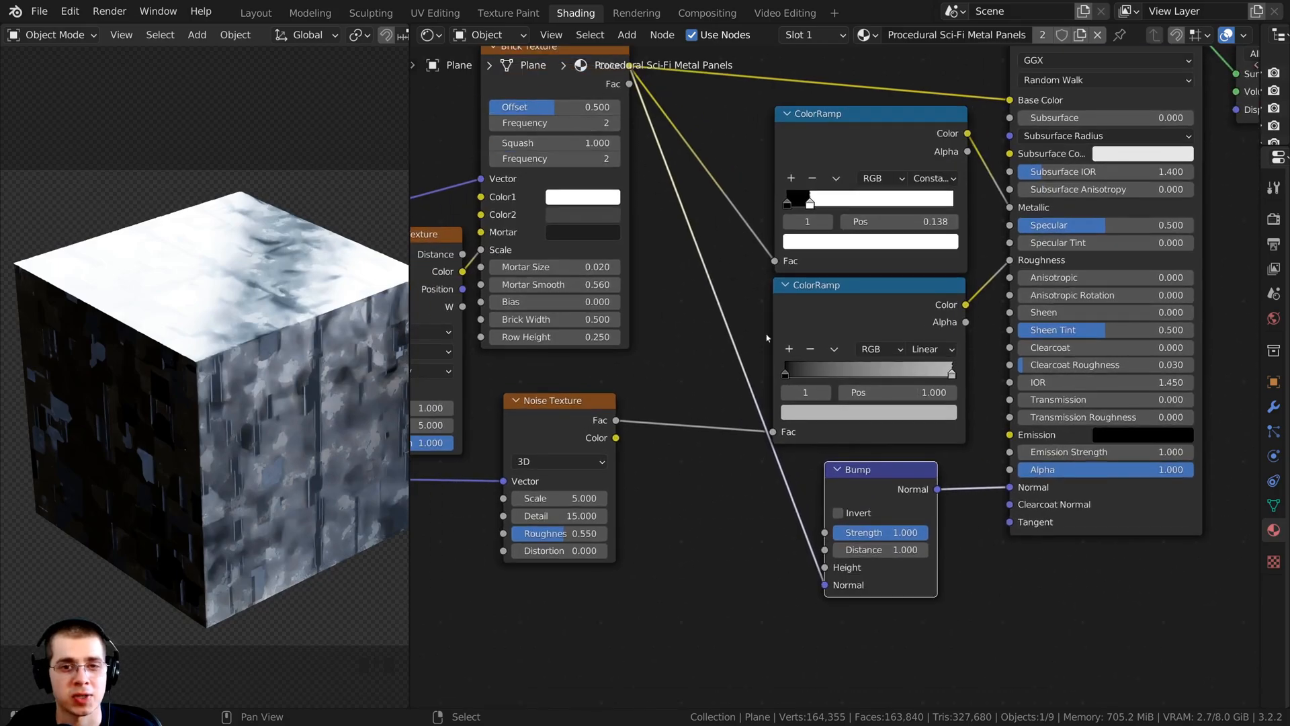
# Move the Brick Texture's Color link from the Bump node's Normal input to its Height input and inspect the panel edges
pyautogui.scroll(3, 806, 538)
pyautogui.scroll(1, 812, 574)
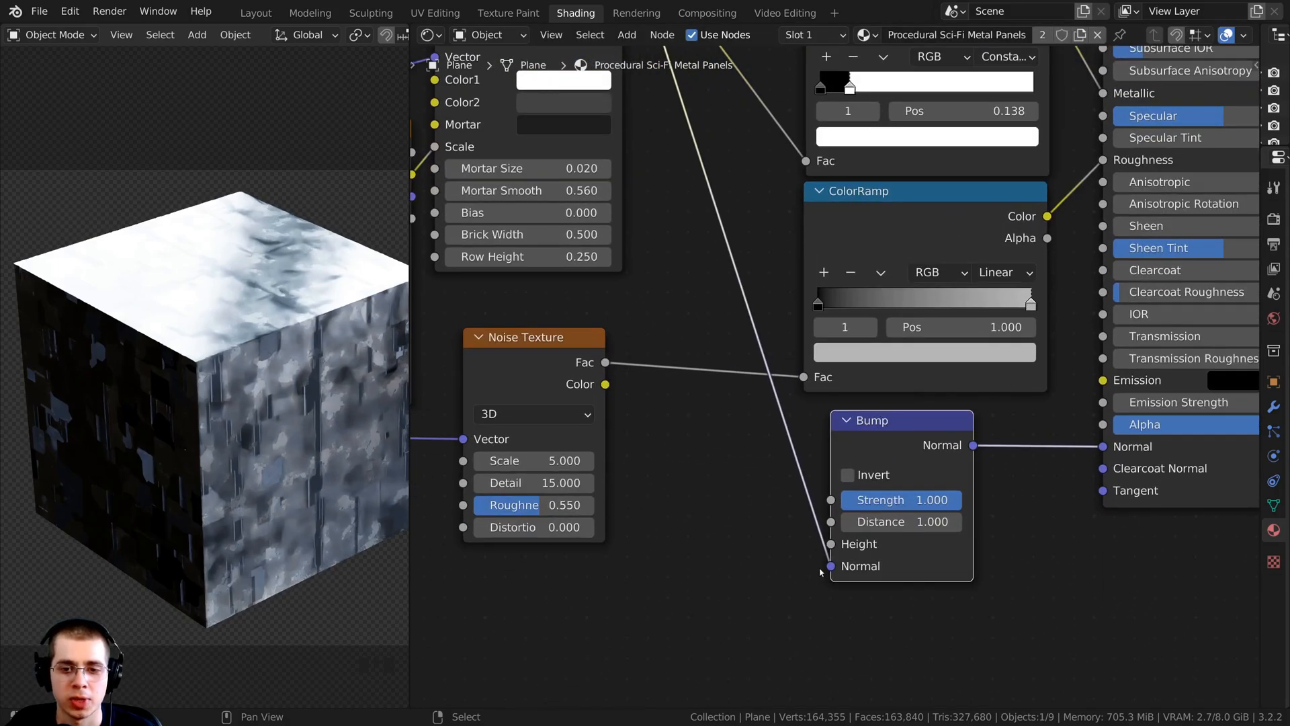
pyautogui.moveTo(832, 568)
pyautogui.mouseDown()
pyautogui.moveTo(780, 613)
pyautogui.moveTo(830, 545)
pyautogui.mouseUp()
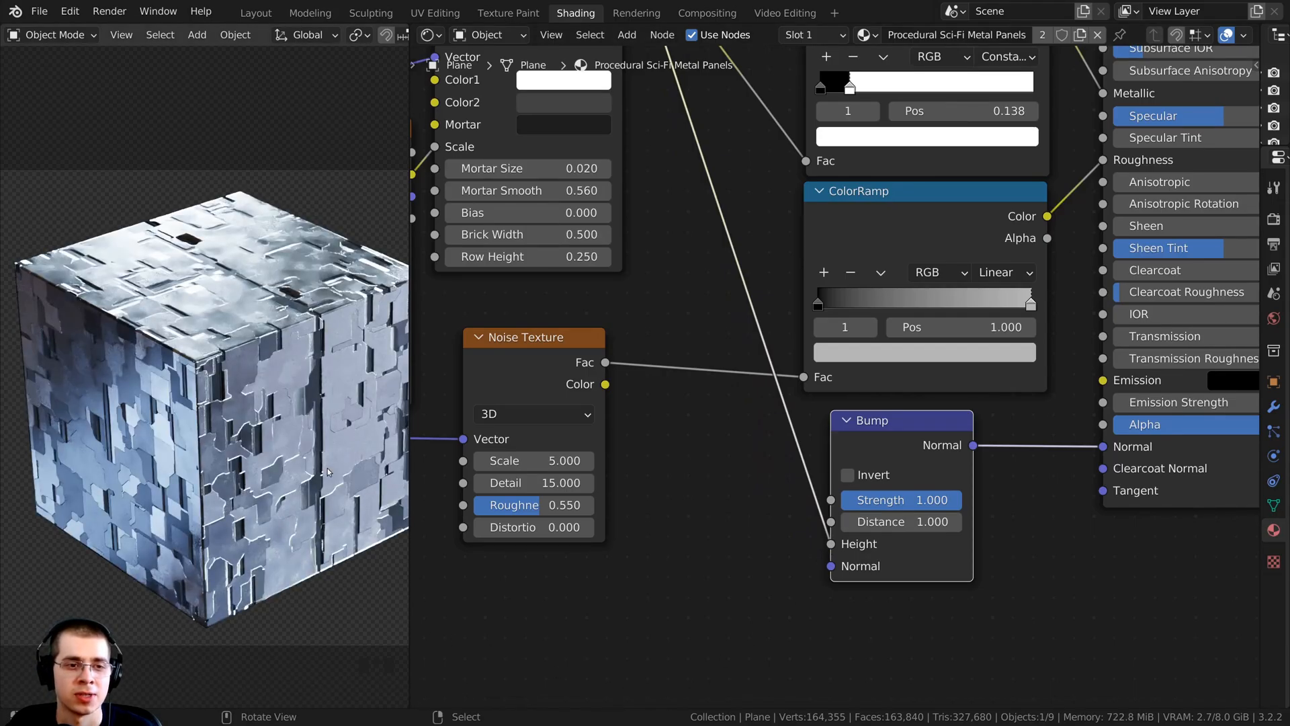
pyautogui.keyDown('shift'); pyautogui.moveTo(279, 439); pyautogui.dragTo(181, 388, button='middle'); pyautogui.keyUp('shift')
pyautogui.scroll(6, 181, 388)
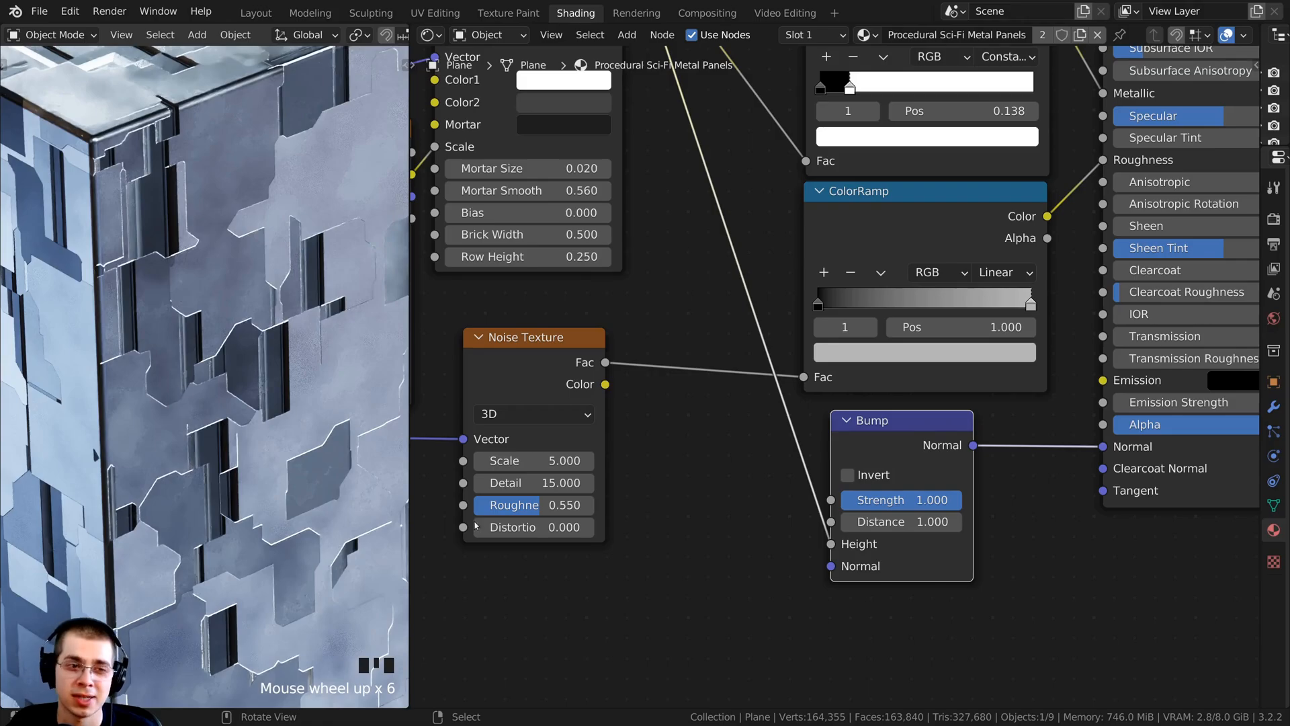
# Set the Bump node's Strength to 0.5 and check the softened panel edges on the cube
pyautogui.click(895, 501)
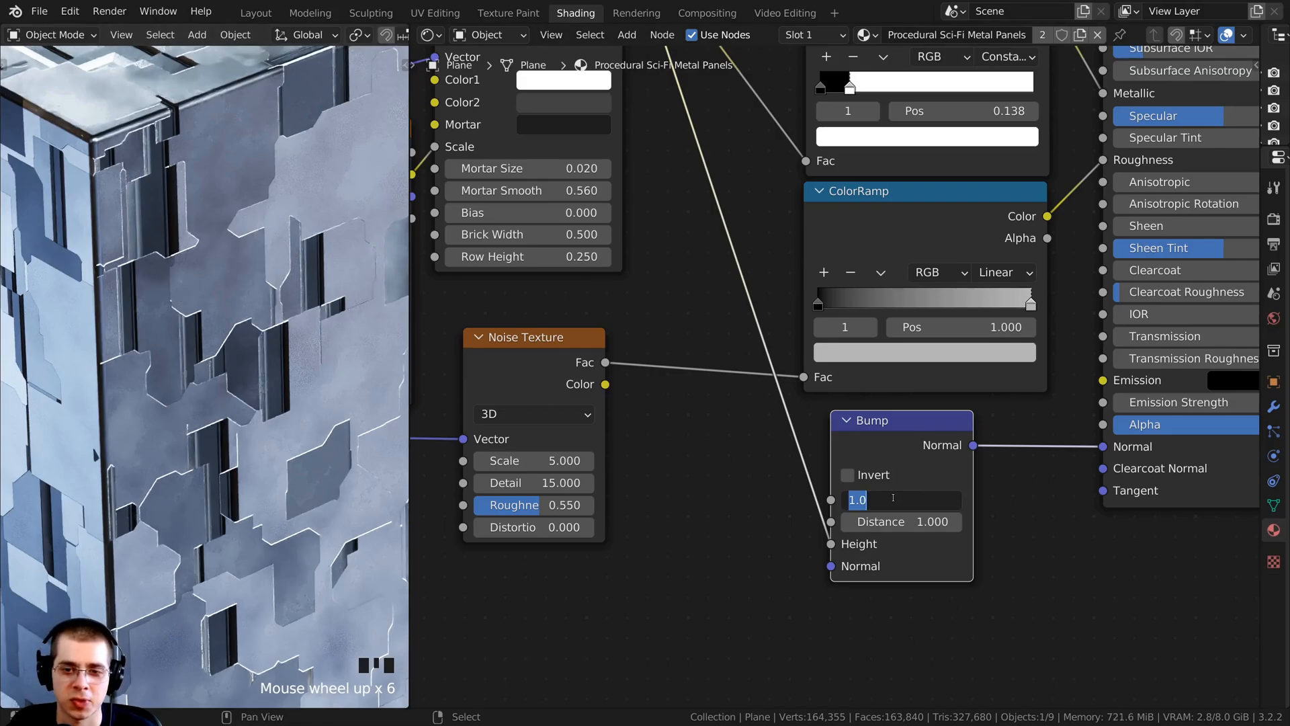
pyautogui.write('0.5')
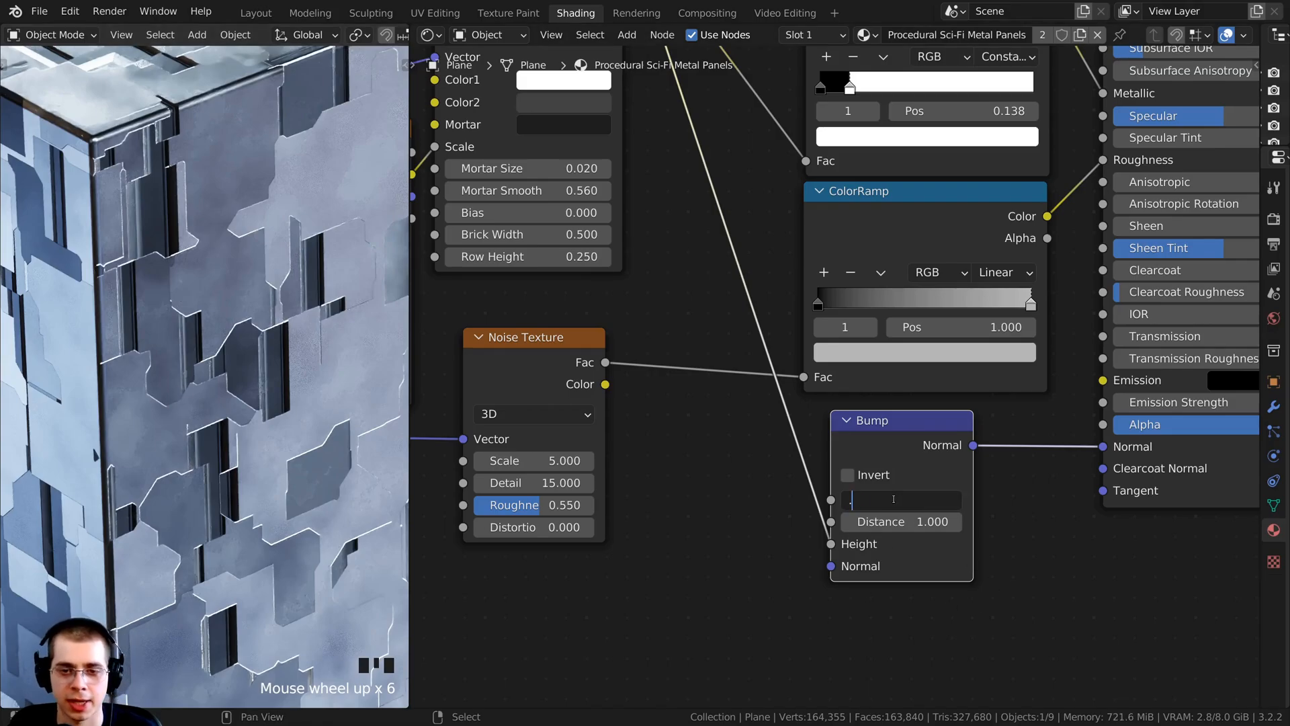
pyautogui.press('Return')
pyautogui.scroll(-3, 220, 544)
pyautogui.keyDown('shift'); pyautogui.moveTo(220, 544); pyautogui.dragTo(195, 490, button='middle'); pyautogui.keyUp('shift')
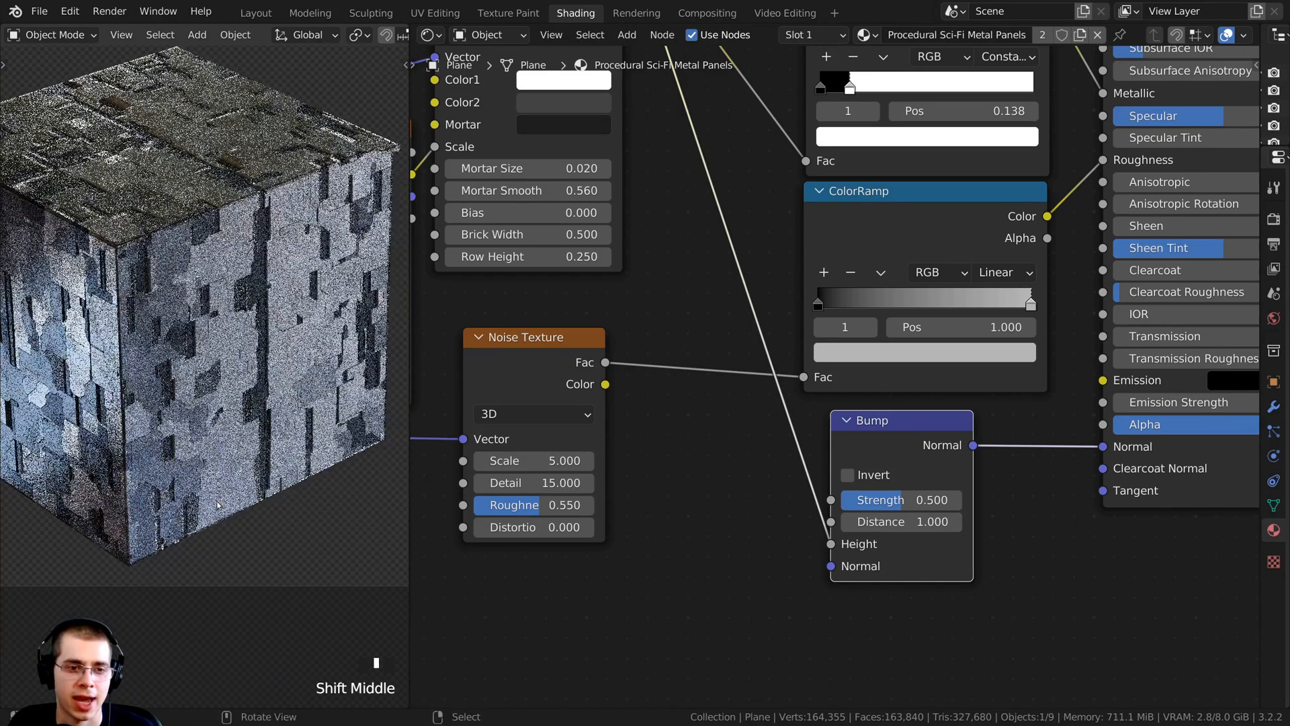
pyautogui.keyDown('shift'); pyautogui.moveTo(171, 403); pyautogui.dragTo(195, 361, button='middle'); pyautogui.keyUp('shift')
pyautogui.scroll(5, 195, 359)
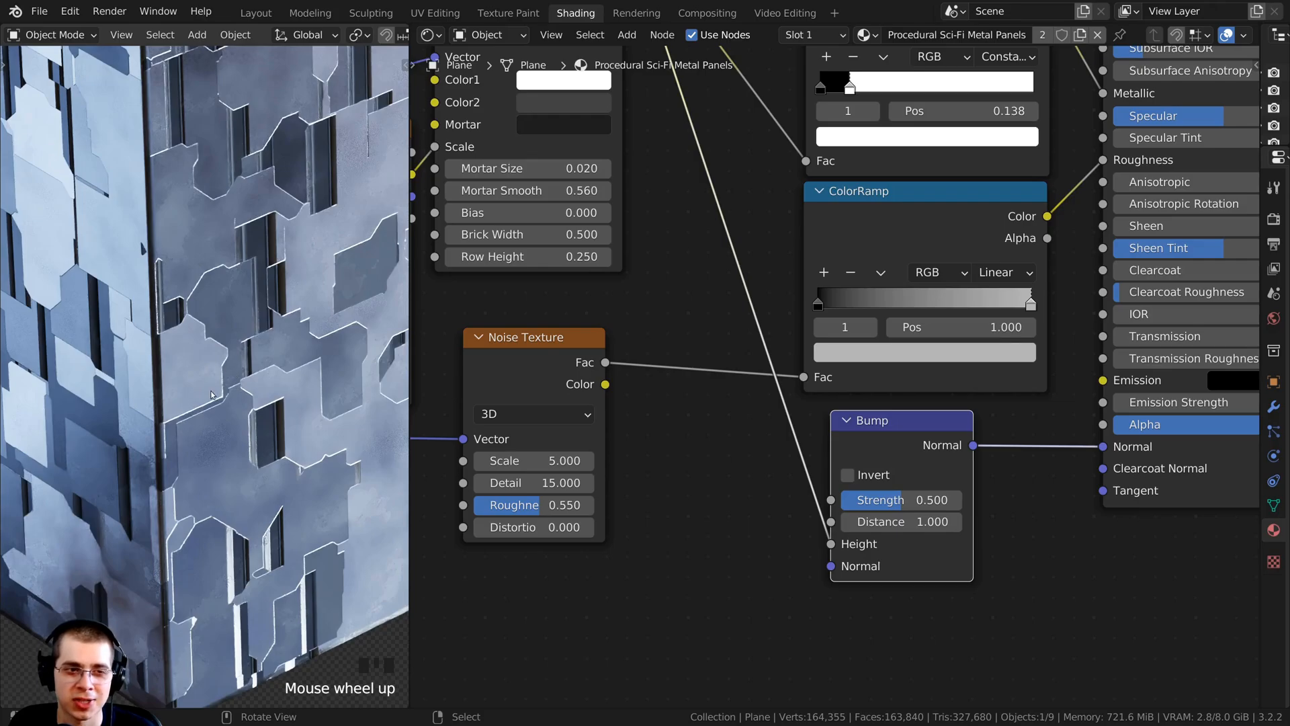
pyautogui.scroll(-6, 195, 474)
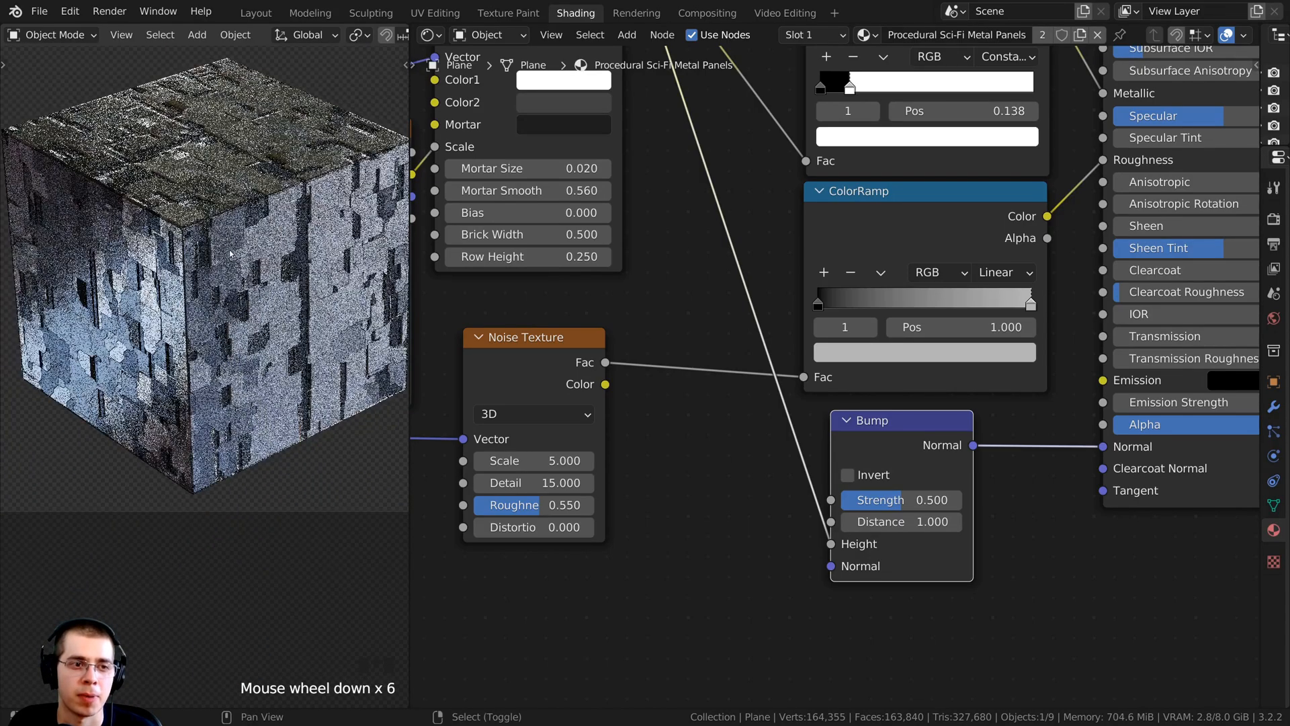
pyautogui.keyDown('shift'); pyautogui.moveTo(195, 474); pyautogui.dragTo(138, 608, button='middle'); pyautogui.keyUp('shift')
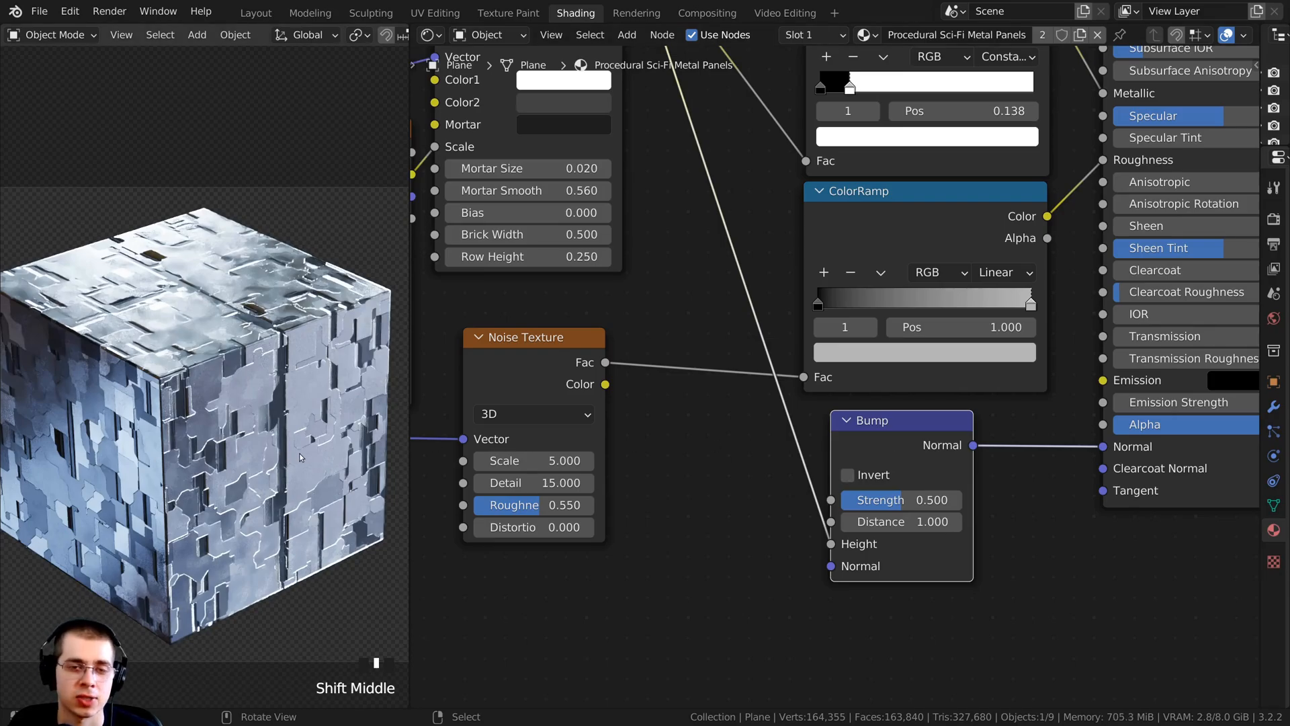
# Nudge the Bump node and move the Noise Texture slightly up toward the Brick Texture
pyautogui.moveTo(928, 430); pyautogui.dragTo(920, 428)
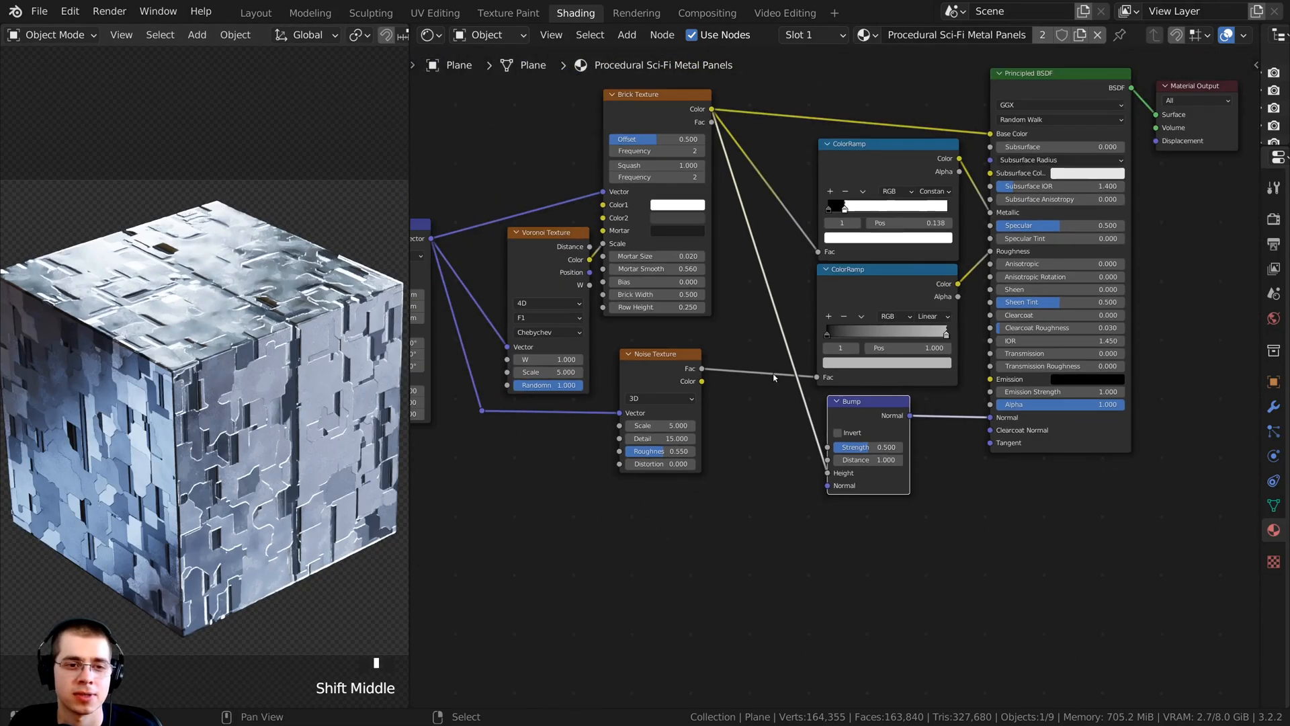
pyautogui.scroll(5, 221, 296)
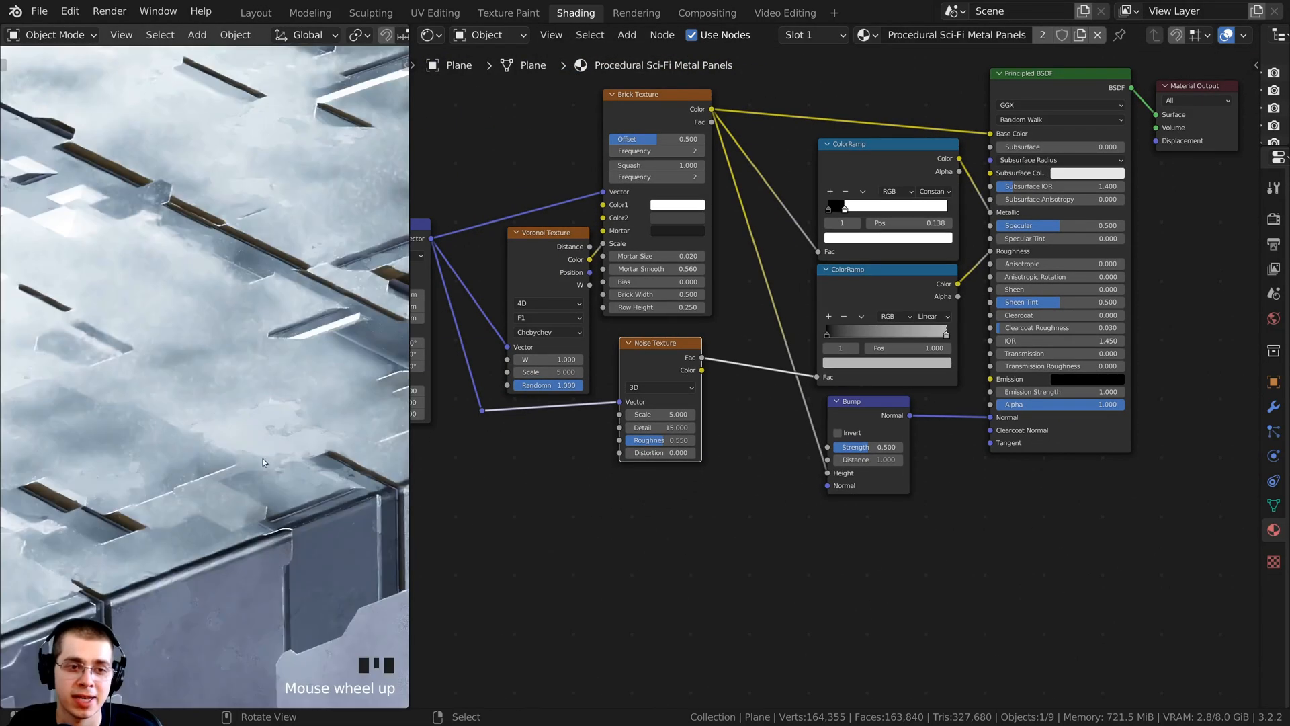
pyautogui.scroll(2, 619, 397)
pyautogui.moveTo(632, 346); pyautogui.dragTo(626, 336)
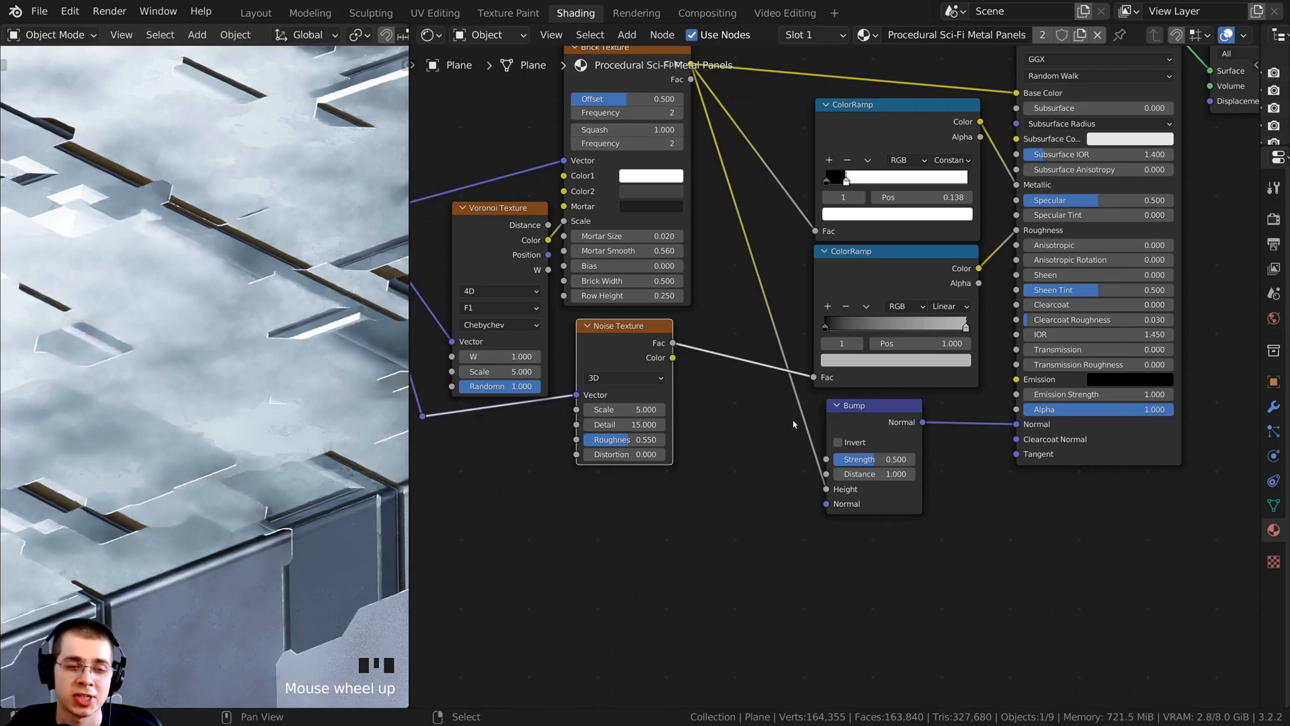
# Duplicate the Bump node and insert the copy between the first Bump's Normal output and the Principled BSDF's Normal input
pyautogui.moveTo(856, 416); pyautogui.dragTo(864, 426)
pyautogui.scroll(1, 945, 478)
pyautogui.moveTo(893, 429); pyautogui.dragTo(874, 426, button='middle')
pyautogui.hotkey('shift', 'd')
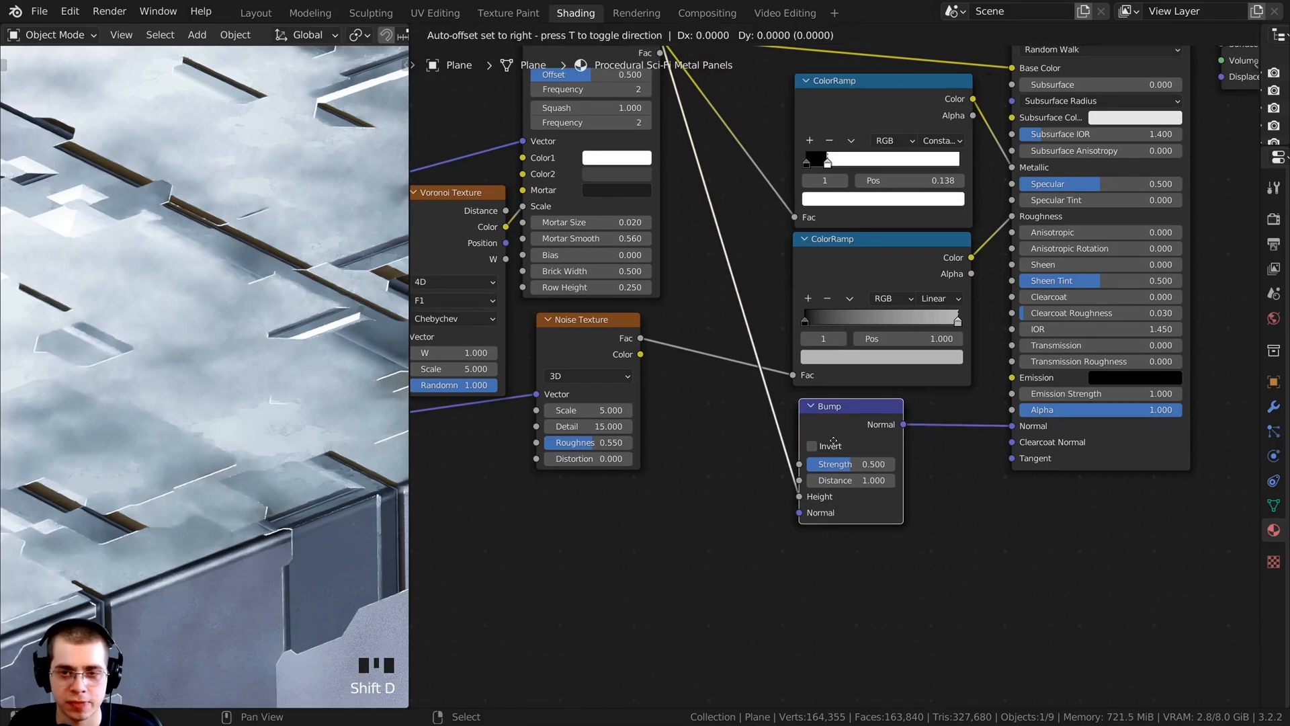
pyautogui.click(960, 442)
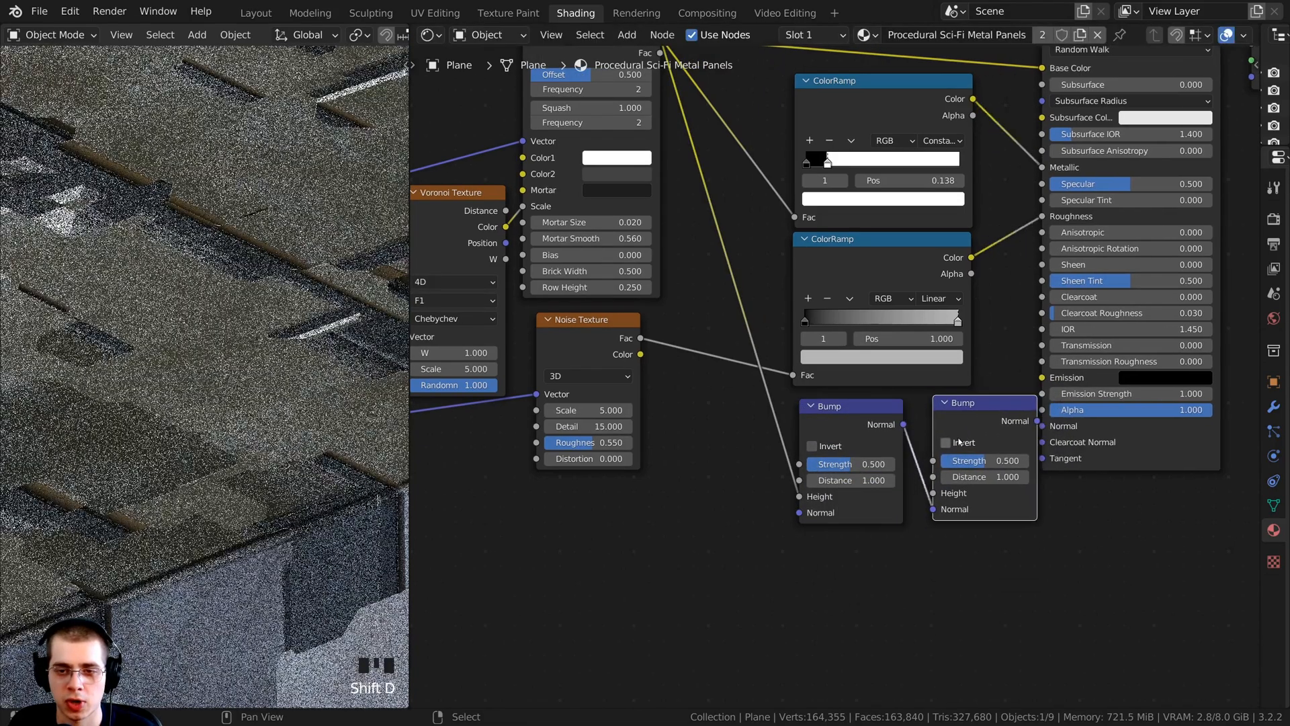
pyautogui.moveTo(976, 423); pyautogui.dragTo(942, 421)
pyautogui.scroll(-3, 965, 383)
pyautogui.moveTo(965, 383); pyautogui.dragTo(878, 462, button='middle')
pyautogui.click(1064, 159)
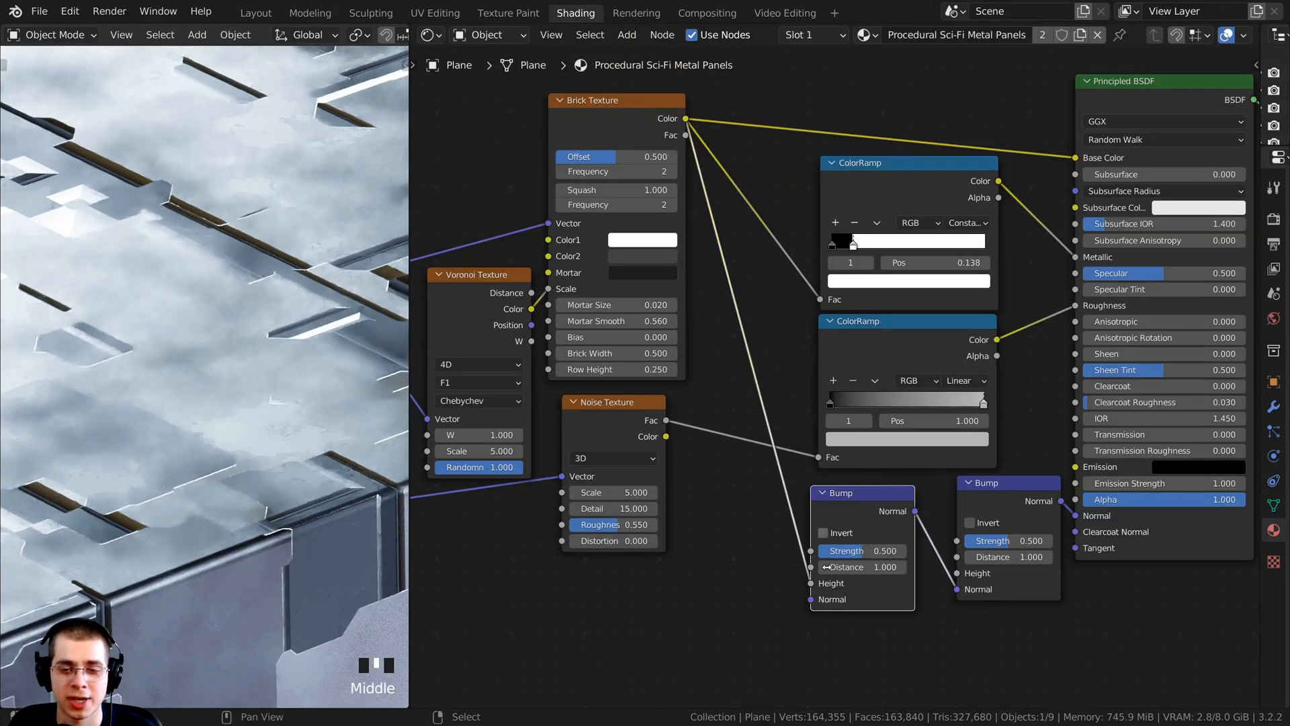
# Adjust the first Bump node's position and connect the Noise Texture's Fac to the second Bump's Height input
pyautogui.scroll(3, 834, 565)
pyautogui.moveTo(833, 565); pyautogui.dragTo(766, 476, button='middle')
pyautogui.moveTo(809, 406); pyautogui.dragTo(802, 406)
pyautogui.moveTo(779, 396); pyautogui.dragTo(761, 435, button='middle')
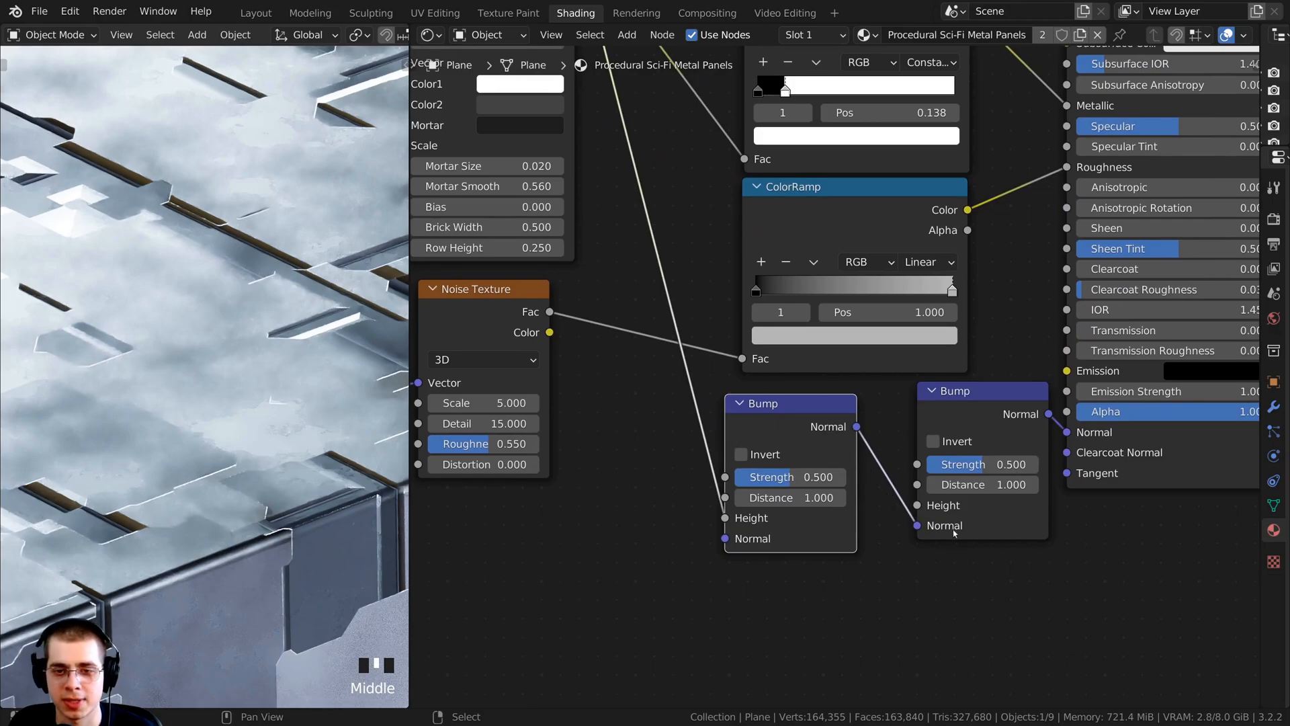
pyautogui.moveTo(741, 454); pyautogui.dragTo(742, 457)
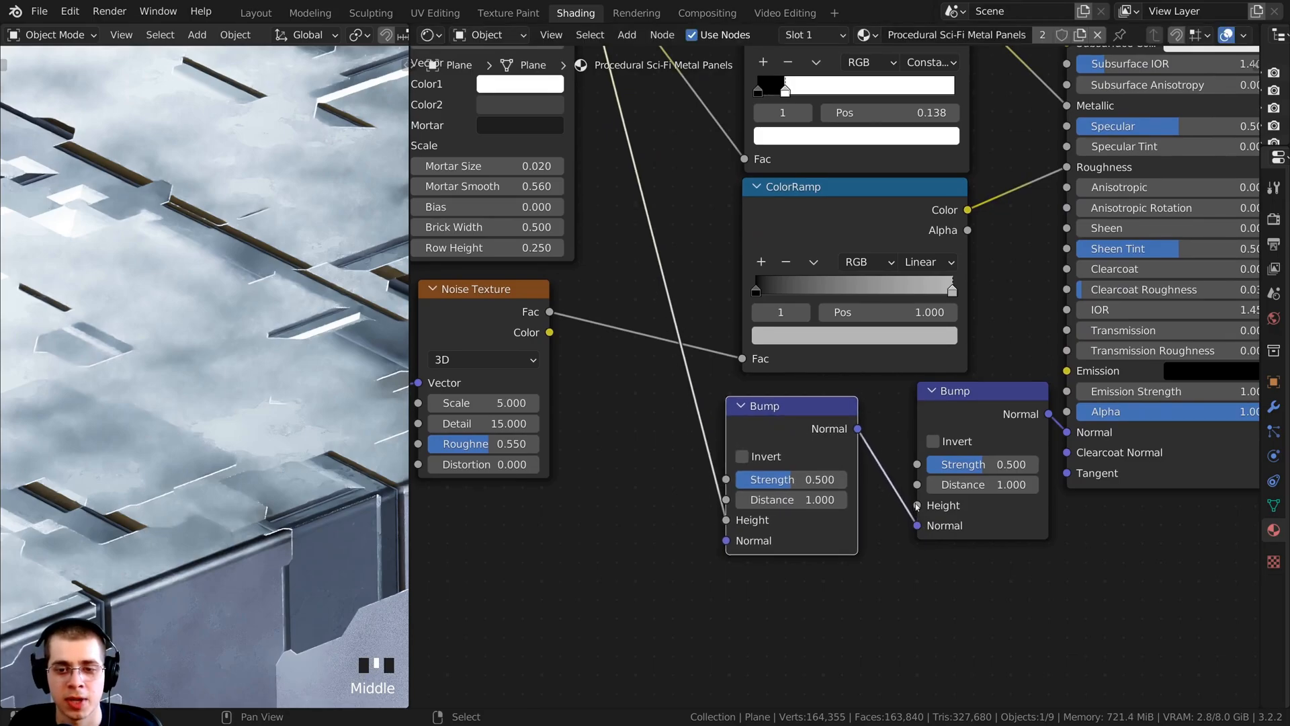
pyautogui.moveTo(918, 505); pyautogui.dragTo(674, 420)
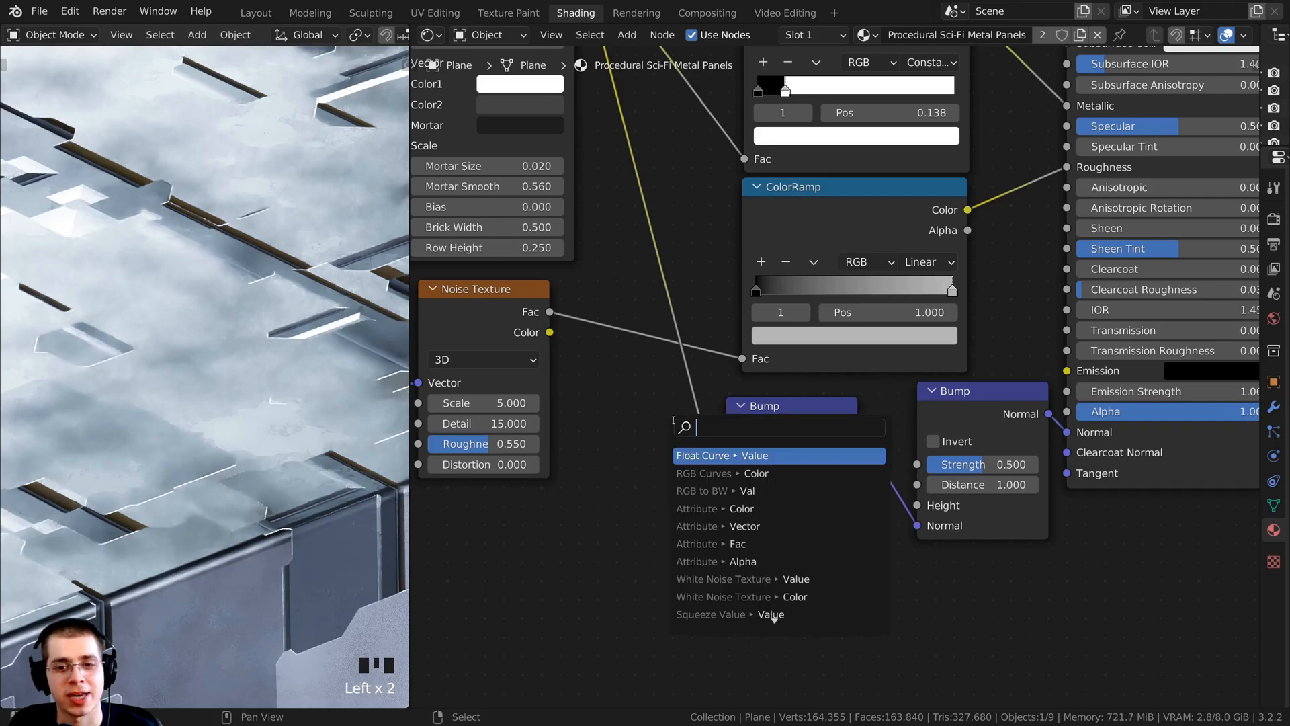
pyautogui.moveTo(570, 303); pyautogui.dragTo(614, 302, button='middle')
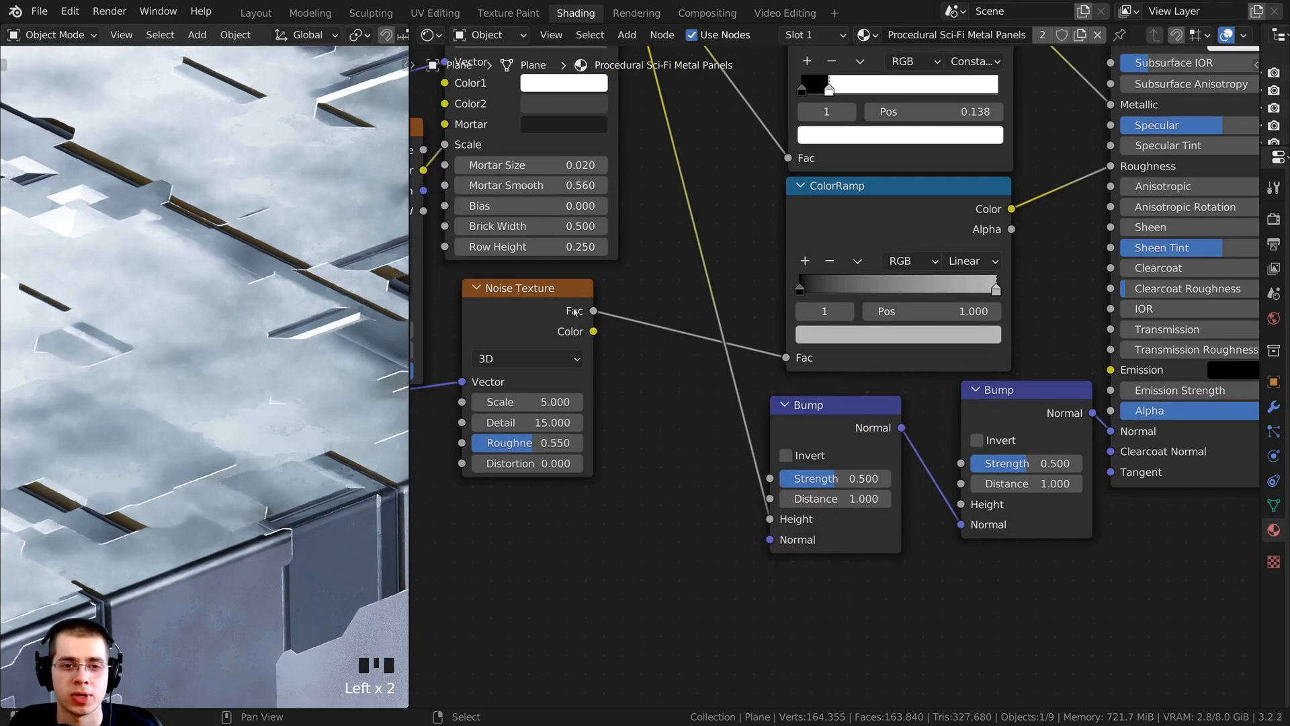
pyautogui.moveTo(594, 312); pyautogui.dragTo(962, 505)
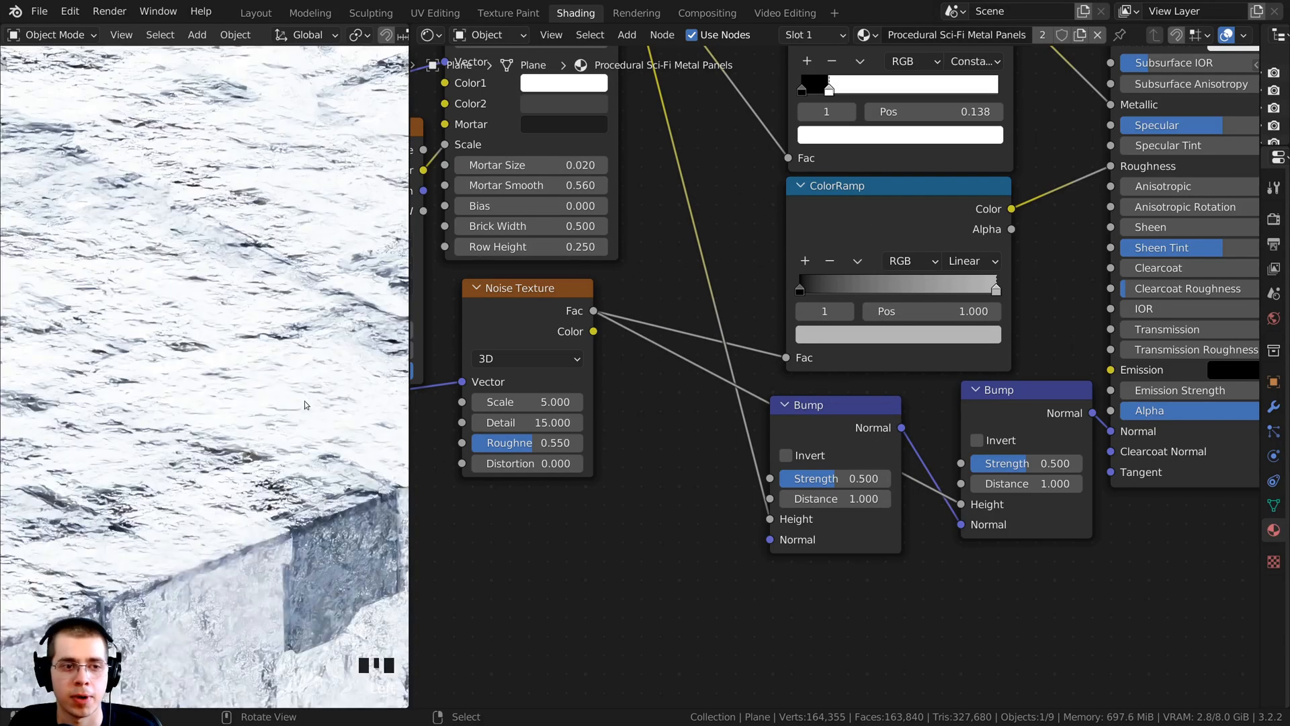
# Shift the second Bump node slightly toward the first and set its Strength to 0.015
pyautogui.keyDown('shift'); pyautogui.moveTo(307, 405); pyautogui.dragTo(236, 205, button='middle'); pyautogui.keyUp('shift')
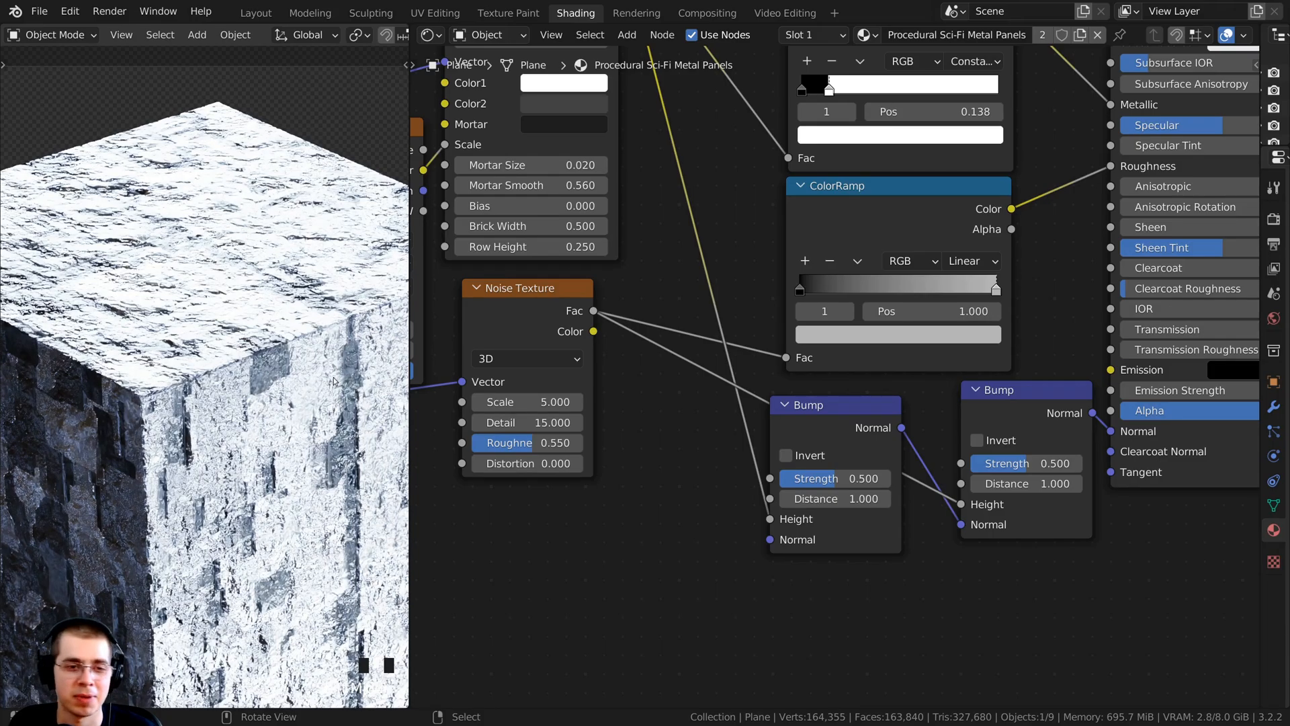
pyautogui.moveTo(1035, 440); pyautogui.dragTo(1022, 438)
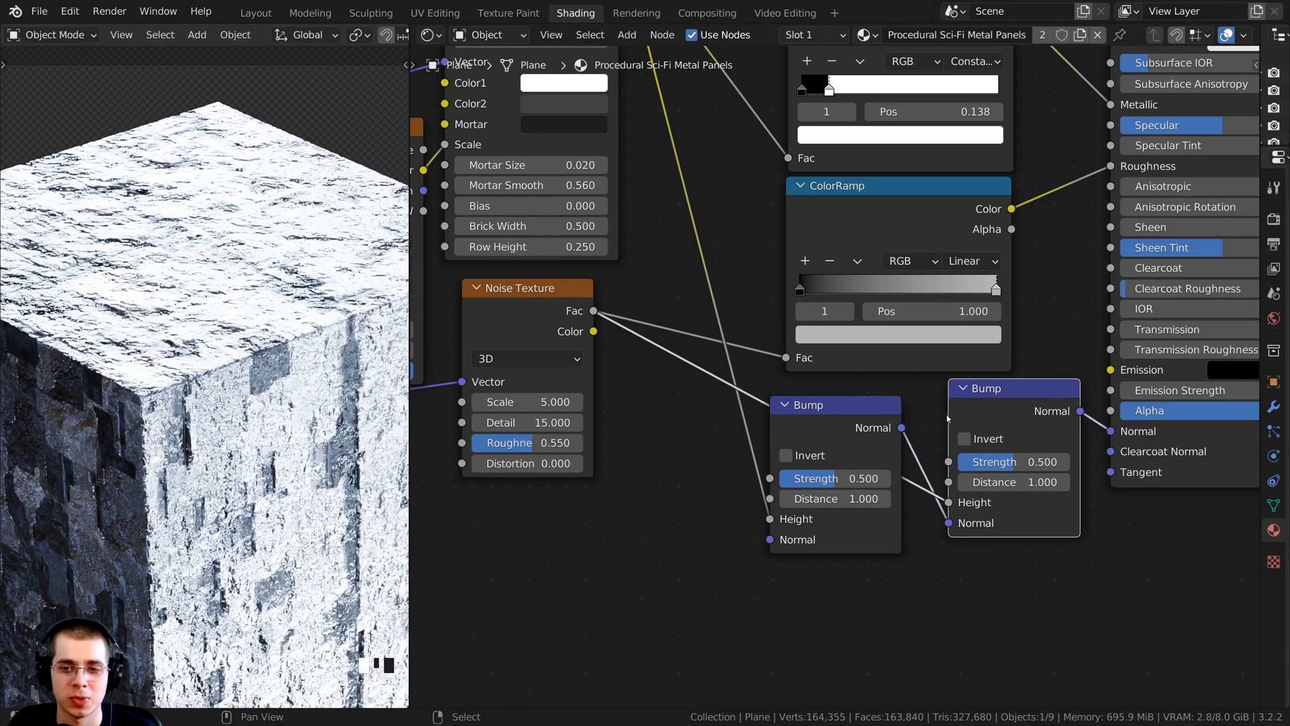
pyautogui.click(990, 463)
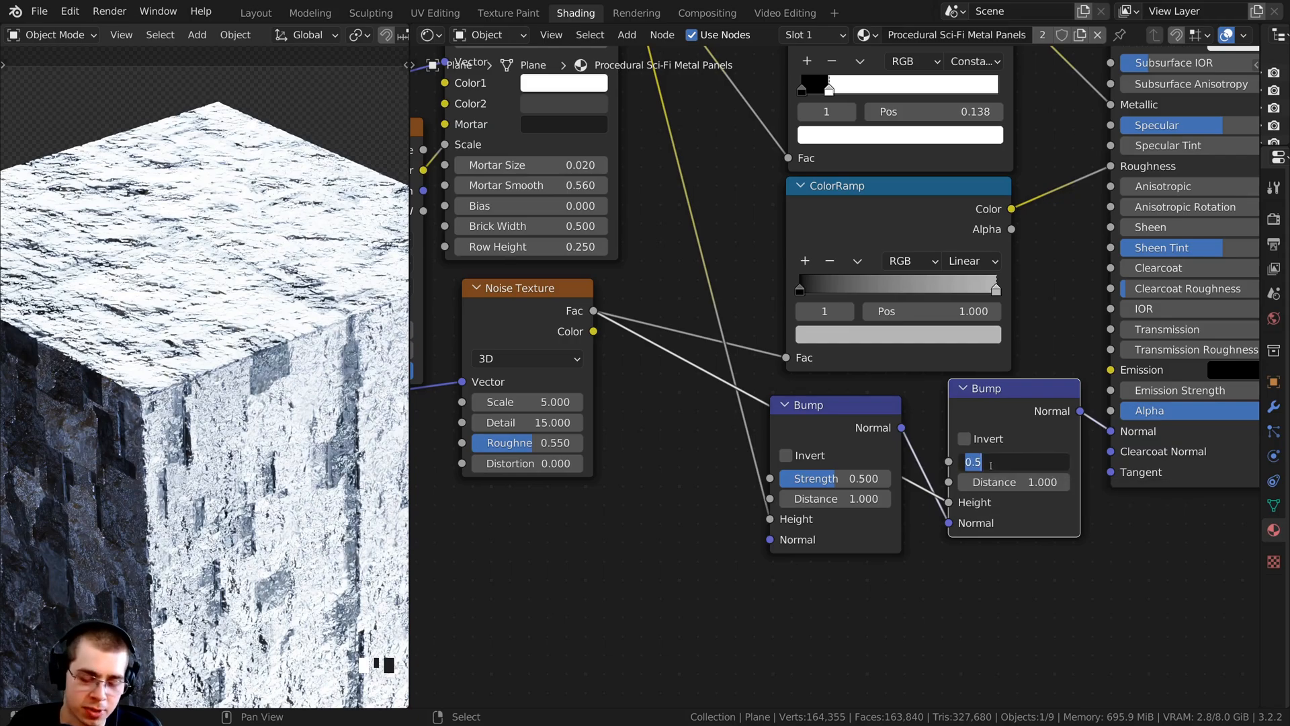
pyautogui.press('BackSpace')
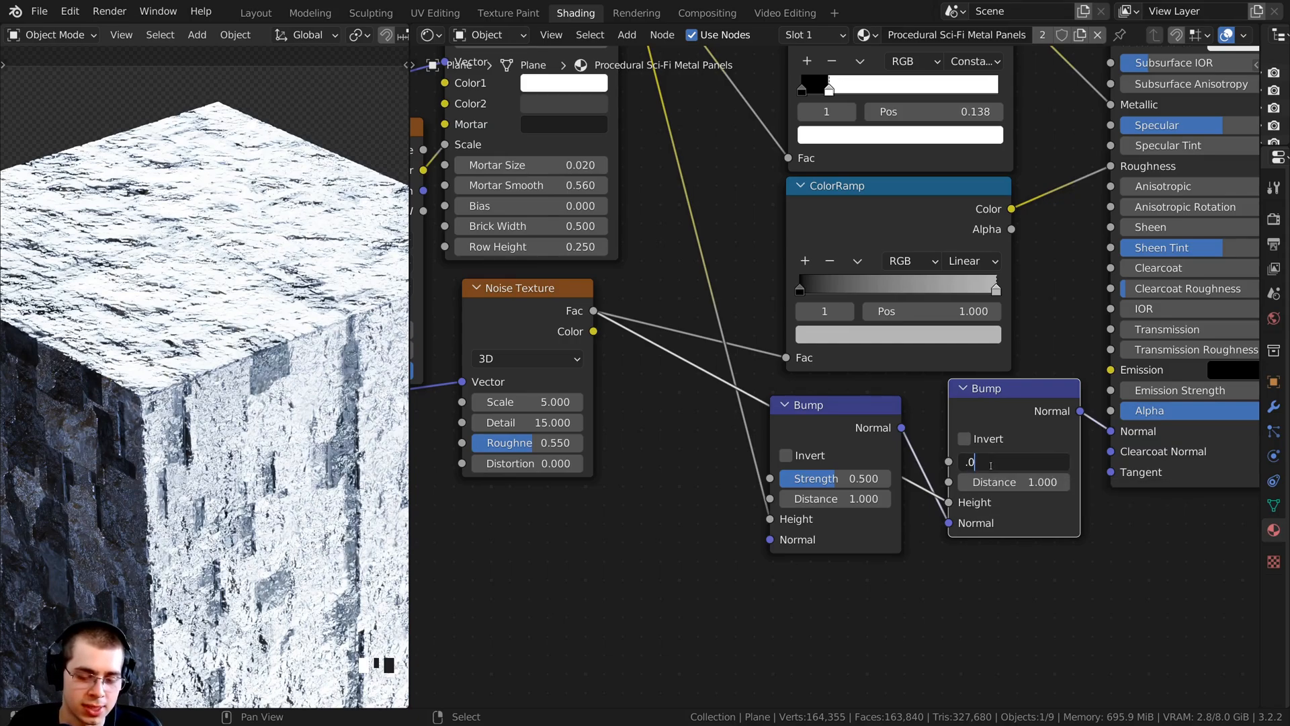
pyautogui.write('.015')
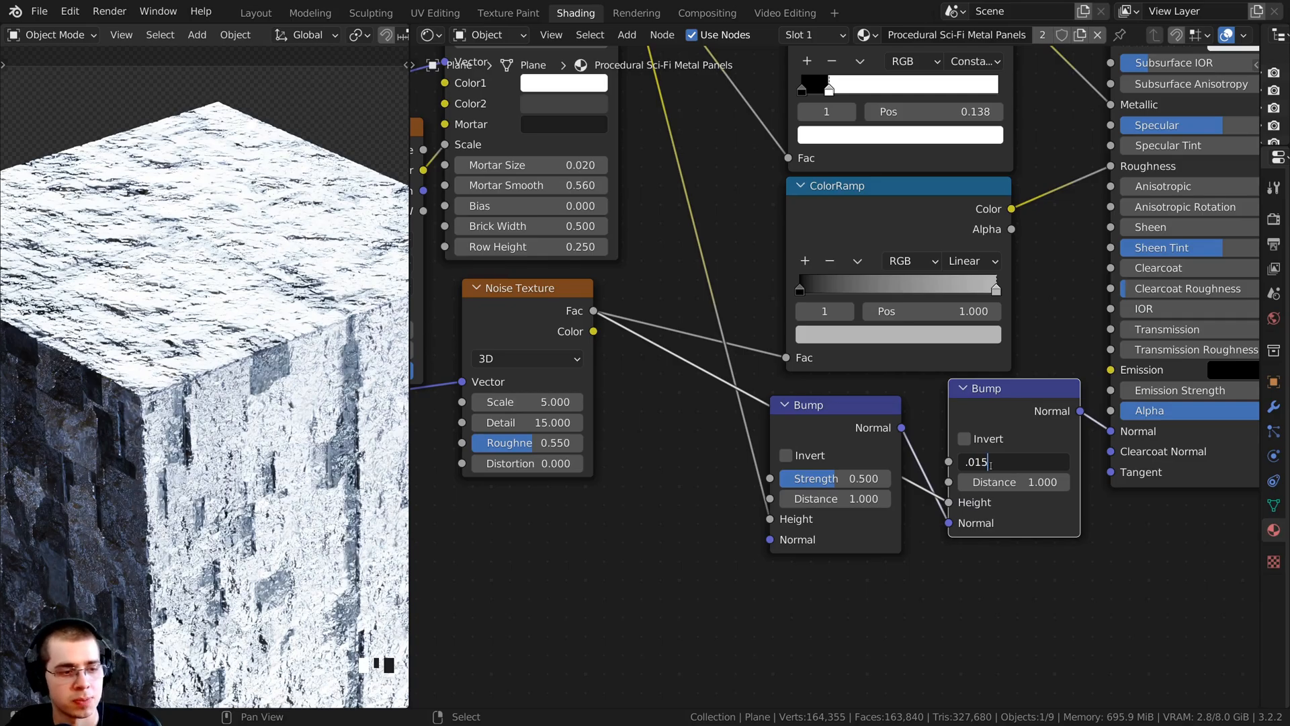
pyautogui.press('Return')
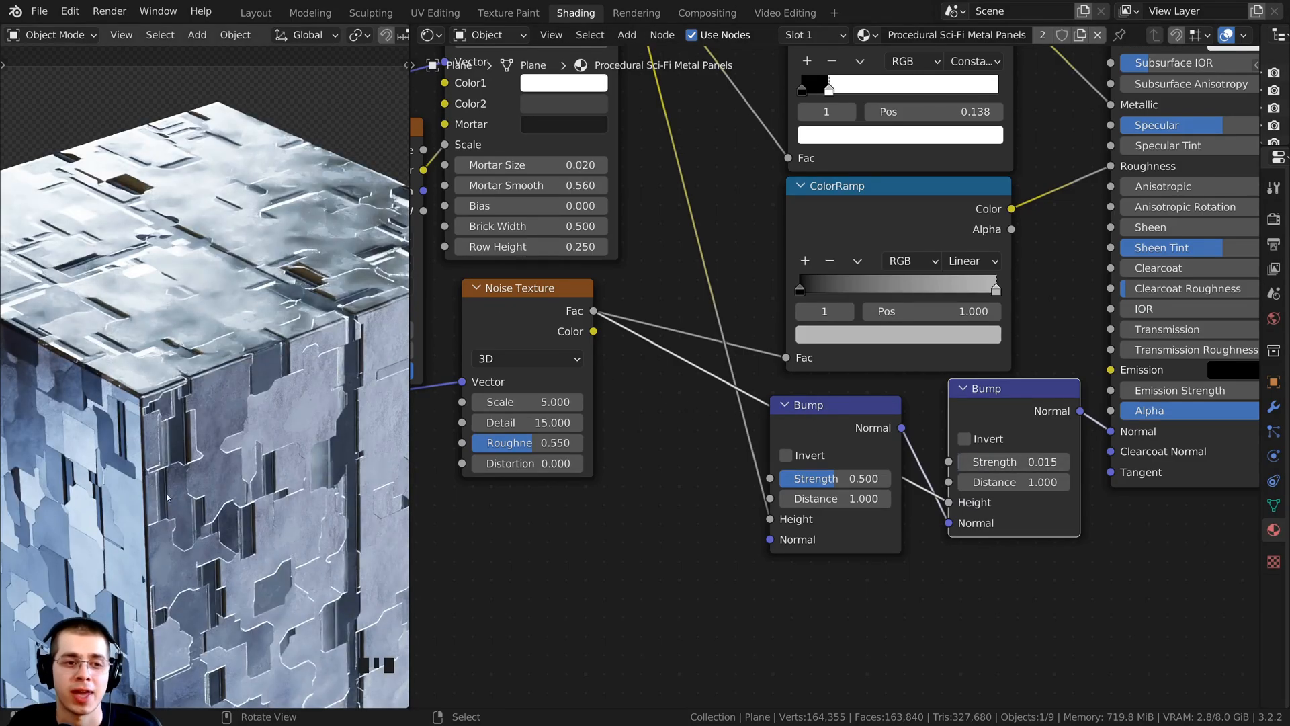
# Examine the noise bump on the cube's metal panels up close and across the whole cube
pyautogui.scroll(3, 166, 496)
pyautogui.scroll(2, 128, 303)
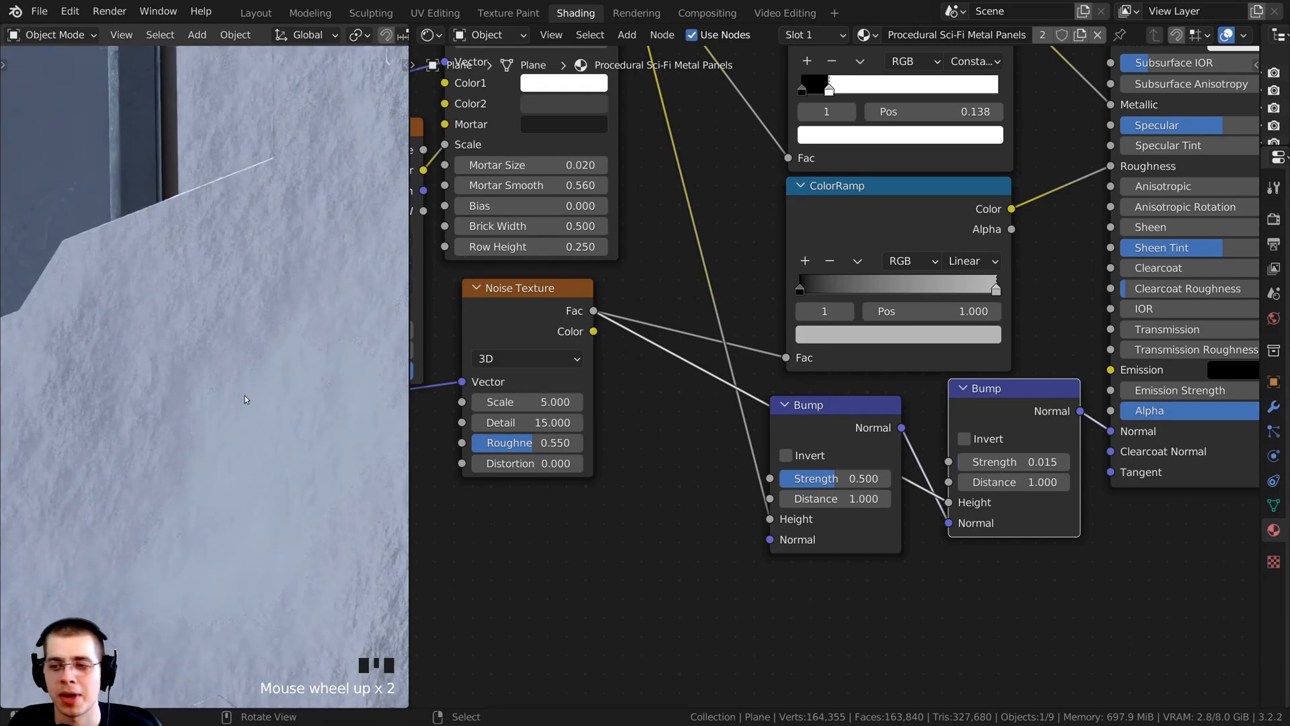
pyautogui.scroll(-14, 262, 331)
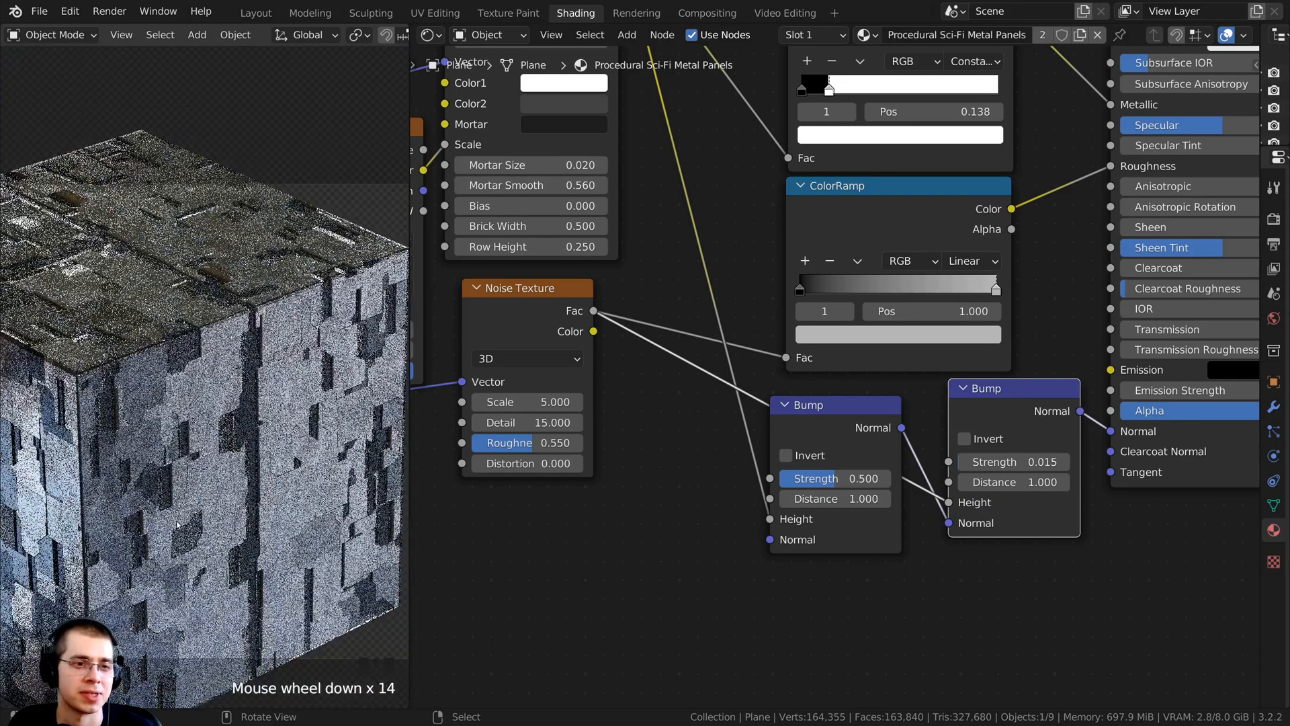
pyautogui.keyDown('shift'); pyautogui.moveTo(262, 331); pyautogui.dragTo(220, 510, button='middle'); pyautogui.keyUp('shift')
pyautogui.scroll(2, 139, 336)
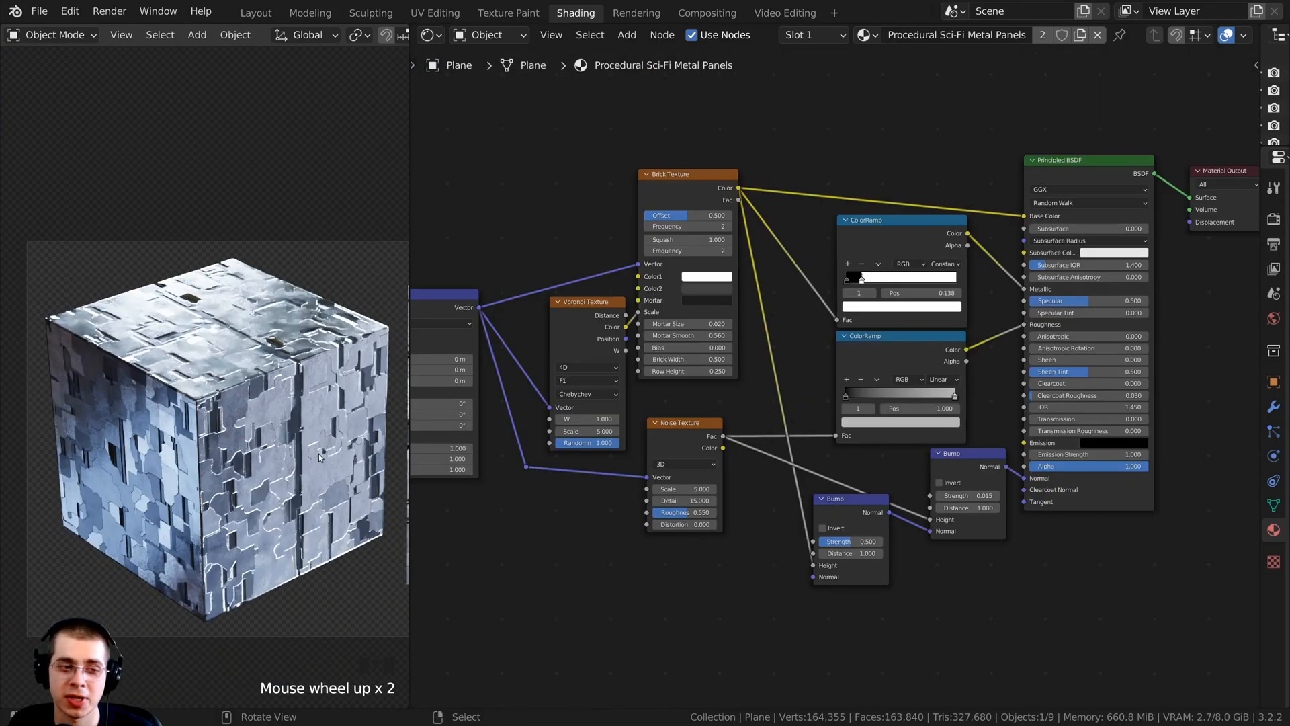
pyautogui.keyDown('shift'); pyautogui.moveTo(320, 458); pyautogui.dragTo(307, 482, button='middle'); pyautogui.keyUp('shift')
pyautogui.scroll(4, 149, 394)
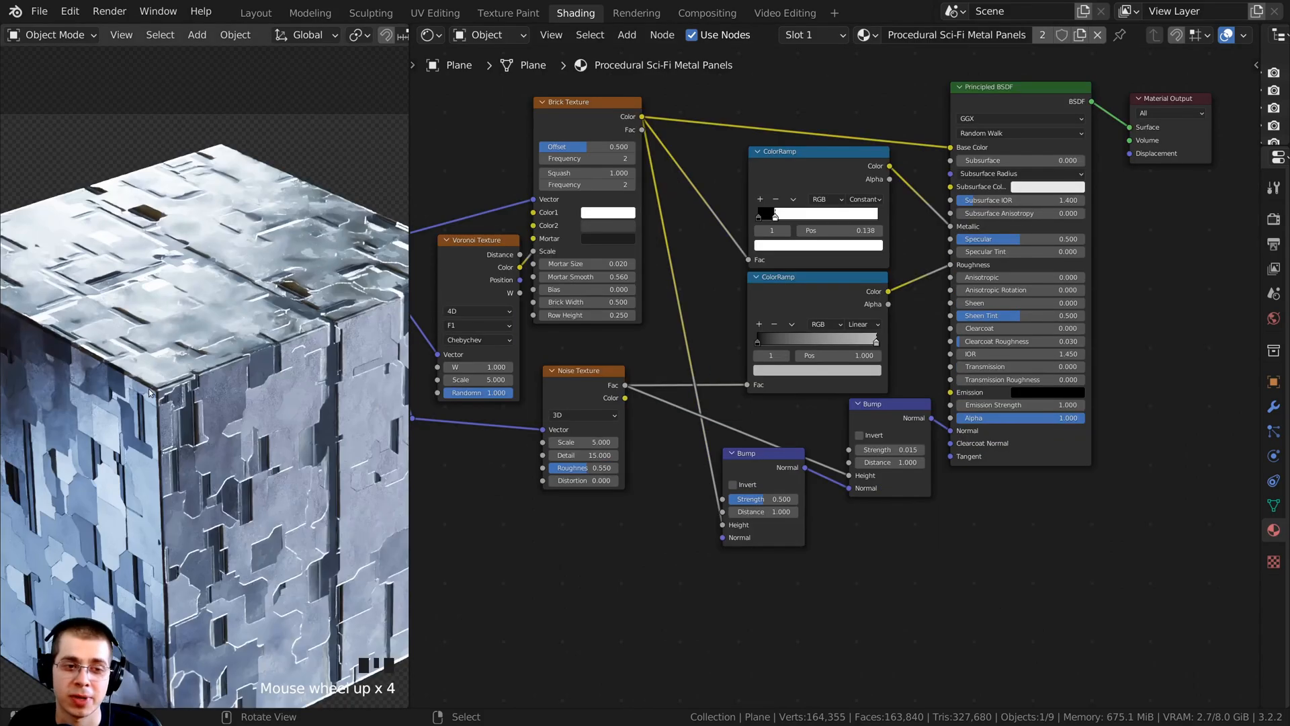
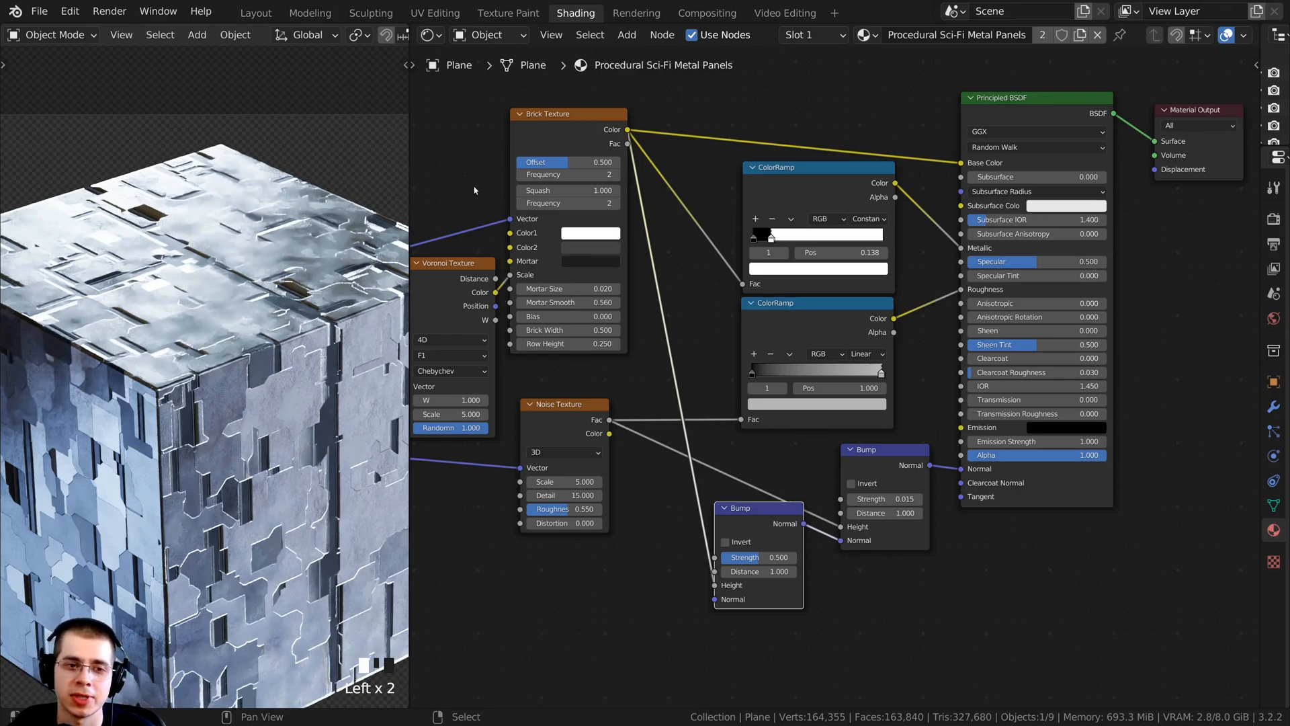
pyautogui.keyDown('shift'); pyautogui.moveTo(315, 583); pyautogui.dragTo(296, 645, button='middle'); pyautogui.keyUp('shift')
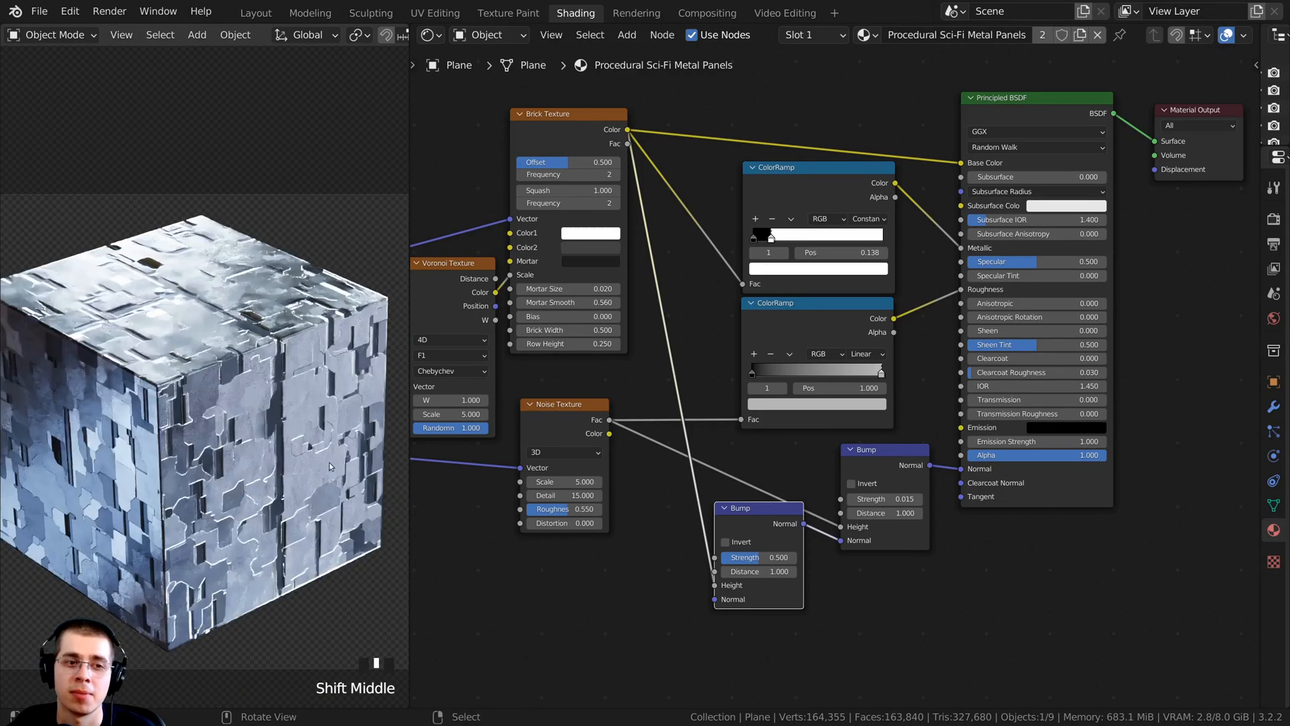
# Connect the Brick Texture's Color output to the Material Output's Displacement input
pyautogui.scroll(-1, 699, 280)
pyautogui.moveTo(738, 277); pyautogui.dragTo(717, 305, button='middle')
pyautogui.scroll(1, 830, 396)
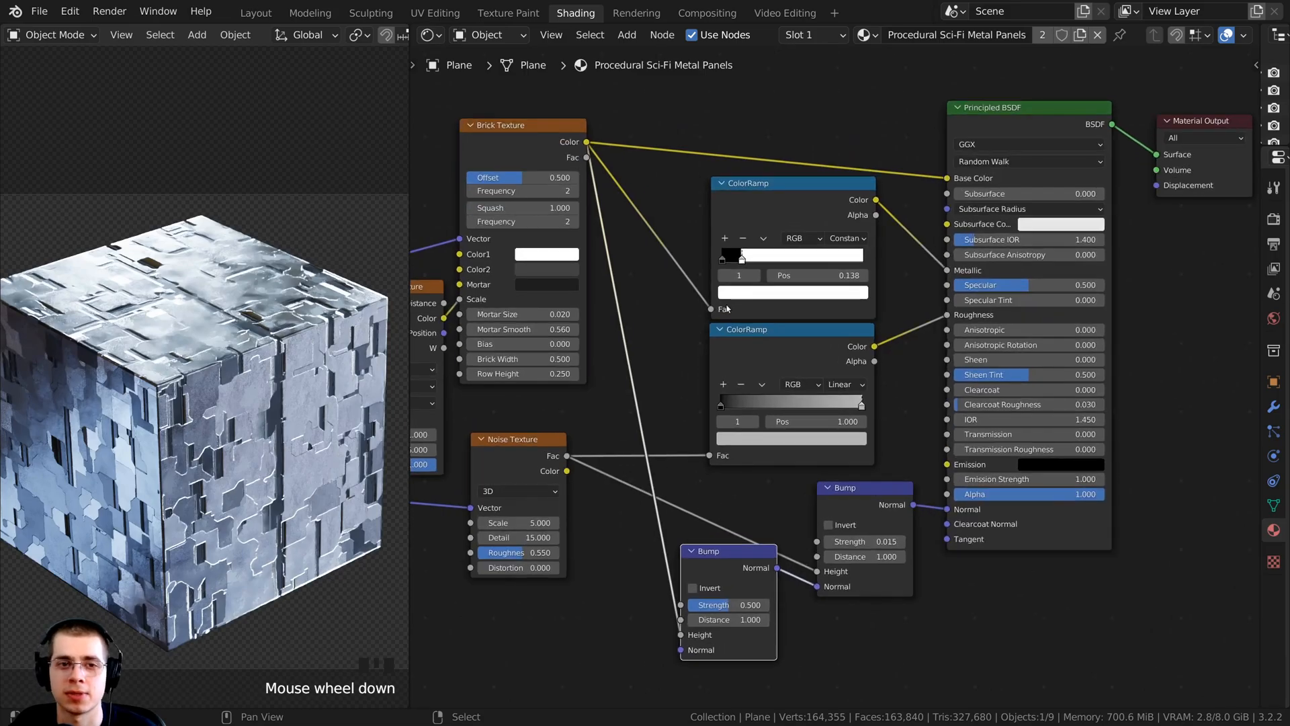
pyautogui.moveTo(534, 258); pyautogui.dragTo(737, 285, button='middle')
pyautogui.scroll(-1, 737, 285)
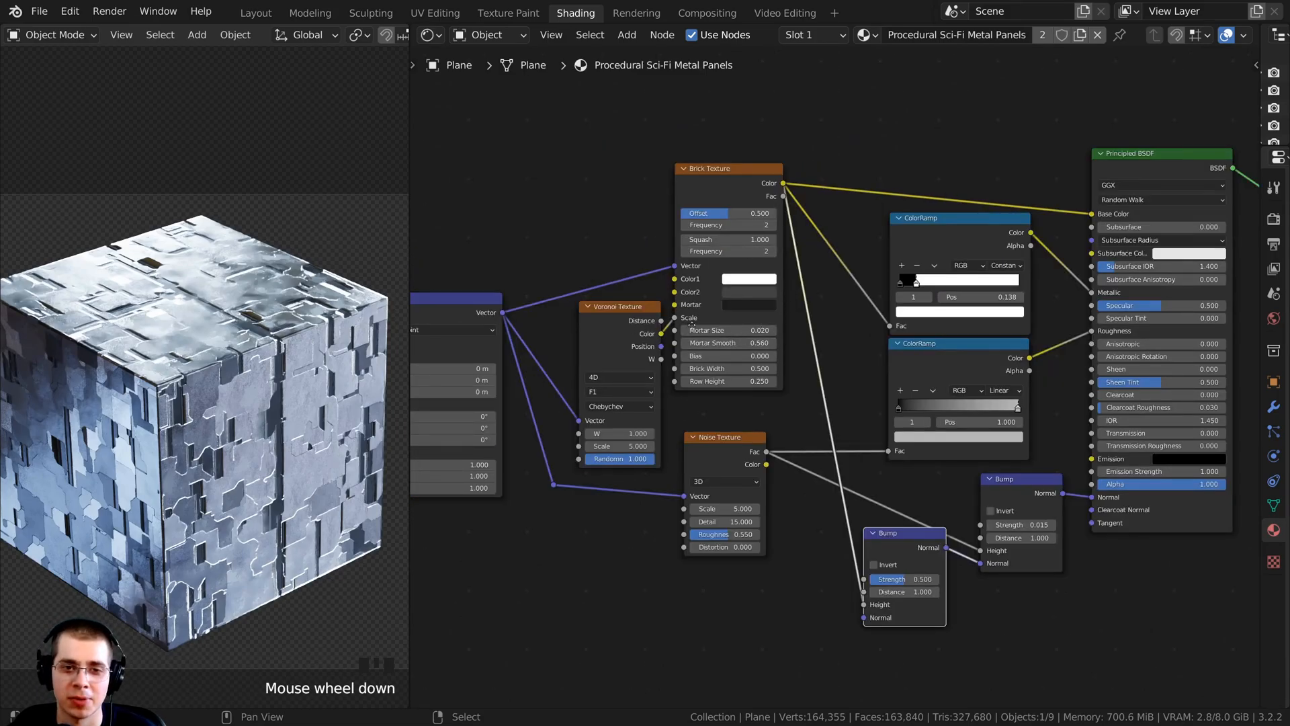
pyautogui.moveTo(644, 449); pyautogui.dragTo(695, 409, button='middle')
pyautogui.moveTo(879, 339); pyautogui.dragTo(673, 350, button='middle')
pyautogui.scroll(1, 704, 377)
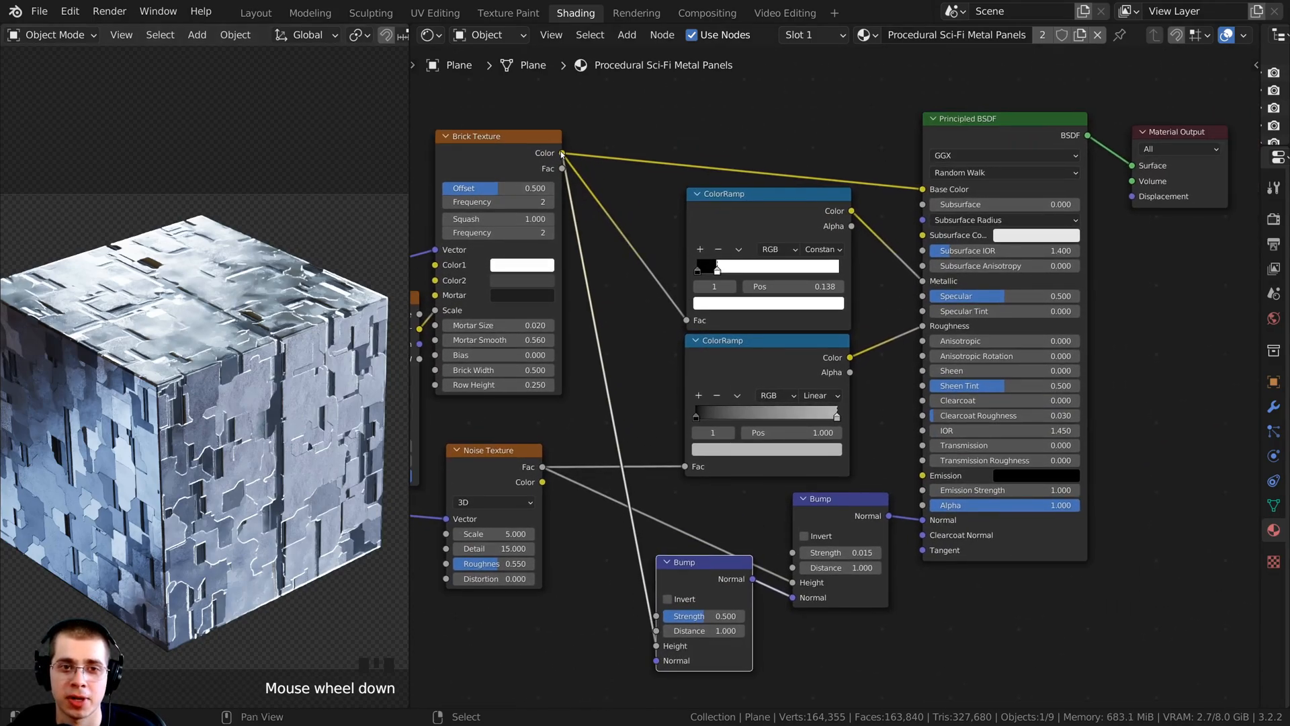
pyautogui.moveTo(562, 153); pyautogui.dragTo(1133, 197)
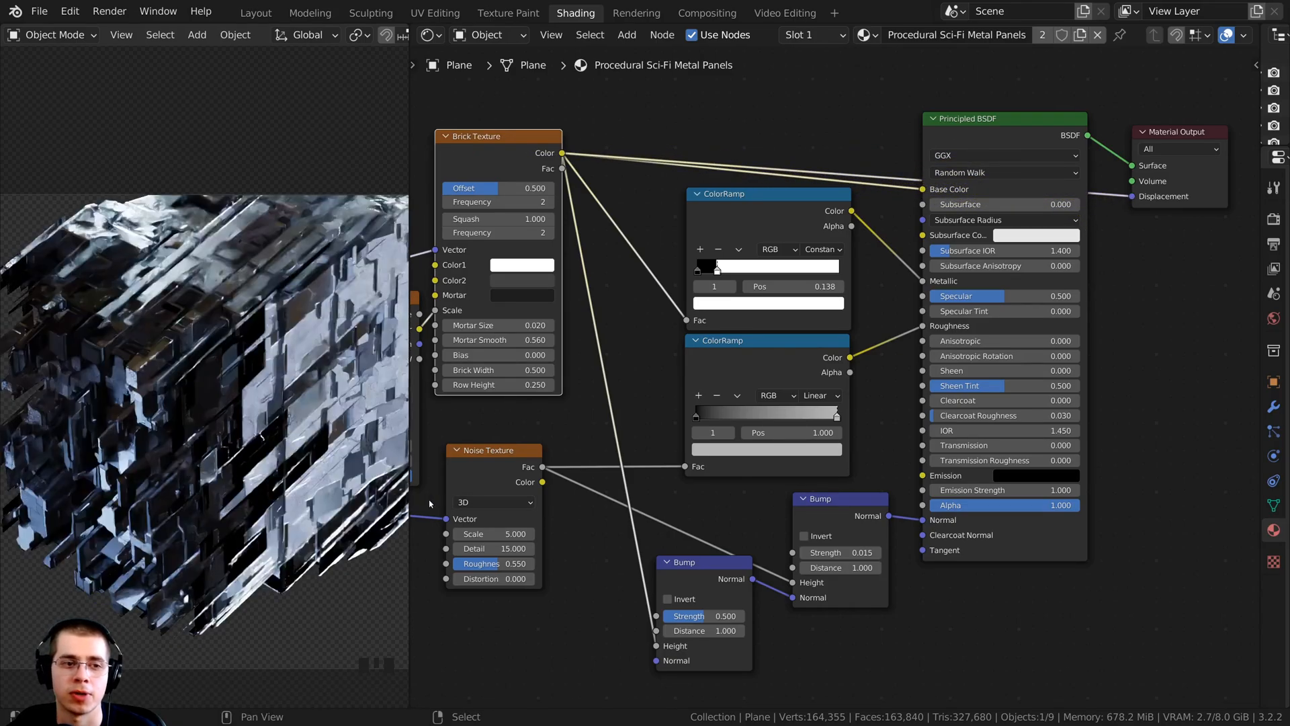
# Examine the cube's displacement and trace the link between the Brick Texture's Color and the Material Output's Displacement
pyautogui.scroll(-2, 269, 396)
pyautogui.moveTo(269, 396); pyautogui.dragTo(282, 363, button='middle')
pyautogui.scroll(3, 275, 397)
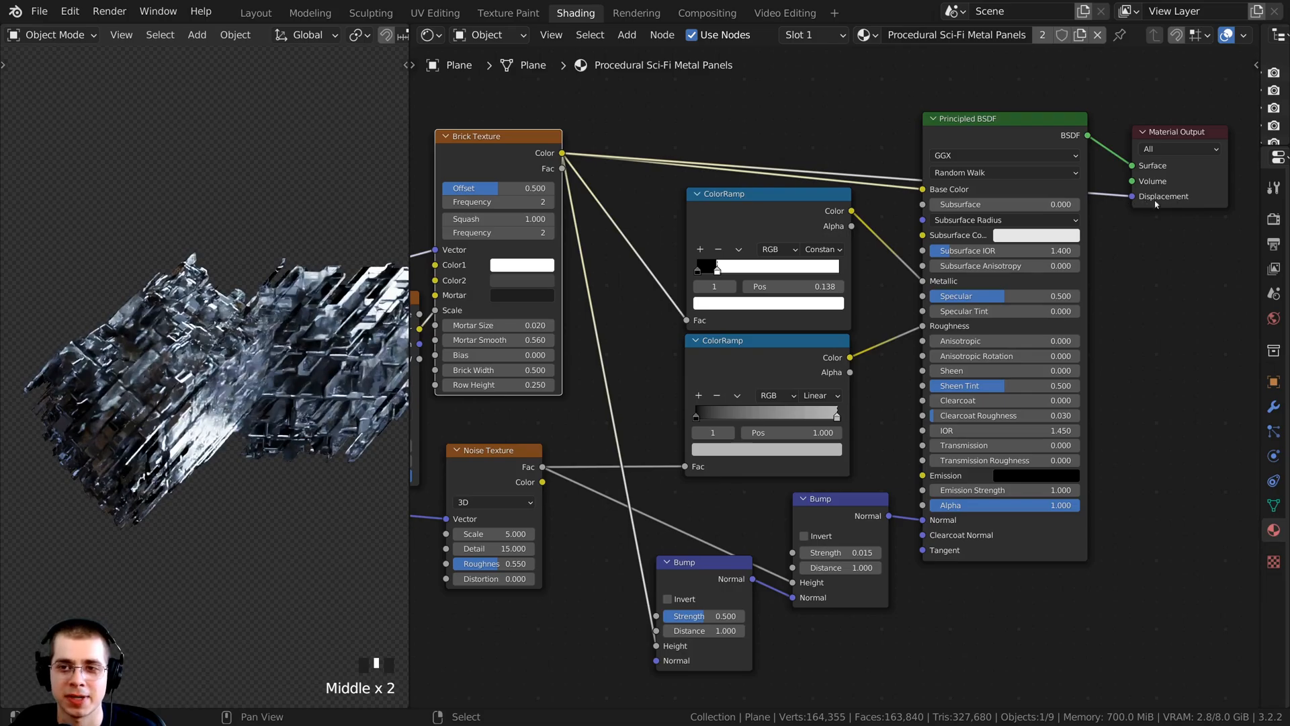
pyautogui.moveTo(826, 400); pyautogui.dragTo(816, 299, button='middle')
pyautogui.scroll(6, 807, 296)
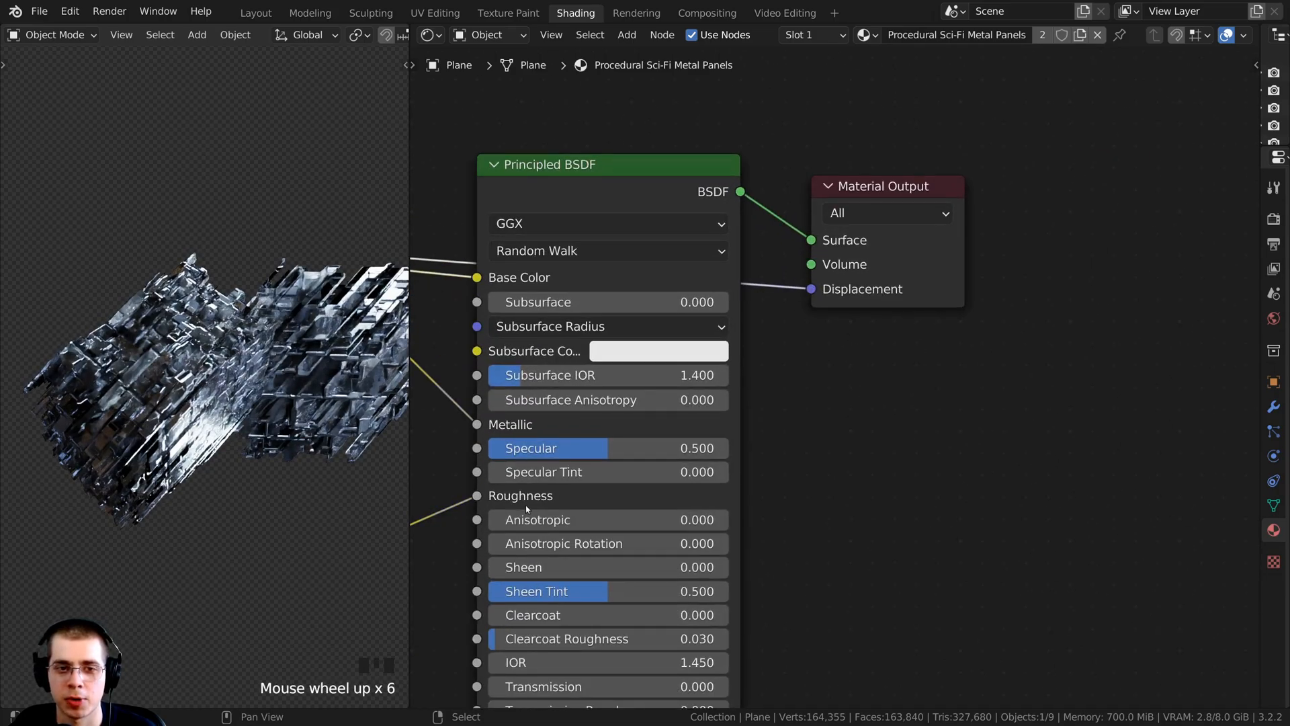
pyautogui.moveTo(526, 505); pyautogui.dragTo(855, 500, button='middle')
pyautogui.moveTo(471, 222); pyautogui.dragTo(961, 270, button='middle')
pyautogui.middleClick(742, 269)
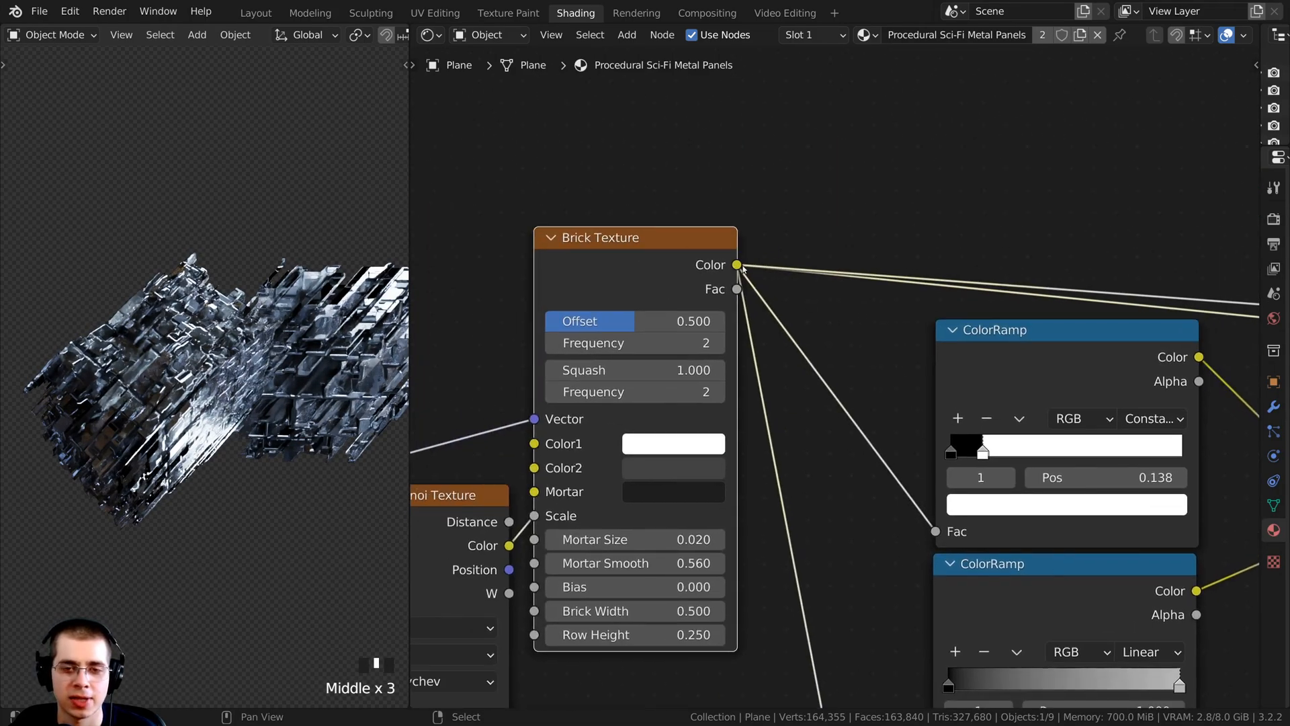
pyautogui.scroll(-4, 840, 376)
pyautogui.moveTo(961, 536); pyautogui.dragTo(732, 371, button='middle')
pyautogui.scroll(-1, 732, 371)
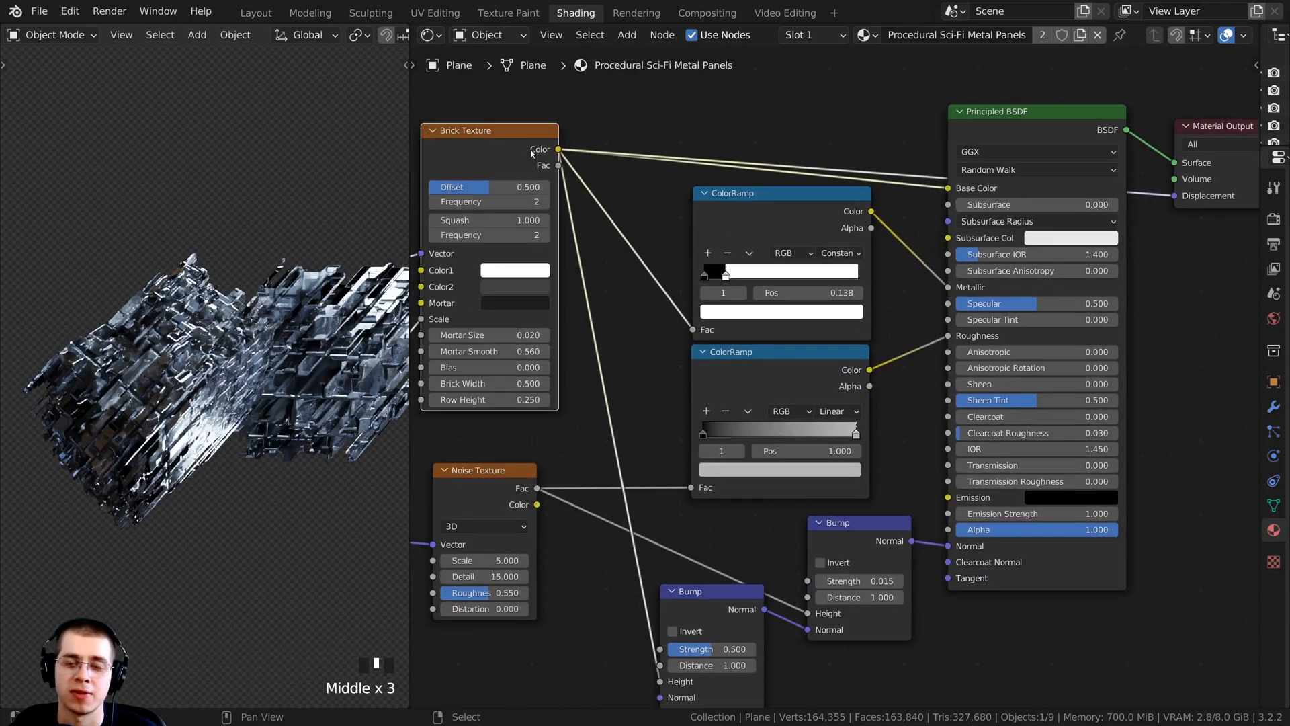
pyautogui.moveTo(1091, 274); pyautogui.dragTo(1085, 261, button='middle')
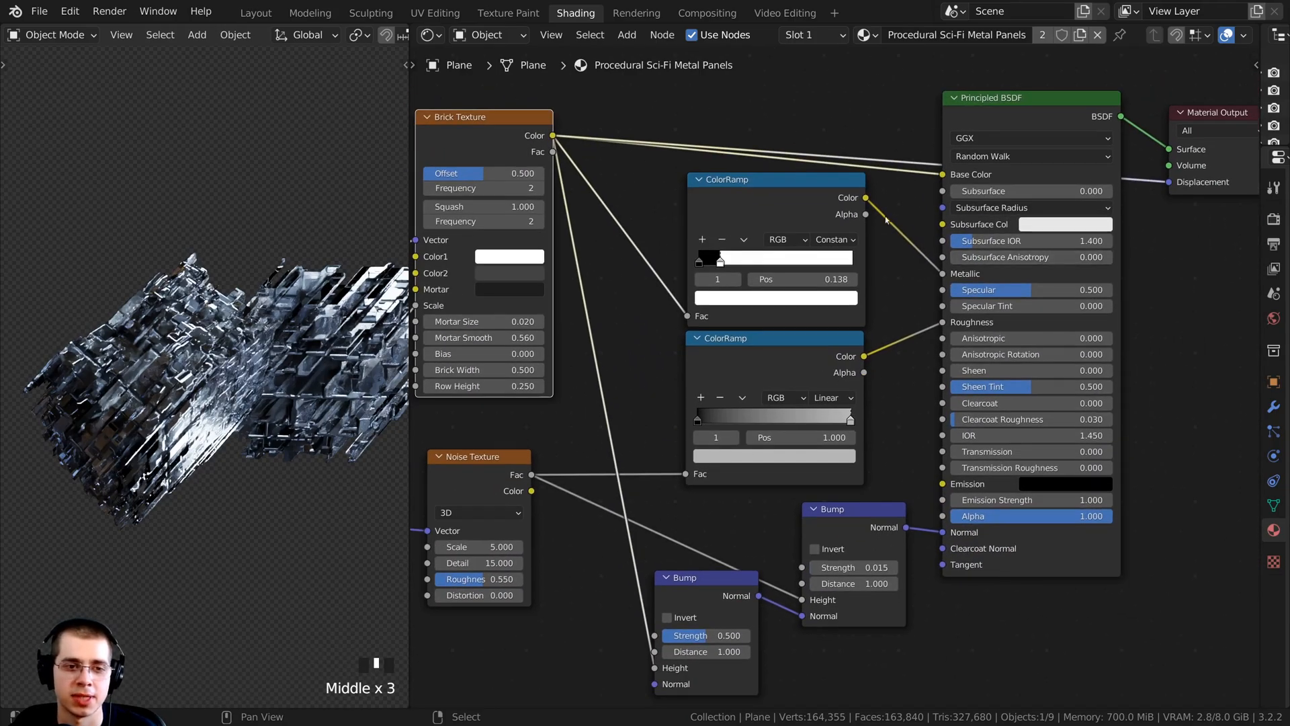
pyautogui.moveTo(886, 219); pyautogui.dragTo(887, 221, button='middle')
# Insert a Displacement node into the link between the Brick Texture's Color and the Material Output's Displacement
pyautogui.hotkey('shift', 'a')
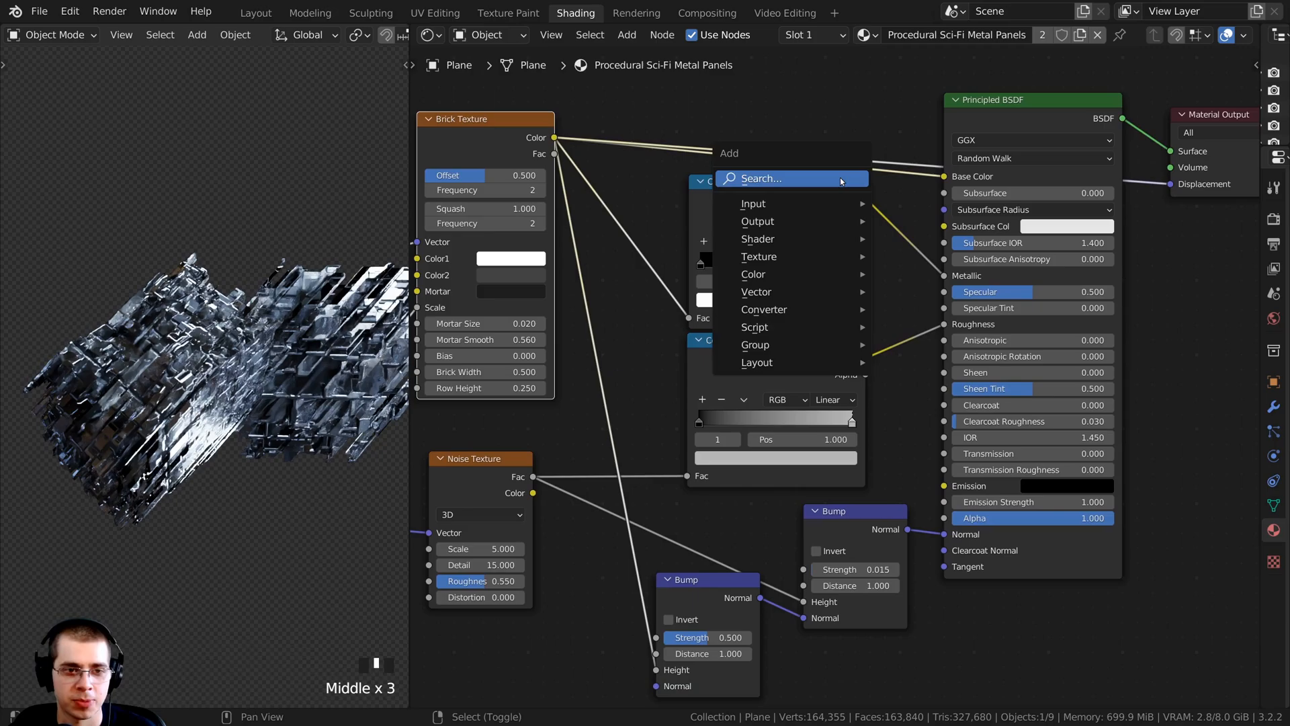
pyautogui.click(796, 182)
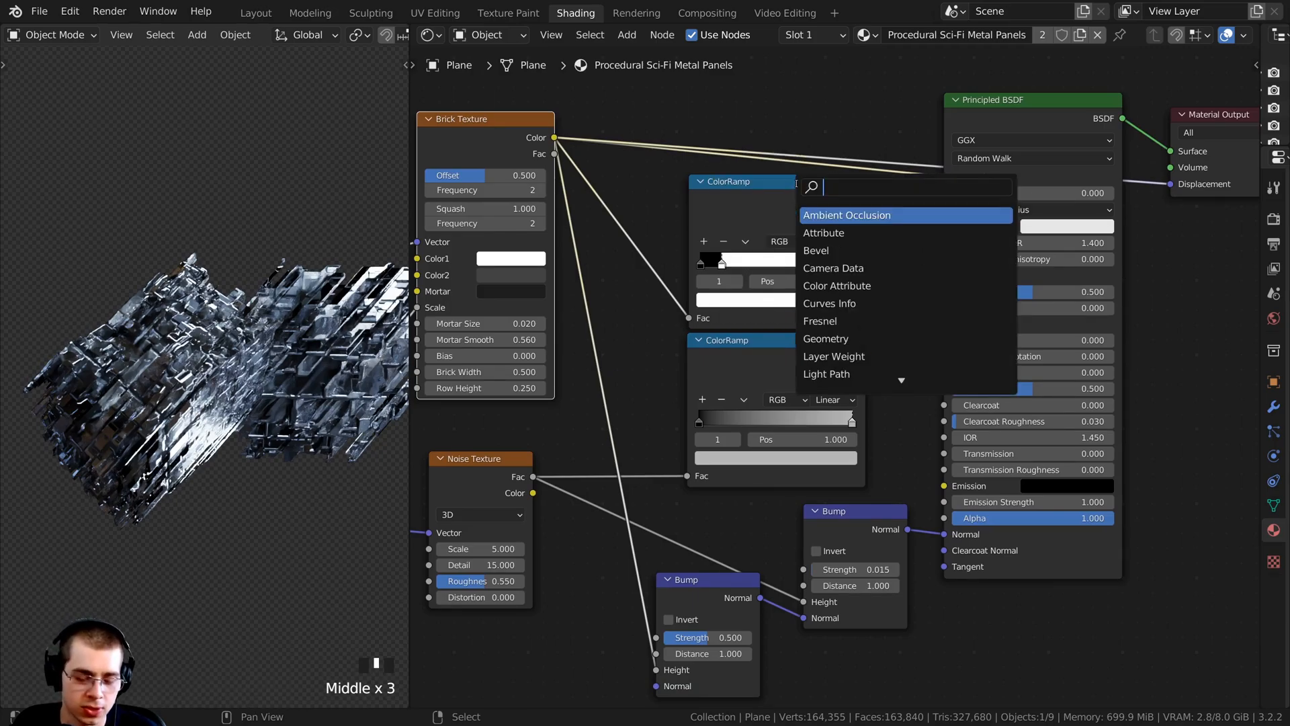
pyautogui.write('dis')
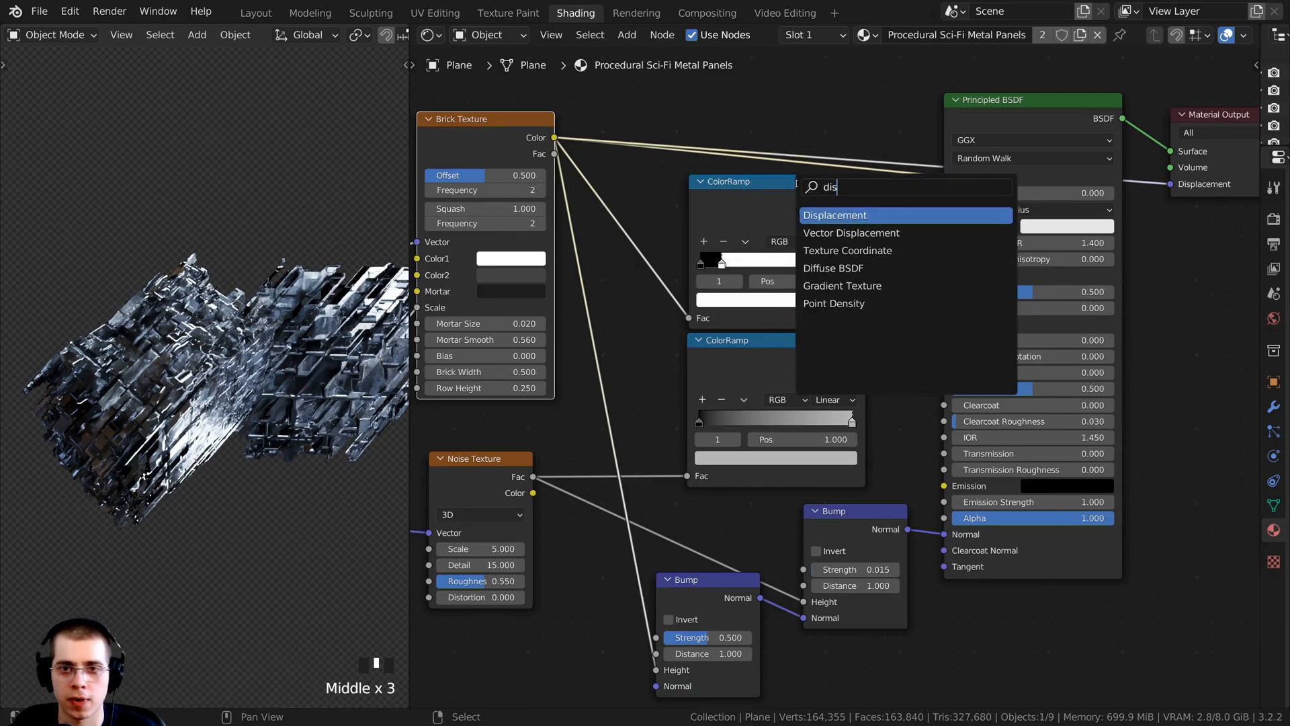
pyautogui.click(826, 216)
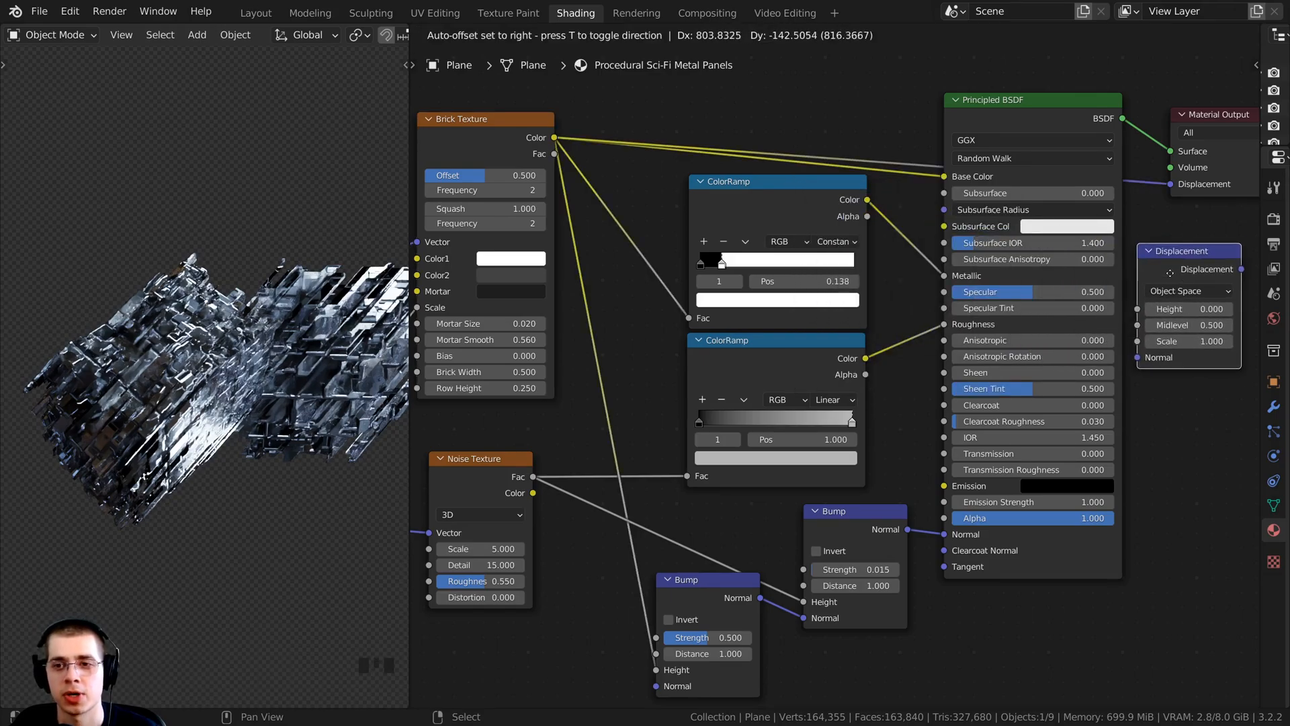
pyautogui.click(1161, 210)
# Place the Displacement node below the Principled BSDF and move the first Bump node slightly up toward the second
pyautogui.scroll(-1, 1108, 289)
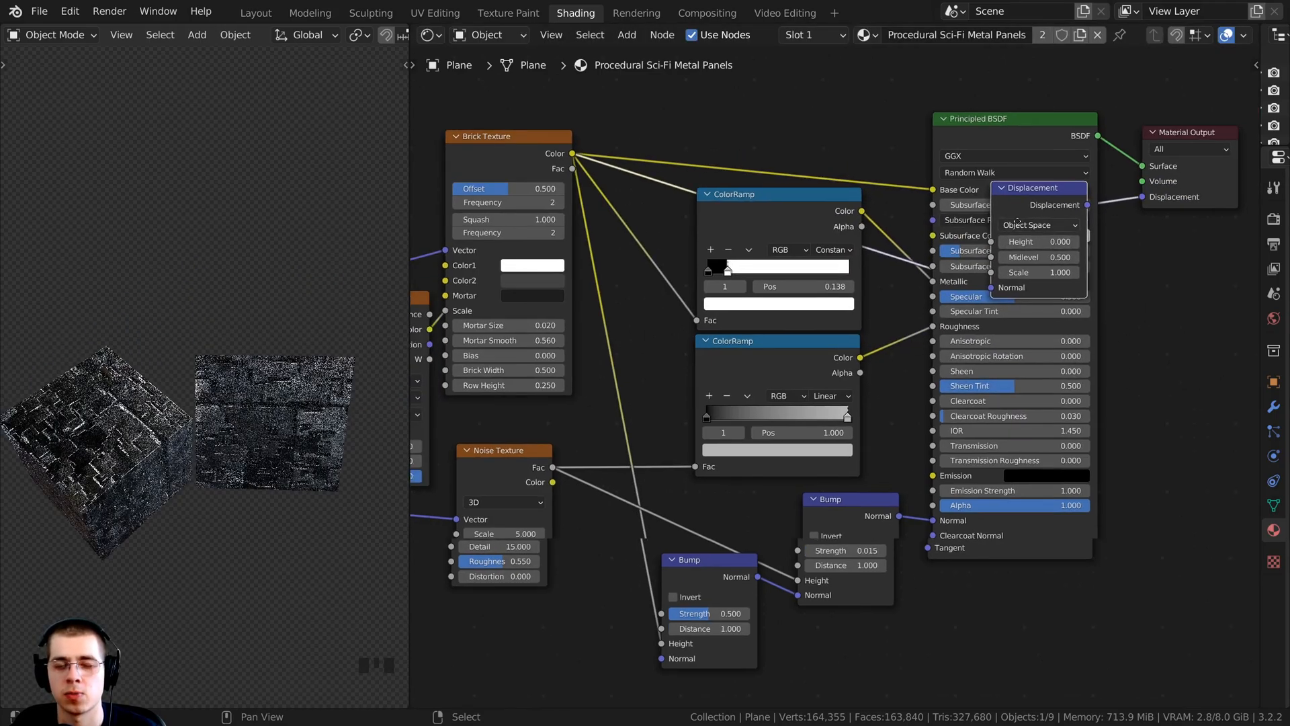
pyautogui.moveTo(1025, 203); pyautogui.dragTo(1006, 151, button='middle')
pyautogui.moveTo(1006, 149); pyautogui.dragTo(1025, 543)
pyautogui.scroll(-1, 936, 592)
pyautogui.moveTo(935, 593); pyautogui.dragTo(686, 68, button='middle')
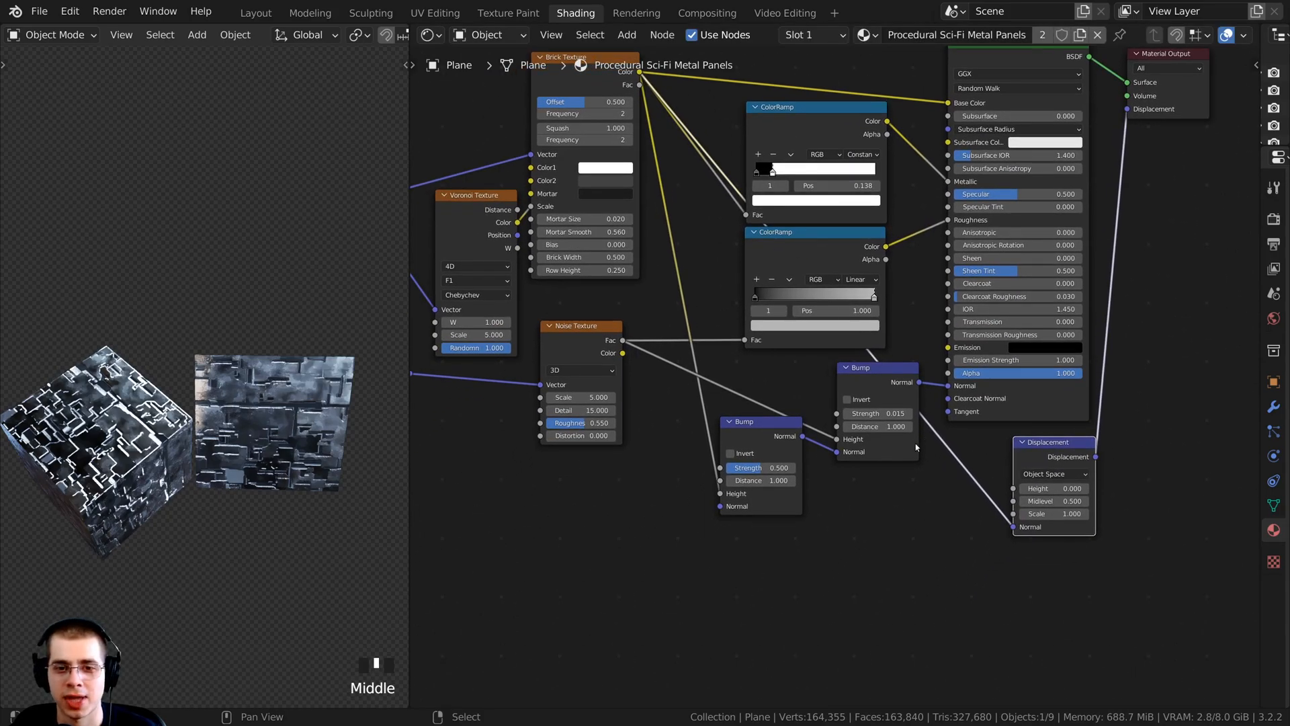
pyautogui.moveTo(769, 426); pyautogui.dragTo(780, 399)
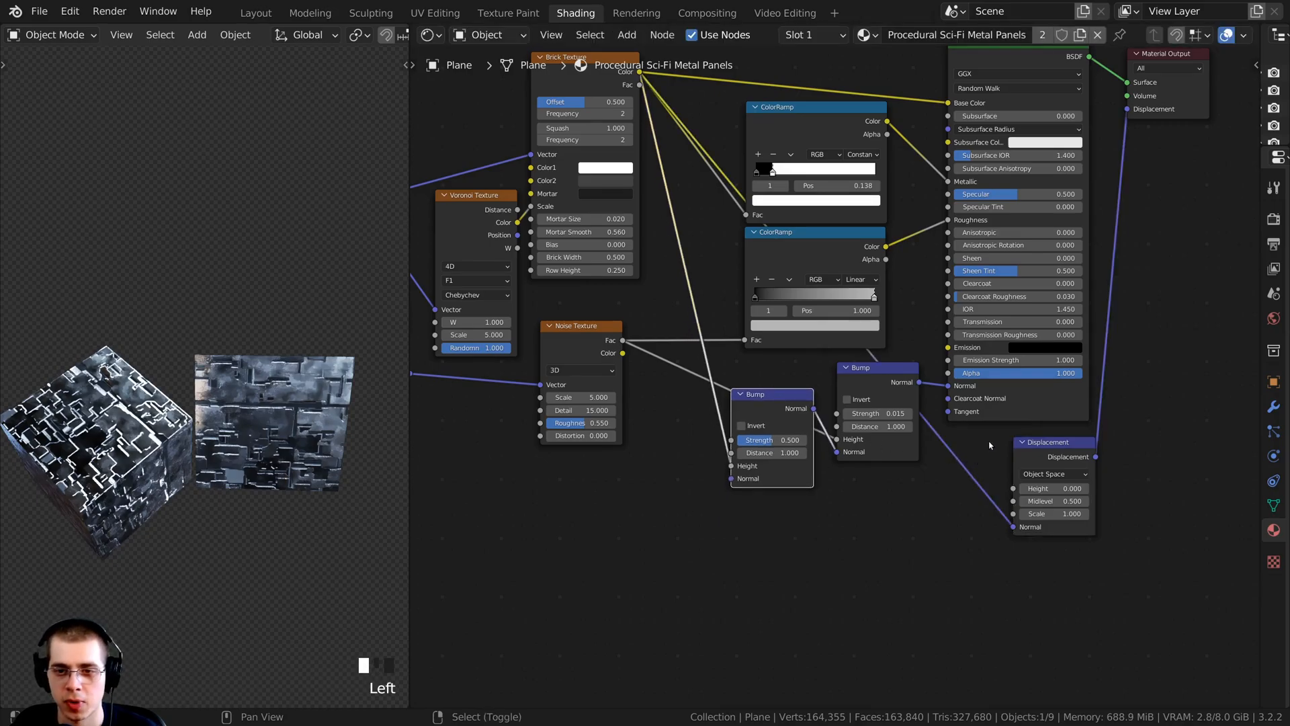
# Add a reroute point on the link into the Displacement node and place it below the first Bump node
pyautogui.keyDown('shift'); pyautogui.moveTo(975, 451); pyautogui.dragTo(939, 503, button='right'); pyautogui.keyUp('shift')
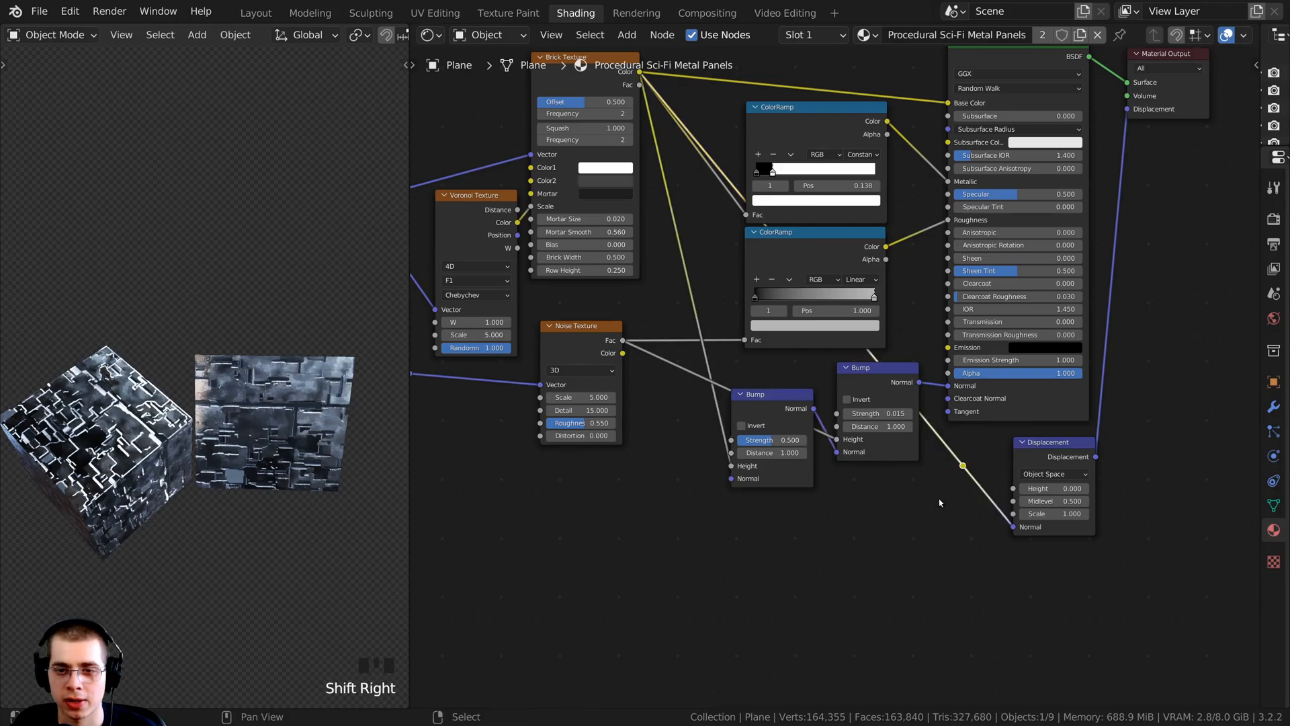
pyautogui.moveTo(962, 467); pyautogui.dragTo(709, 511)
pyautogui.scroll(-3, 712, 507)
pyautogui.moveTo(773, 407); pyautogui.dragTo(775, 447, button='middle')
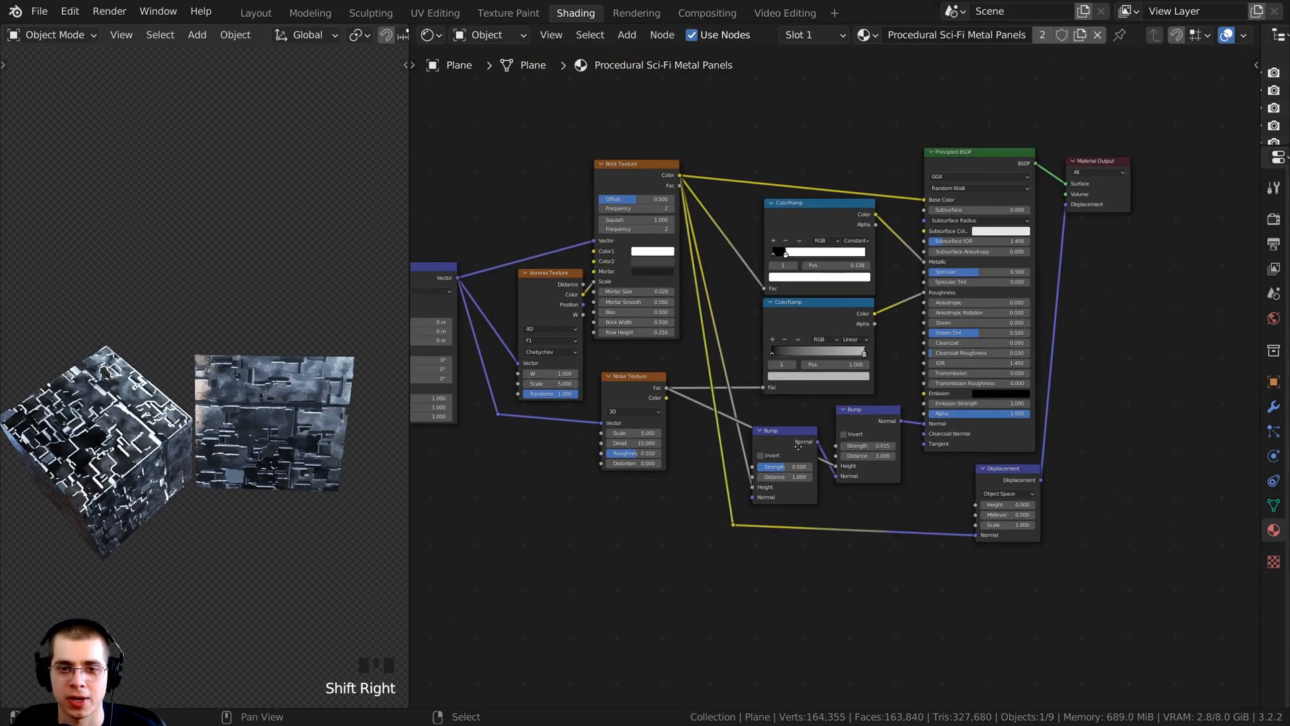
pyautogui.click(776, 443)
pyautogui.click(776, 444)
pyautogui.click(1012, 480)
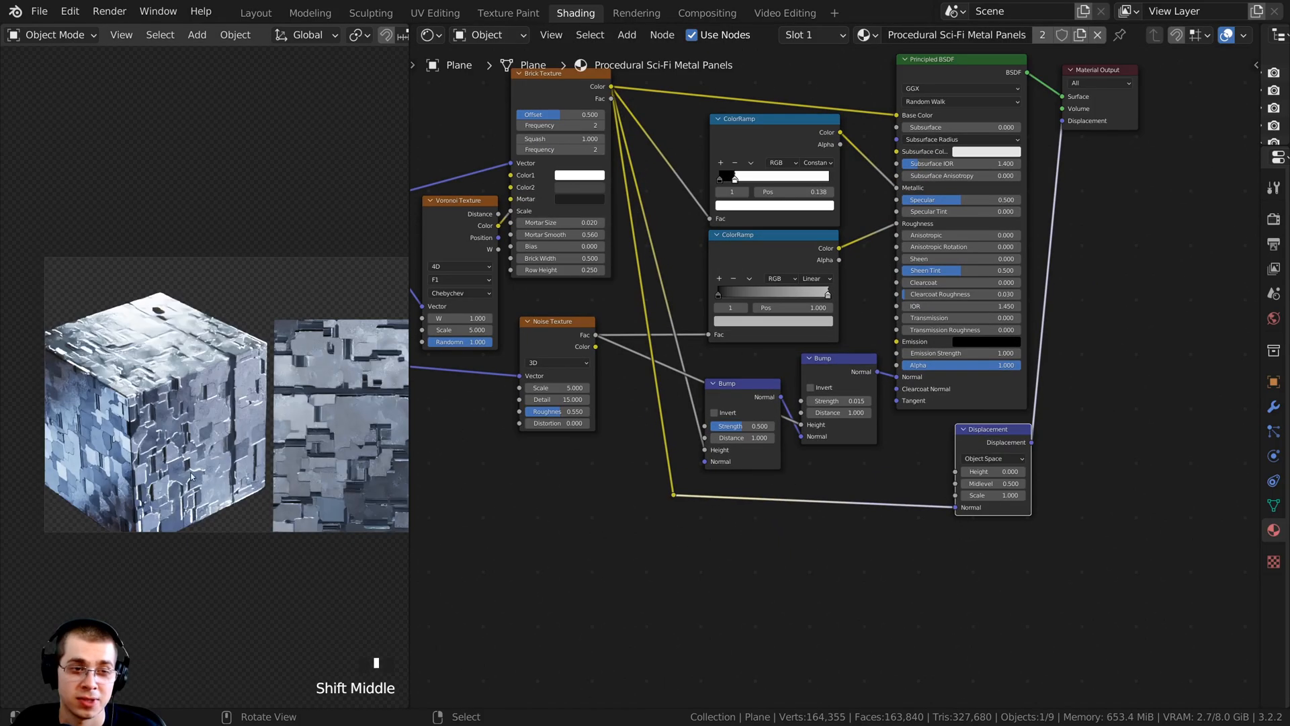
# Move the Displacement node's incoming link from Normal to Height and check the displacement on the cube
pyautogui.scroll(2, 195, 437)
pyautogui.scroll(2, 806, 470)
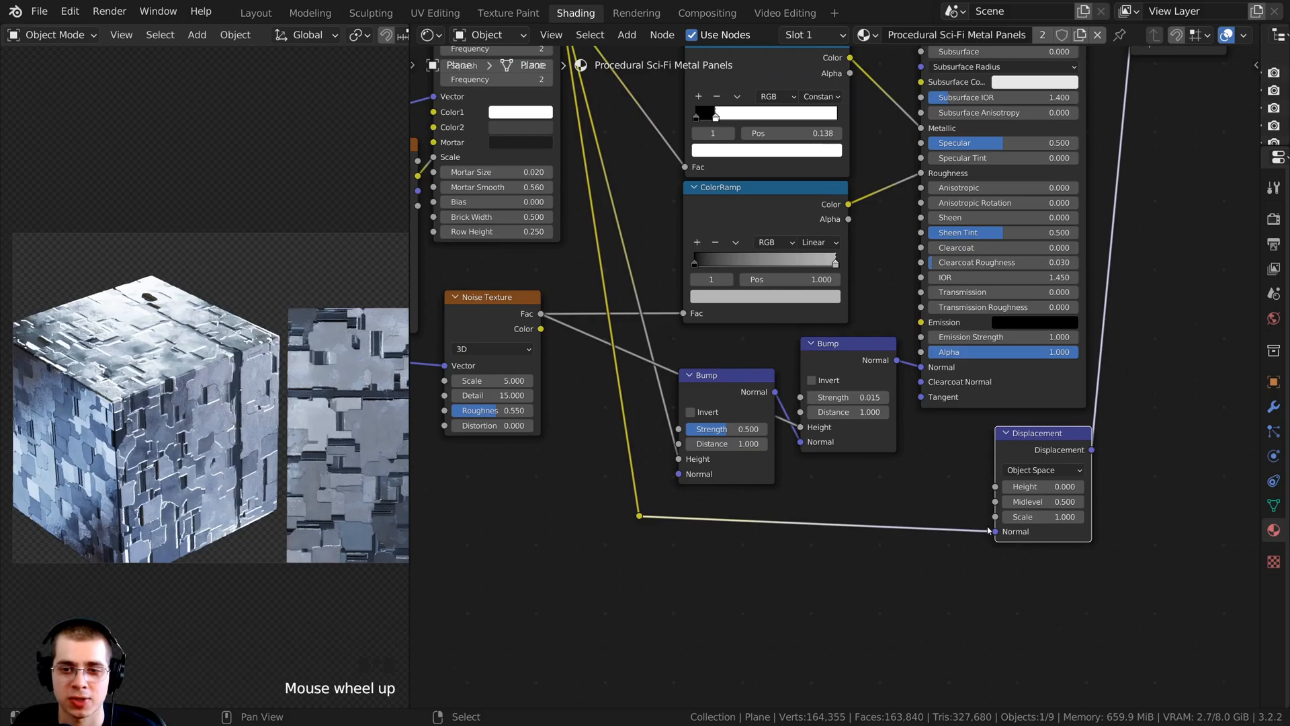
pyautogui.moveTo(996, 532); pyautogui.dragTo(996, 487)
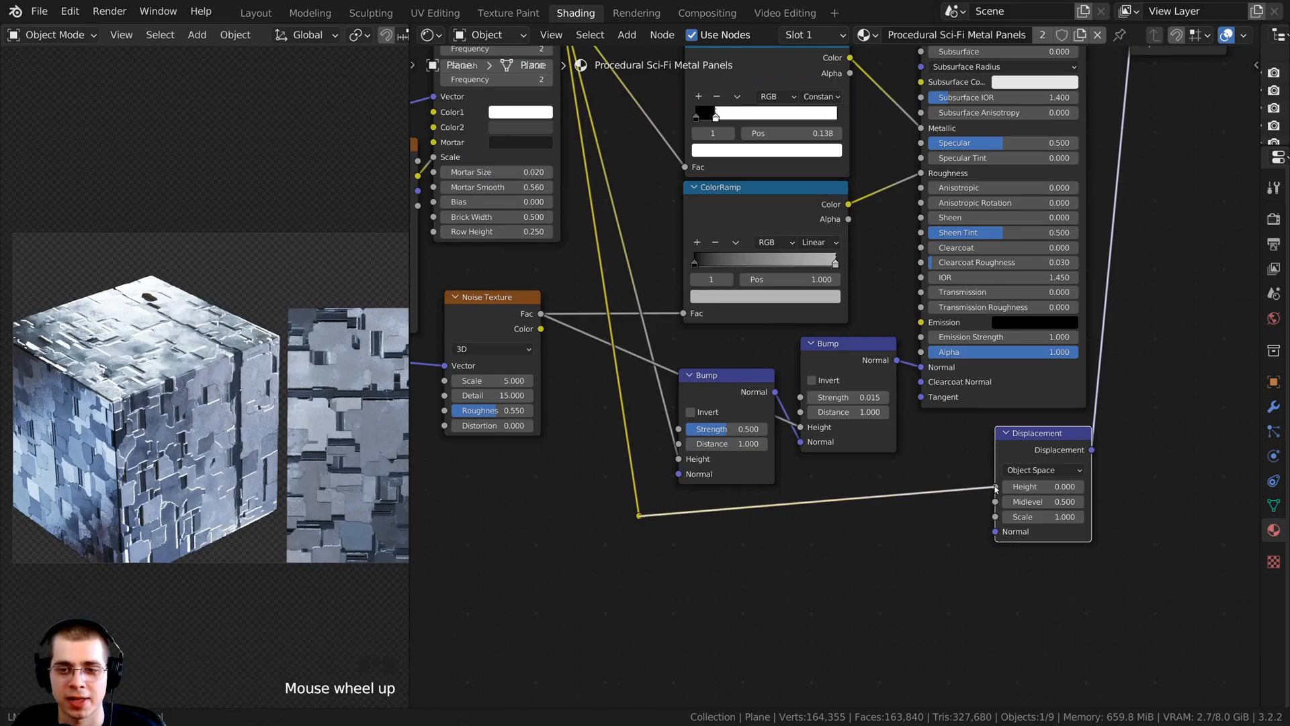
pyautogui.scroll(1, 527, 448)
pyautogui.scroll(-2, 163, 431)
pyautogui.click(163, 431)
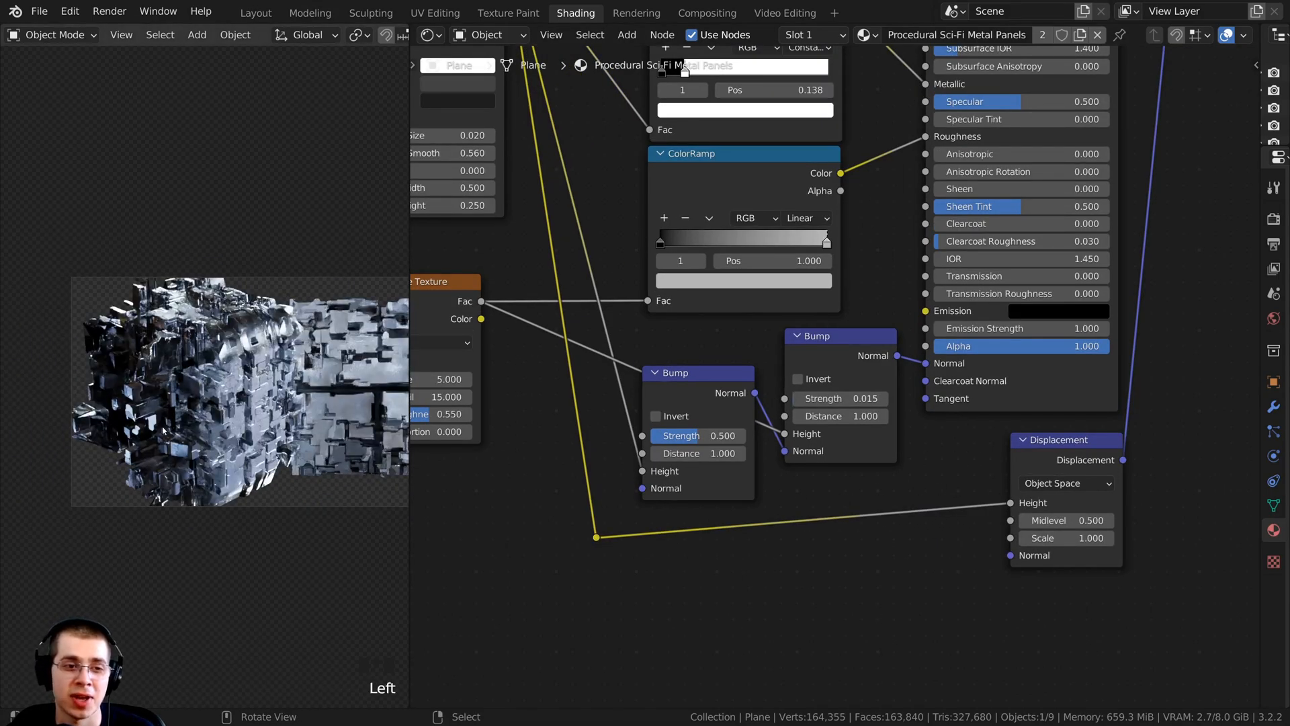
pyautogui.scroll(2, 115, 373)
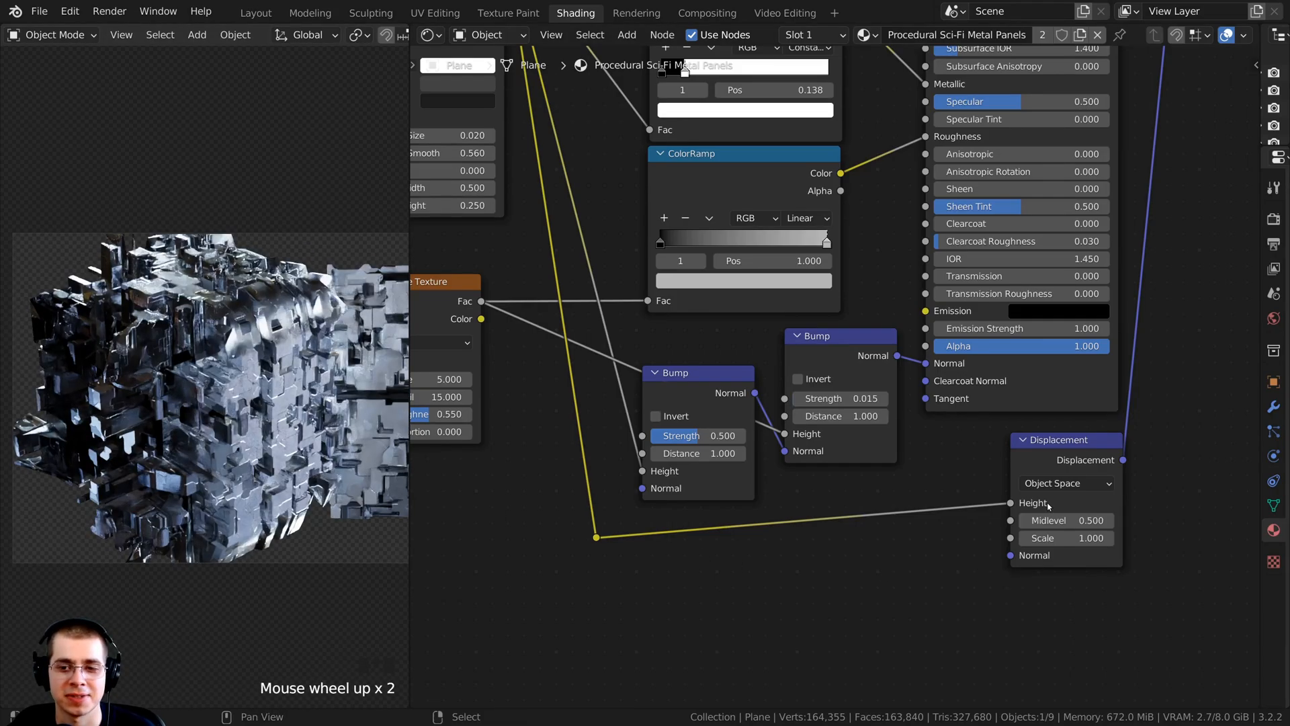
# Set the Displacement node's Scale to 0.05
pyautogui.moveTo(1045, 505); pyautogui.dragTo(894, 504, button='middle')
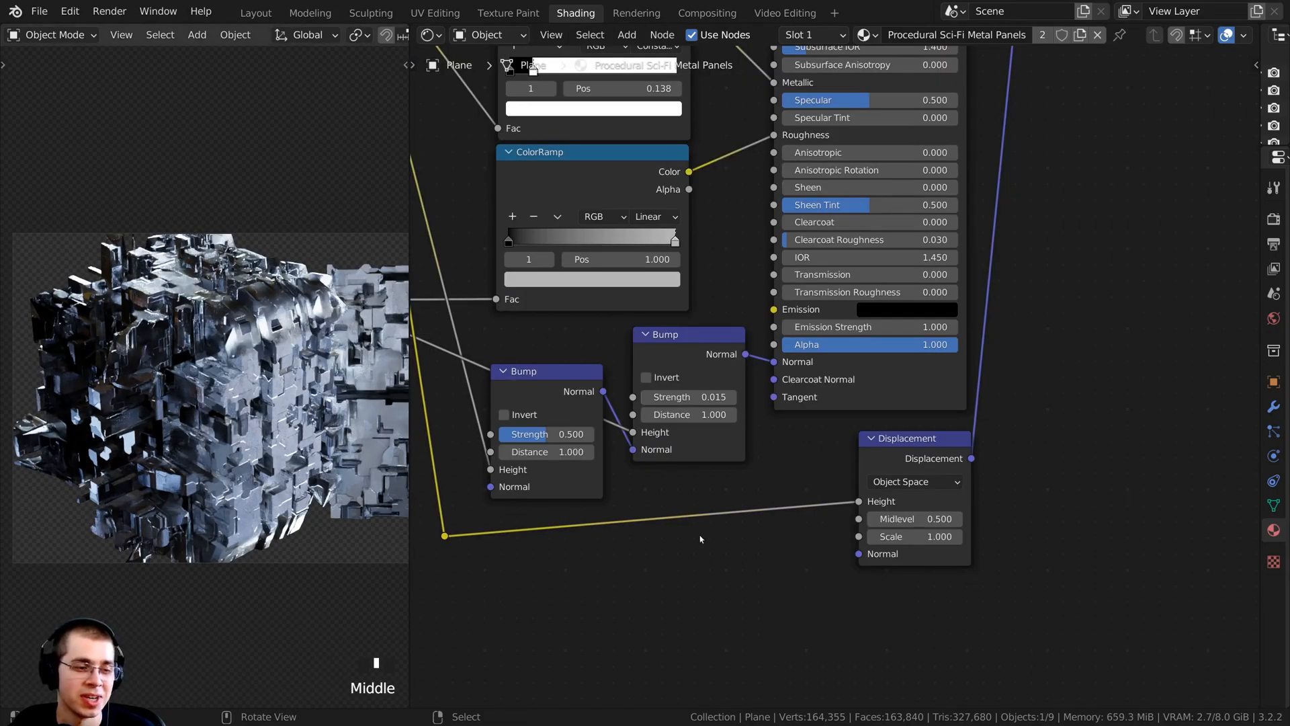
pyautogui.click(910, 537)
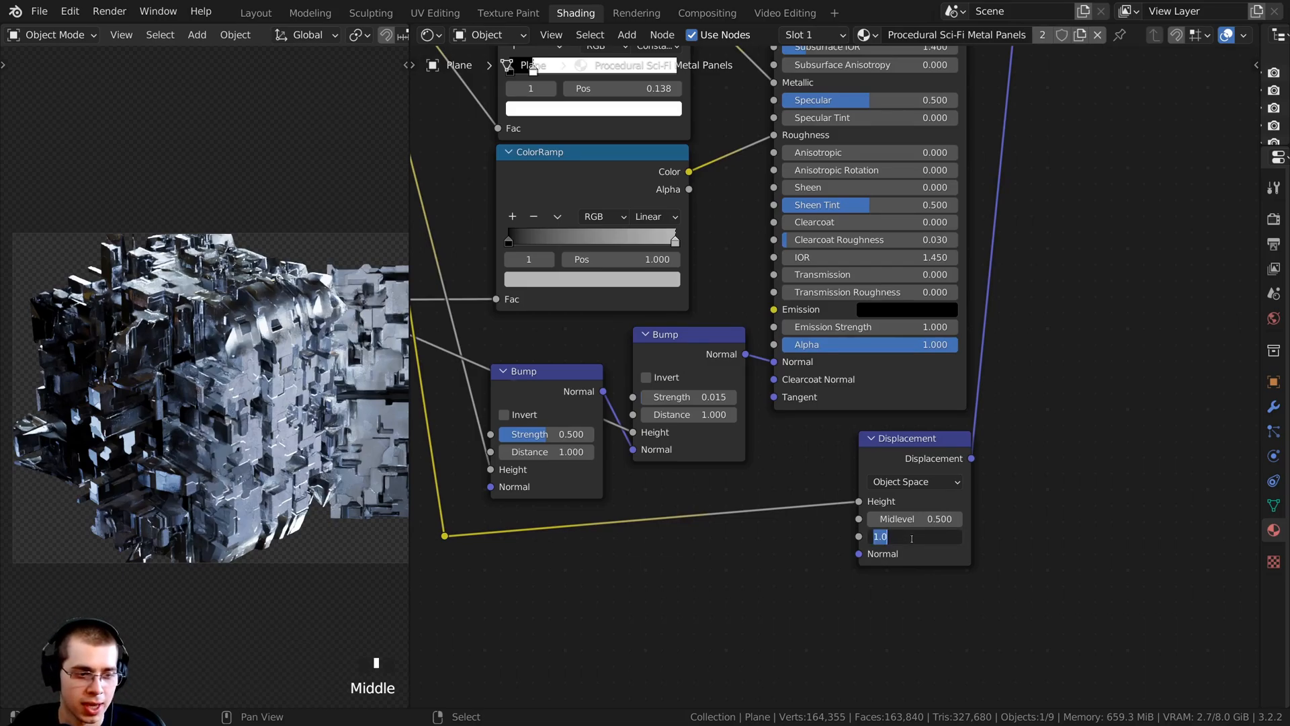
pyautogui.press('BackSpace')
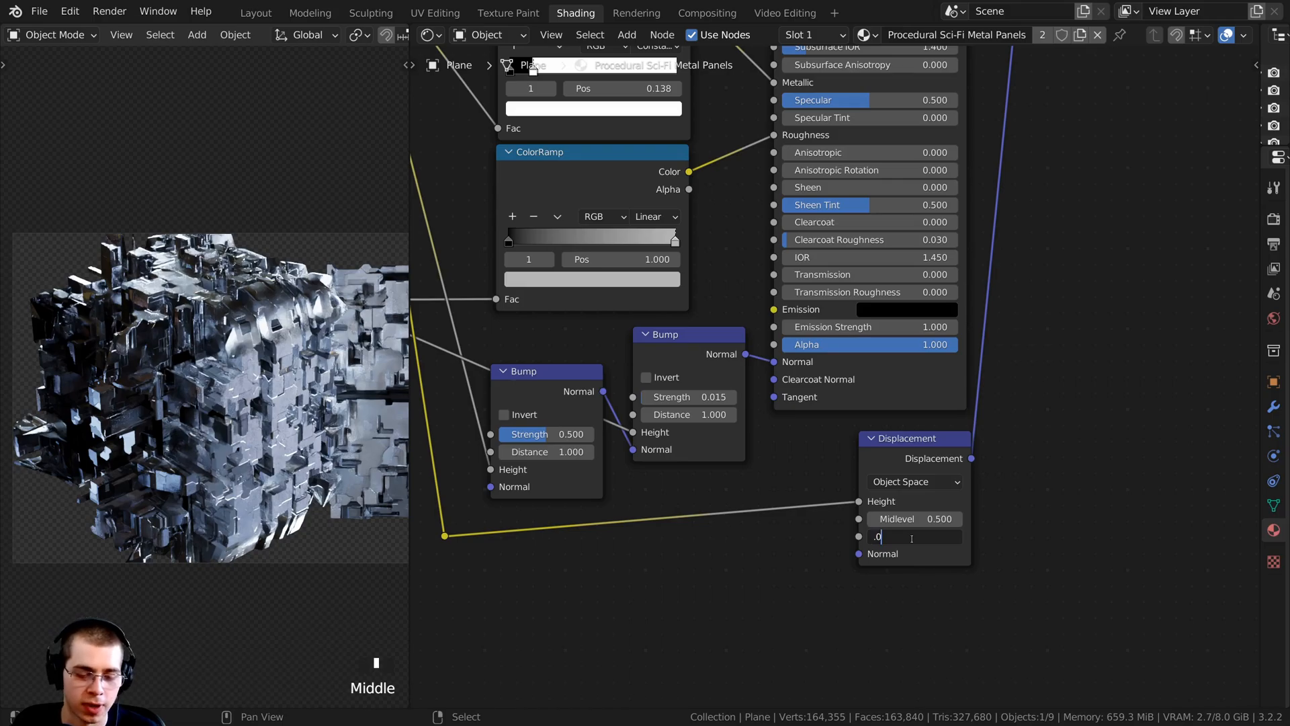
pyautogui.write('.05')
pyautogui.press('Return')
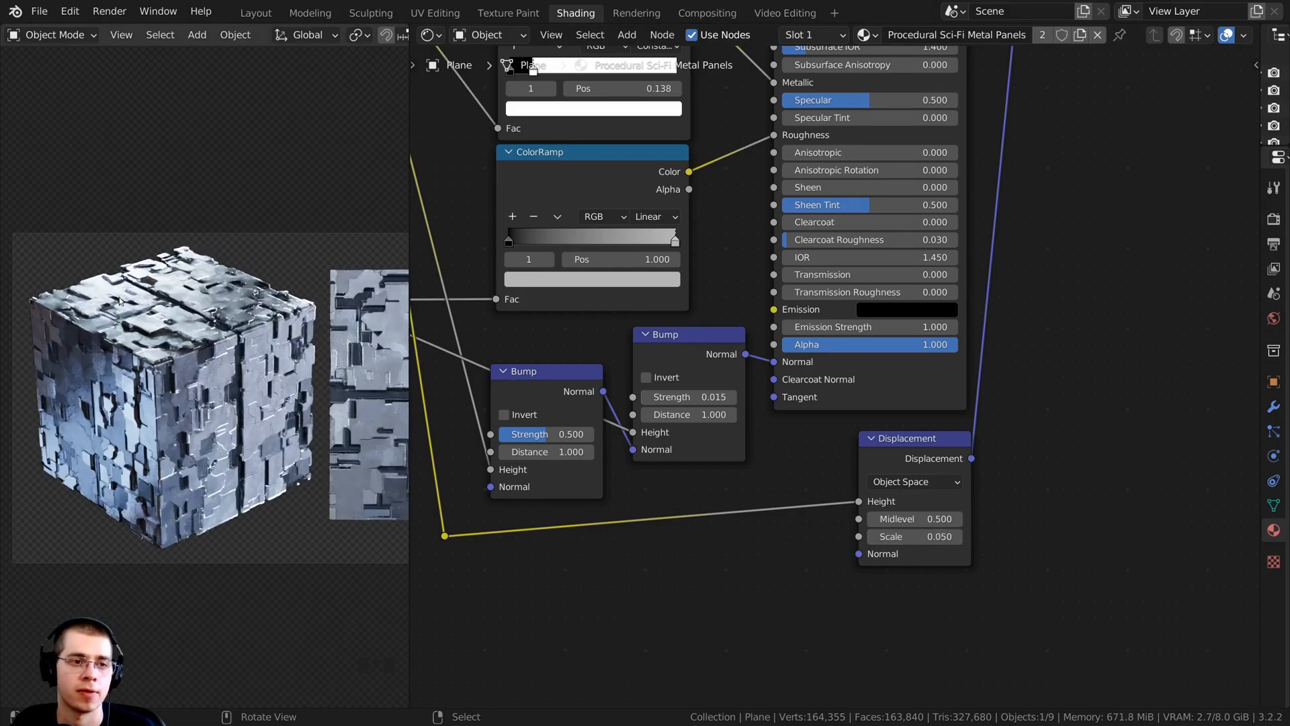
# Examine the displaced panels on the cube and plane up close and look over the whole node tree
pyautogui.keyDown('shift'); pyautogui.moveTo(268, 314); pyautogui.dragTo(288, 318, button='middle'); pyautogui.keyUp('shift')
pyautogui.scroll(2, 224, 333)
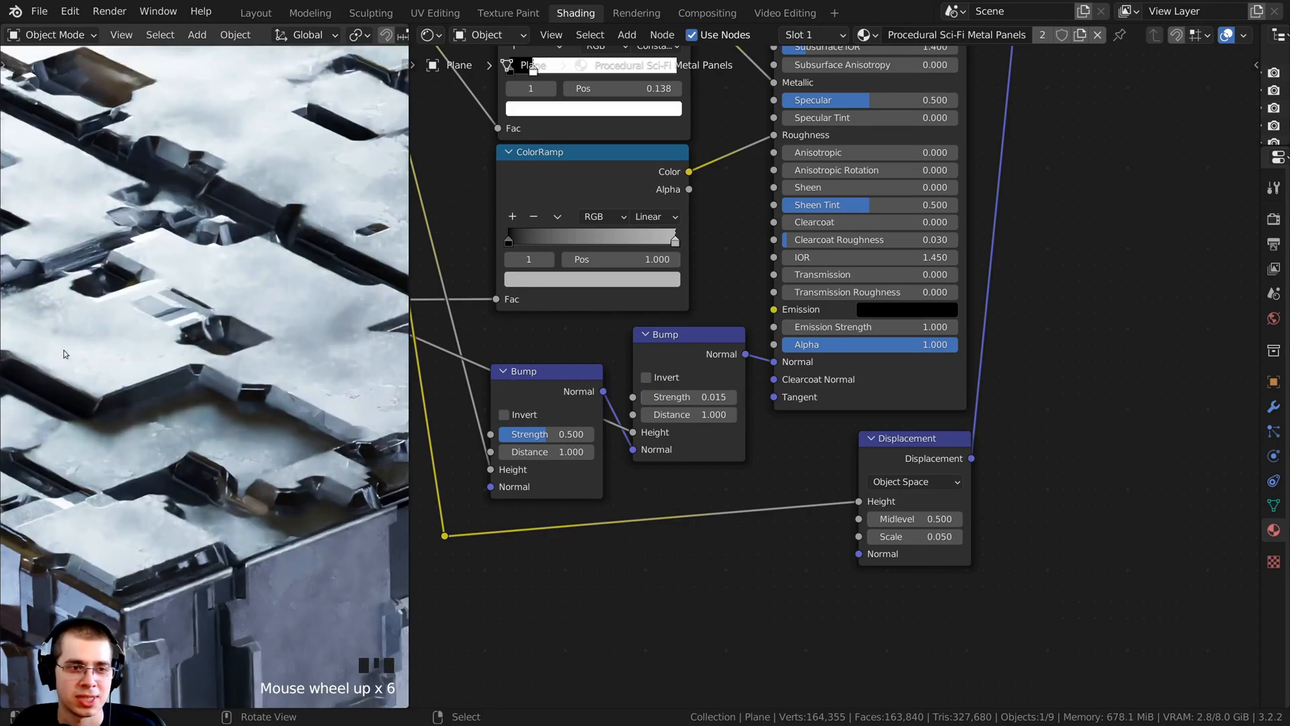
pyautogui.scroll(-2, 739, 336)
pyautogui.moveTo(688, 198); pyautogui.dragTo(889, 320, button='middle')
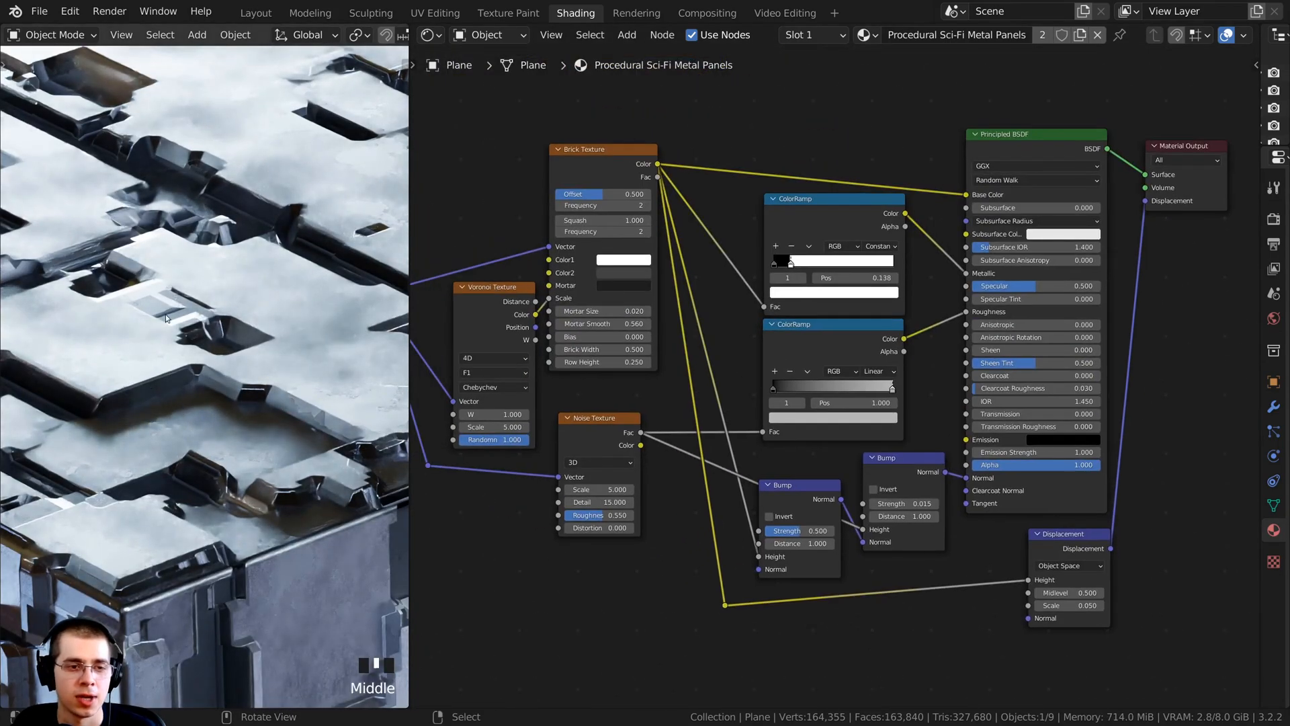
pyautogui.keyDown('shift'); pyautogui.moveTo(298, 235); pyautogui.dragTo(75, 402, button='middle'); pyautogui.keyUp('shift')
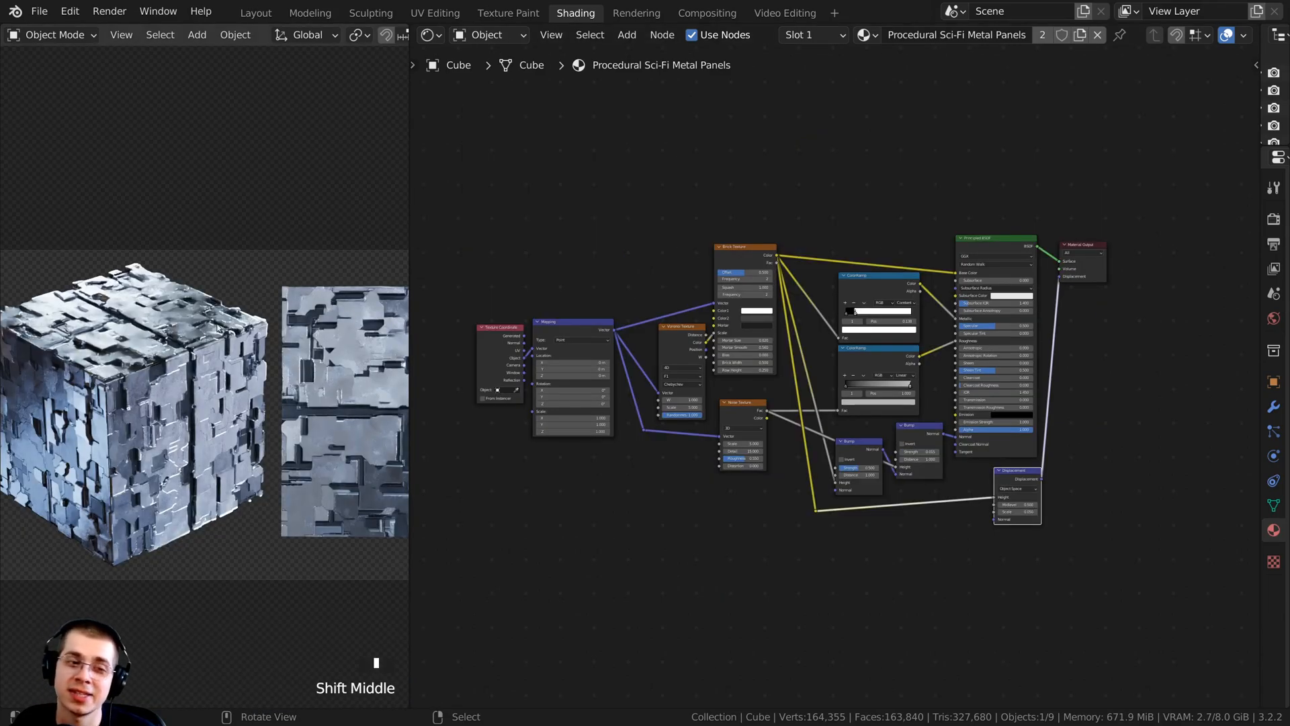
pyautogui.keyDown('shift'); pyautogui.moveTo(286, 351); pyautogui.dragTo(322, 373, button='middle'); pyautogui.keyUp('shift')
pyautogui.scroll(2, 328, 361)
pyautogui.scroll(2, 837, 381)
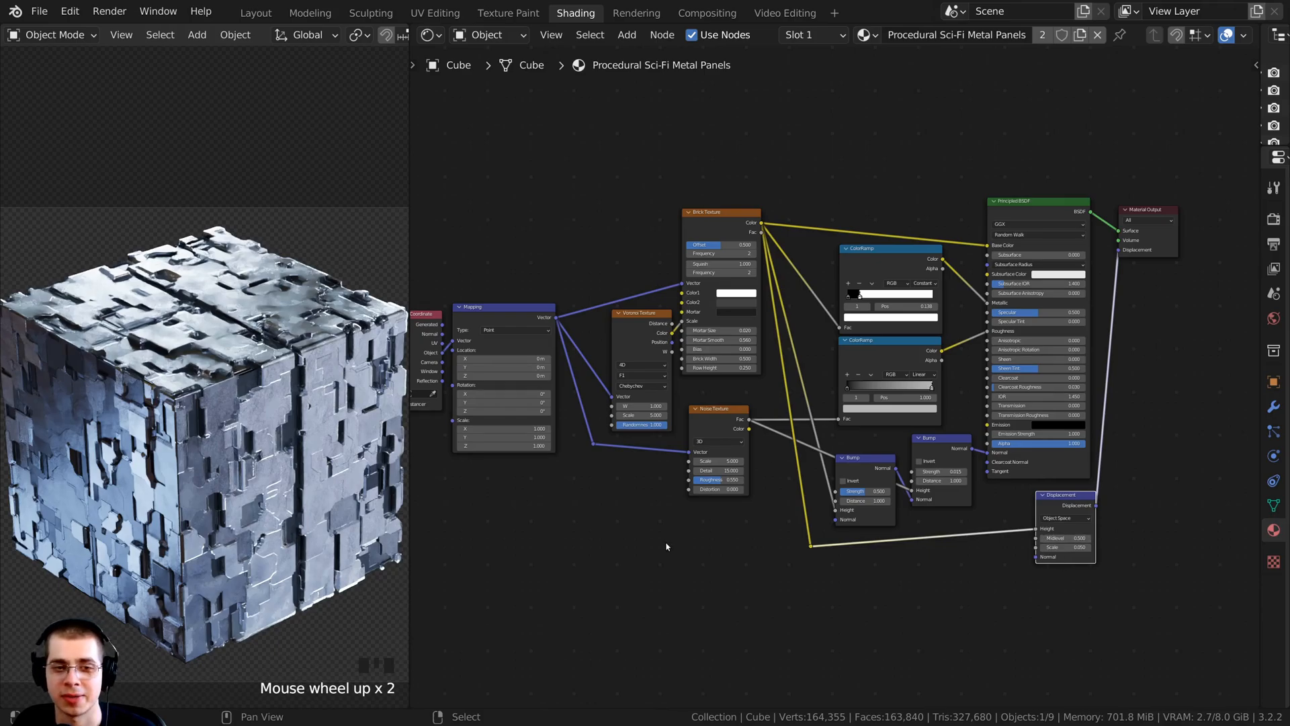
# Shift the Texture Coordinate and Mapping nodes slightly apart and check the Mapping node's Scale values
pyautogui.moveTo(571, 473); pyautogui.dragTo(870, 478, button='middle')
pyautogui.scroll(2, 870, 478)
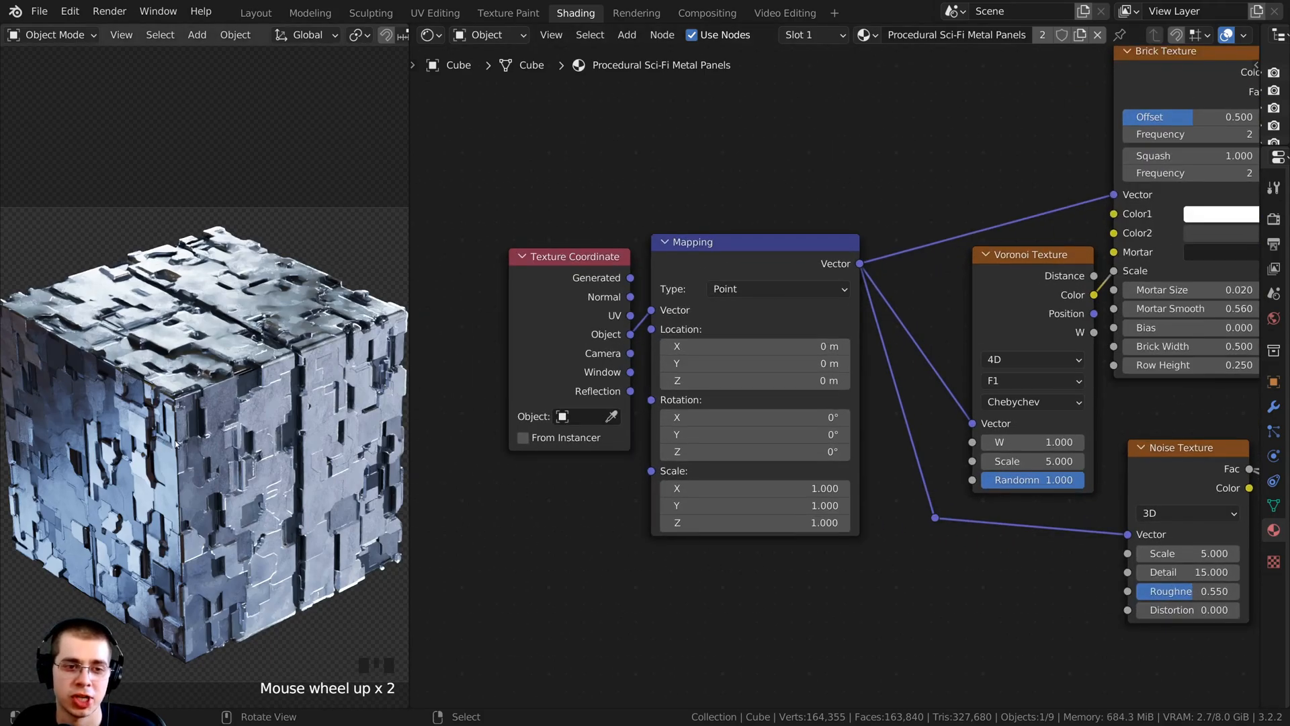
pyautogui.moveTo(577, 359); pyautogui.dragTo(621, 339, button='middle')
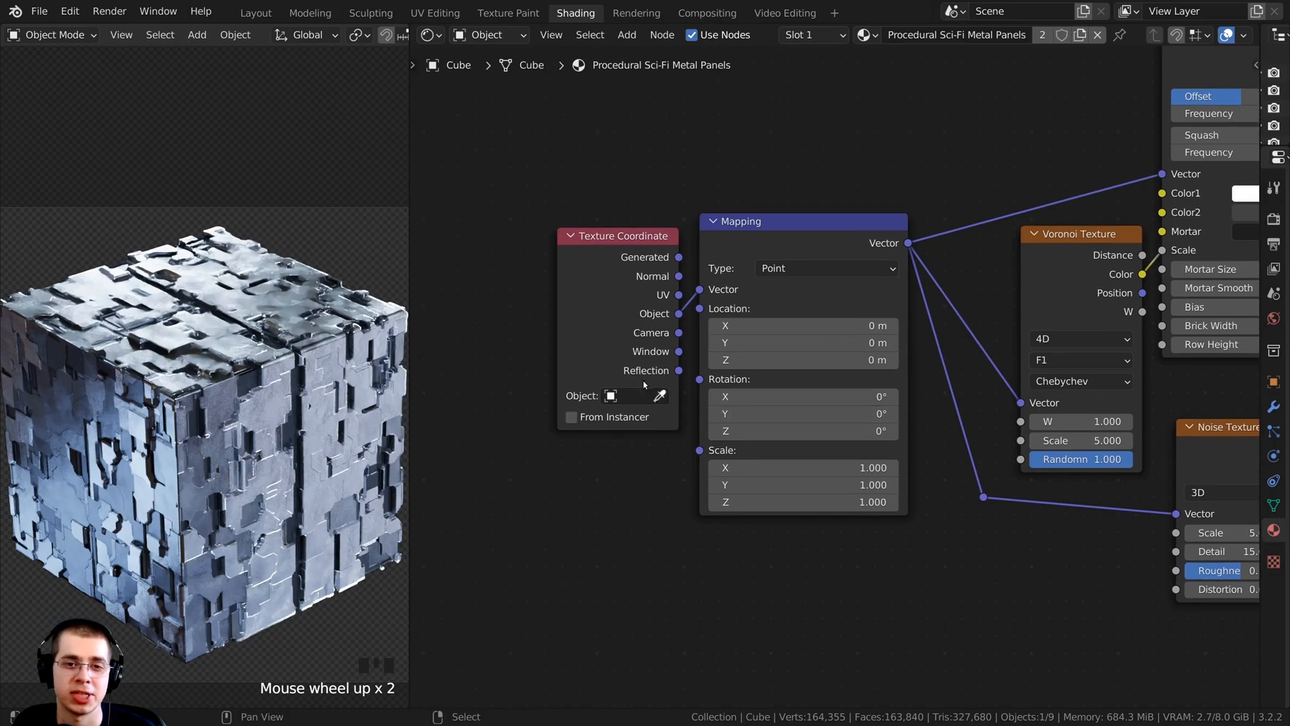
pyautogui.click(625, 339)
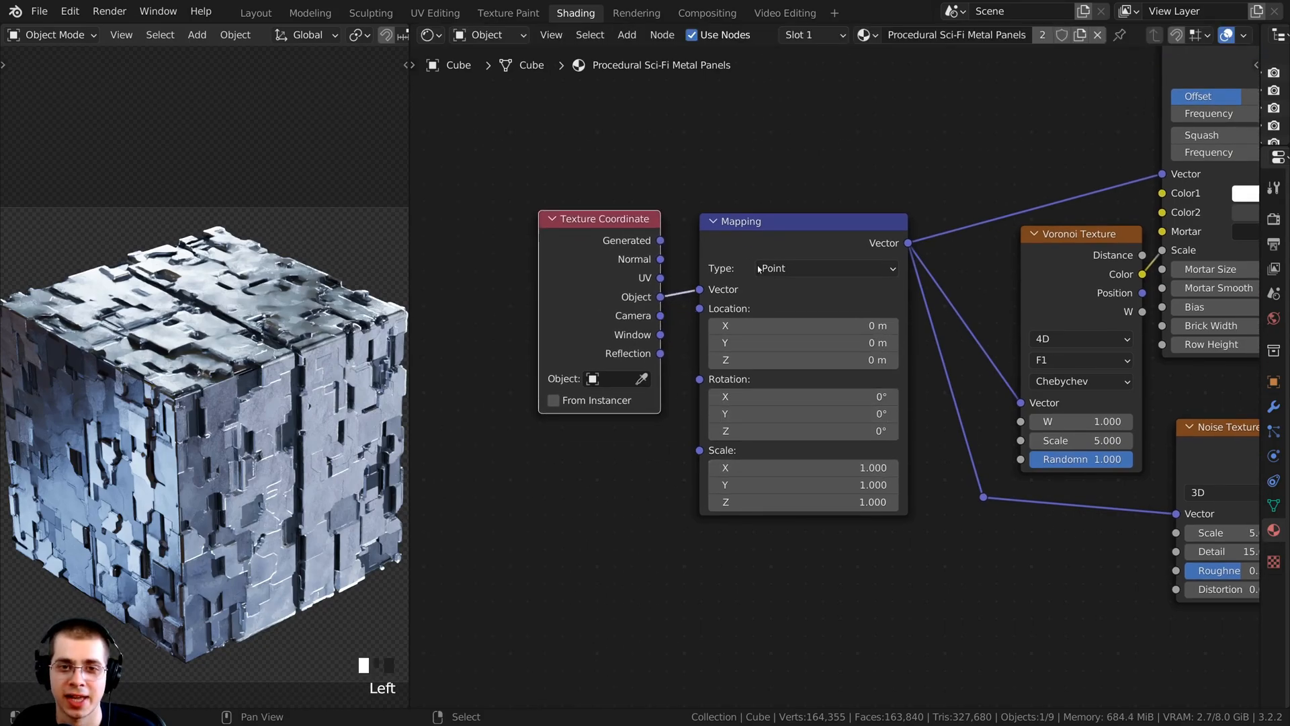
pyautogui.moveTo(748, 262); pyautogui.dragTo(739, 262)
pyautogui.scroll(1, 724, 600)
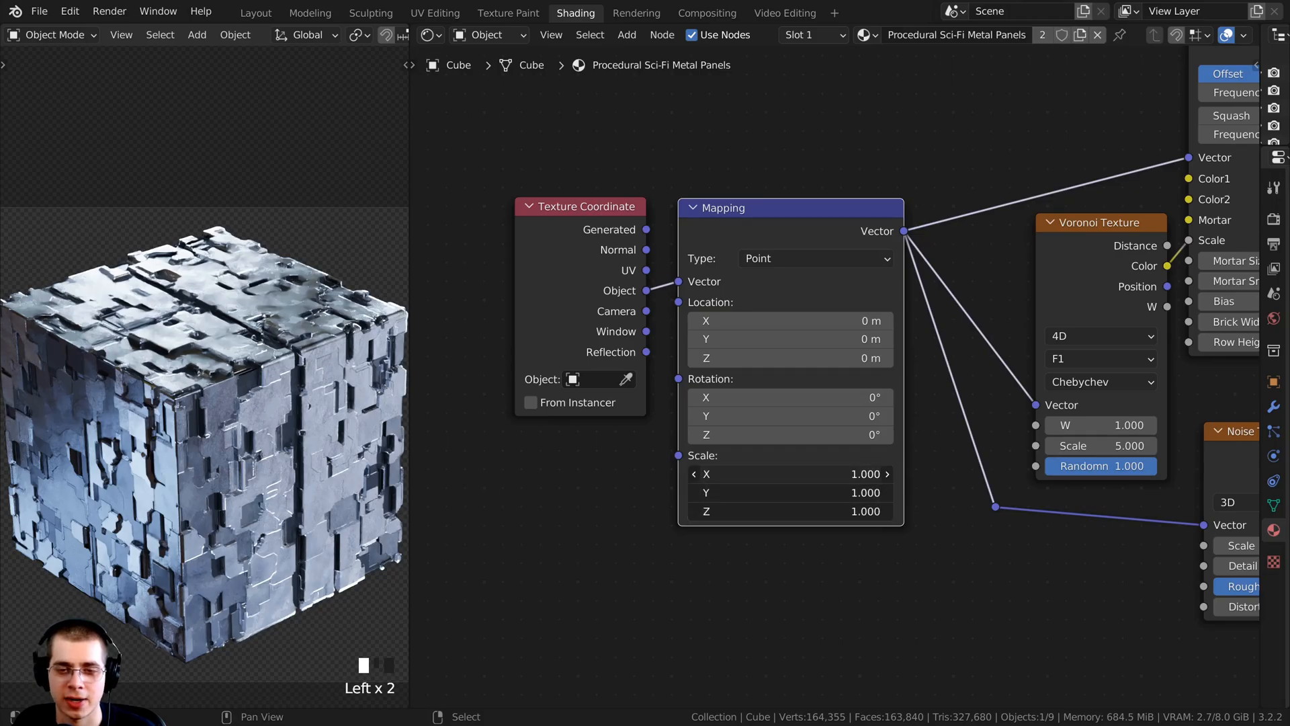
pyautogui.moveTo(793, 474)
pyautogui.keyDown('alt'); pyautogui.mouseDown()
pyautogui.moveTo(840, 474)
pyautogui.moveTo(768, 474)
pyautogui.moveTo(792, 473)
pyautogui.mouseUp(); pyautogui.keyUp('alt')
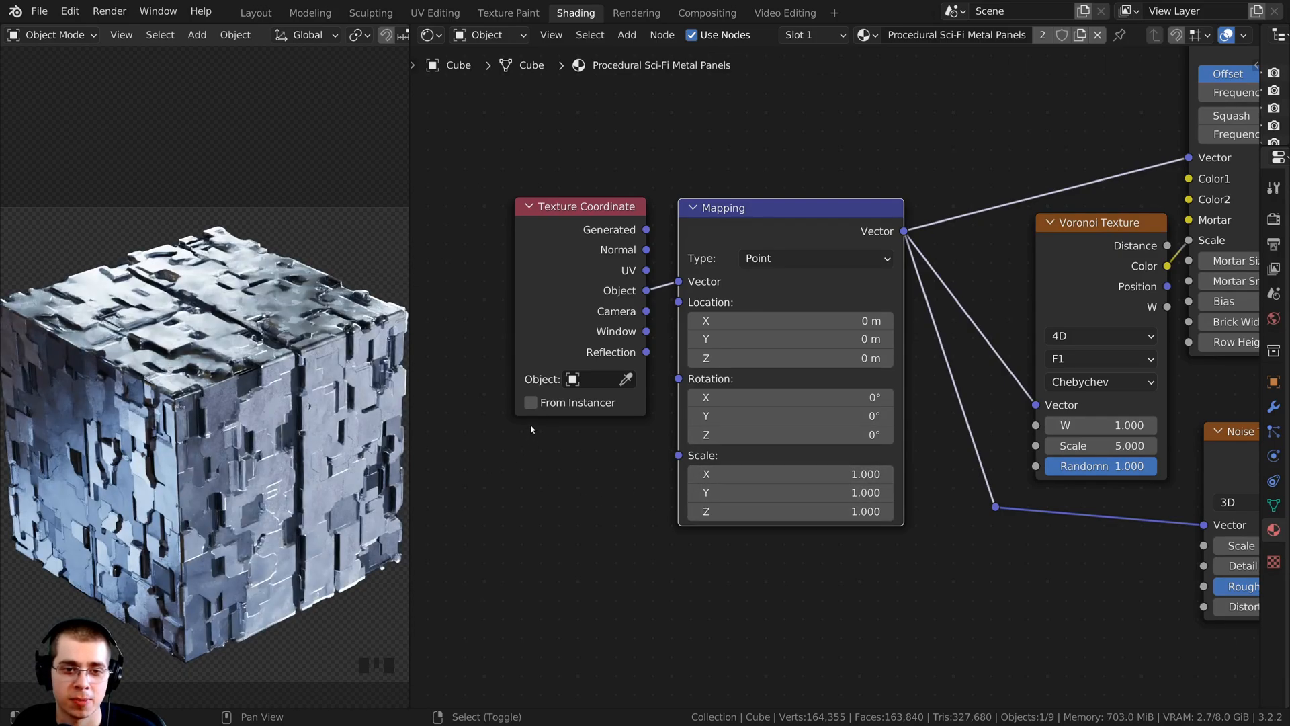
# Add a Value node and place it directly below the Texture Coordinate node
pyautogui.hotkey('shift', 'a')
pyautogui.click(482, 426)
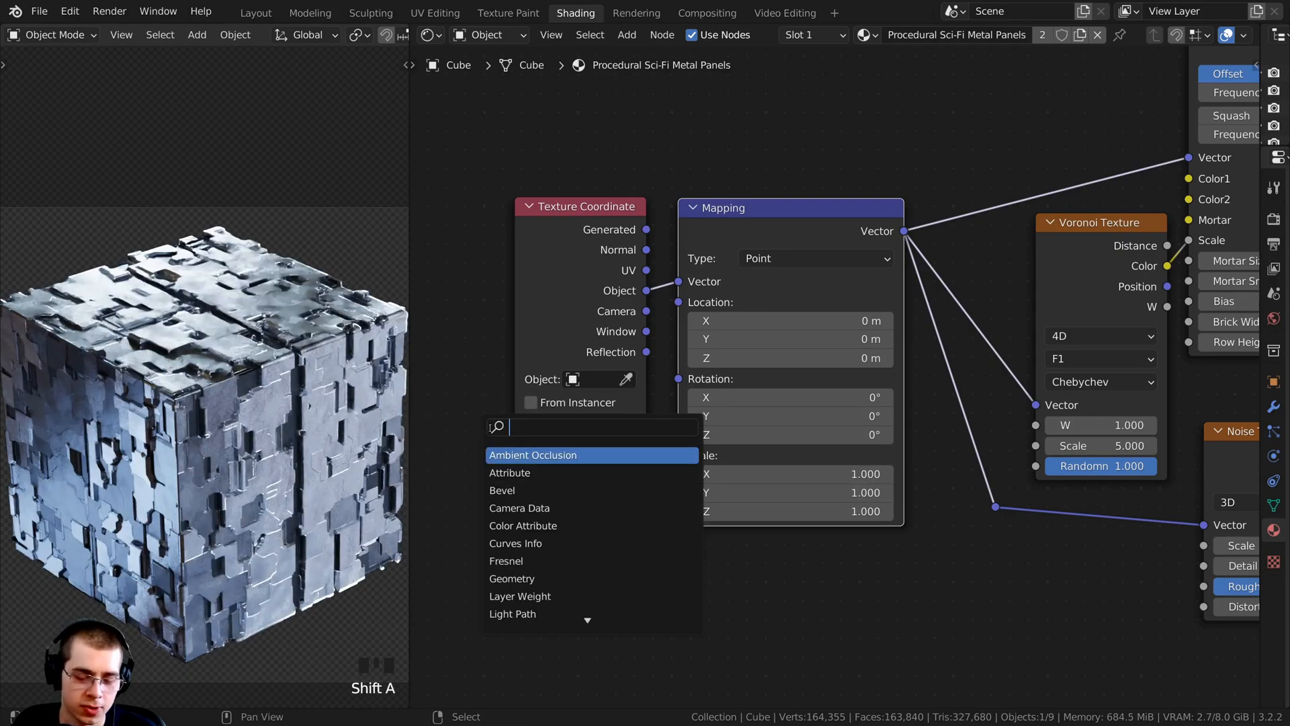
pyautogui.write('val')
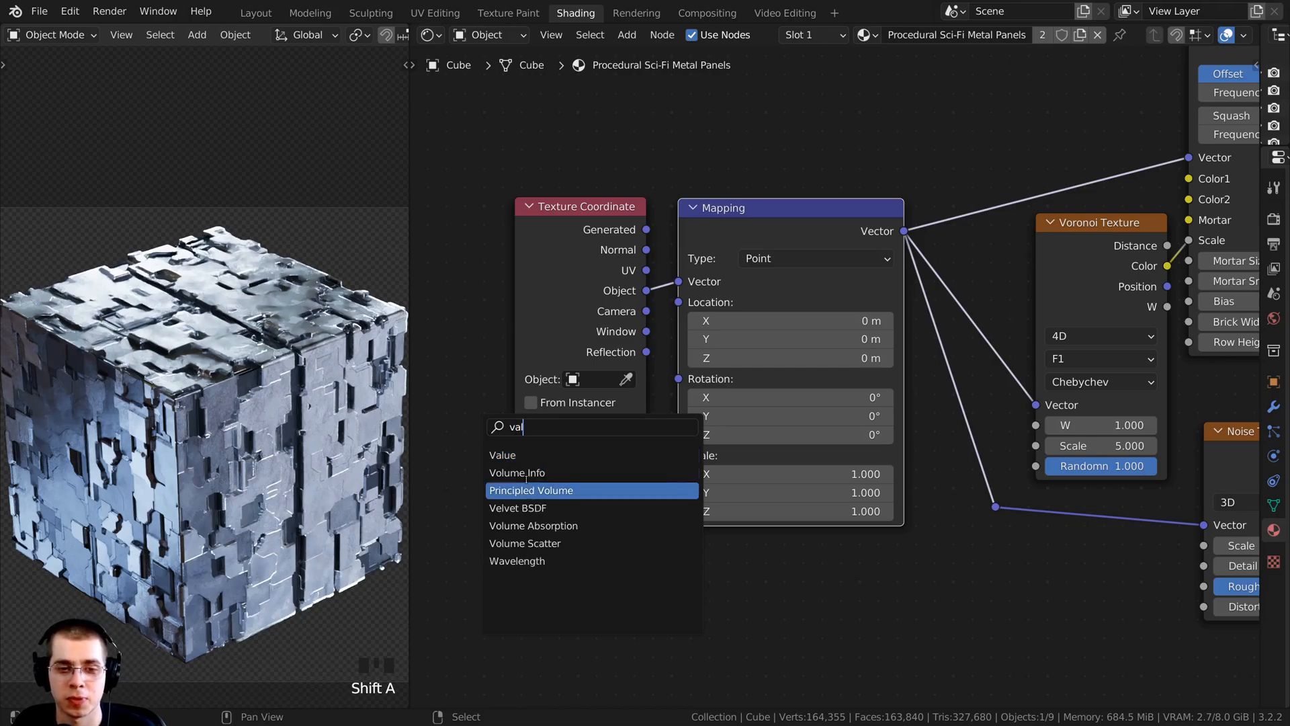
pyautogui.click(521, 457)
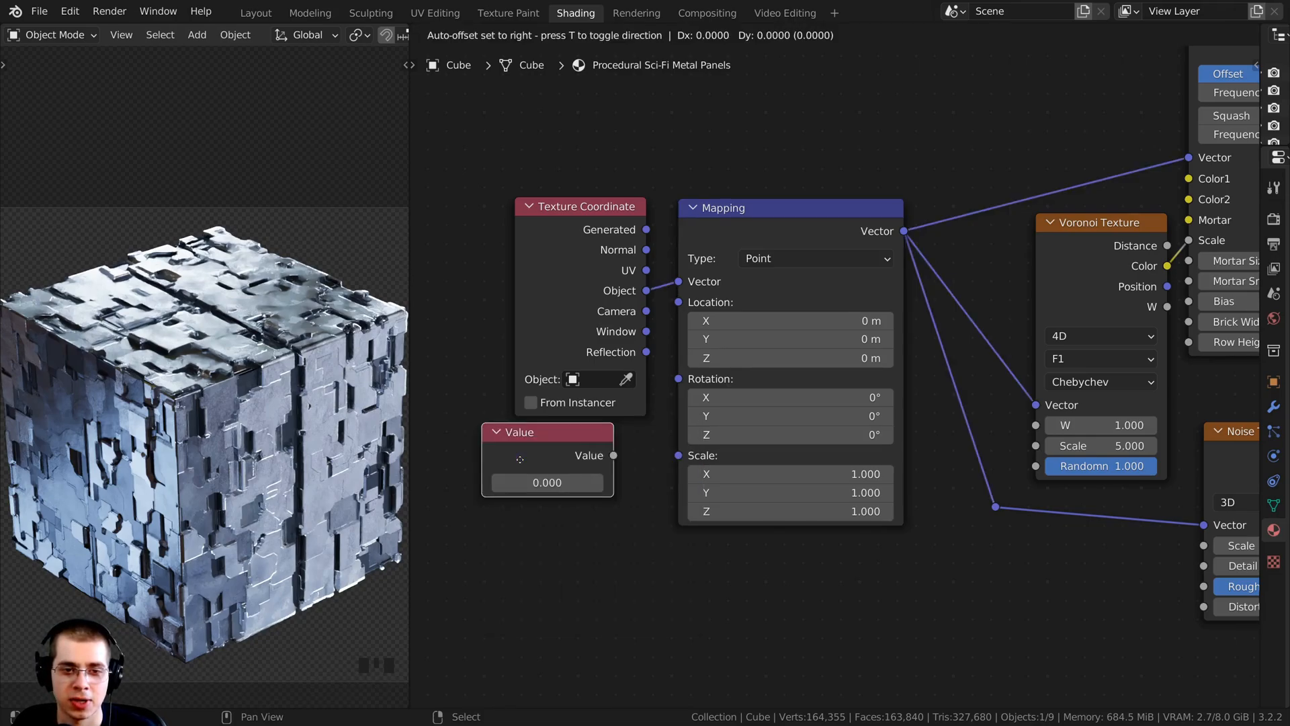
pyautogui.click(544, 420)
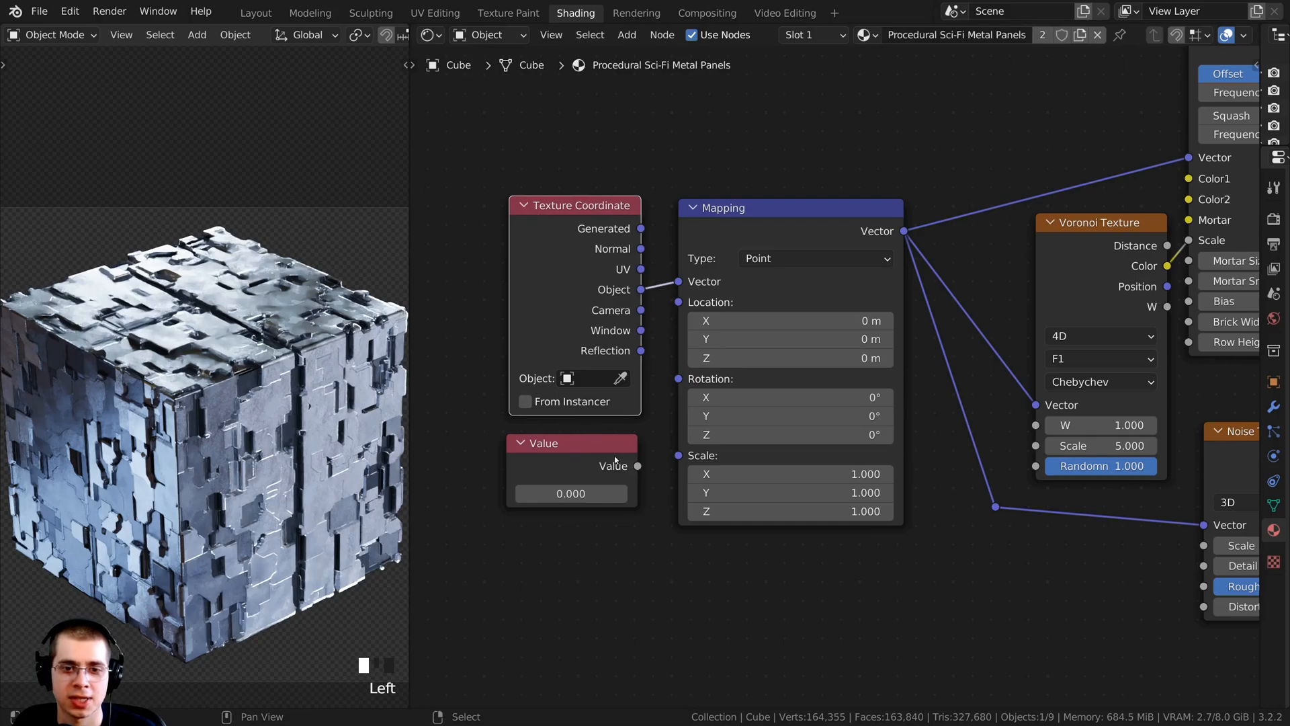
# Connect the Value node's output to the Mapping node's Scale input
pyautogui.moveTo(639, 466); pyautogui.dragTo(674, 420)
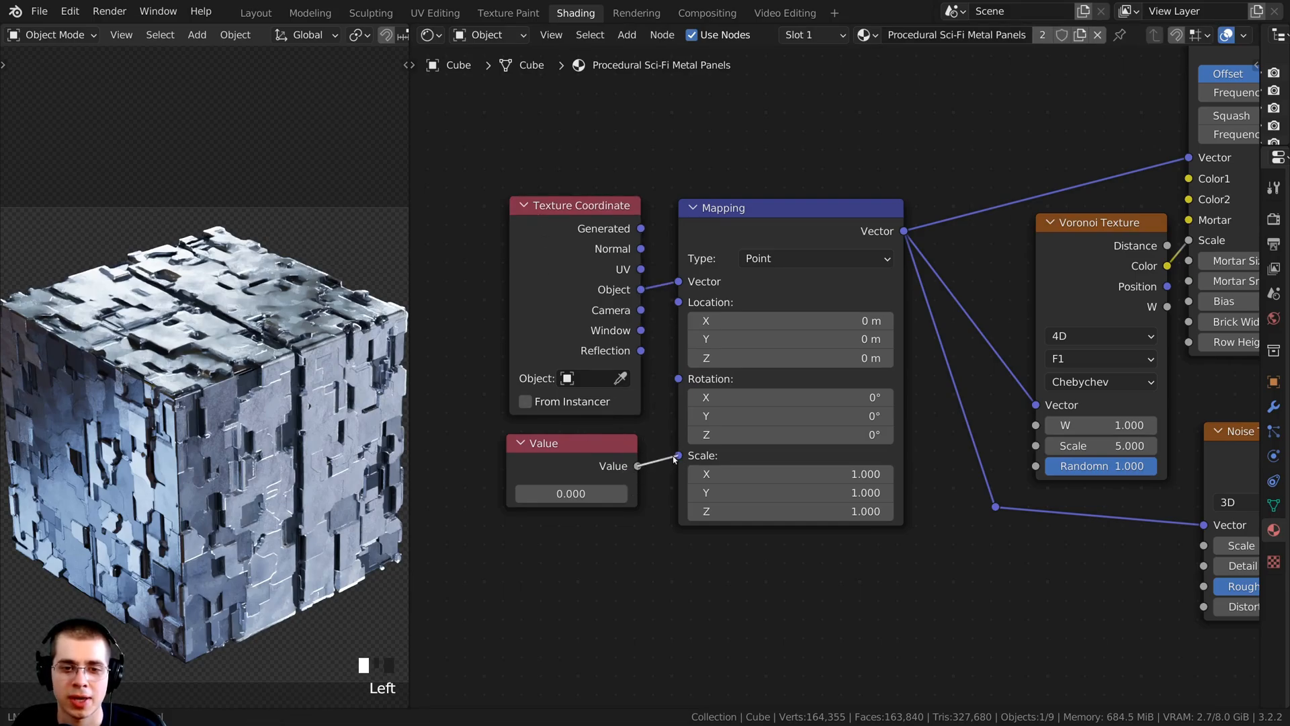
pyautogui.moveTo(674, 459); pyautogui.dragTo(677, 456)
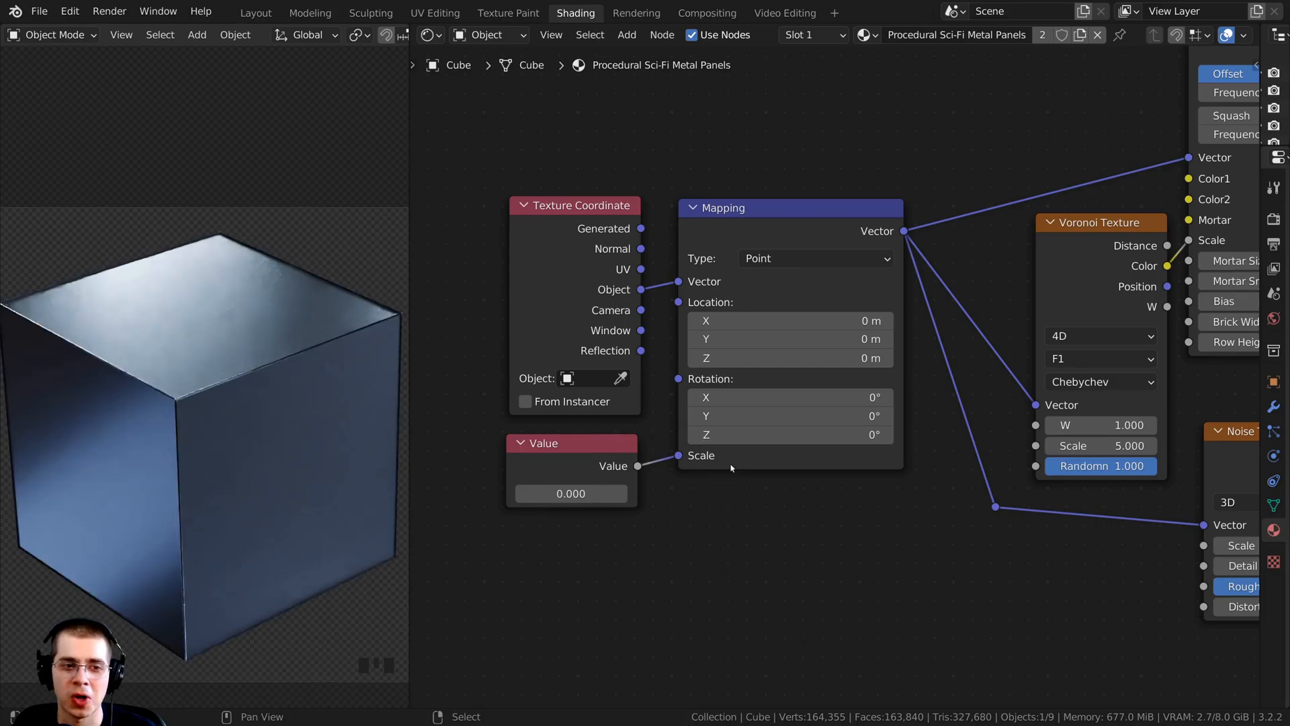
pyautogui.scroll(1, 668, 578)
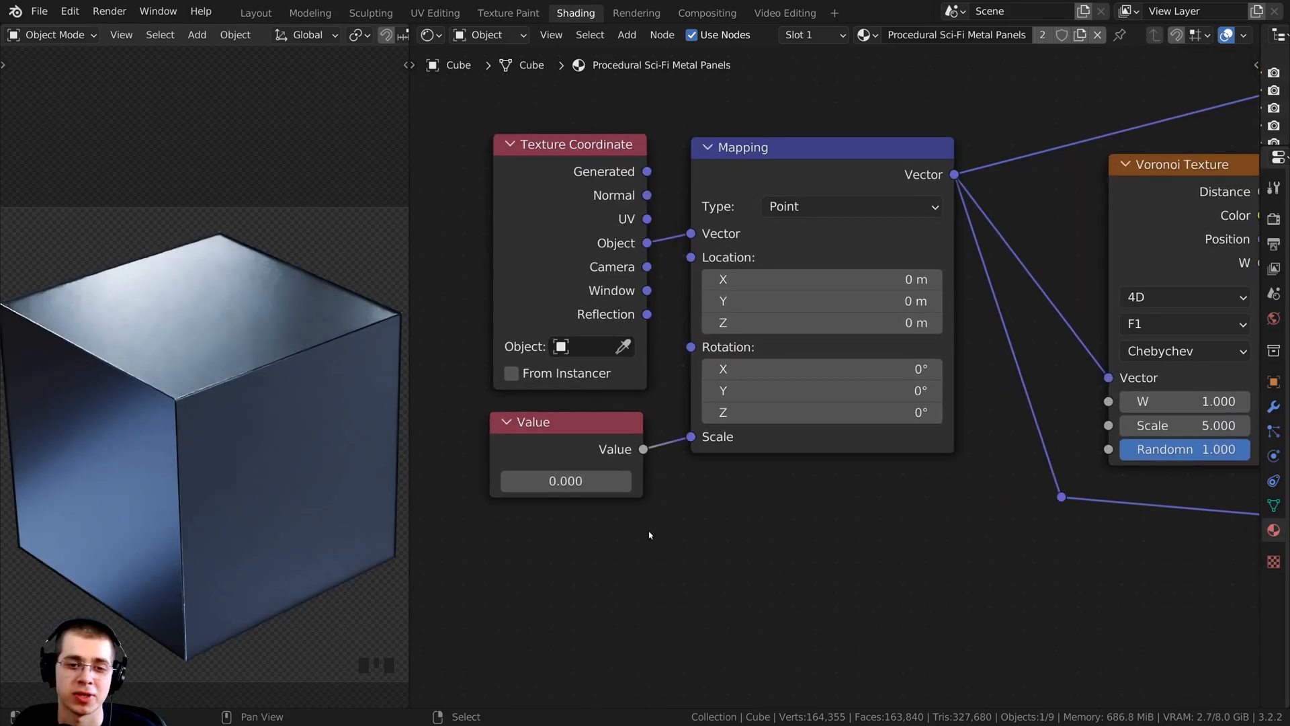
# Try overall pattern scales in the Value node, such as 1.8, 0.1 and 0.7
pyautogui.click(565, 481)
pyautogui.write('1.8')
pyautogui.press('Return')
pyautogui.moveTo(566, 481)
pyautogui.mouseDown()
pyautogui.moveTo(606, 481)
pyautogui.moveTo(521, 481)
pyautogui.mouseUp()
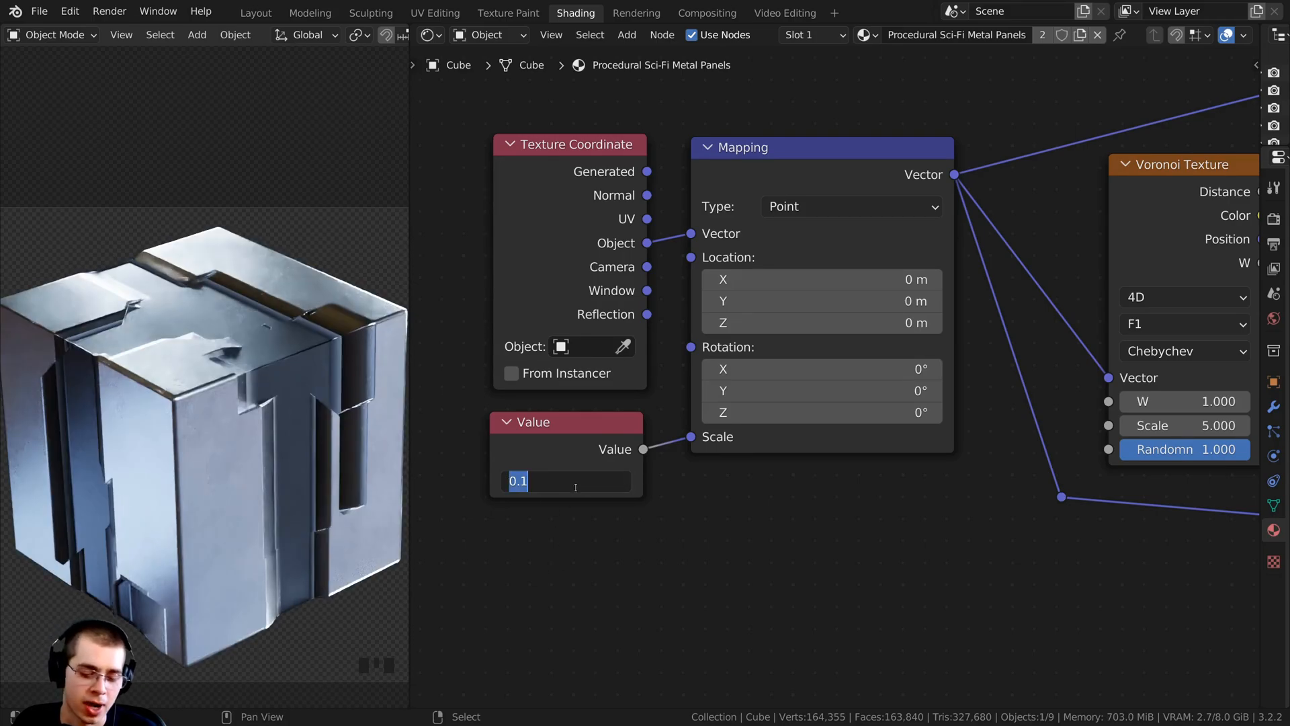
pyautogui.click(283, 414)
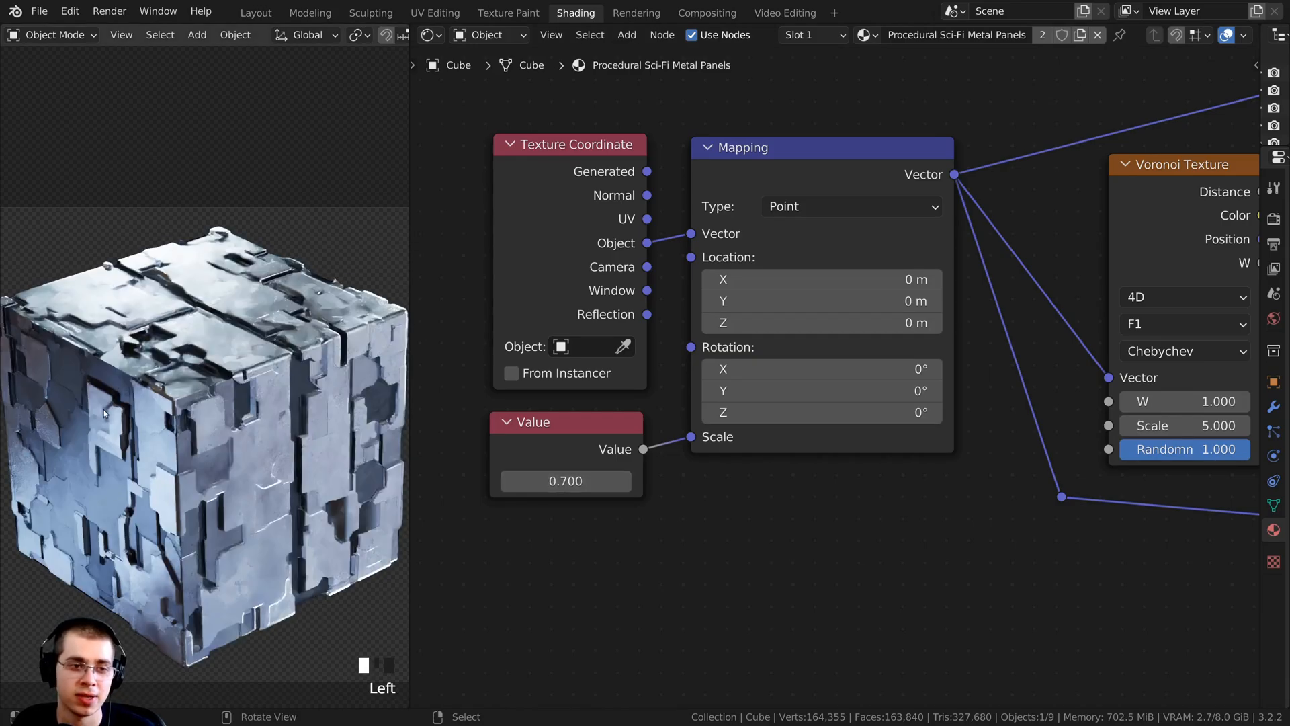
pyautogui.keyDown('shift'); pyautogui.moveTo(566, 481); pyautogui.dragTo(533, 481); pyautogui.keyUp('shift')
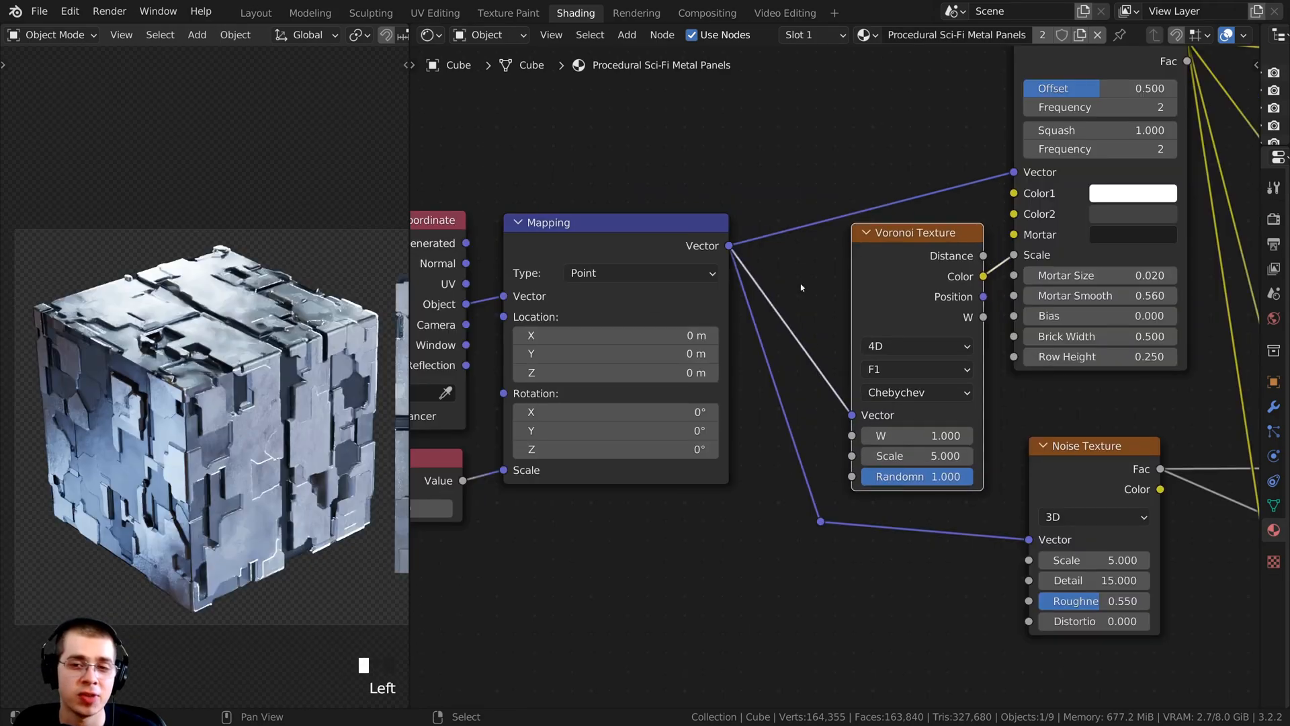
# Try other W values such as 1.7 on the Voronoi Texture and return W to 1.000
pyautogui.moveTo(712, 441); pyautogui.dragTo(543, 443, button='middle')
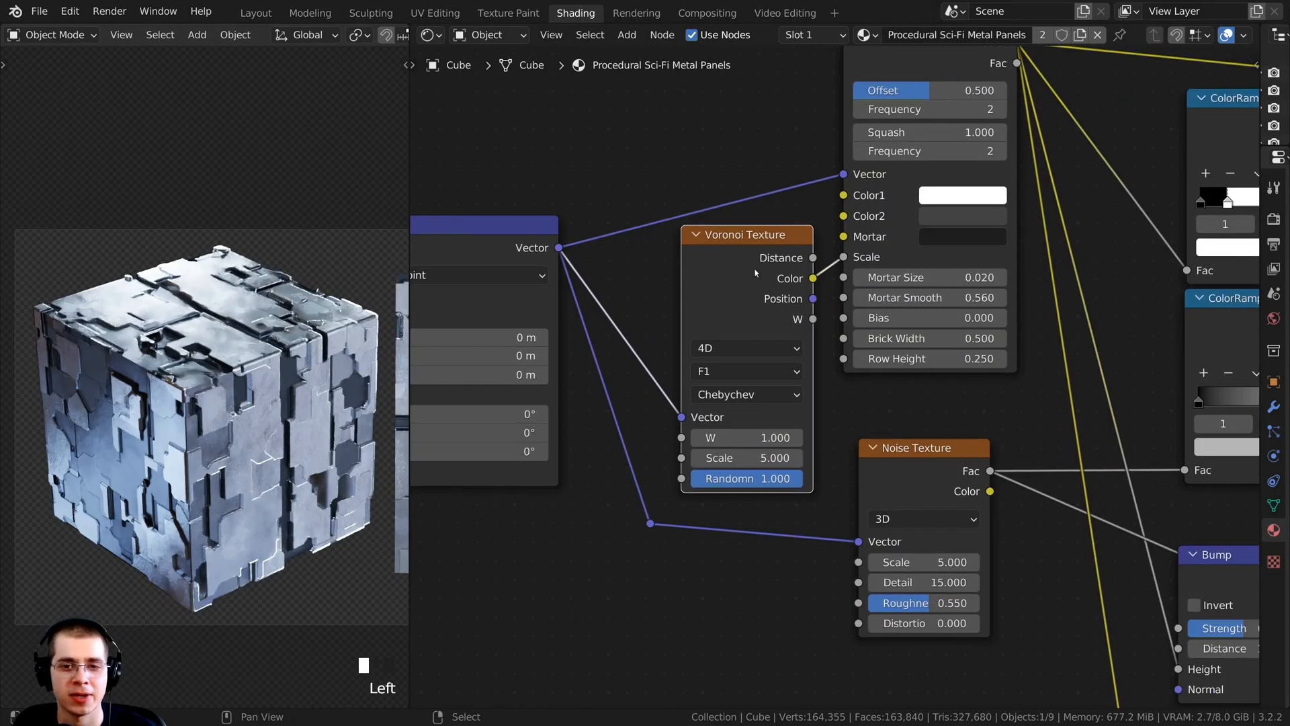
pyautogui.moveTo(718, 409); pyautogui.dragTo(719, 407)
pyautogui.moveTo(719, 407); pyautogui.dragTo(756, 371, button='middle')
pyautogui.scroll(2, 756, 372)
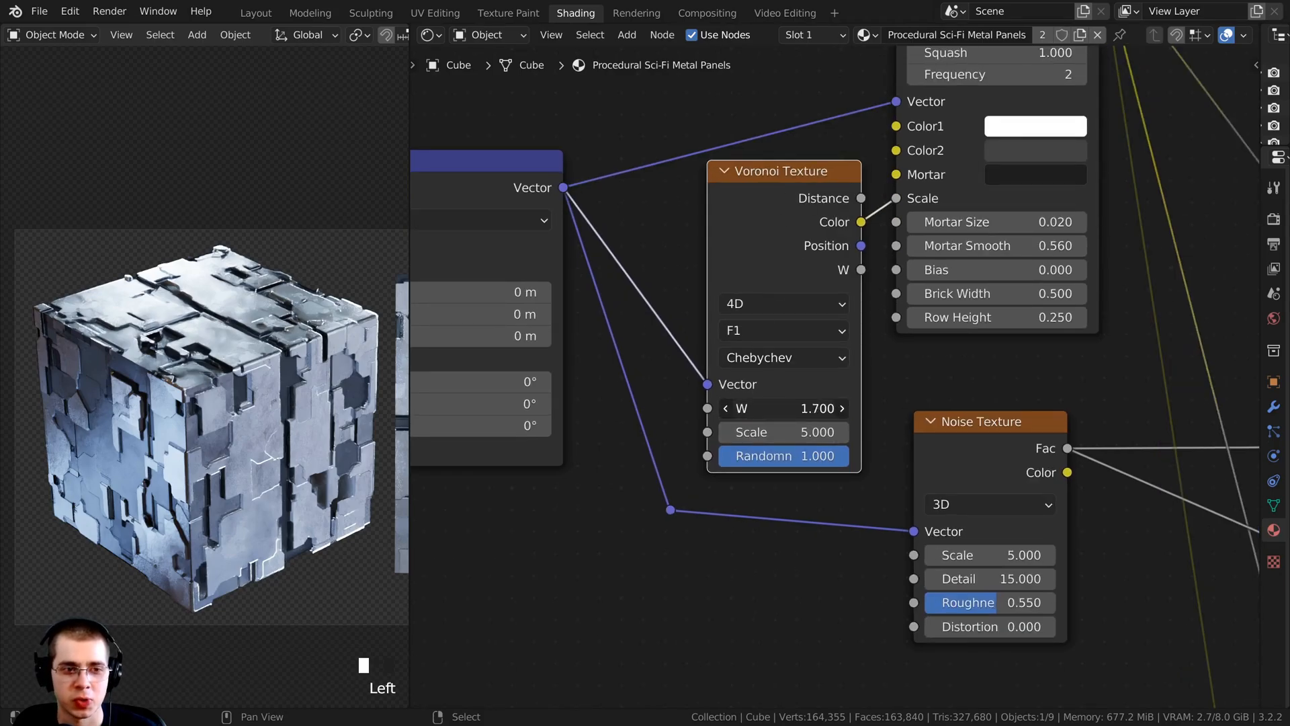
pyautogui.moveTo(780, 408); pyautogui.dragTo(745, 392)
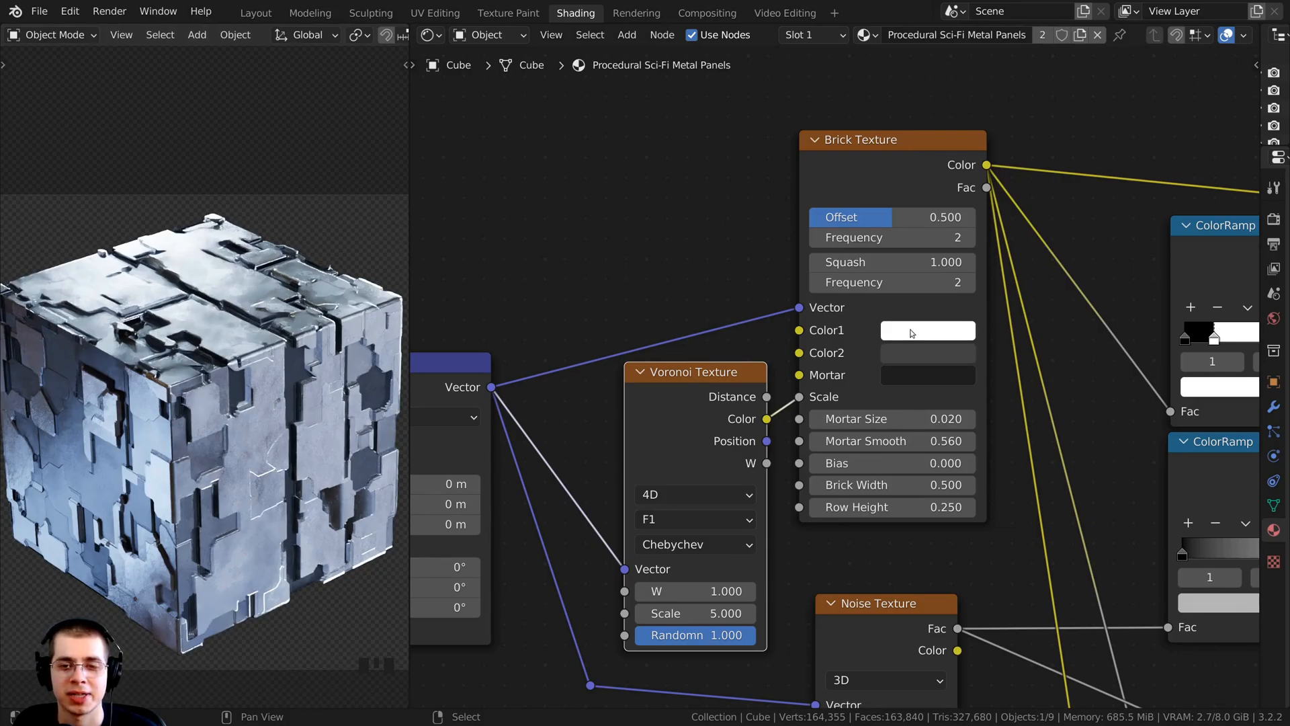
# Try a different Color1 on the Brick Texture, cancel it, and trace the Color output's links to the Displacement node
pyautogui.click(912, 333)
pyautogui.moveTo(979, 95); pyautogui.dragTo(966, 63)
pyautogui.rightClick(966, 64)
pyautogui.scroll(-1, 986, 394)
pyautogui.scroll(-1, 986, 394)
pyautogui.scroll(-2, 987, 501)
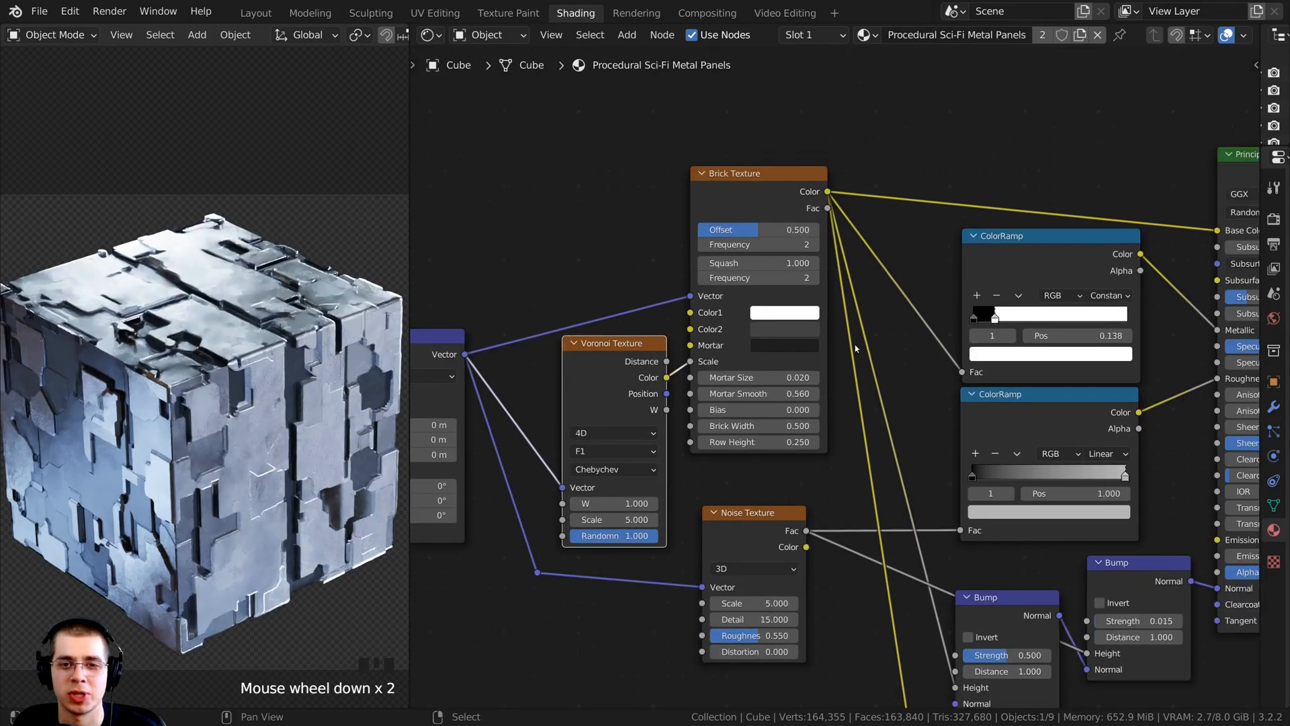
pyautogui.moveTo(733, 176); pyautogui.dragTo(687, 102, button='middle')
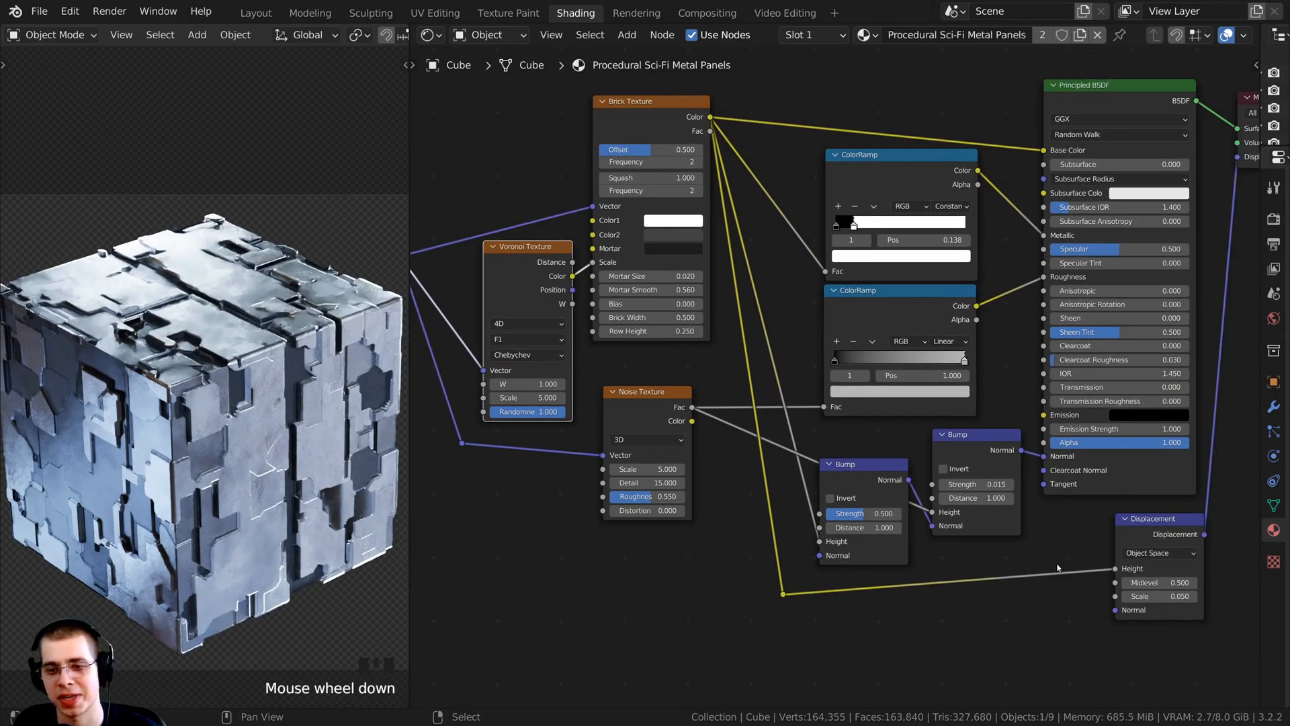
pyautogui.click(1144, 529)
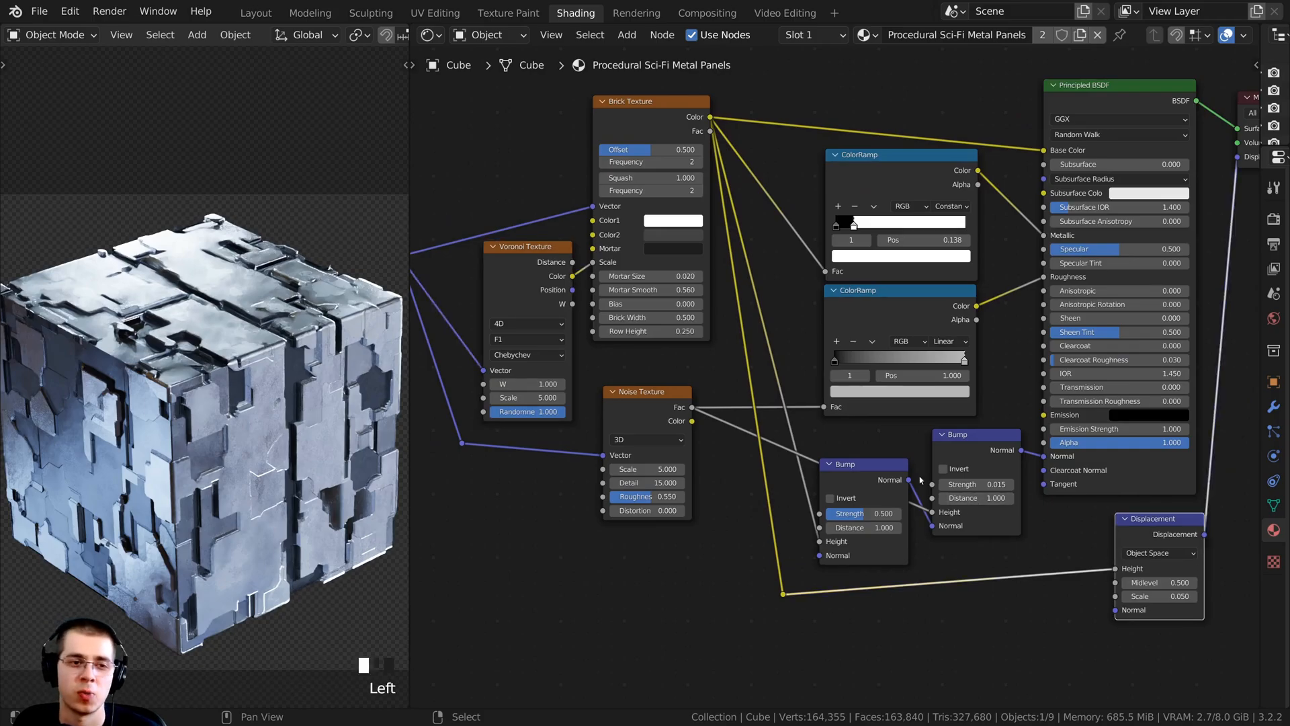
# Try adjusting the colors of the Brick Texture again
pyautogui.moveTo(705, 272); pyautogui.dragTo(766, 379, button='middle')
pyautogui.scroll(2, 730, 326)
pyautogui.scroll(1, 764, 376)
pyautogui.scroll(1, 766, 379)
pyautogui.click(738, 361)
pyautogui.moveTo(783, 110)
pyautogui.mouseDown()
pyautogui.moveTo(807, 71)
pyautogui.moveTo(796, 102)
pyautogui.moveTo(783, 96)
pyautogui.moveTo(790, 80)
pyautogui.mouseUp()
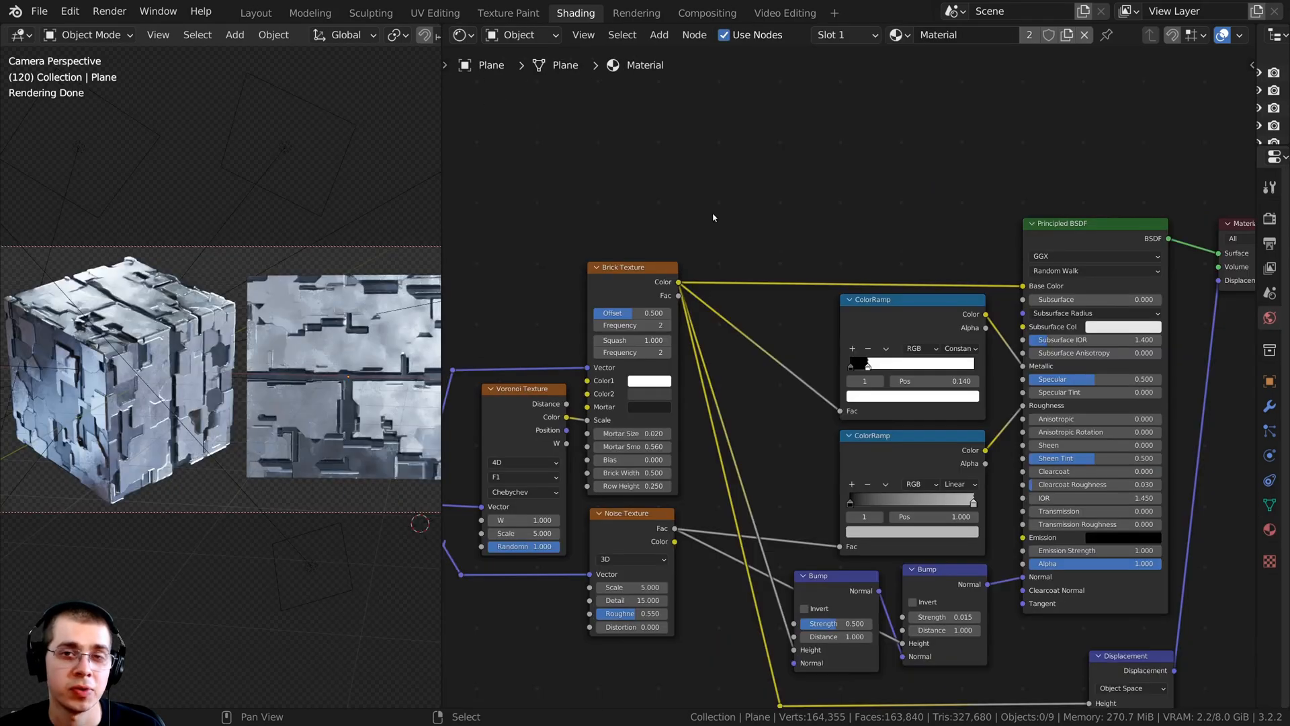
# Insert a ColorRamp into the link between the Brick Texture's Color and the Principled BSDF's Base Color
pyautogui.moveTo(1076, 662); pyautogui.dragTo(1053, 559, button='middle')
pyautogui.moveTo(785, 262); pyautogui.dragTo(786, 334, button='middle')
pyautogui.scroll(3, 787, 334)
pyautogui.moveTo(783, 186); pyautogui.dragTo(761, 246, button='middle')
pyautogui.hotkey('shift', 'a')
pyautogui.click(714, 137)
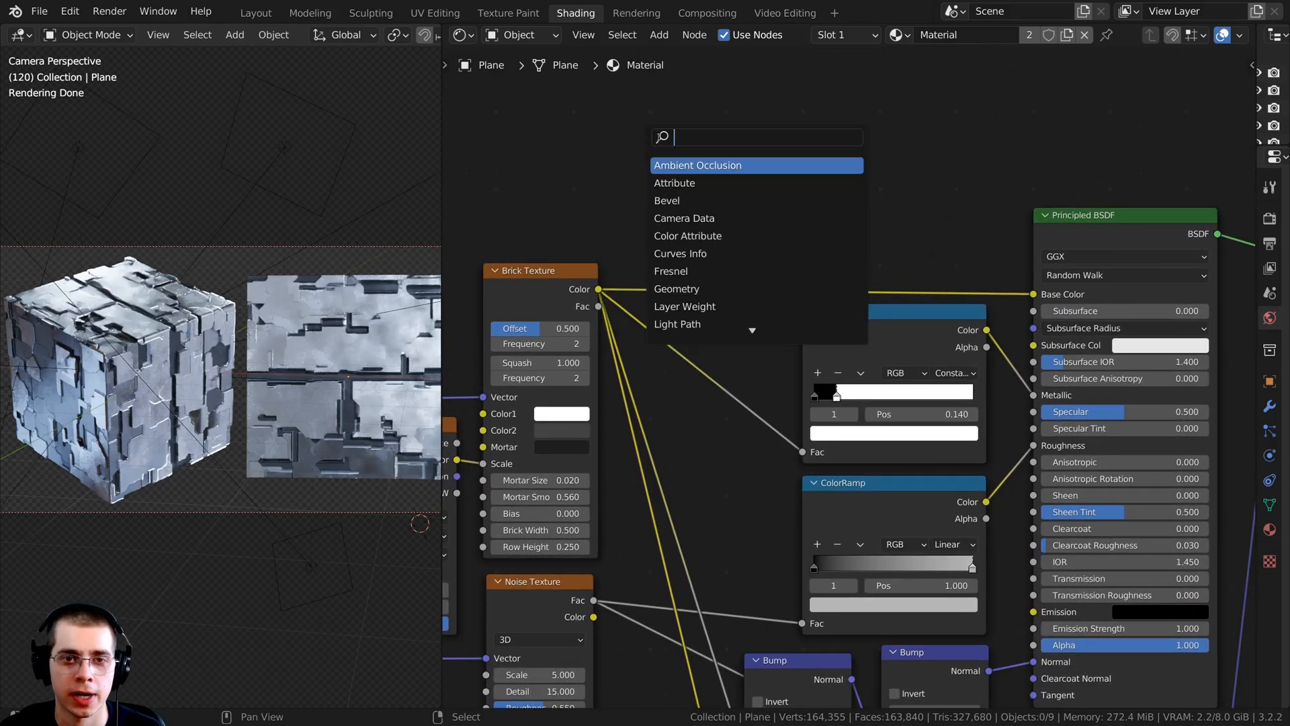
pyautogui.write('col')
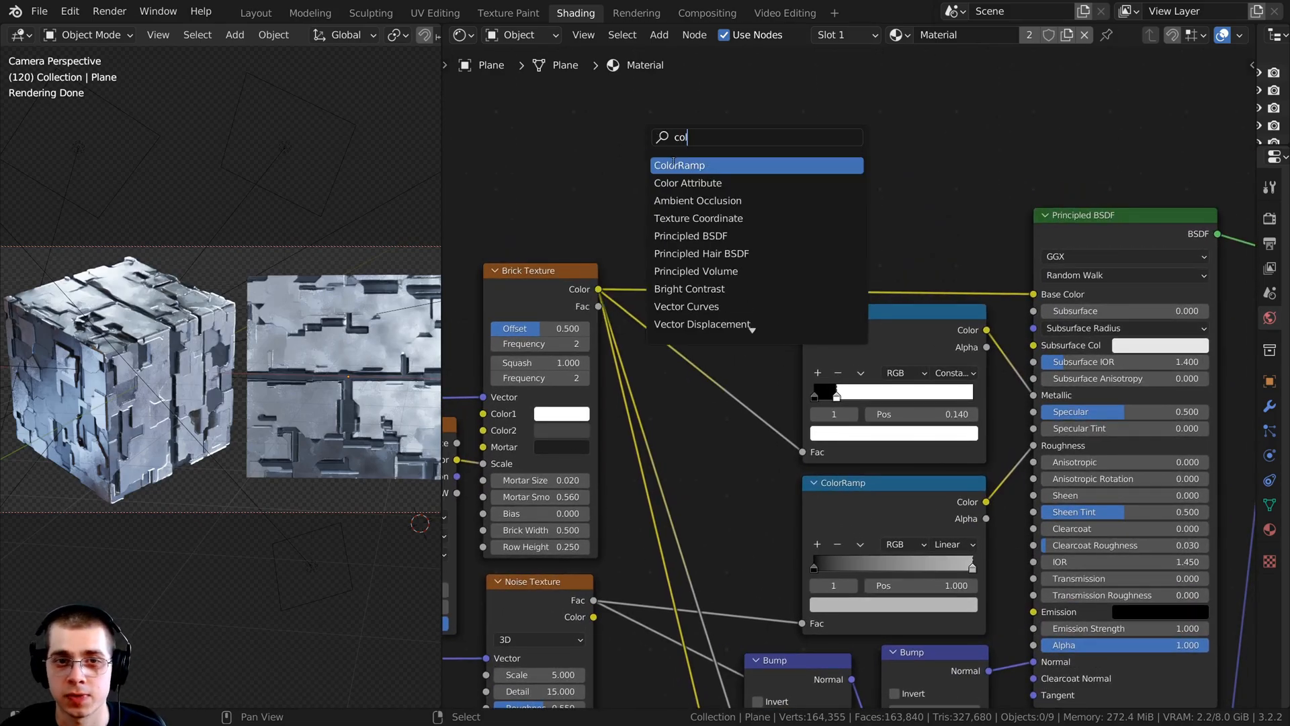
pyautogui.click(676, 165)
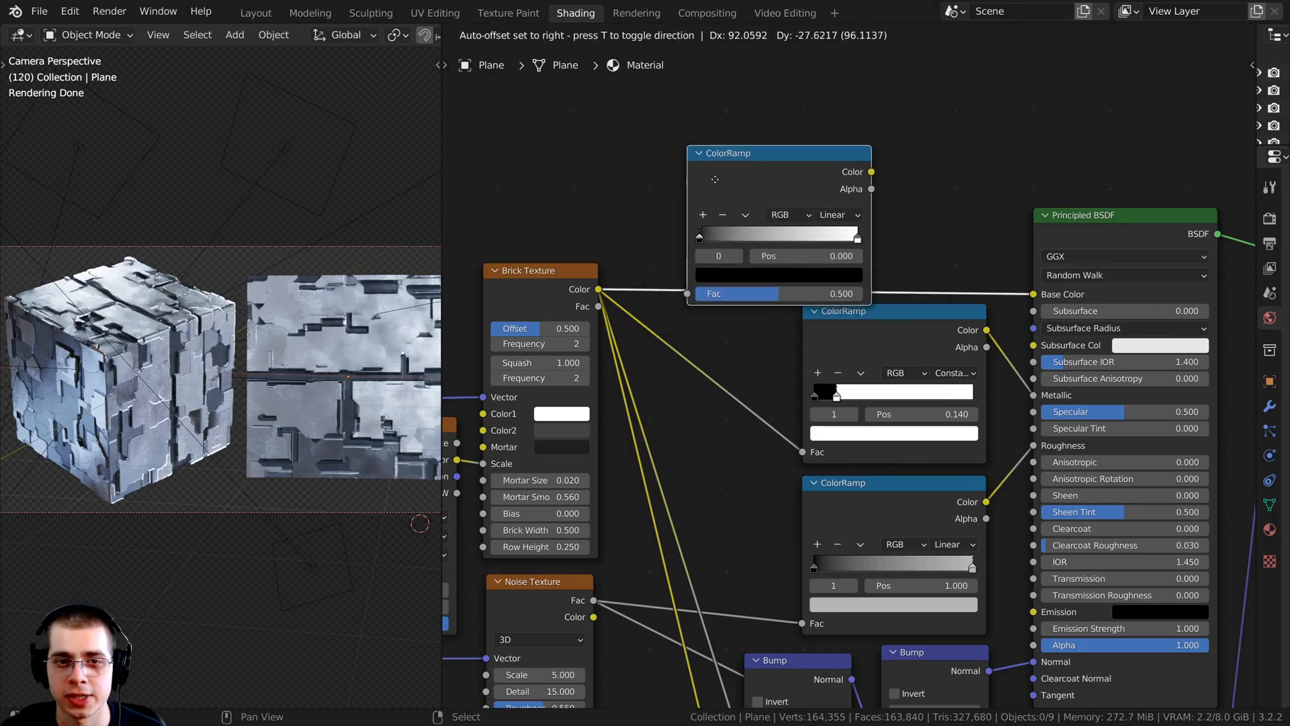
pyautogui.click(814, 205)
# Position the new ColorRamp above the other two ColorRamps, between the Brick Texture and the Principled BSDF
pyautogui.scroll(3, 830, 223)
pyautogui.scroll(-2, 829, 223)
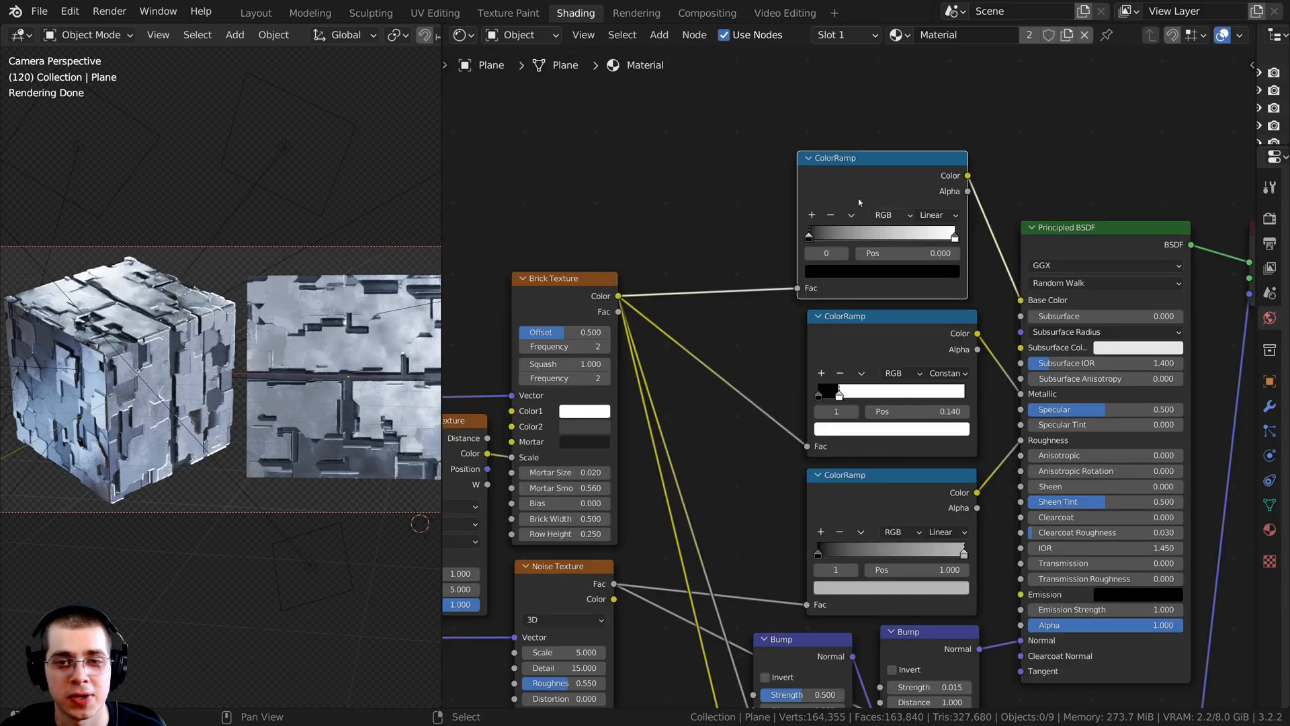
pyautogui.moveTo(904, 191); pyautogui.dragTo(902, 187)
pyautogui.scroll(1, 902, 188)
pyautogui.moveTo(902, 187); pyautogui.dragTo(916, 115, button='middle')
pyautogui.moveTo(643, 210); pyautogui.dragTo(697, 176, button='middle')
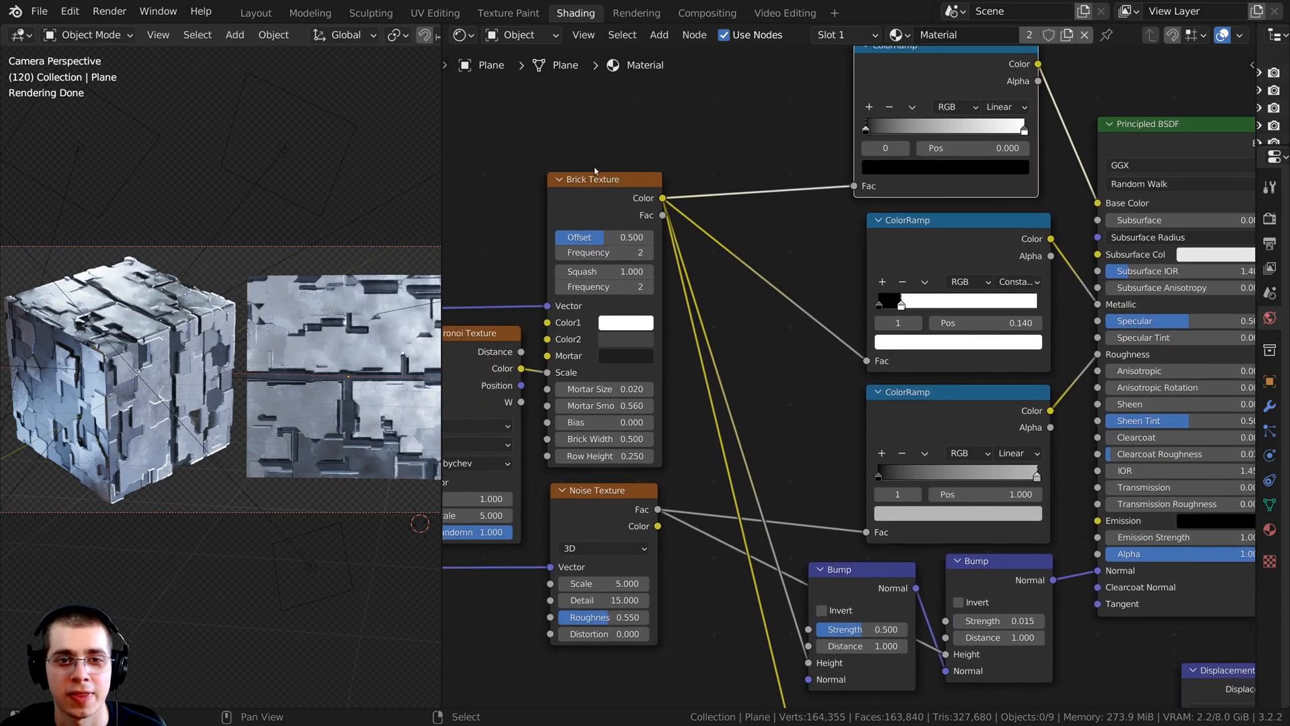
# Preview the output of the ColorRamp that feeds the Principled BSDF's Base Color directly on the objects
pyautogui.click(570, 188)
pyautogui.scroll(-2, 632, 259)
pyautogui.moveTo(630, 258); pyautogui.dragTo(662, 211, button='middle')
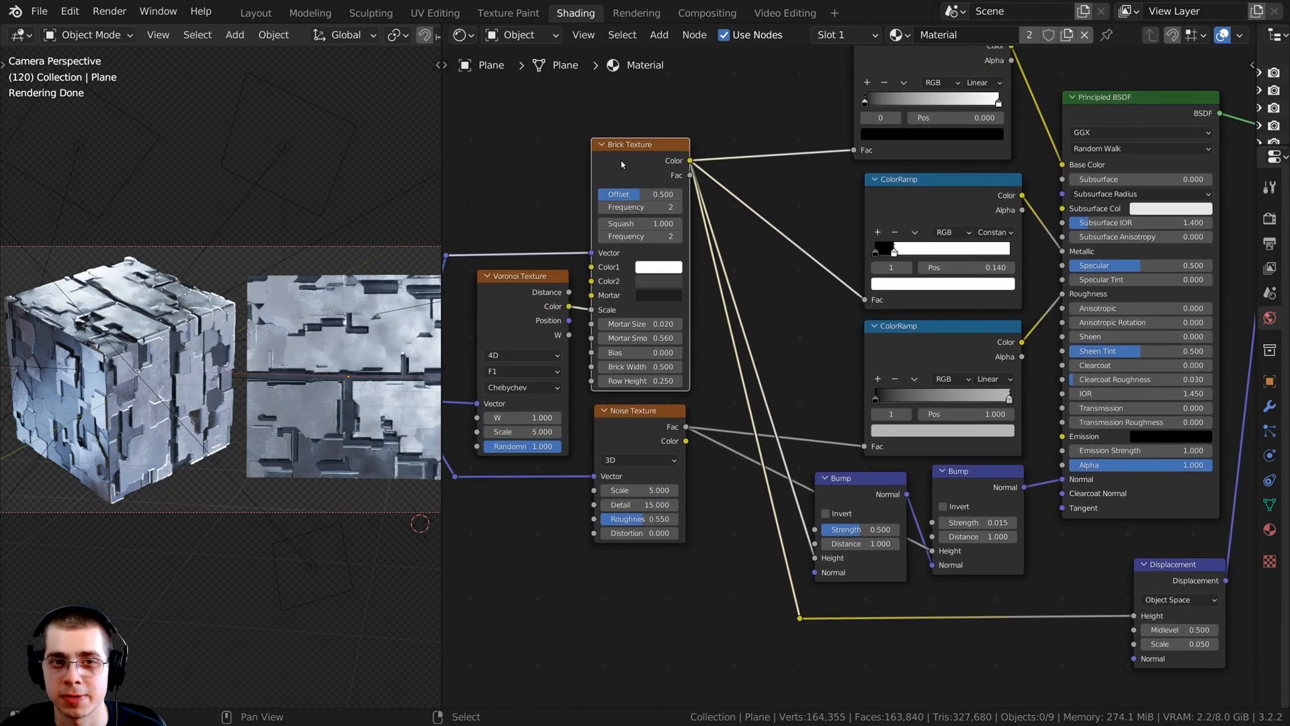
pyautogui.moveTo(622, 164); pyautogui.dragTo(619, 164)
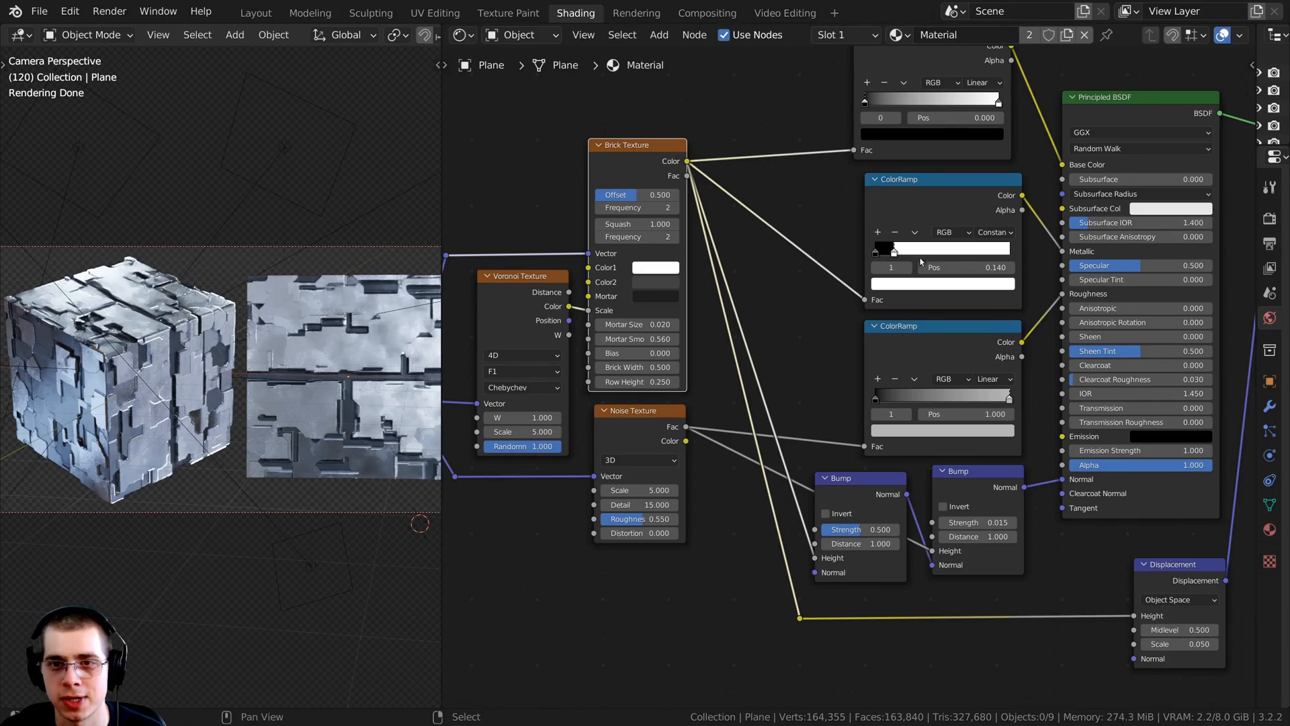
pyautogui.scroll(3, 730, 240)
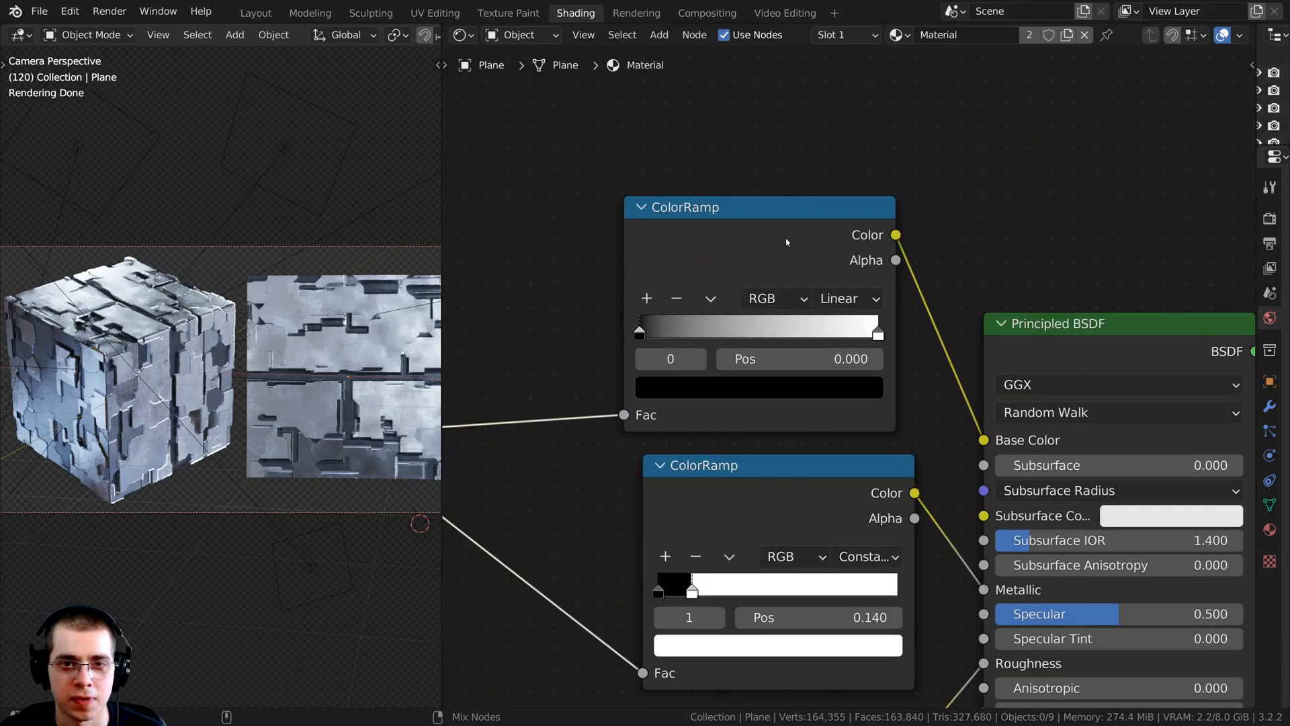
pyautogui.keyDown('ctrl'); pyautogui.keyDown('shift'); pyautogui.click(693, 408); pyautogui.keyUp('shift'); pyautogui.keyUp('ctrl')
pyautogui.moveTo(729, 330); pyautogui.dragTo(781, 357, button='middle')
pyautogui.scroll(1, 800, 362)
pyautogui.scroll(-1, 861, 372)
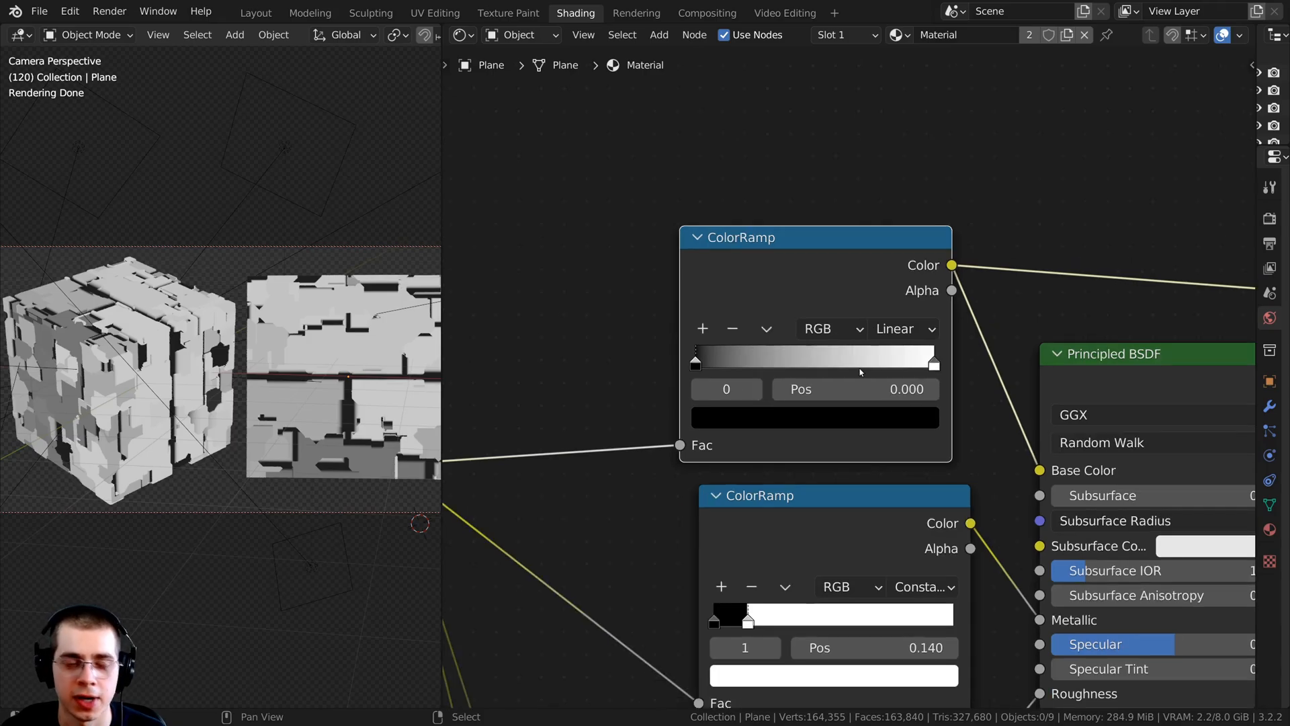
# Add a stop at 0.535 to the base color ColorRamp and color its end stop blue
pyautogui.keyDown('ctrl'); pyautogui.click(815, 360); pyautogui.keyUp('ctrl')
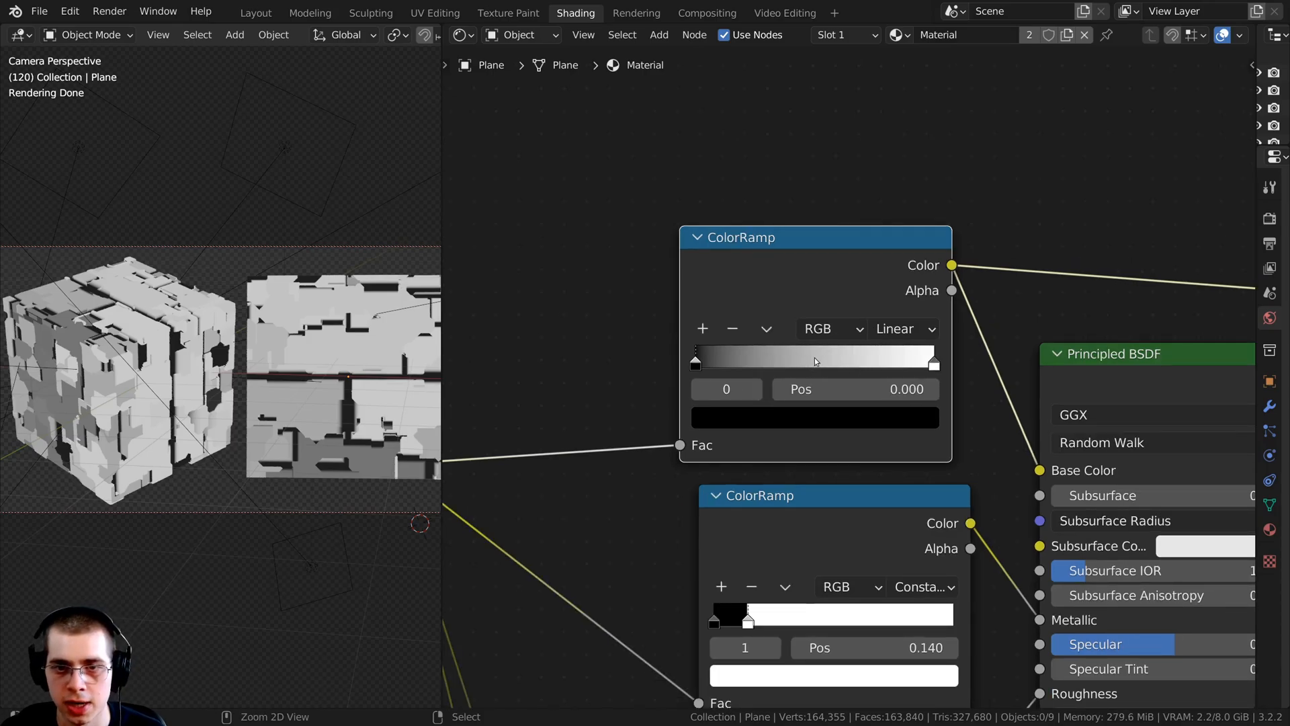
pyautogui.moveTo(809, 288); pyautogui.dragTo(811, 293)
pyautogui.moveTo(817, 366); pyautogui.dragTo(826, 368)
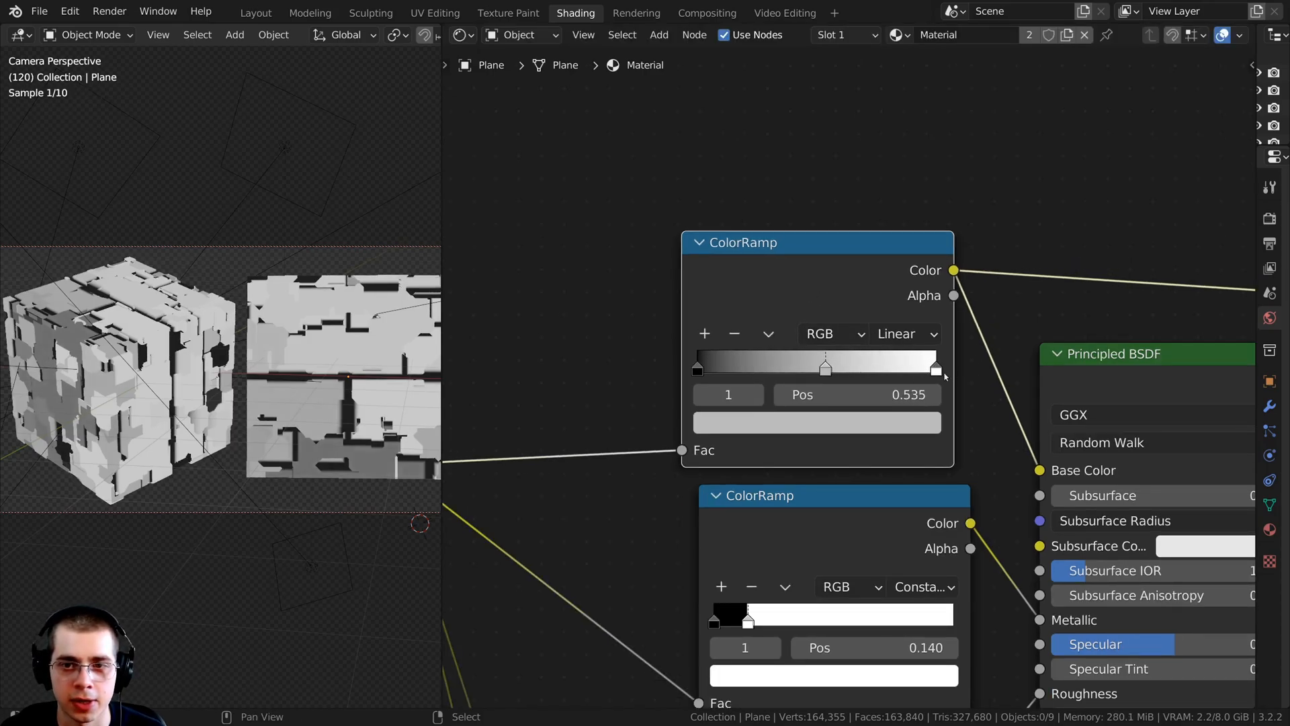
pyautogui.click(936, 369)
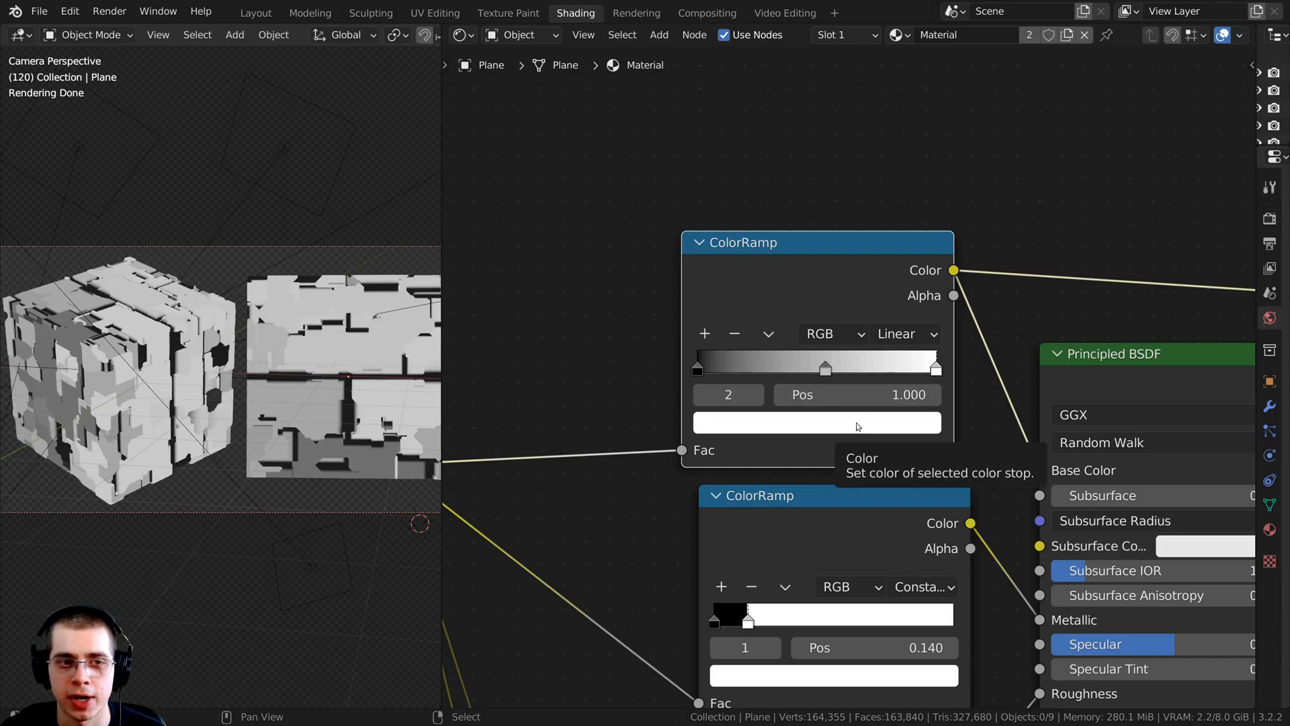
pyautogui.click(865, 426)
pyautogui.moveTo(820, 176); pyautogui.dragTo(840, 116)
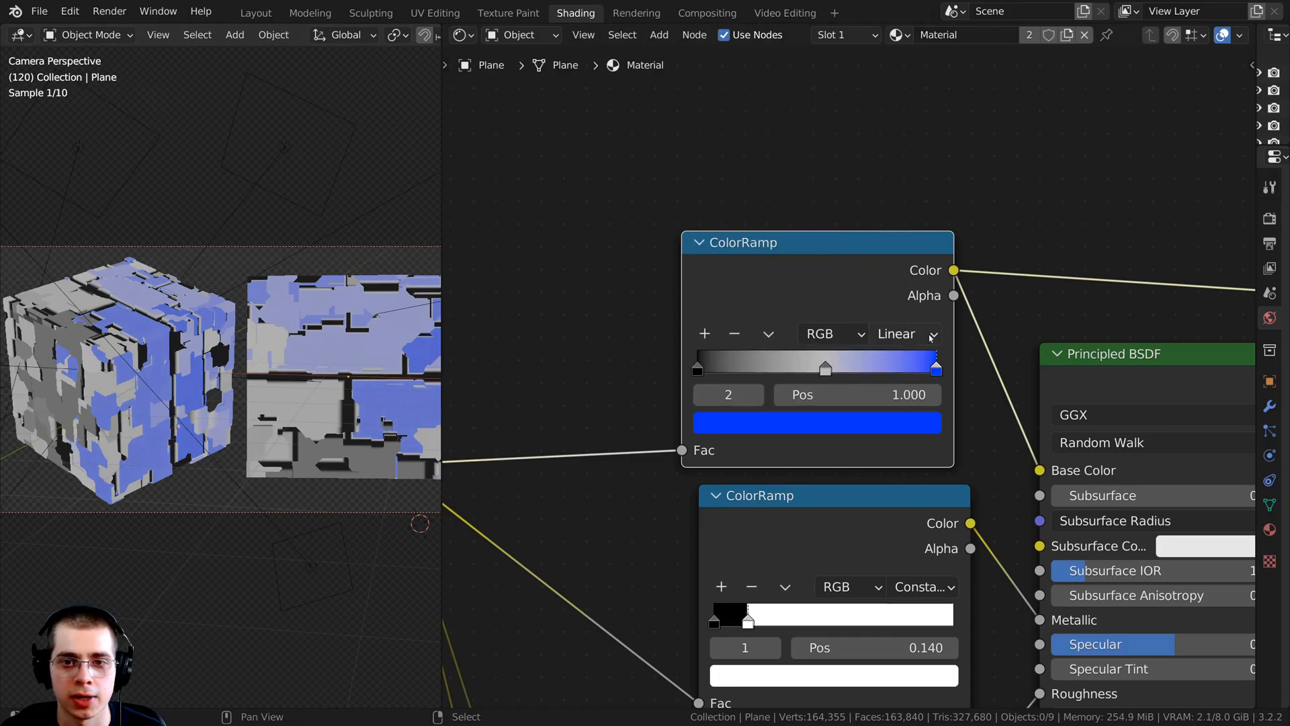
# Add another stop at 0.309 to the base color ColorRamp and color the middle stop blue
pyautogui.click(787, 371)
pyautogui.keyDown('ctrl'); pyautogui.click(771, 369); pyautogui.keyUp('ctrl')
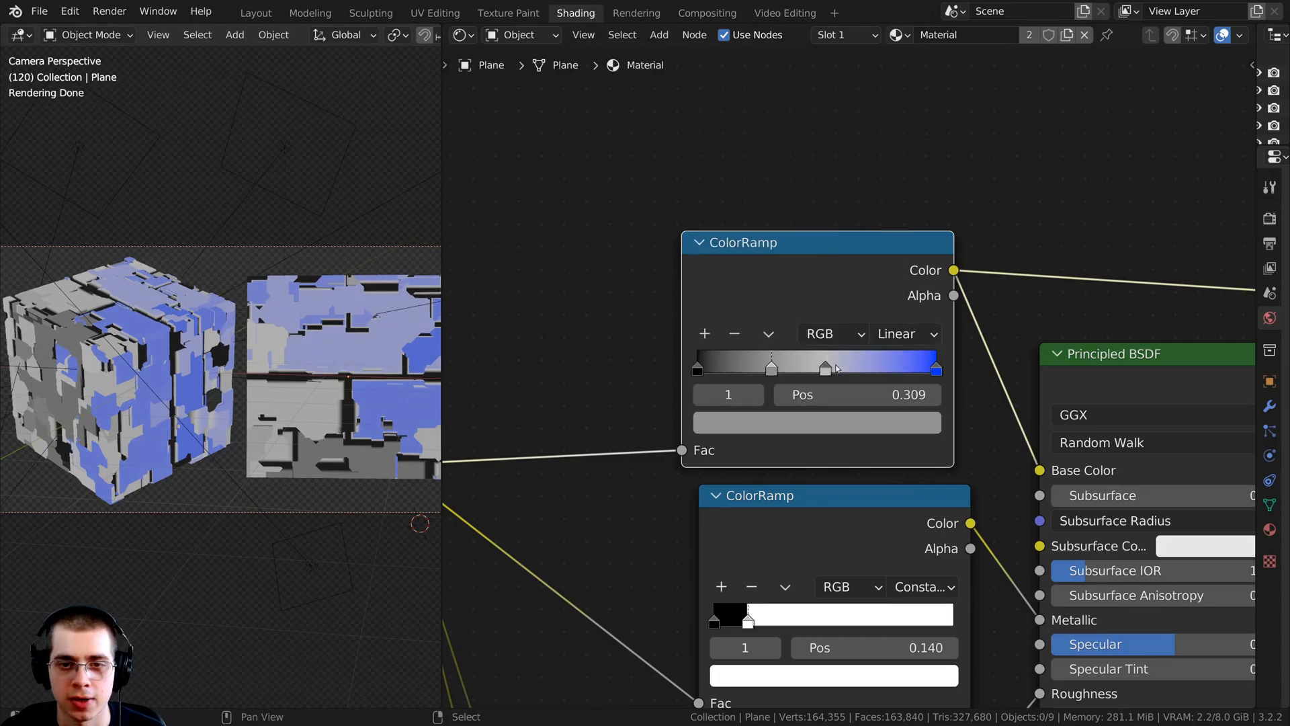
pyautogui.click(826, 368)
pyautogui.click(832, 431)
pyautogui.moveTo(807, 143); pyautogui.dragTo(827, 104)
# Preview the Principled BSDF again, moving the ramp's middle blue stop to 0.465 and the grey stop toward the black end
pyautogui.moveTo(1028, 228); pyautogui.dragTo(966, 224, button='middle')
pyautogui.keyDown('ctrl'); pyautogui.keyDown('shift'); pyautogui.click(1076, 351); pyautogui.keyUp('shift'); pyautogui.keyUp('ctrl')
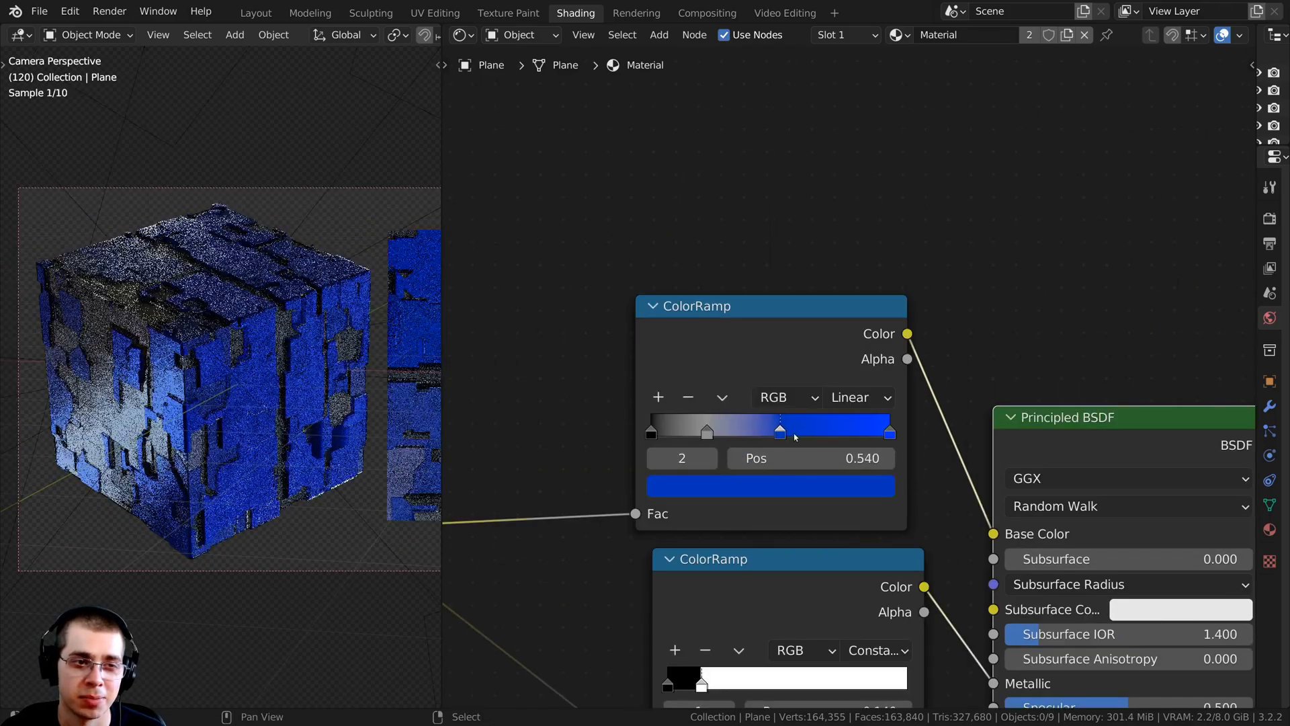
pyautogui.moveTo(793, 437); pyautogui.dragTo(762, 438)
pyautogui.scroll(2, 211, 301)
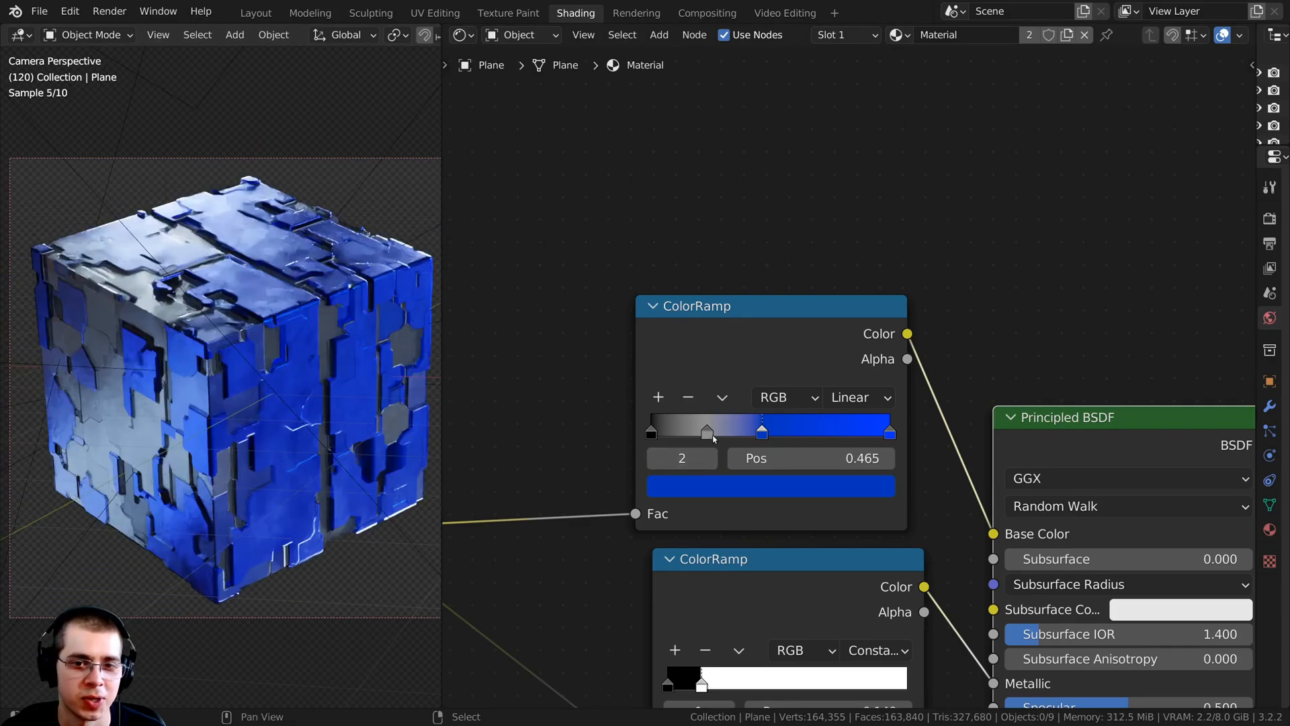
pyautogui.moveTo(714, 439); pyautogui.dragTo(652, 437)
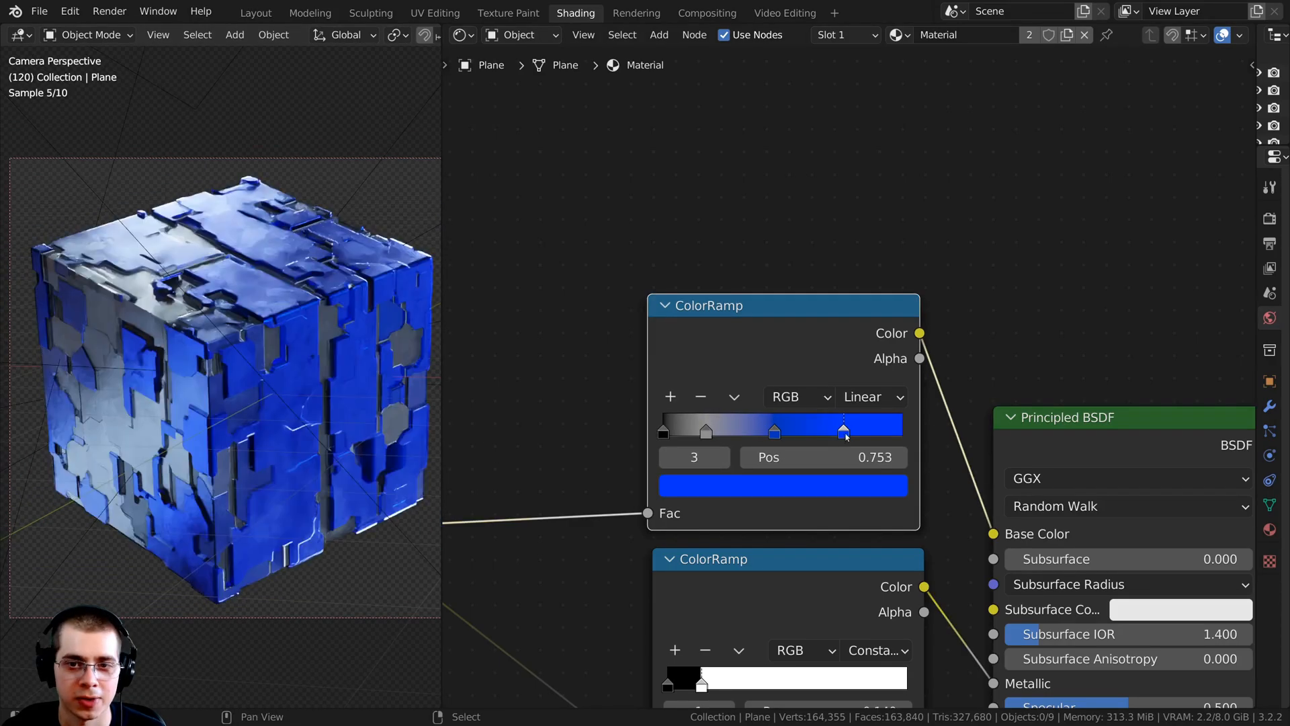
# Place the ramp's last stop at 0.748 and color it orange
pyautogui.moveTo(846, 436); pyautogui.dragTo(844, 437)
pyautogui.click(810, 487)
pyautogui.click(707, 312)
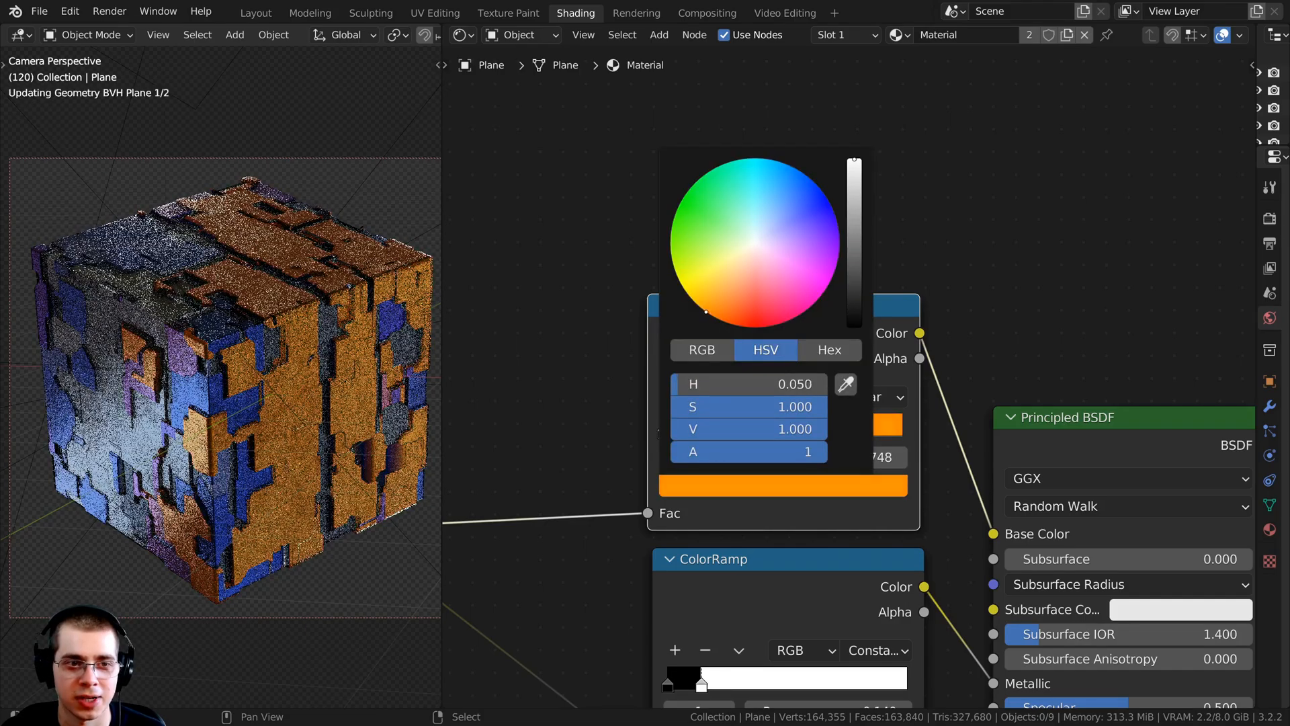
pyautogui.moveTo(703, 310); pyautogui.dragTo(715, 317)
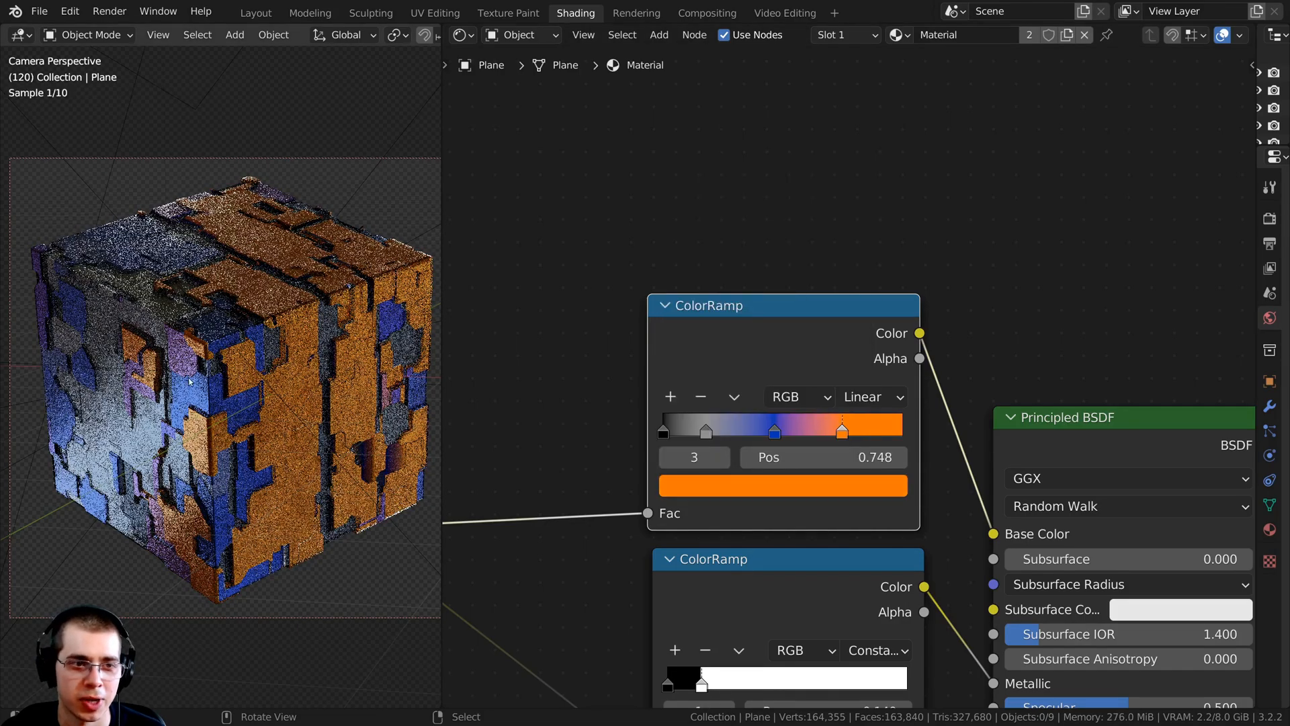
# Move the blue stop to 0.509 and set the base color ColorRamp's interpolation to Constant
pyautogui.moveTo(776, 434); pyautogui.dragTo(798, 435)
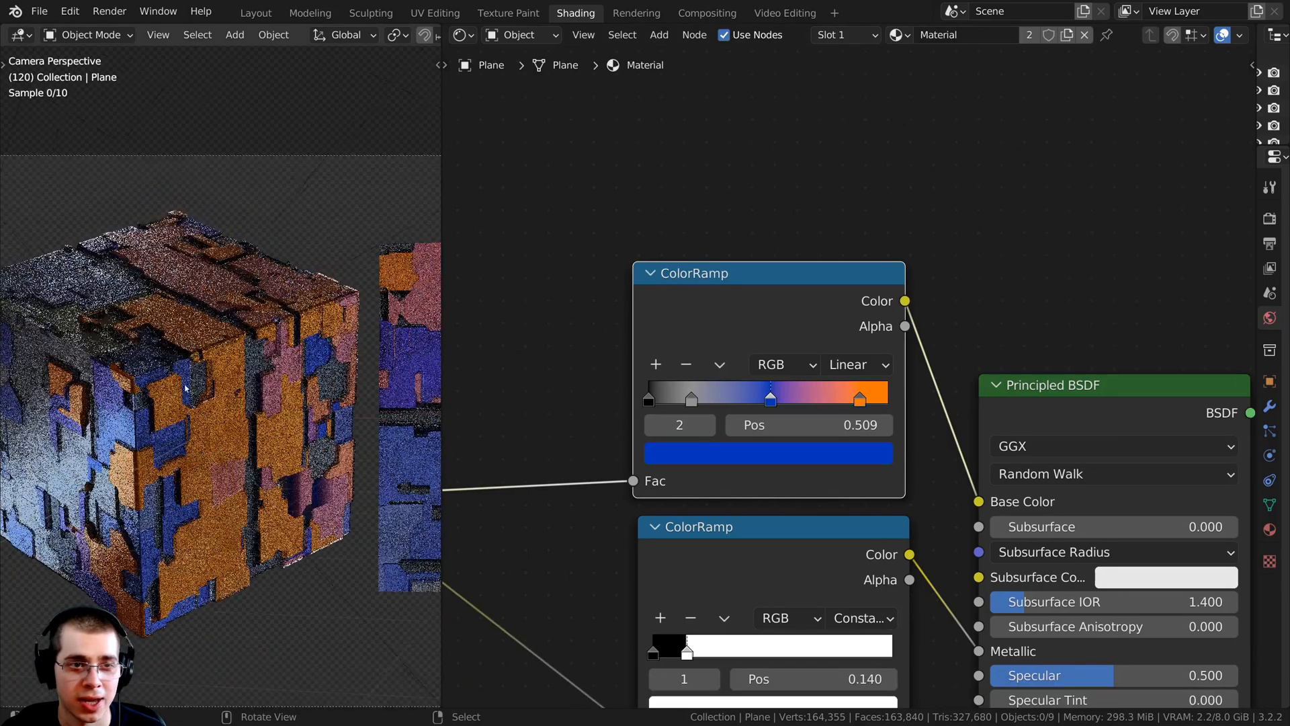
pyautogui.scroll(2, 324, 361)
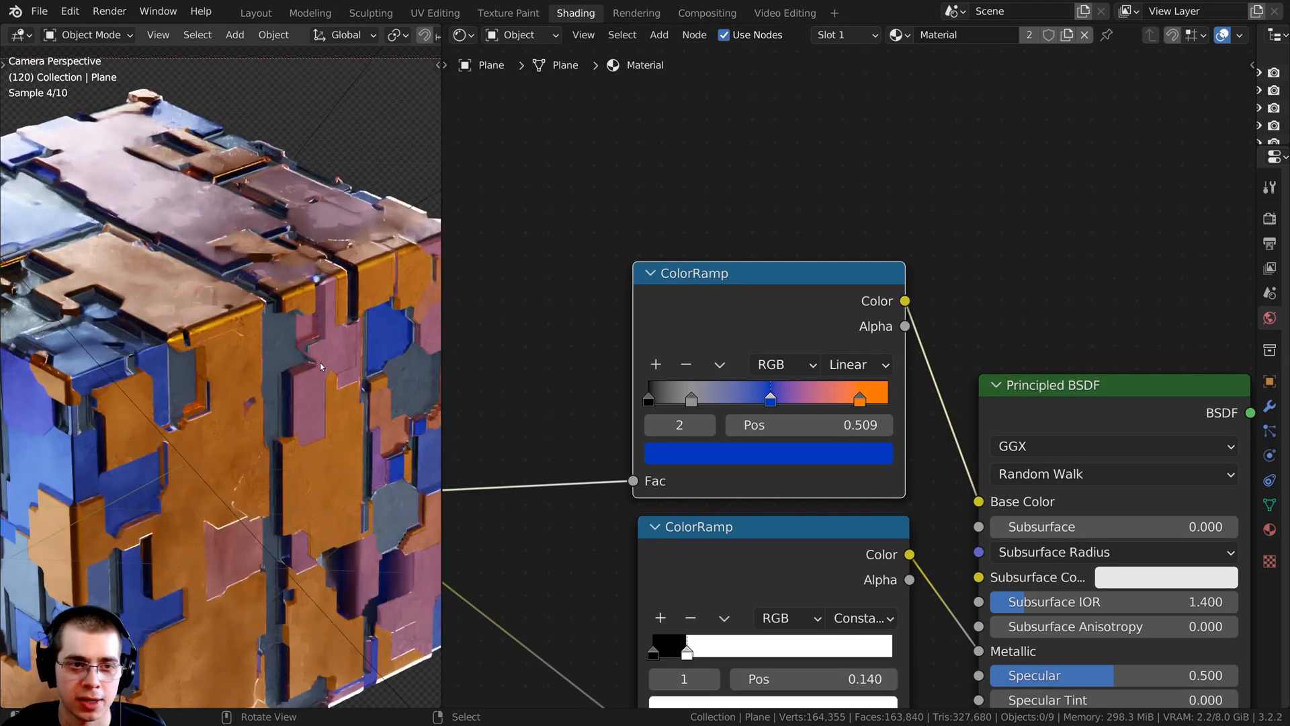
pyautogui.click(874, 366)
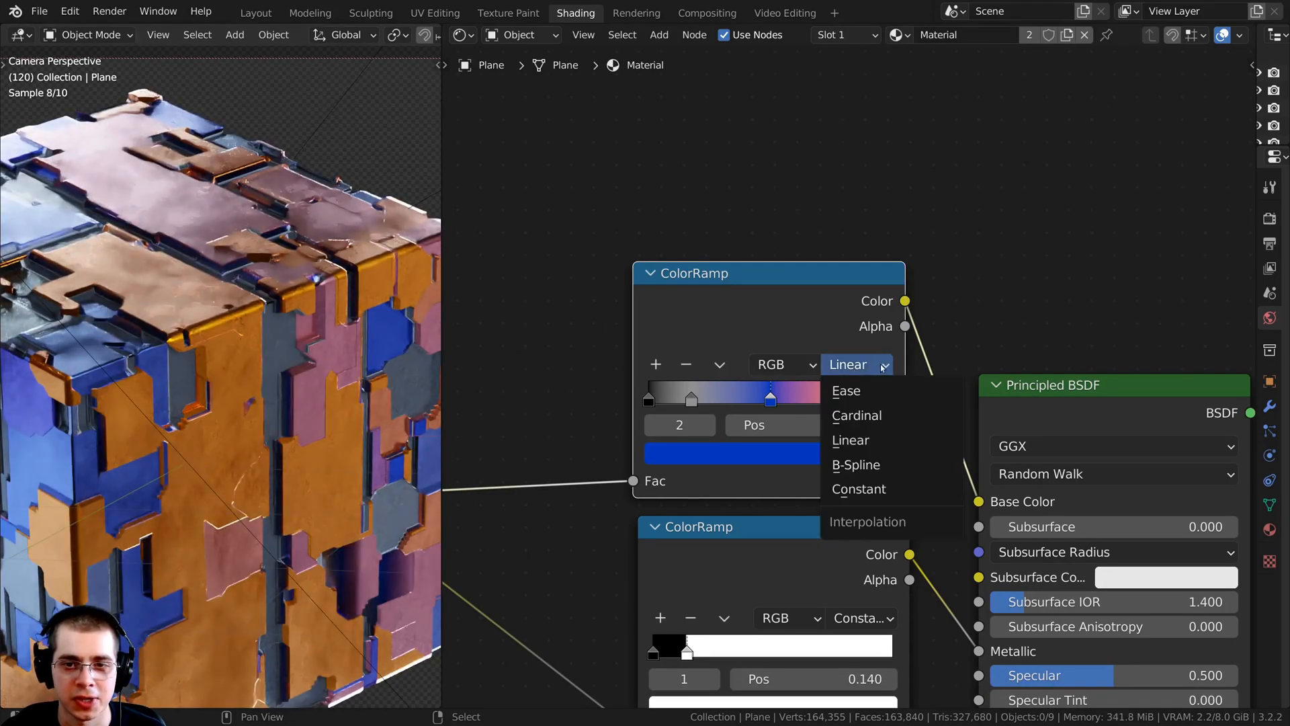
pyautogui.click(856, 491)
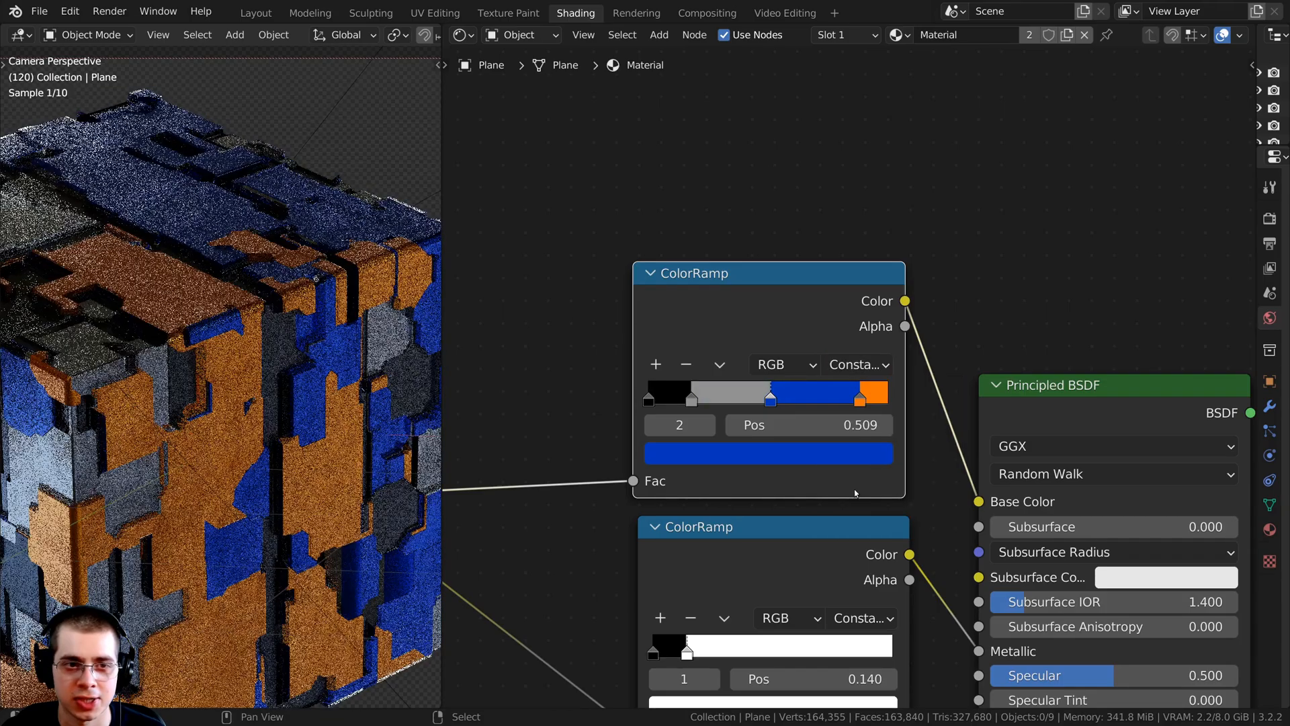
pyautogui.scroll(-3, 251, 200)
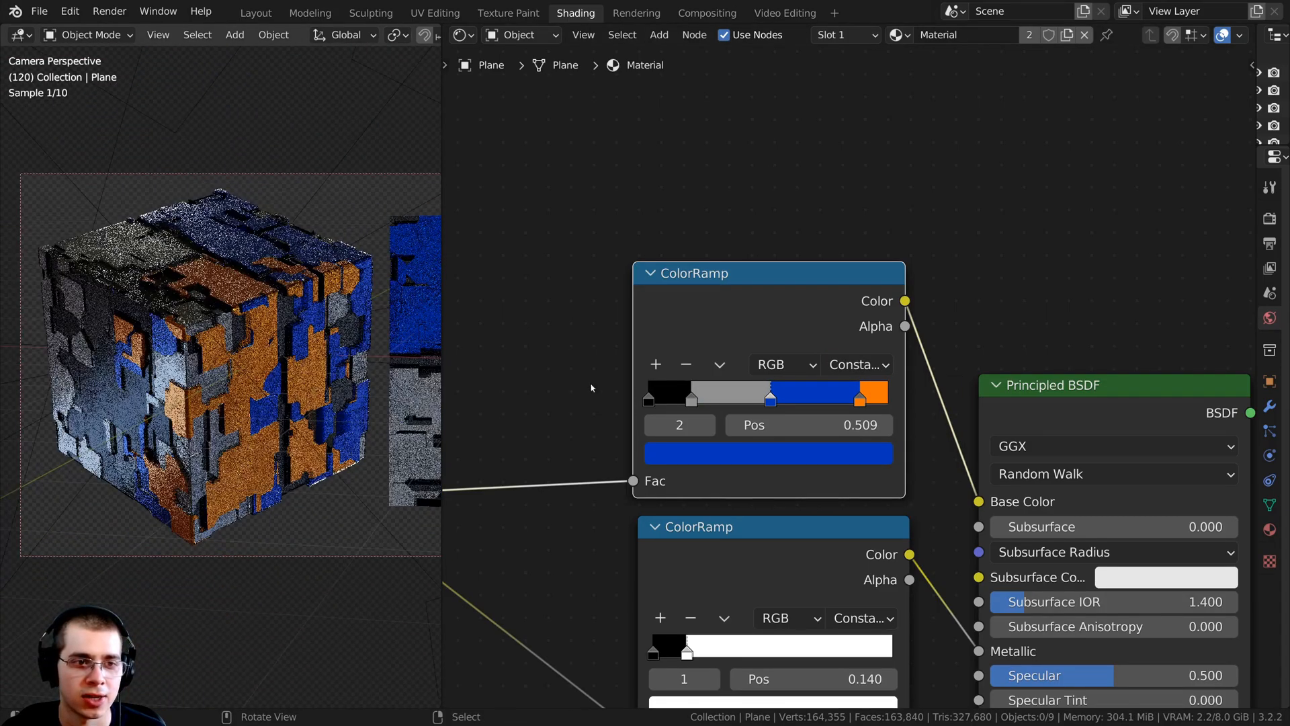
# Shift the blue stop to 0.423 and move the orange stop toward it to widen the orange band
pyautogui.moveTo(771, 402); pyautogui.dragTo(755, 402)
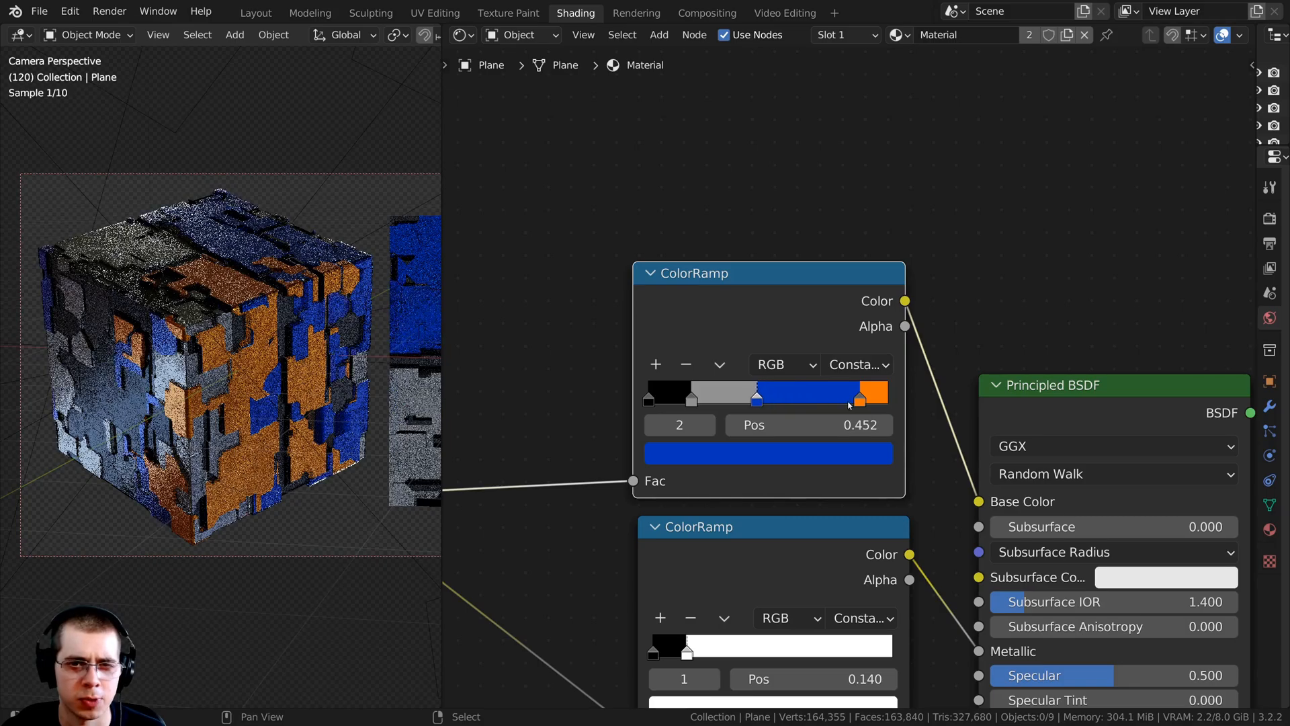
pyautogui.moveTo(860, 401); pyautogui.dragTo(751, 399)
pyautogui.scroll(-4, 814, 375)
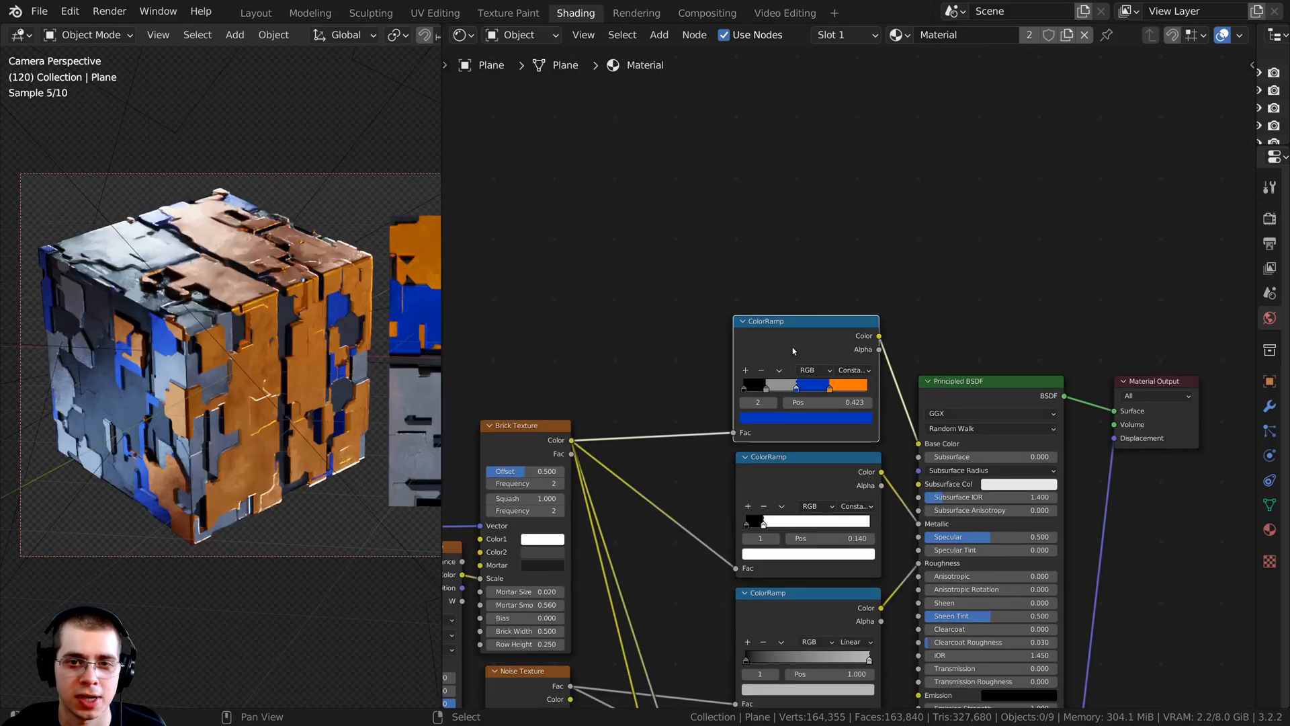
pyautogui.moveTo(793, 347); pyautogui.dragTo(787, 338)
# Reduce the base color ramp to black, blue and grey bands, with the blue stop at 0.265
pyautogui.scroll(2, 743, 440)
pyautogui.moveTo(602, 462); pyautogui.dragTo(687, 417, button='middle')
pyautogui.scroll(5, 891, 312)
pyautogui.moveTo(851, 342); pyautogui.dragTo(817, 343)
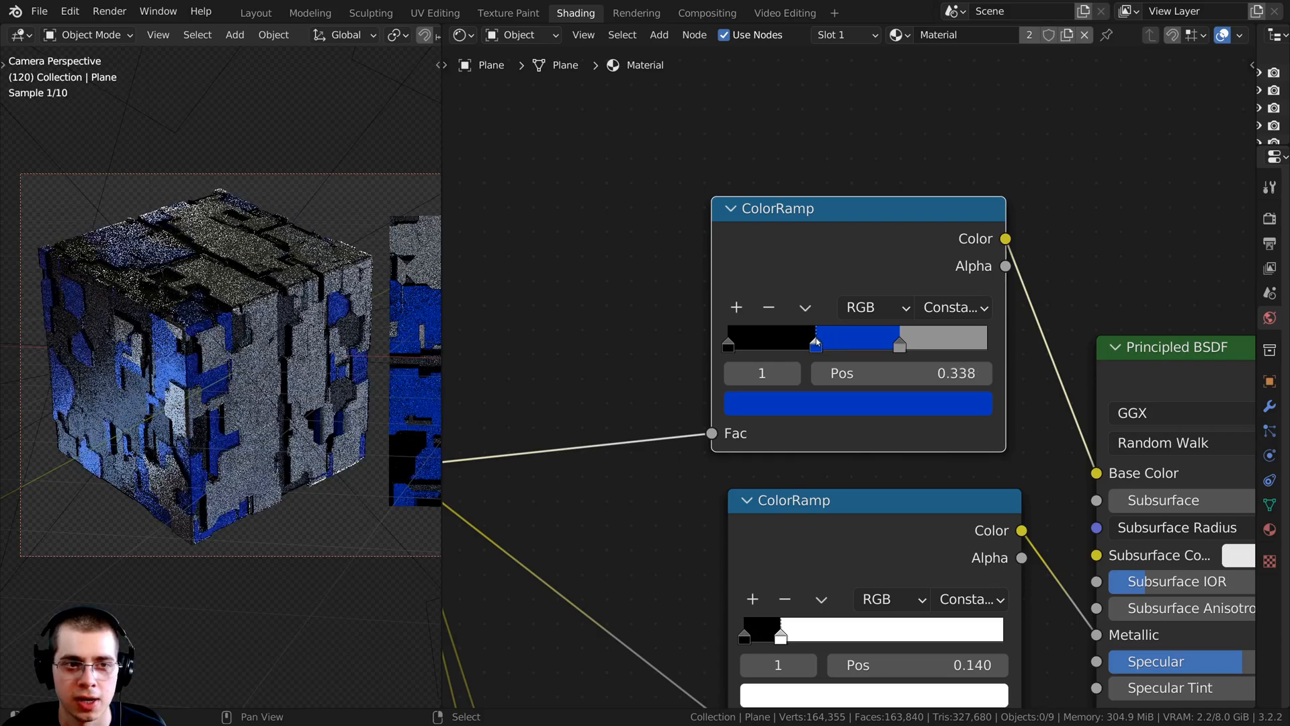
pyautogui.moveTo(907, 346); pyautogui.dragTo(914, 344)
pyautogui.moveTo(816, 344); pyautogui.dragTo(797, 344)
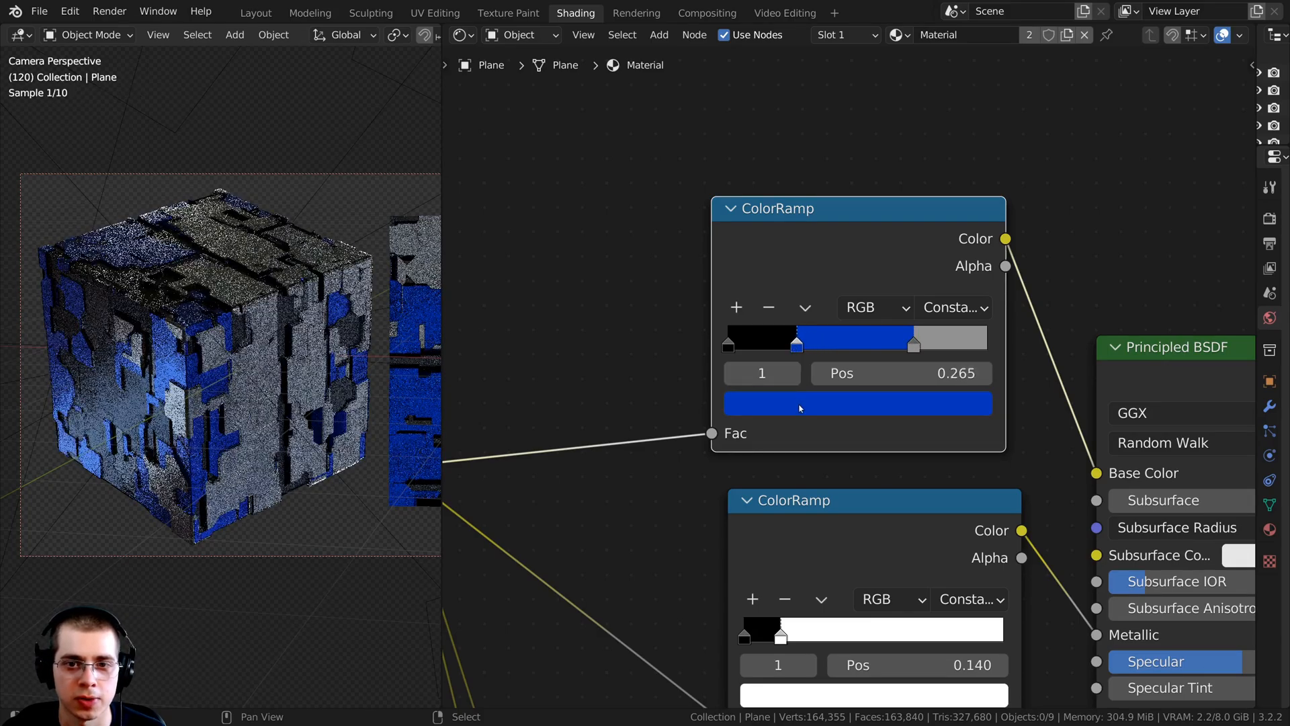
# Recolor the ramp's stop at 0.265 from blue to orange
pyautogui.click(804, 403)
pyautogui.moveTo(824, 225)
pyautogui.mouseDown()
pyautogui.moveTo(795, 226)
pyautogui.moveTo(825, 211)
pyautogui.moveTo(840, 227)
pyautogui.mouseUp()
pyautogui.scroll(-6, 880, 282)
pyautogui.moveTo(835, 237); pyautogui.dragTo(839, 192, button='middle')
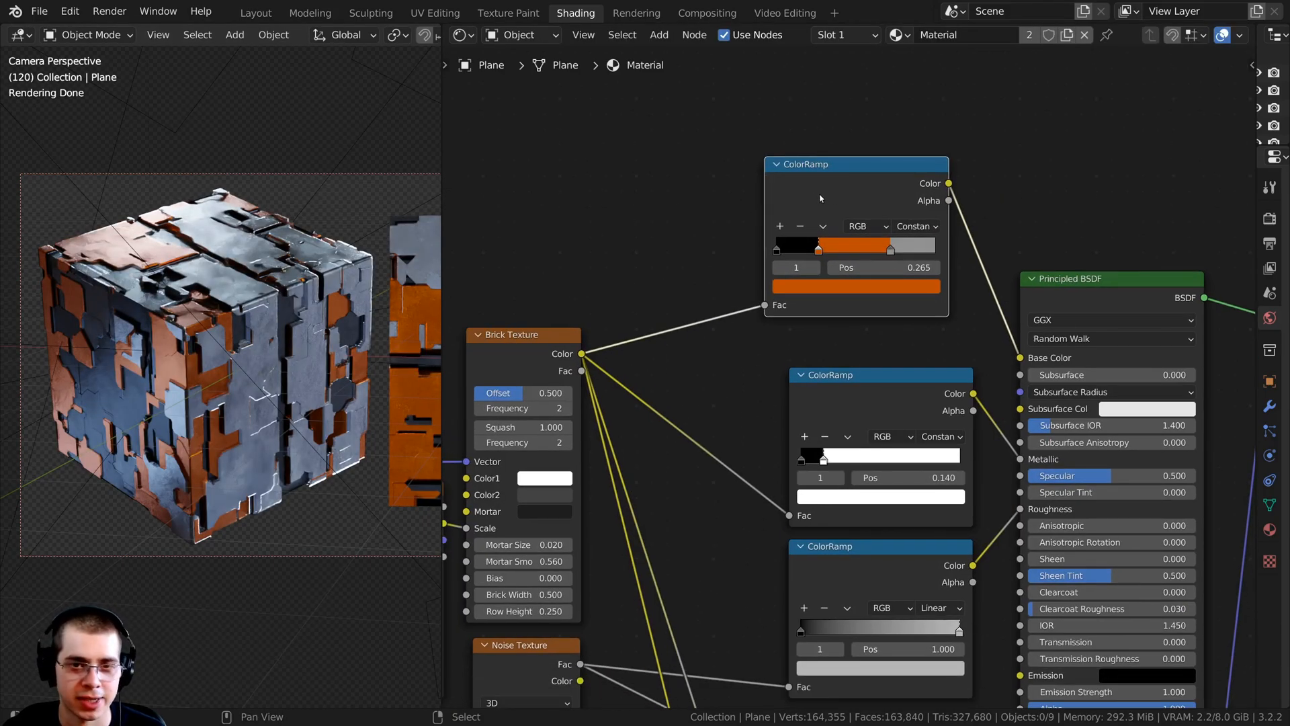
# Delete the base color ColorRamp and connect the Brick Texture's Color directly to the Principled BSDF's Base Color
pyautogui.press('x')
pyautogui.moveTo(582, 354); pyautogui.dragTo(1021, 358)
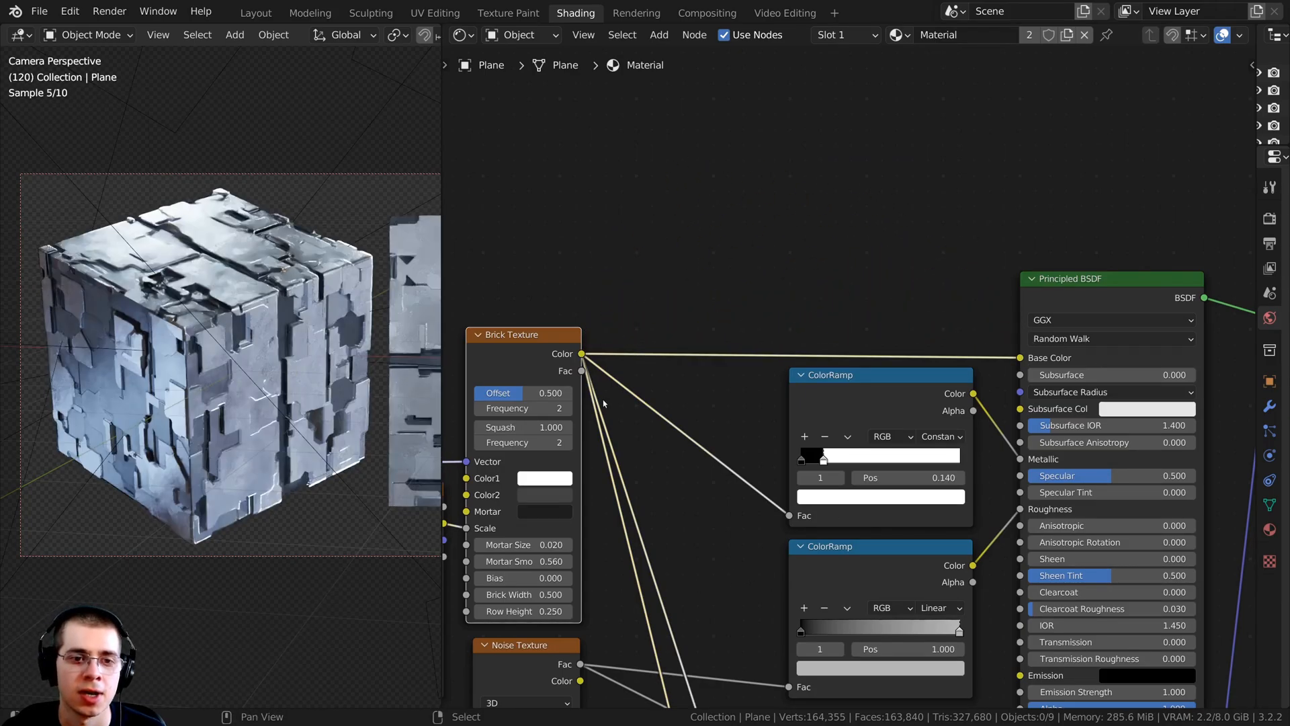
pyautogui.moveTo(629, 335); pyautogui.dragTo(657, 256, button='middle')
pyautogui.scroll(2, 780, 296)
pyautogui.moveTo(591, 397); pyautogui.dragTo(705, 320, button='middle')
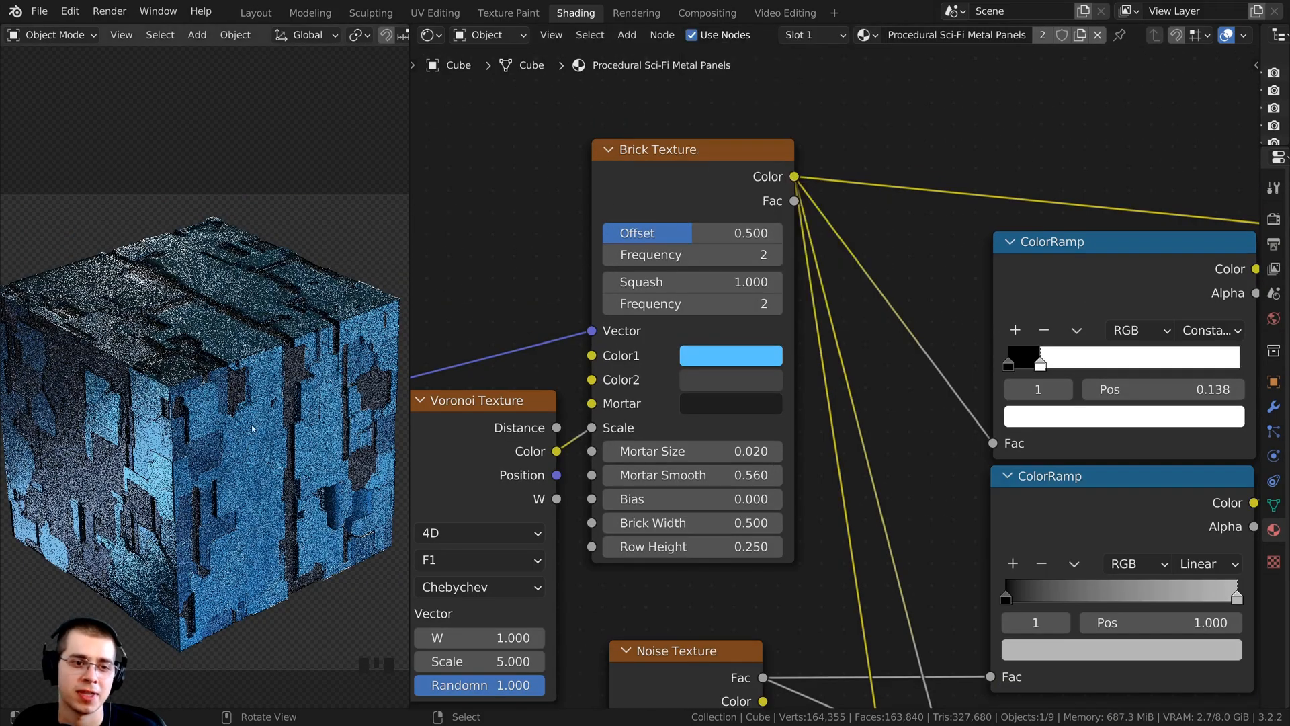
# Try an orange-red Color1 on the Brick Texture and set it to white instead
pyautogui.click(712, 354)
pyautogui.click(744, 173)
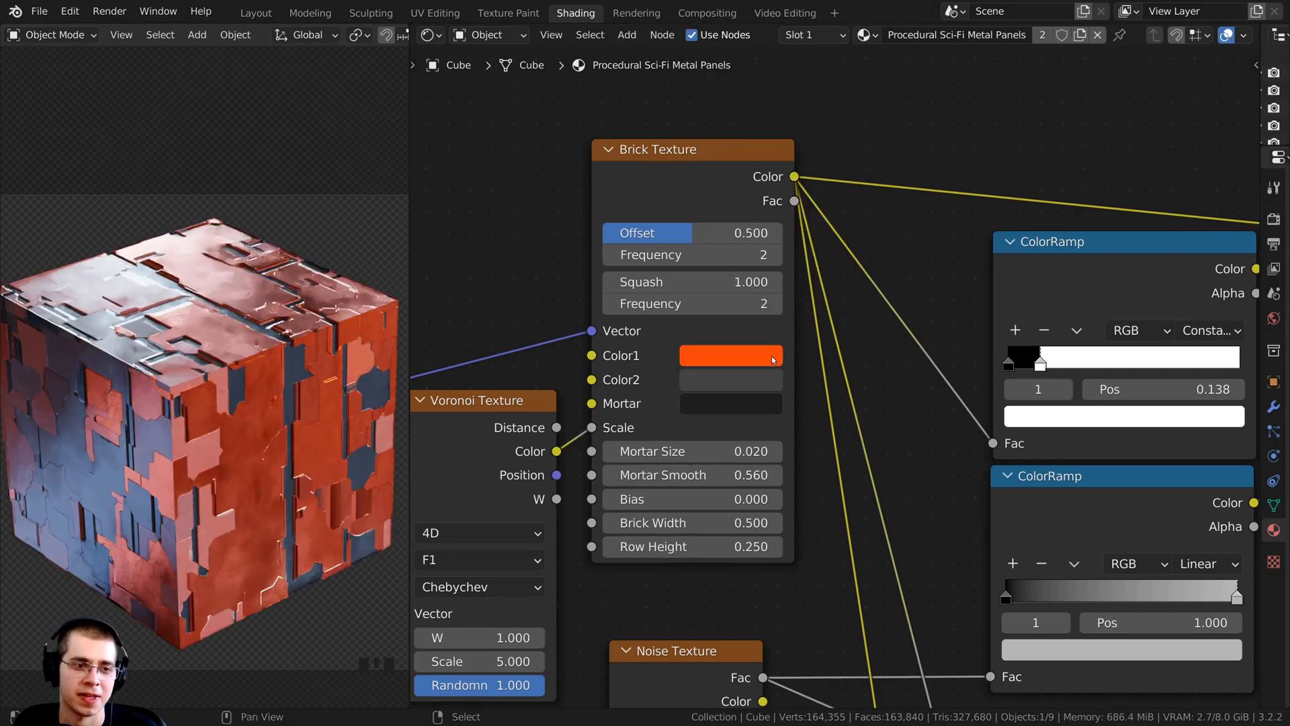
pyautogui.click(762, 359)
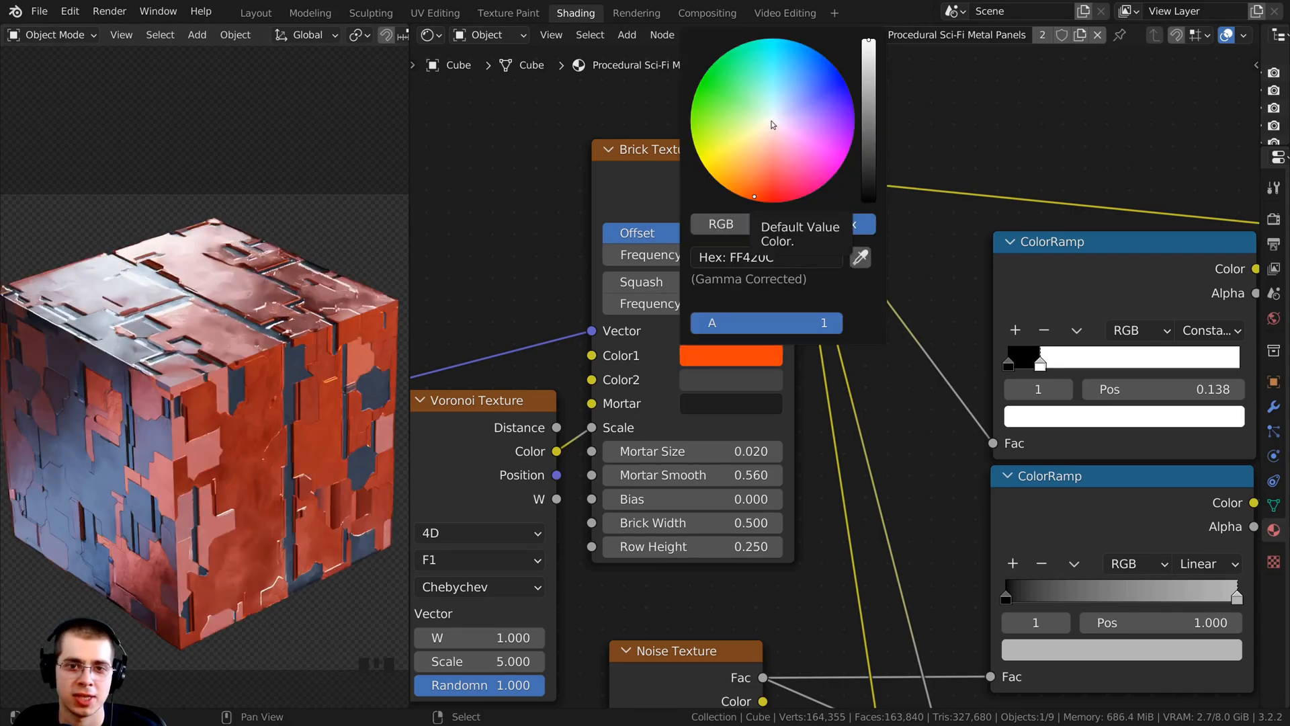
pyautogui.click(772, 121)
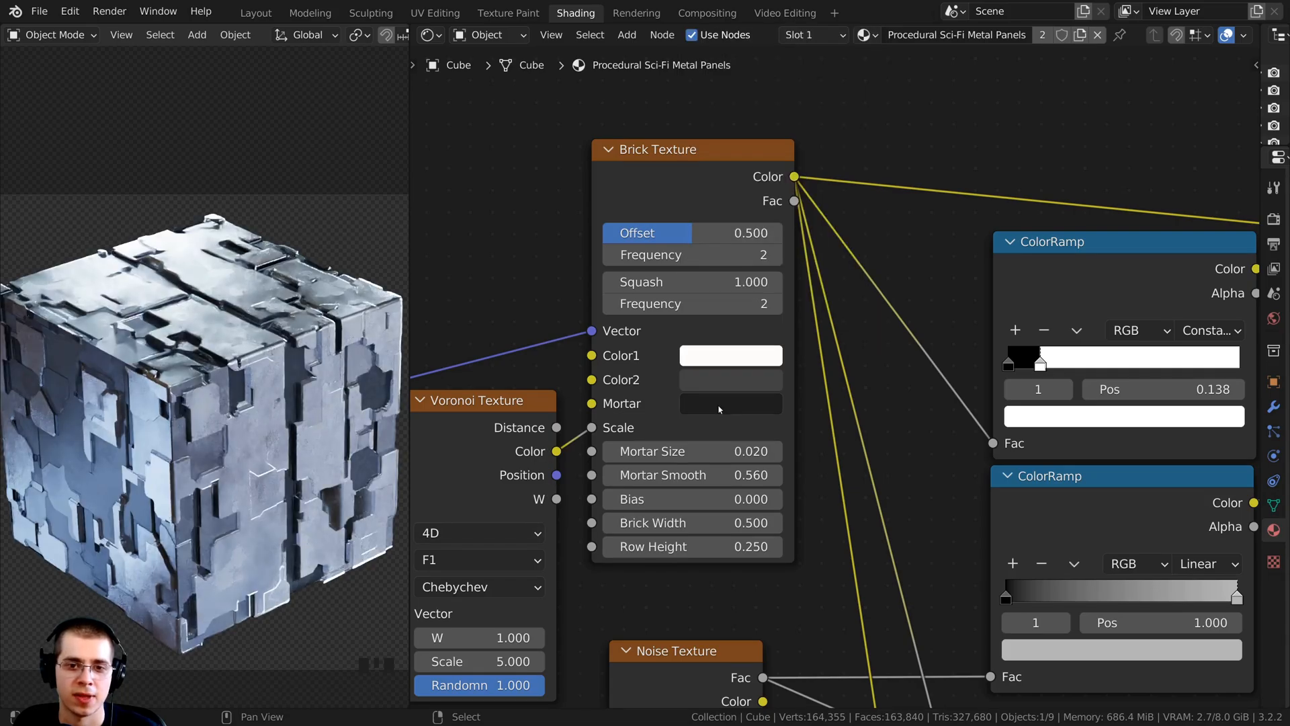
# Try a dark blue (0D2241) as the Brick Texture's Mortar color and check the recessed areas on the cube
pyautogui.click(739, 380)
pyautogui.moveTo(870, 216); pyautogui.dragTo(870, 209)
pyautogui.click(779, 144)
pyautogui.moveTo(779, 144); pyautogui.dragTo(813, 118)
pyautogui.scroll(3, 176, 418)
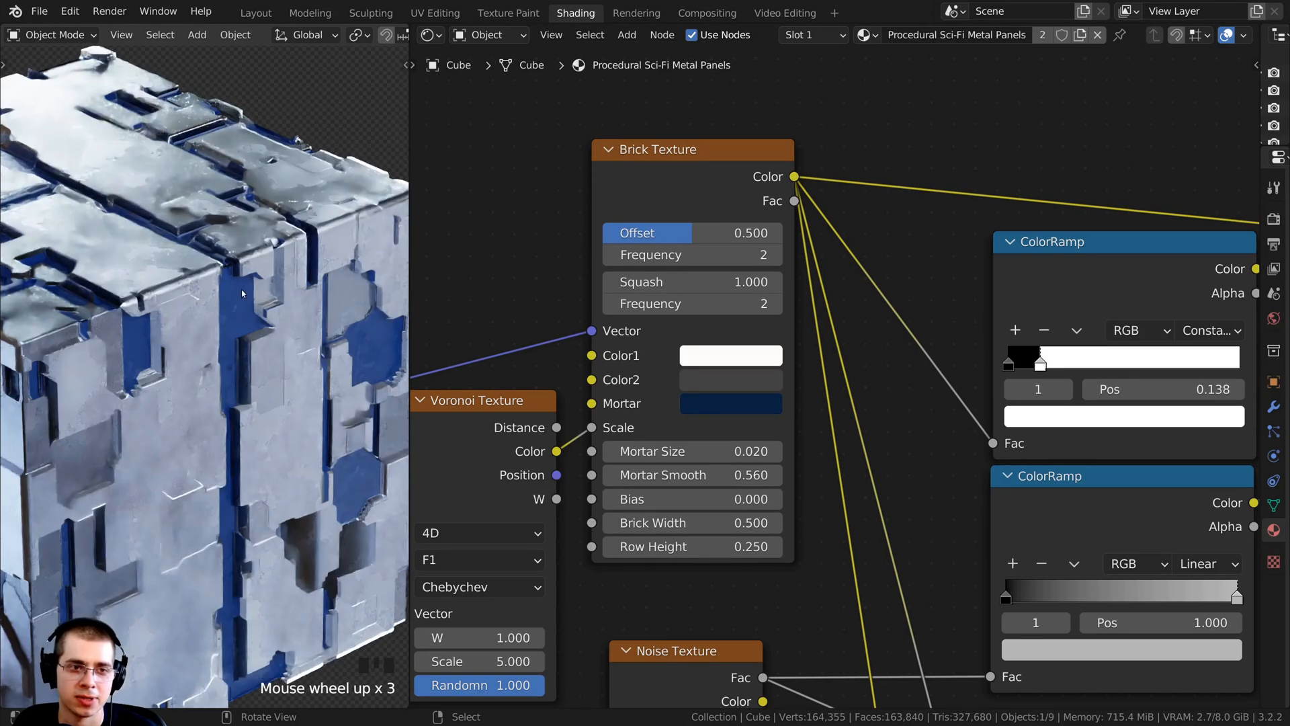
# Try a brighter red as the Brick Texture's Mortar color
pyautogui.click(712, 416)
pyautogui.click(721, 406)
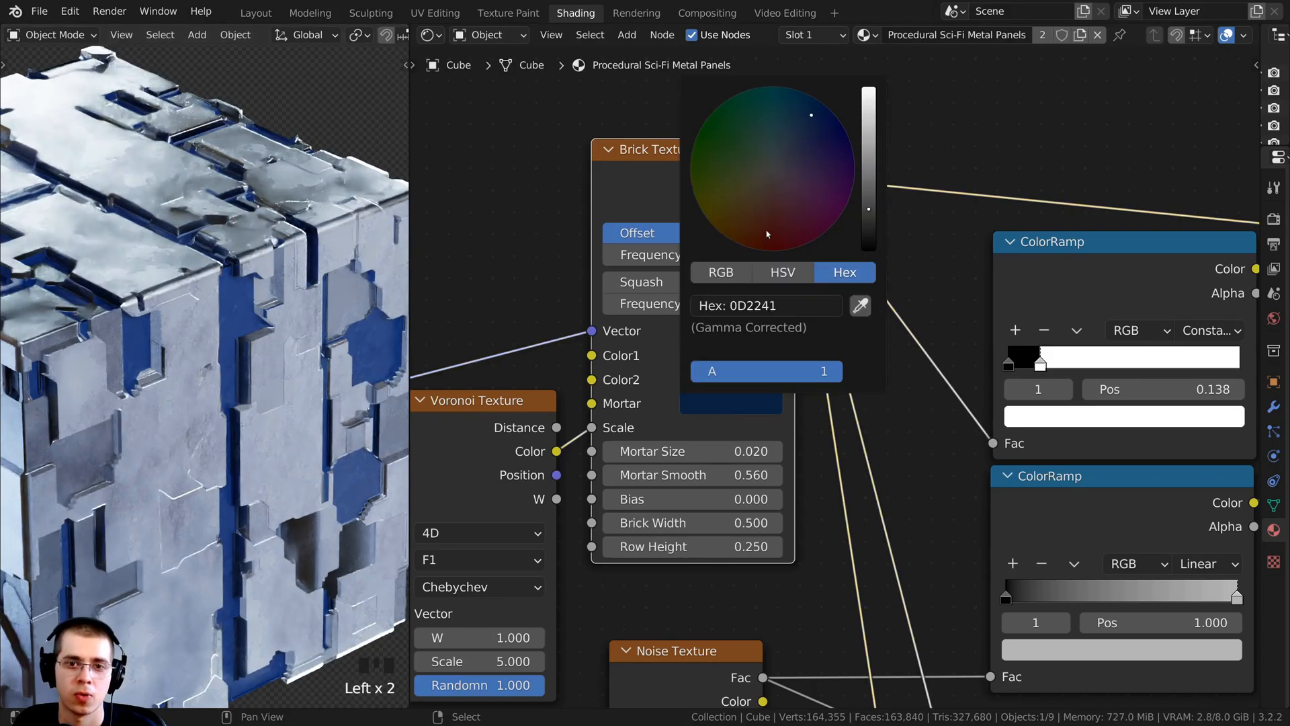
pyautogui.click(765, 249)
pyautogui.moveTo(869, 176); pyautogui.dragTo(869, 156)
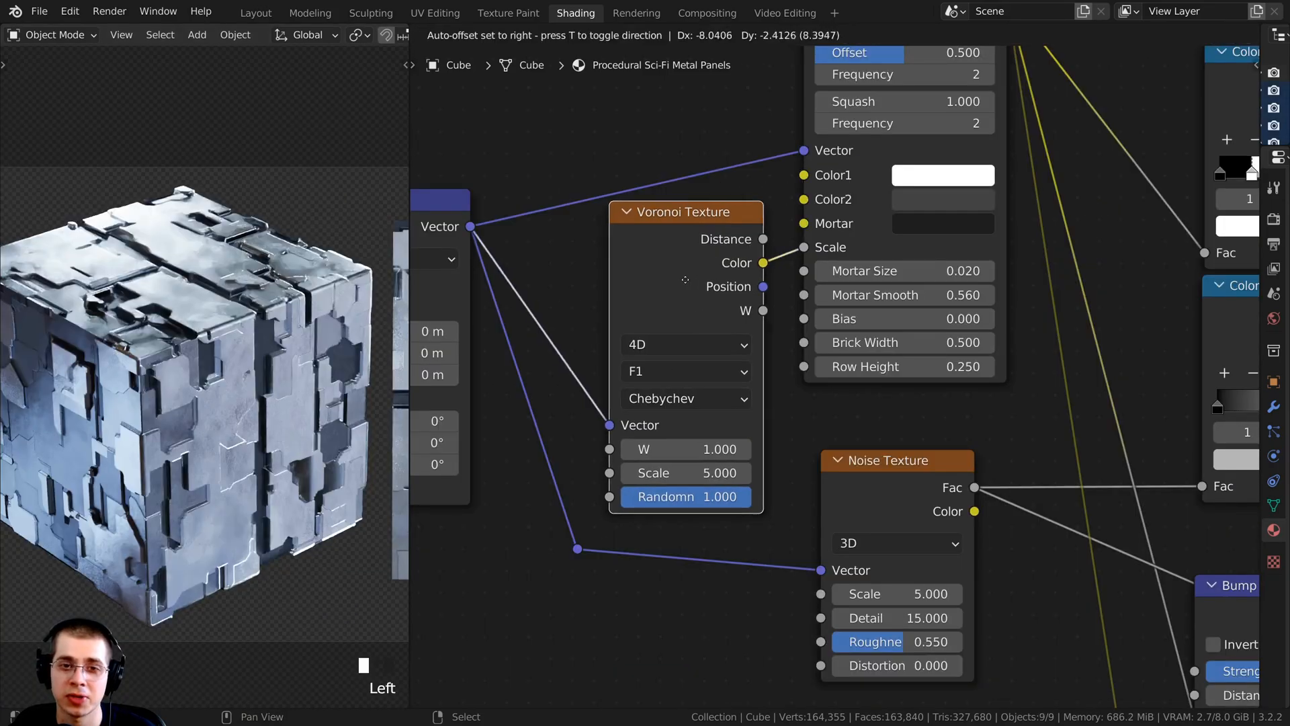
# Reposition the Voronoi Texture node slightly between the Mapping node and the Brick Texture
pyautogui.click(665, 431)
pyautogui.click(662, 263)
pyautogui.moveTo(662, 234); pyautogui.dragTo(648, 300, button='middle')
pyautogui.moveTo(809, 62); pyautogui.dragTo(795, 175, button='middle')
# Try a Mortar Size of 0.125 on the Brick Texture and undo the change
pyautogui.click(796, 175)
pyautogui.moveTo(792, 453); pyautogui.dragTo(837, 319, button='middle')
pyautogui.scroll(1, 837, 318)
pyautogui.scroll(1, 838, 318)
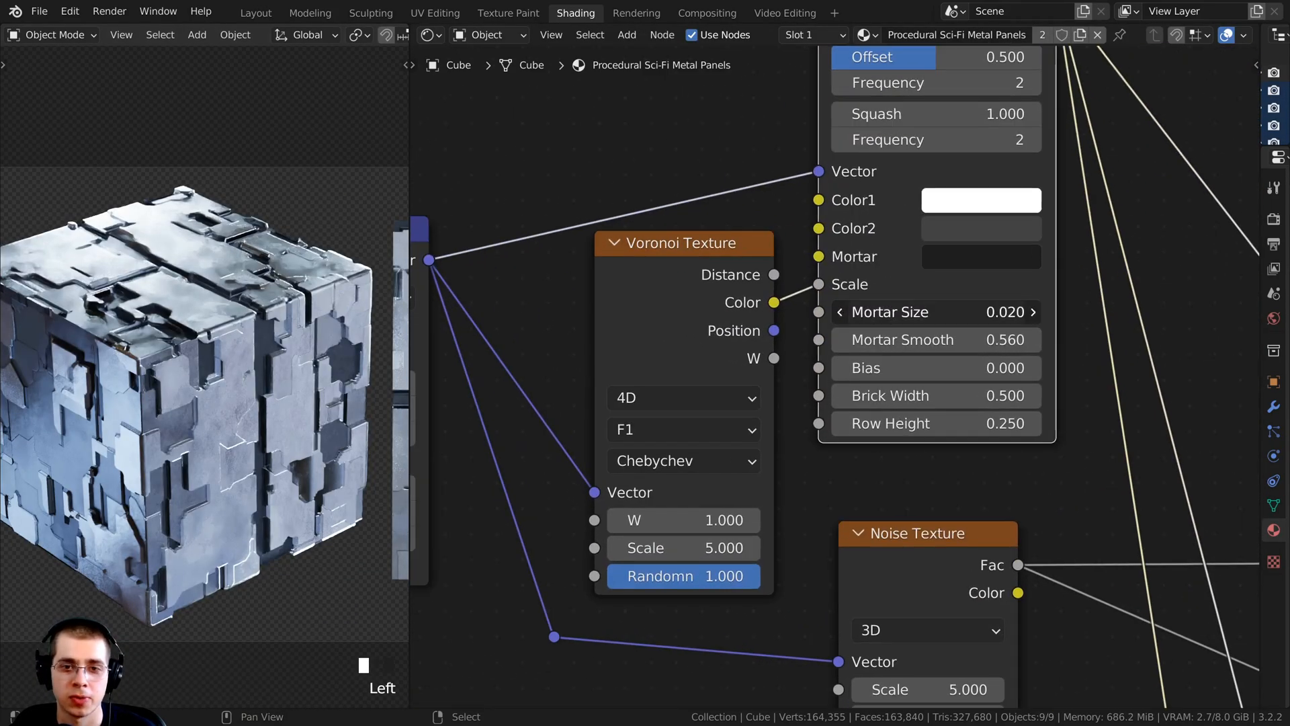
pyautogui.moveTo(842, 313); pyautogui.dragTo(881, 313)
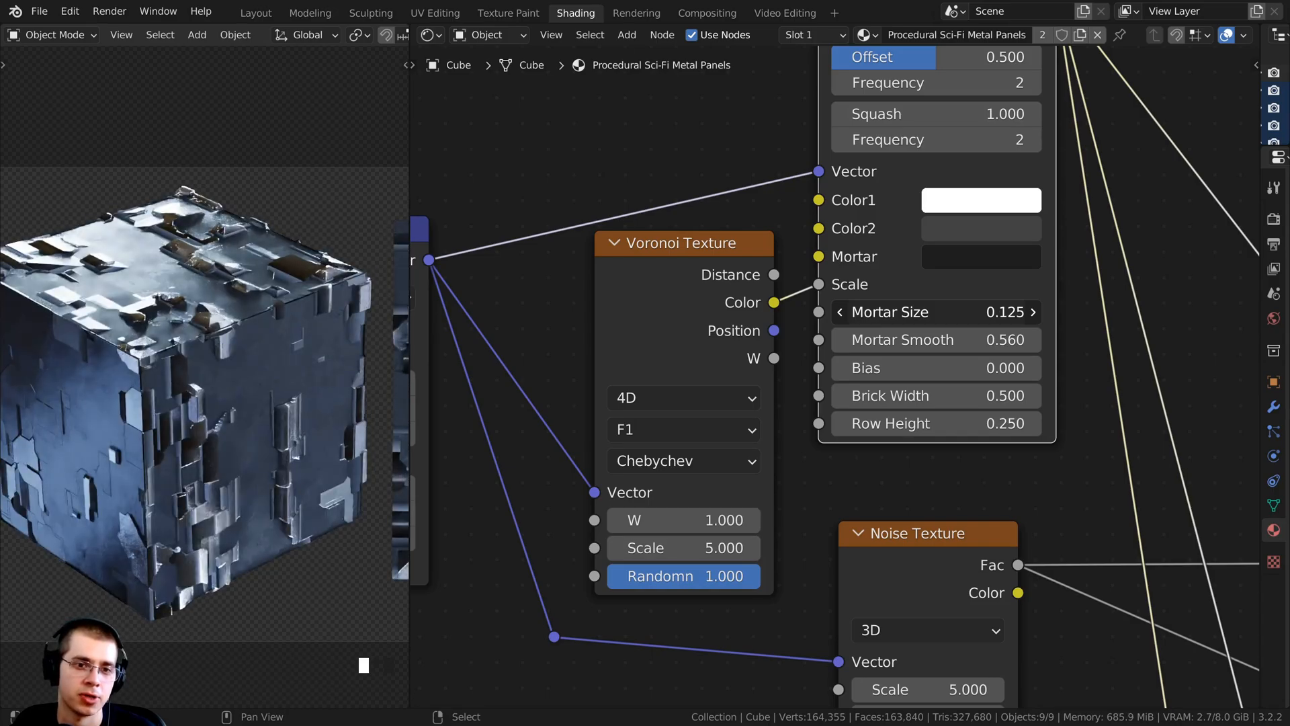
pyautogui.hotkey('ctrl', 'z')
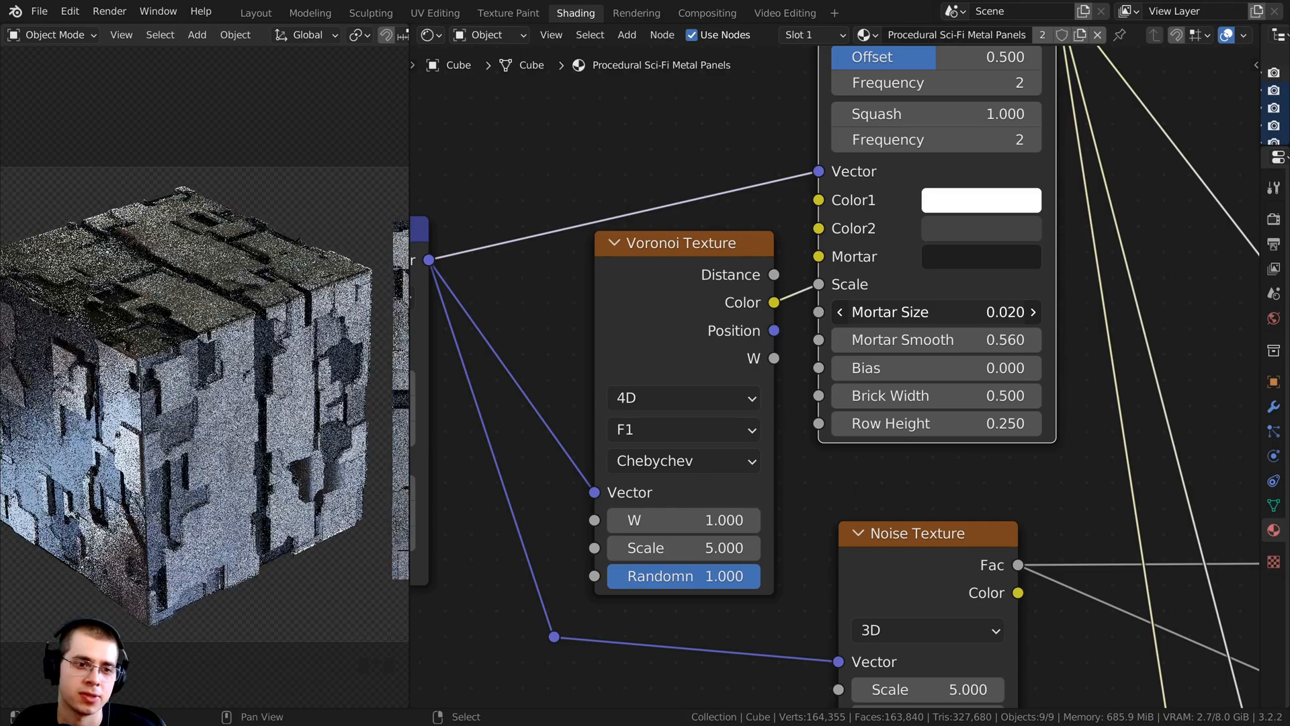
# Try a lower Mortar Smooth on the Brick Texture and discard the change
pyautogui.rightClick(902, 315)
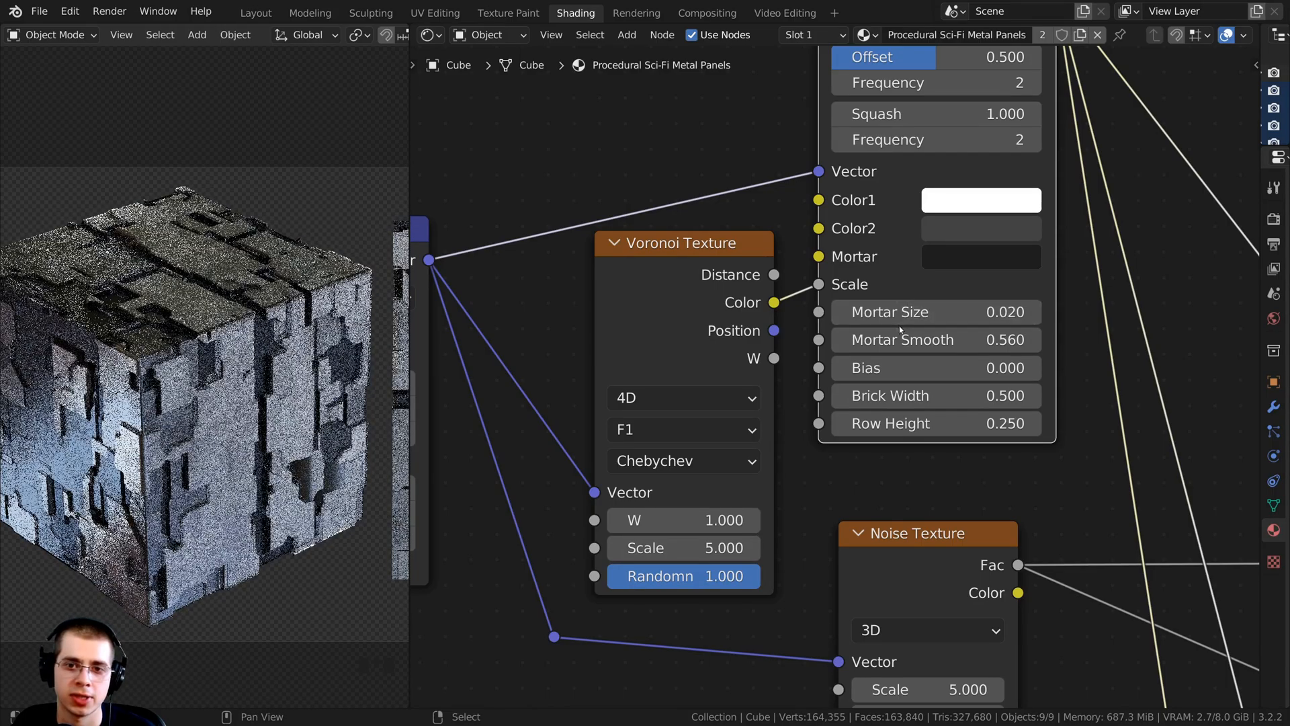
pyautogui.moveTo(901, 336); pyautogui.dragTo(809, 336)
pyautogui.rightClick(901, 340)
# Try a Bias of 1.000 on the Brick Texture, inspect the cube's panels up close, and undo the change
pyautogui.moveTo(902, 367); pyautogui.dragTo(1015, 368)
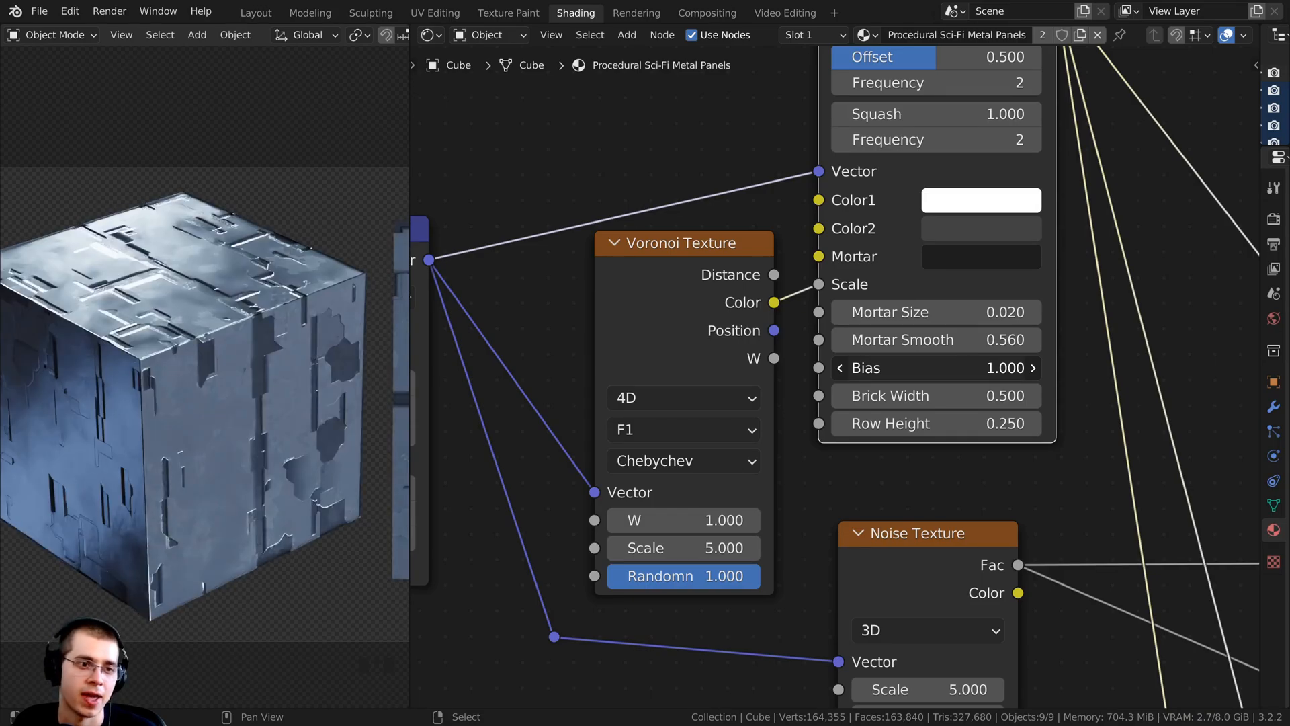
pyautogui.scroll(3, 191, 461)
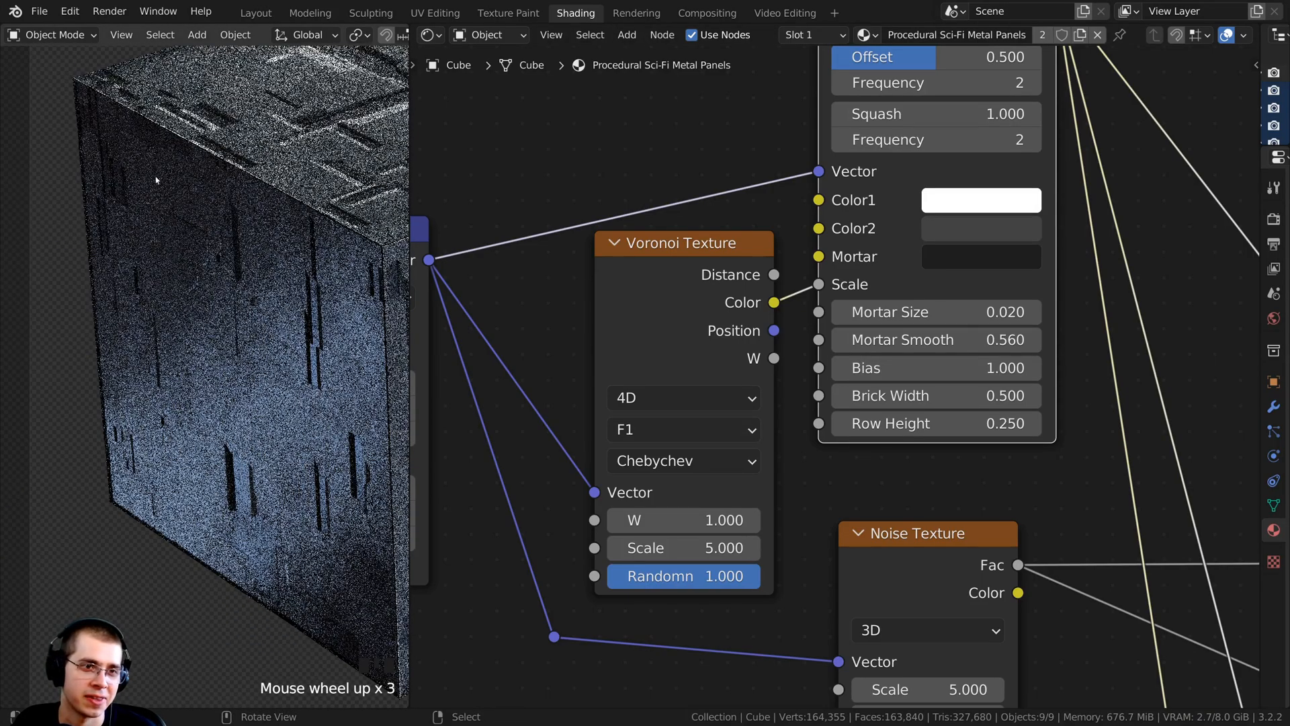
pyautogui.keyDown('shift'); pyautogui.moveTo(155, 176); pyautogui.dragTo(202, 288, button='middle'); pyautogui.keyUp('shift')
pyautogui.scroll(1, 225, 333)
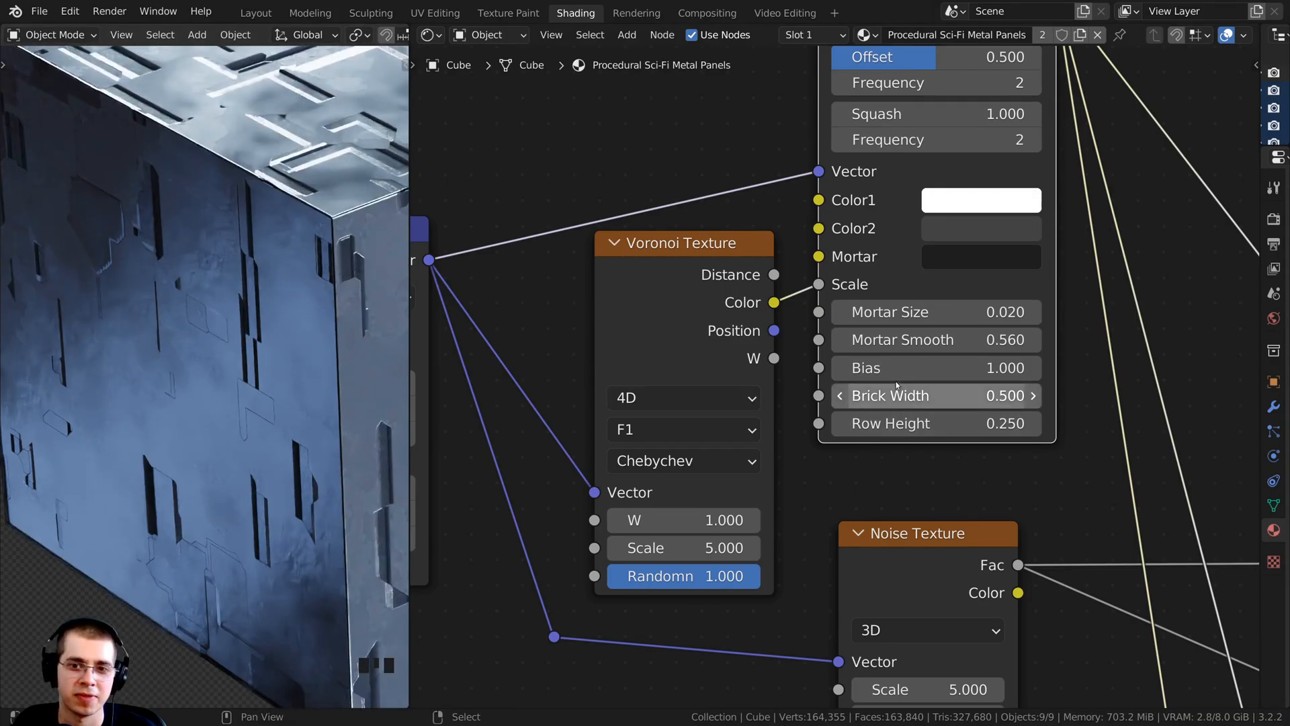
pyautogui.hotkey('ctrl', 'z')
pyautogui.scroll(-3, 296, 390)
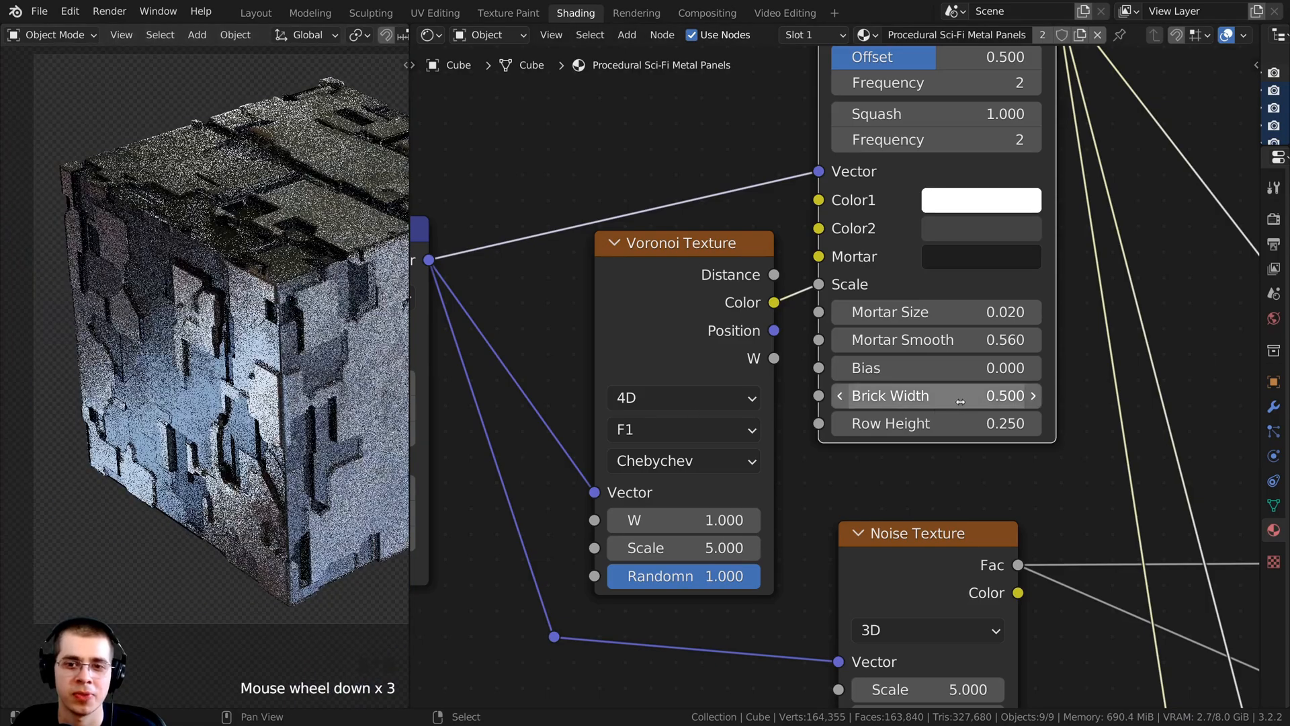
# Try a larger Brick Width on the Brick Texture, discard it, and set the Row Height to 5.150
pyautogui.moveTo(957, 401); pyautogui.dragTo(1033, 402)
pyautogui.rightClick(957, 402)
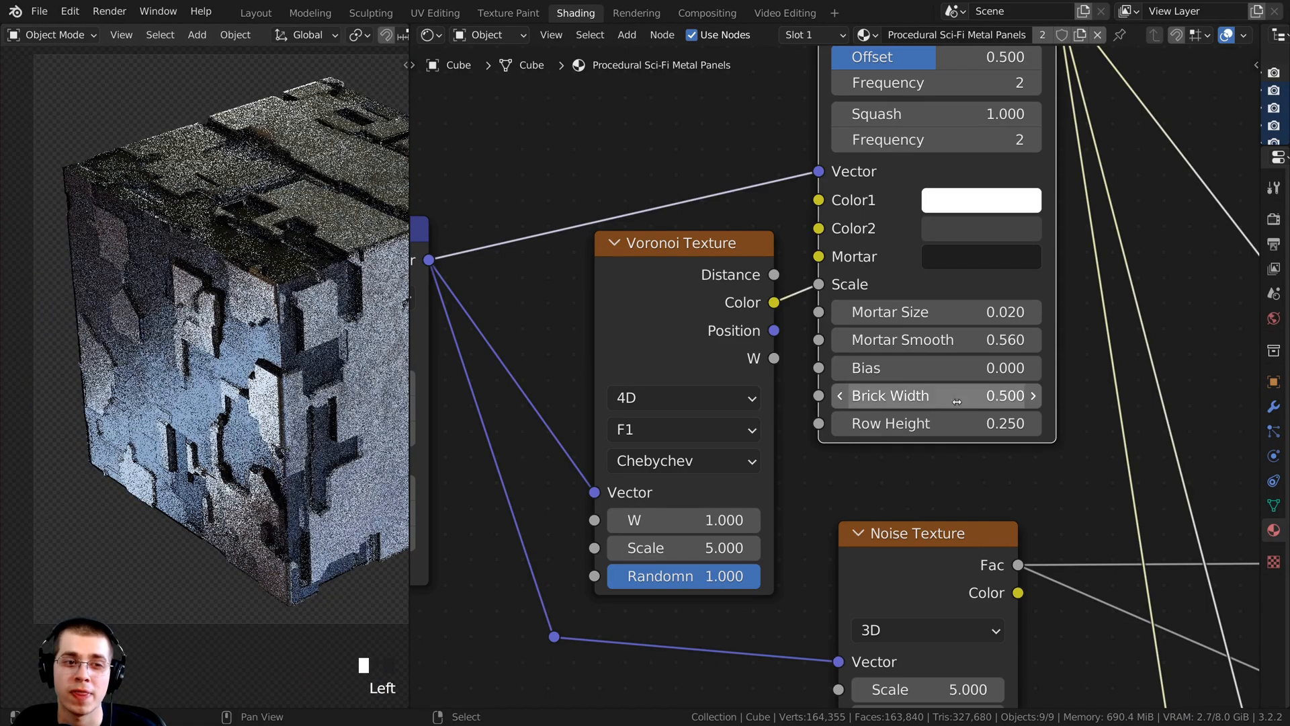
pyautogui.keyDown('shift'); pyautogui.moveTo(296, 393); pyautogui.dragTo(226, 407, button='middle'); pyautogui.keyUp('shift')
pyautogui.moveTo(930, 426); pyautogui.dragTo(1016, 426)
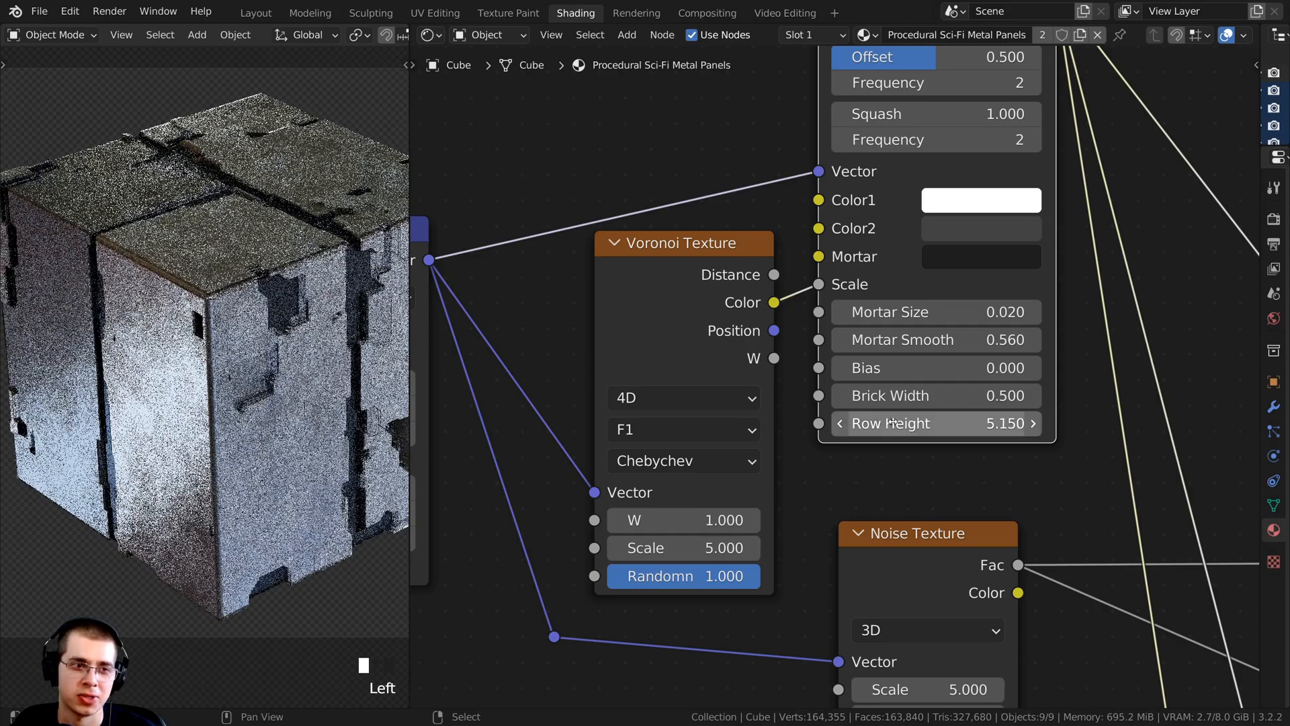
pyautogui.keyDown('shift'); pyautogui.moveTo(255, 329); pyautogui.dragTo(211, 397, button='middle'); pyautogui.keyUp('shift')
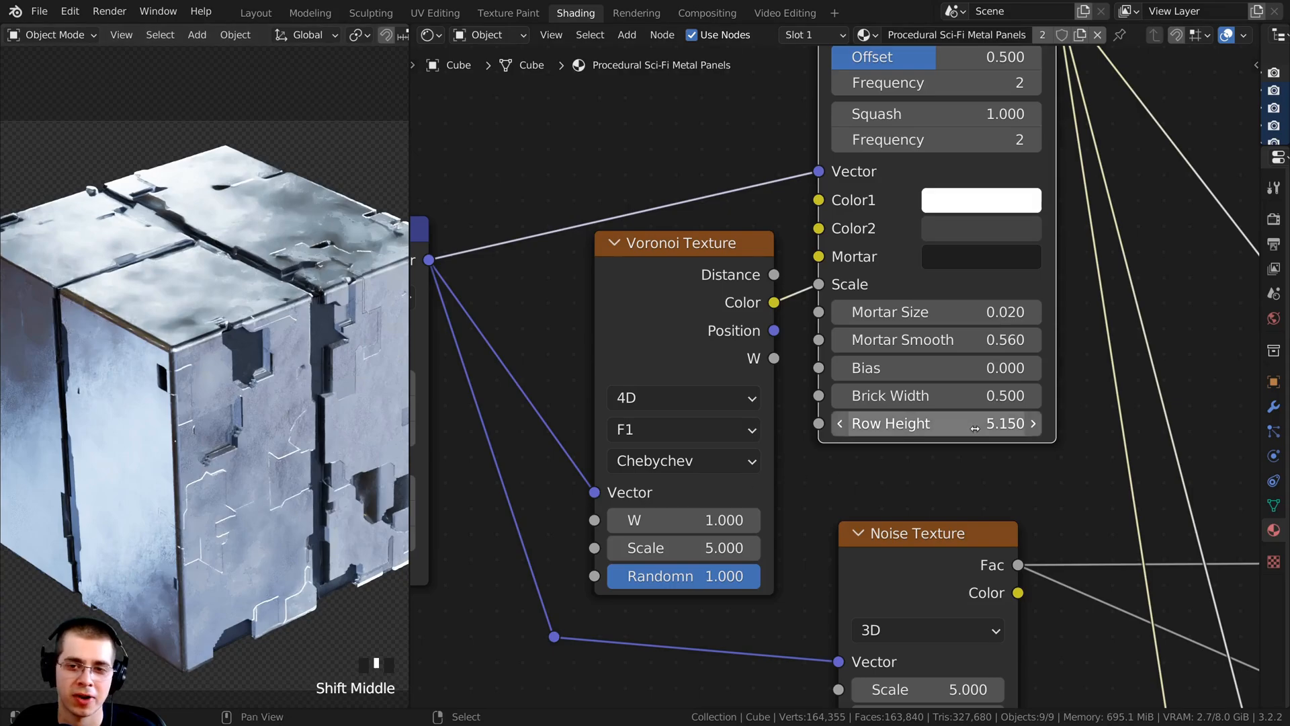
# Try a Scale of 13.700 on the Voronoi Texture and inspect the smaller panel details on the cube
pyautogui.keyDown('shift'); pyautogui.moveTo(672, 521); pyautogui.dragTo(741, 477, button='middle'); pyautogui.keyUp('shift')
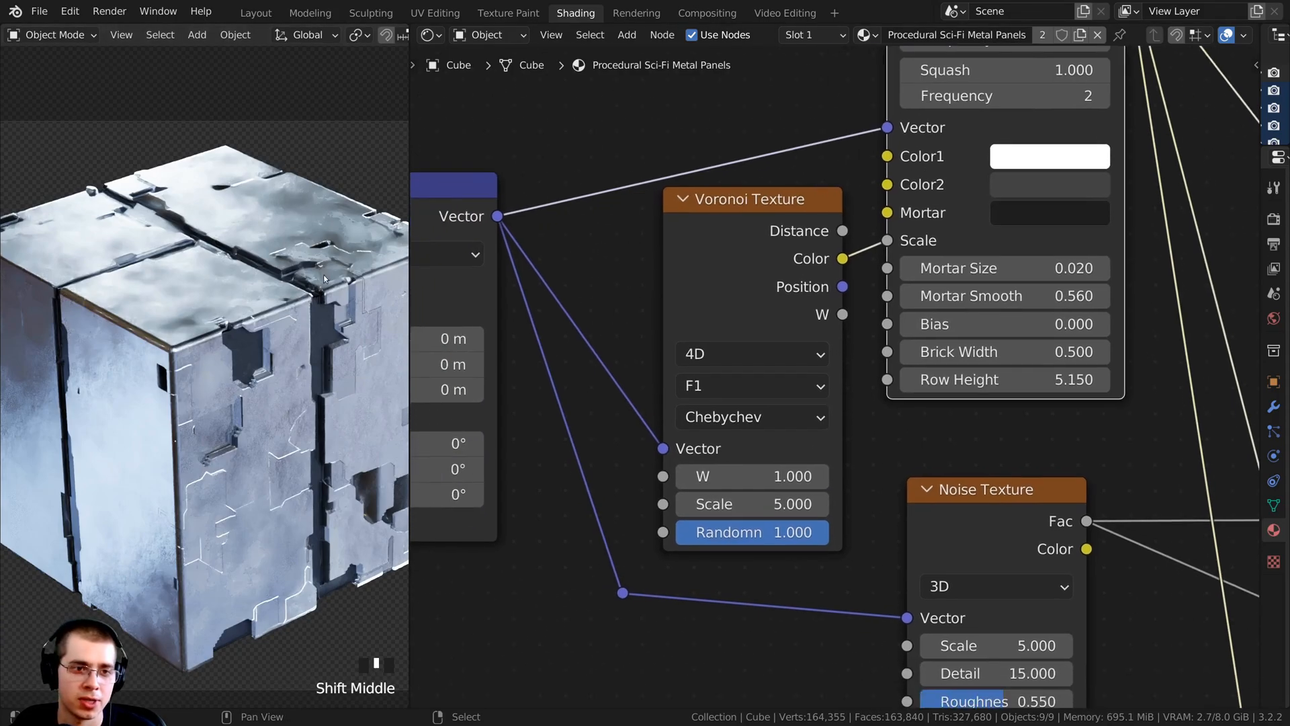
pyautogui.scroll(-2, 324, 279)
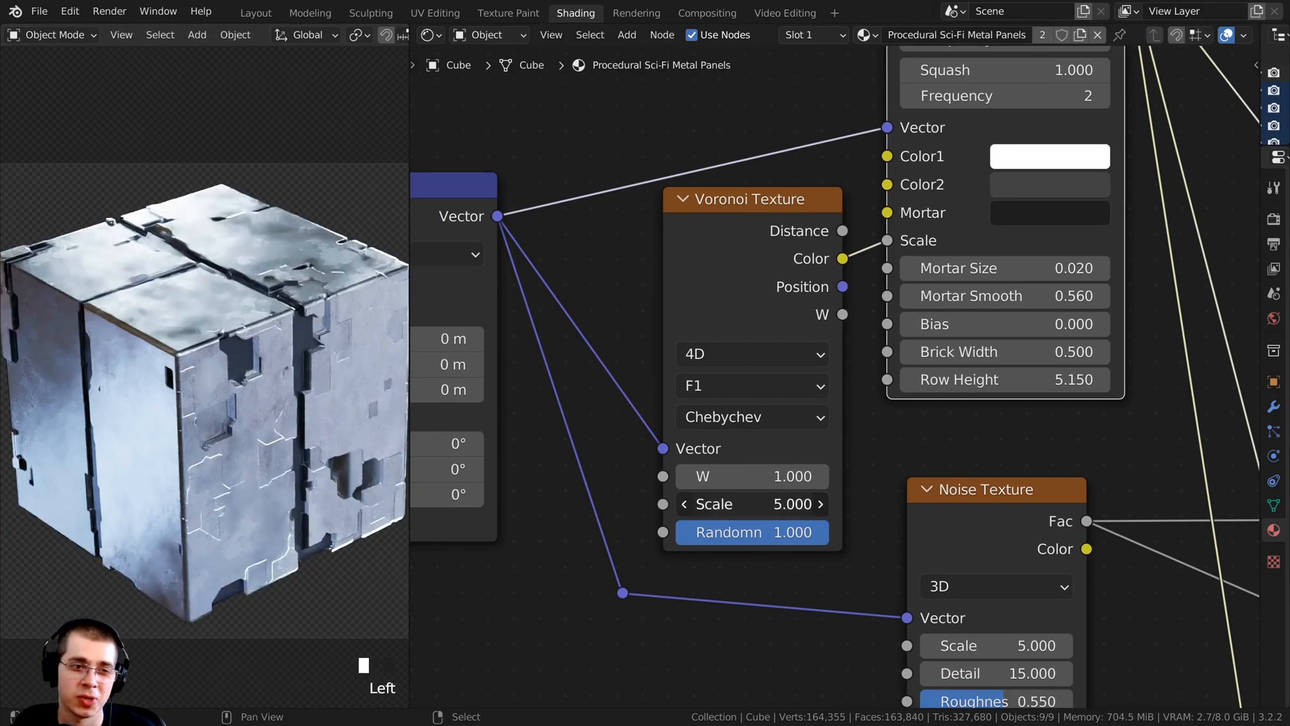
pyautogui.moveTo(753, 504); pyautogui.dragTo(811, 505)
pyautogui.scroll(2, 243, 385)
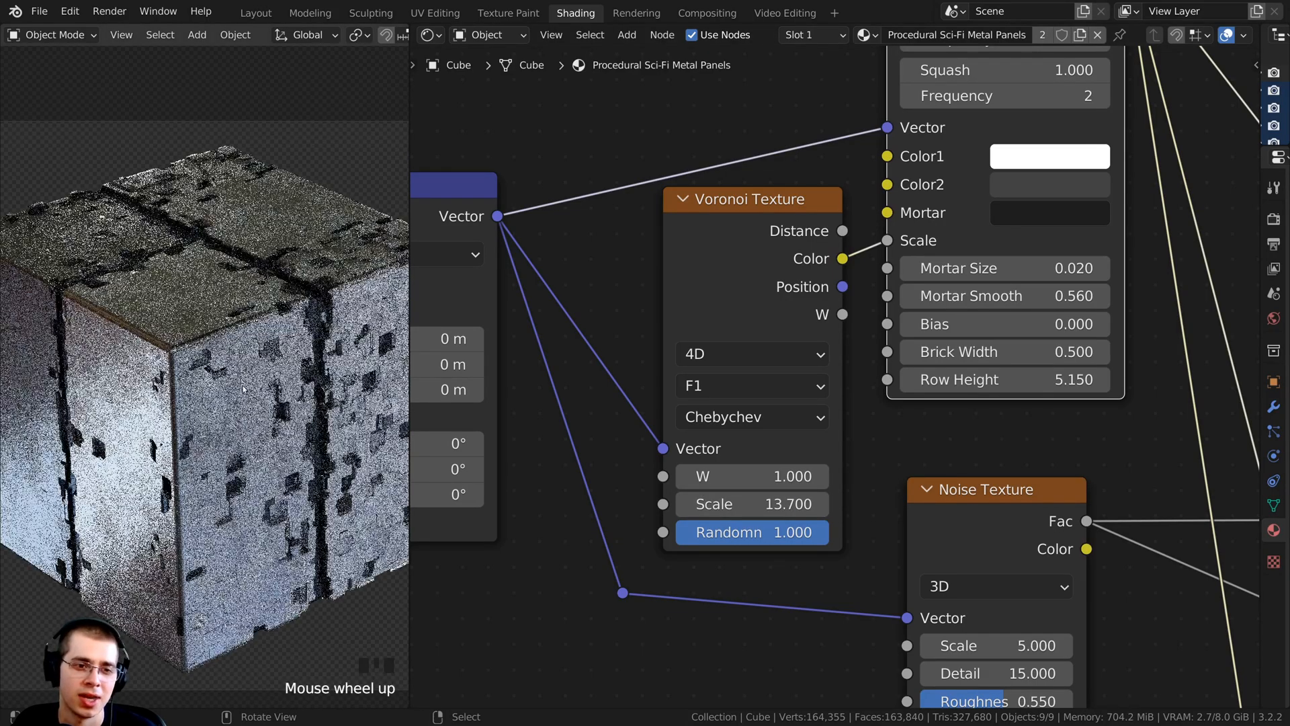
pyautogui.scroll(1, 244, 385)
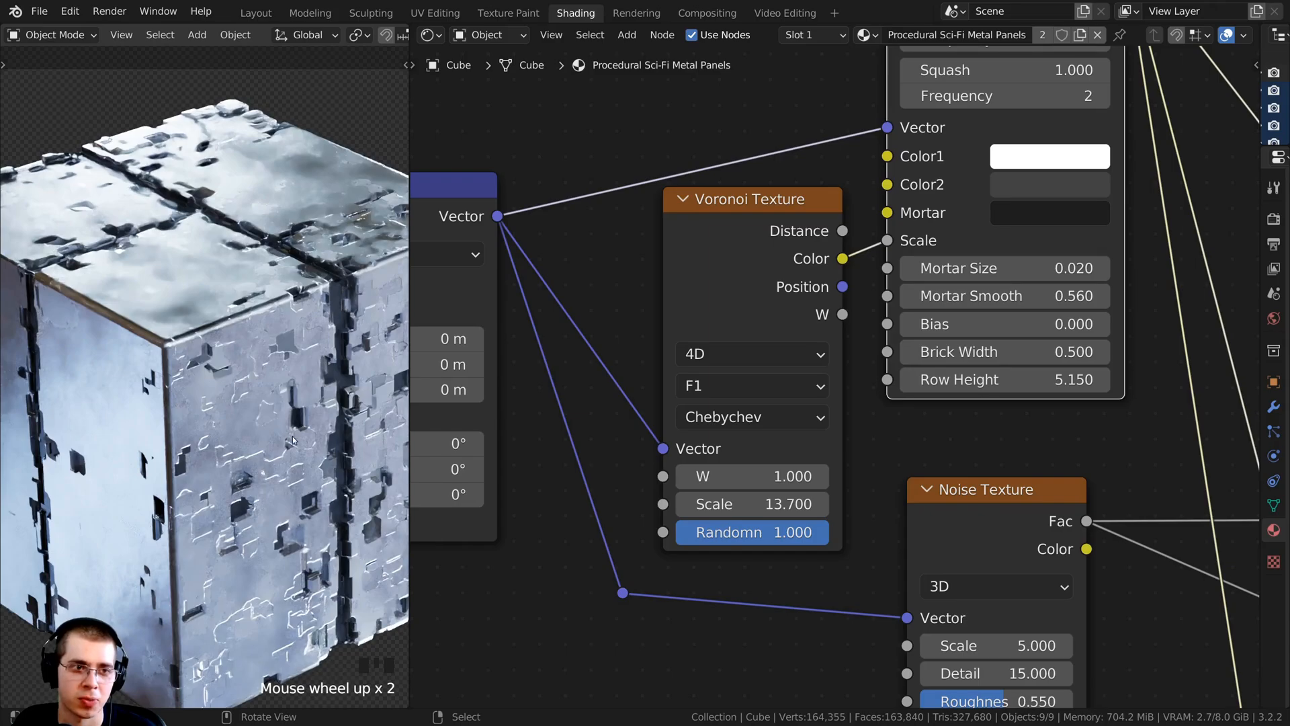
pyautogui.keyDown('shift'); pyautogui.moveTo(294, 440); pyautogui.dragTo(256, 374, button='middle'); pyautogui.keyUp('shift')
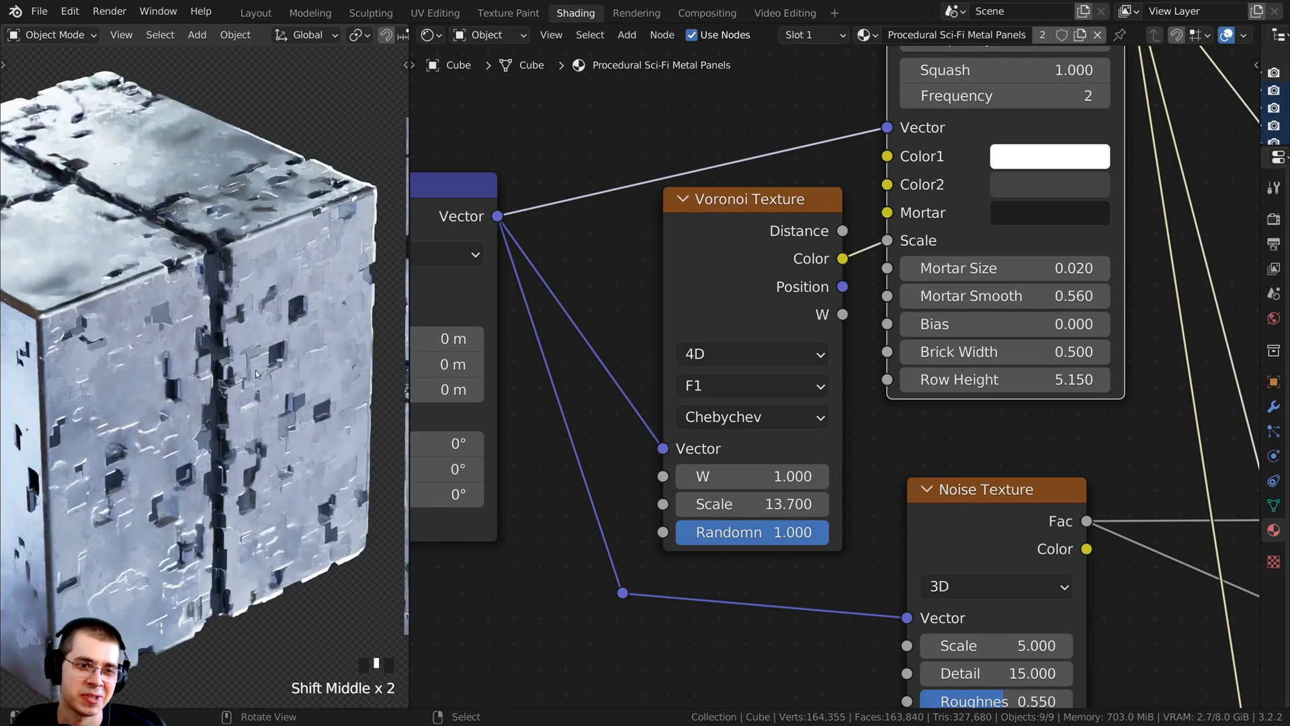
pyautogui.scroll(2, 215, 212)
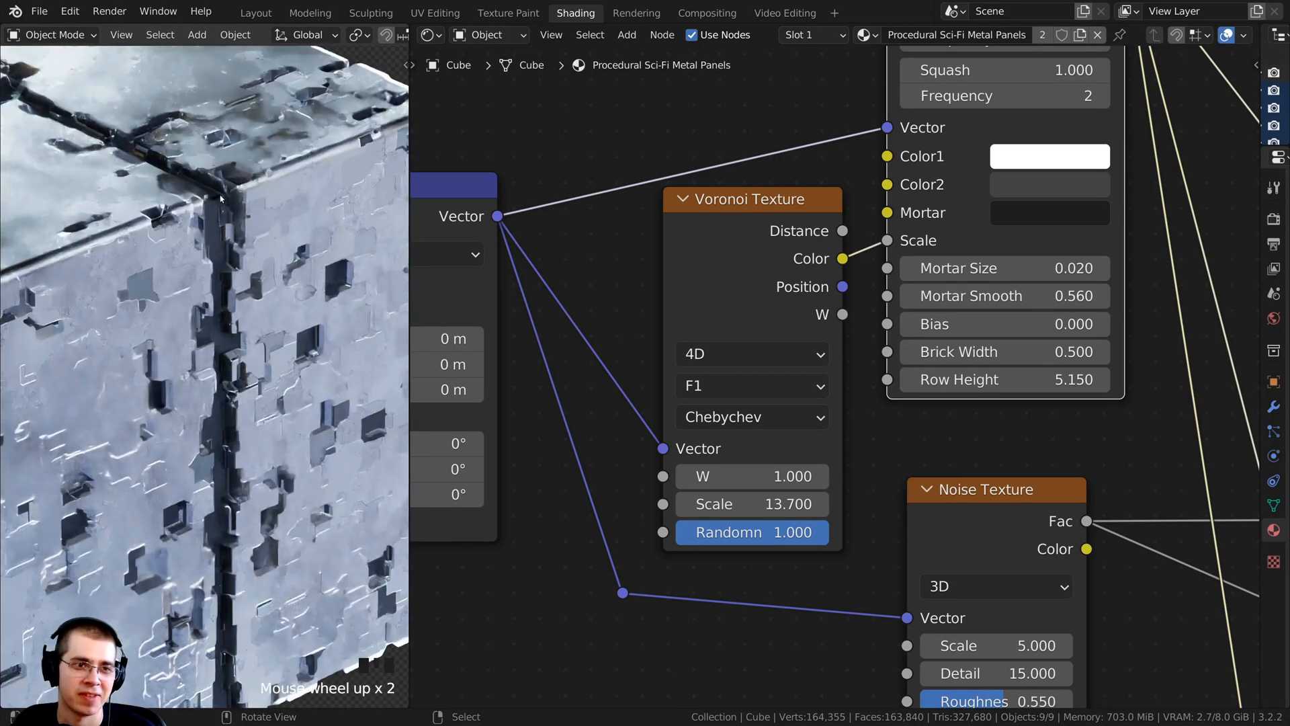
pyautogui.keyDown('shift'); pyautogui.moveTo(184, 353); pyautogui.dragTo(185, 266, button='middle'); pyautogui.keyUp('shift')
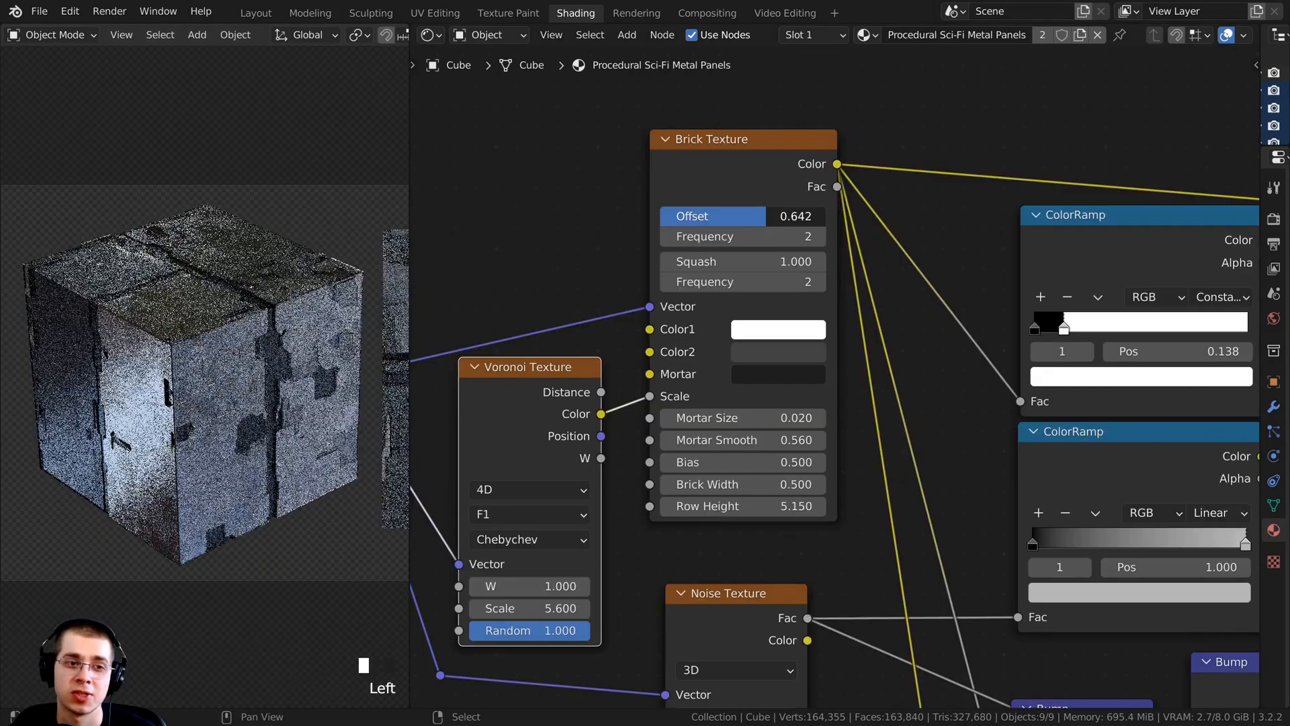
# Try an Offset of 0.642 on the Brick Texture, discard it, and set the Frequency below Offset to 3
pyautogui.moveTo(767, 216); pyautogui.dragTo(736, 249)
pyautogui.rightClick(755, 217)
pyautogui.moveTo(739, 236); pyautogui.dragTo(800, 237)
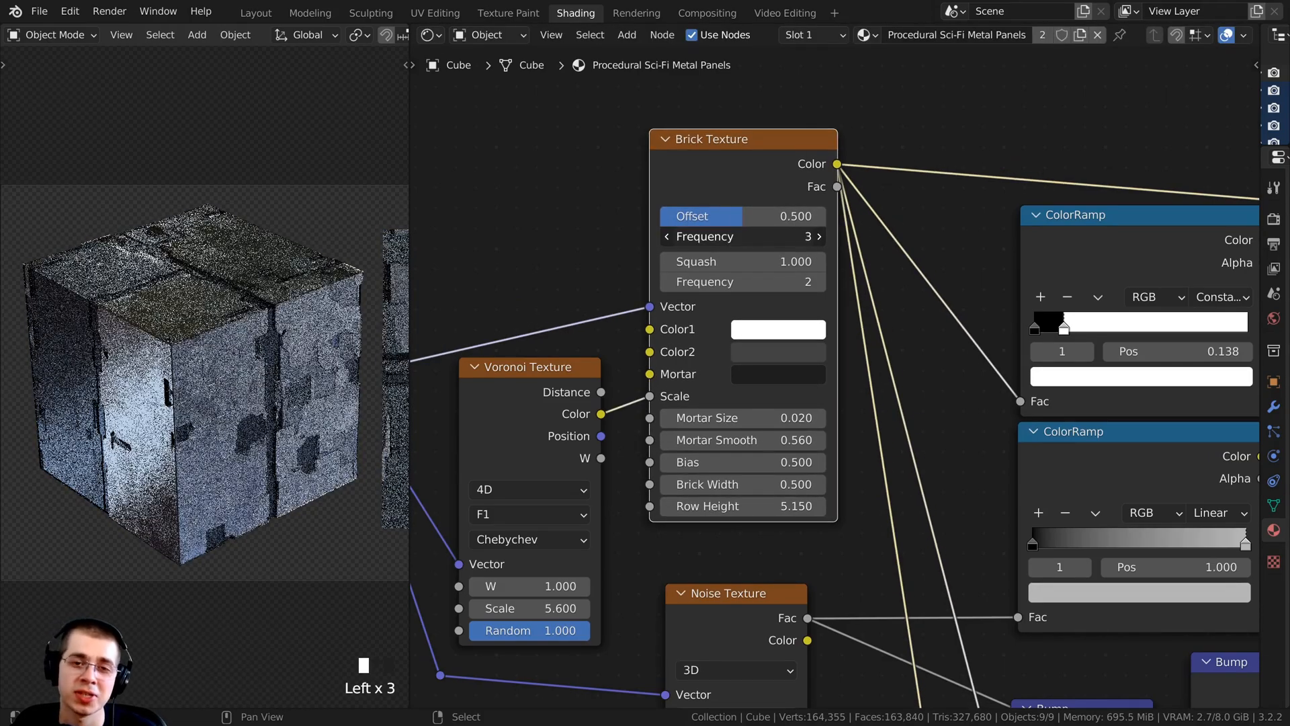
pyautogui.click(778, 329)
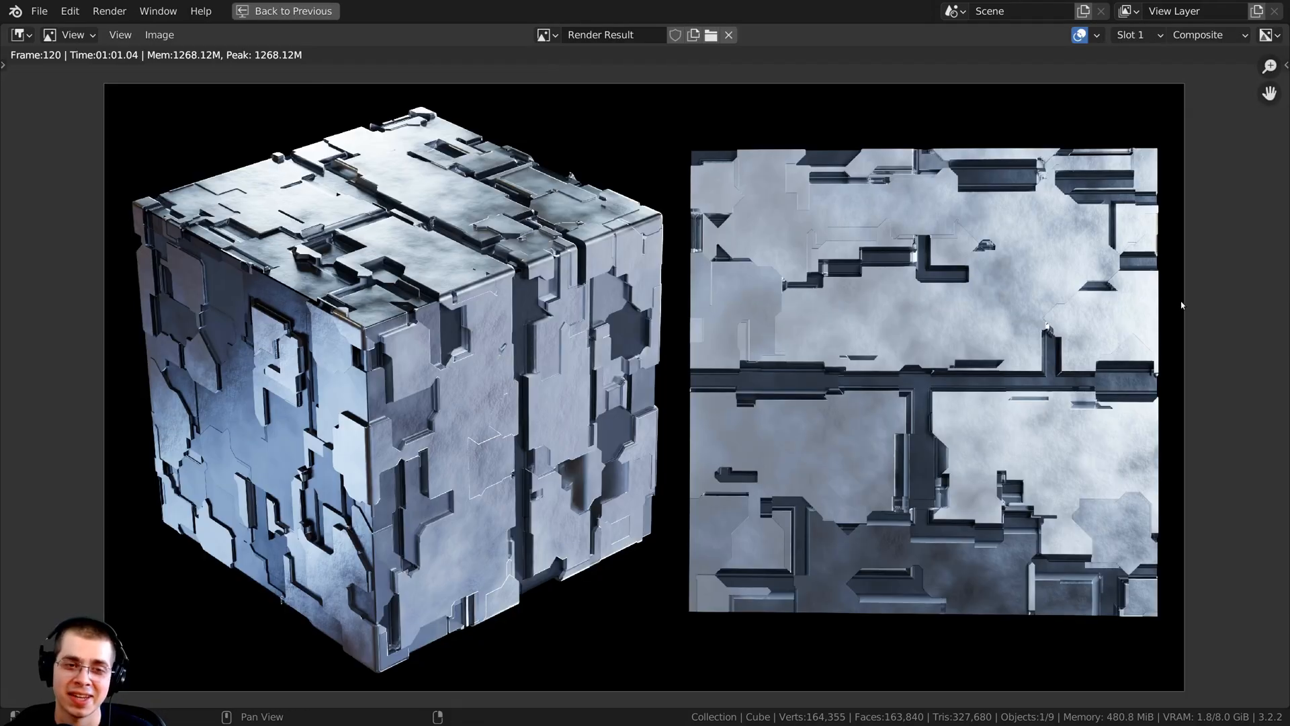